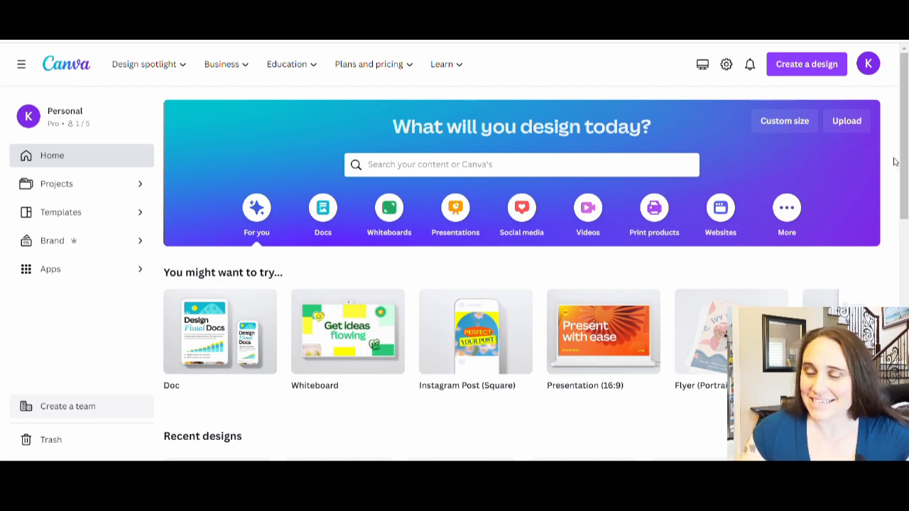
Step: Create a custom 4500 × 5400 px design and set its page background to black
left_click(778, 125)
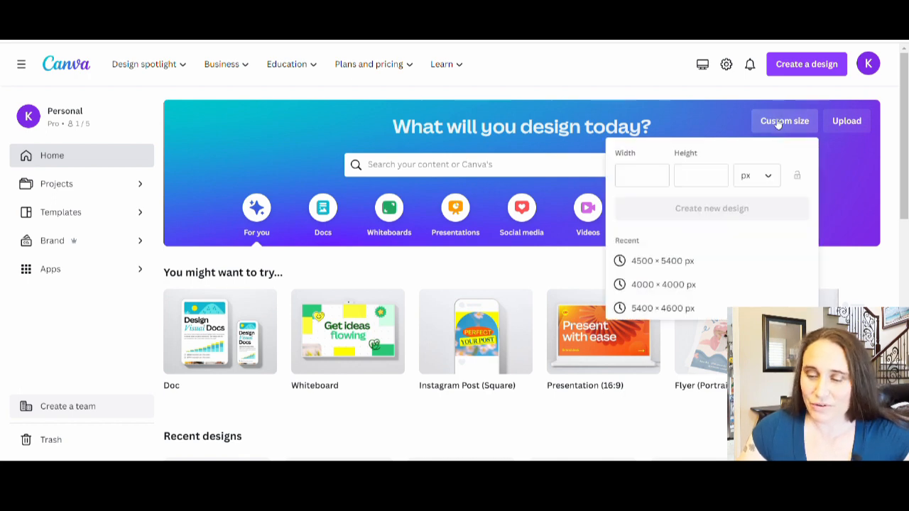
left_click(640, 261)
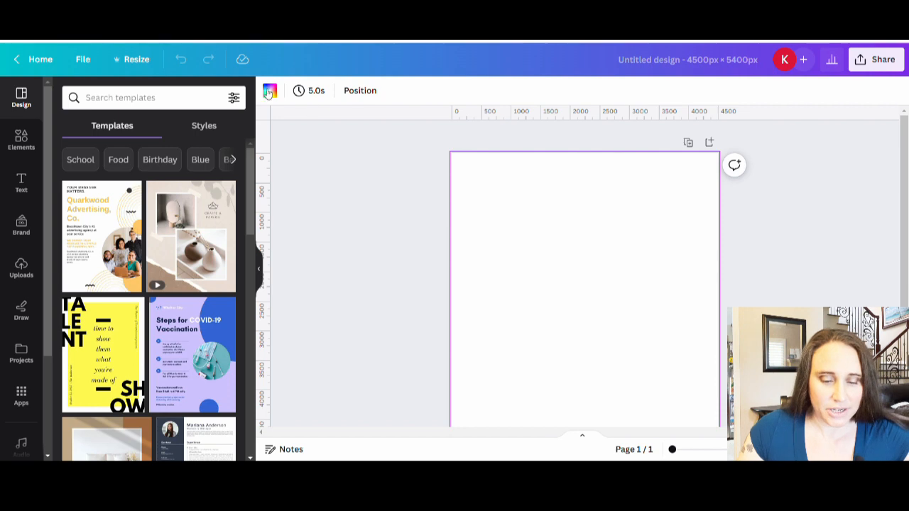
left_click(268, 93)
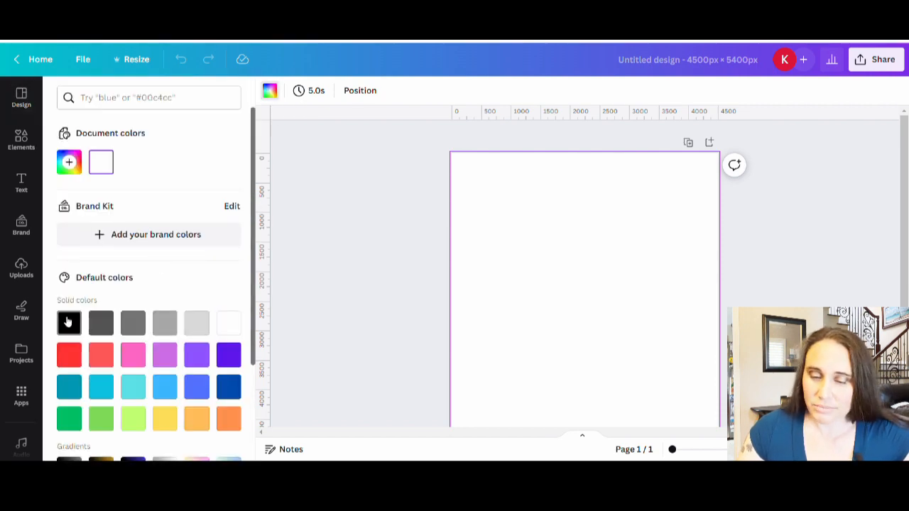
left_click(70, 323)
left_click(321, 230)
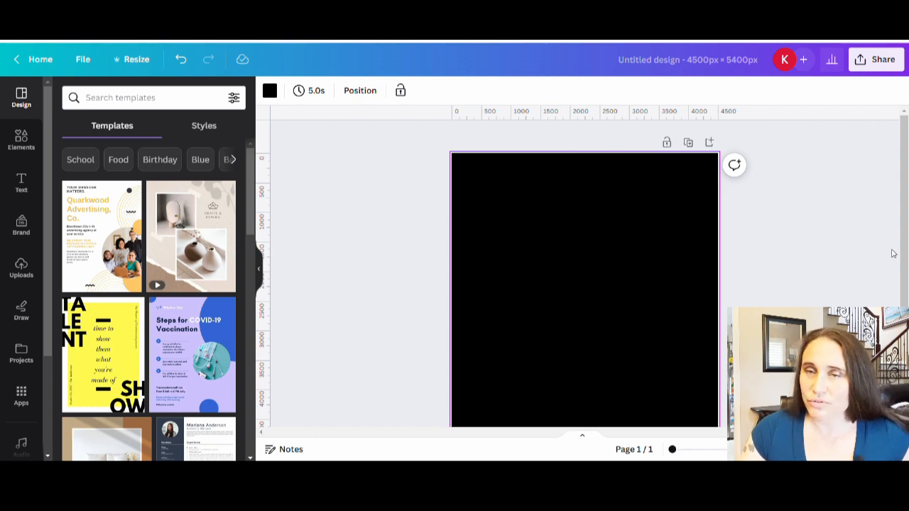
Step: Add the text "IN OCTOBER", enlarge it to about size 328 and place it near the top of the page
left_click_drag(903, 252, 905, 264)
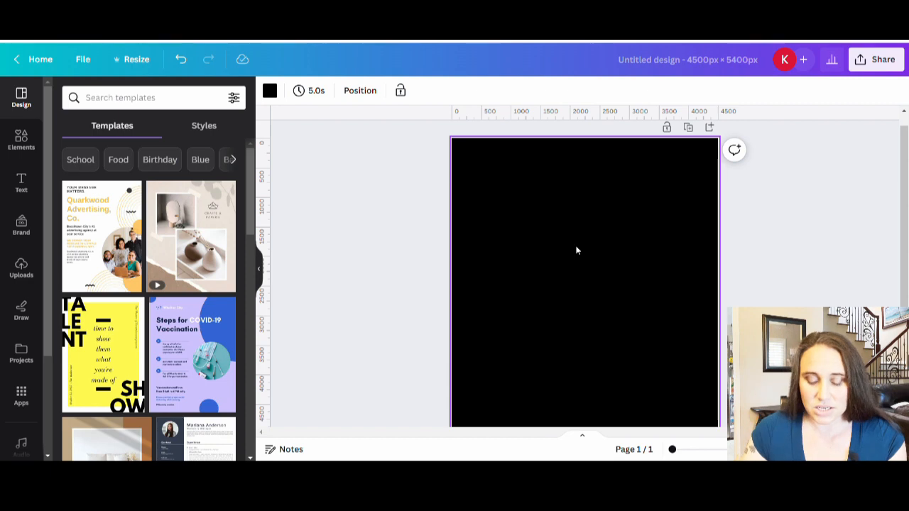
key("t")
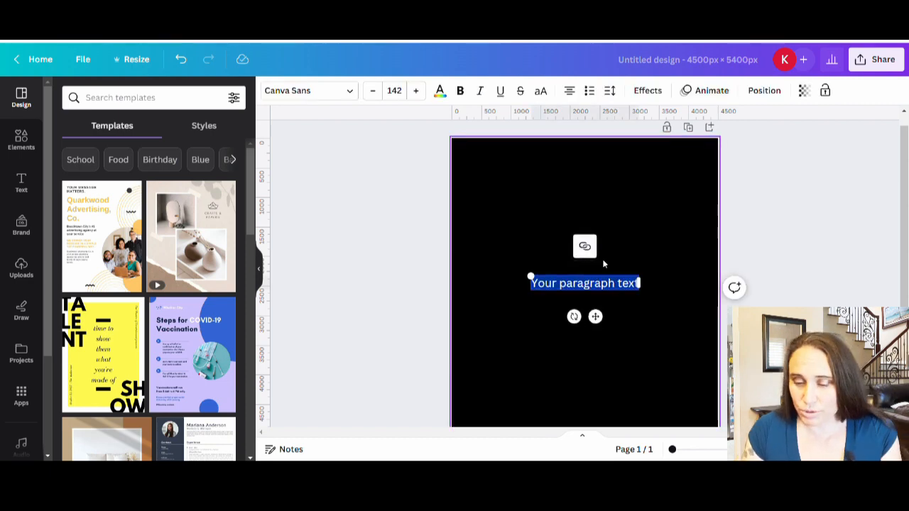
type("IN OC")
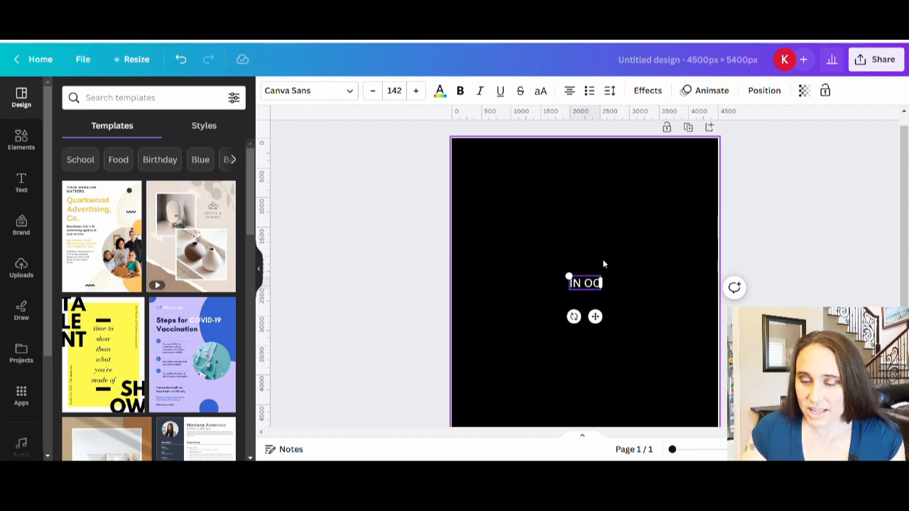
type("TOBER")
left_click(531, 218)
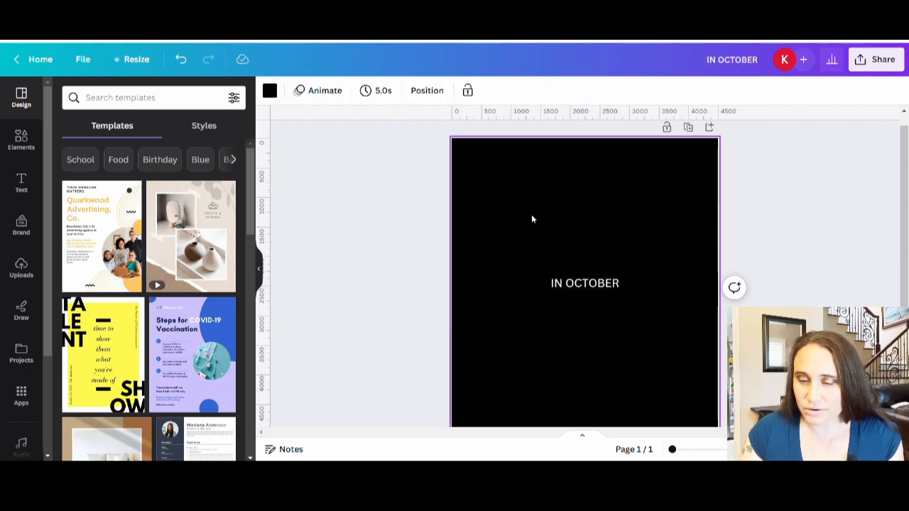
left_click(587, 291)
left_click_drag(587, 292, 630, 180)
left_click(580, 290)
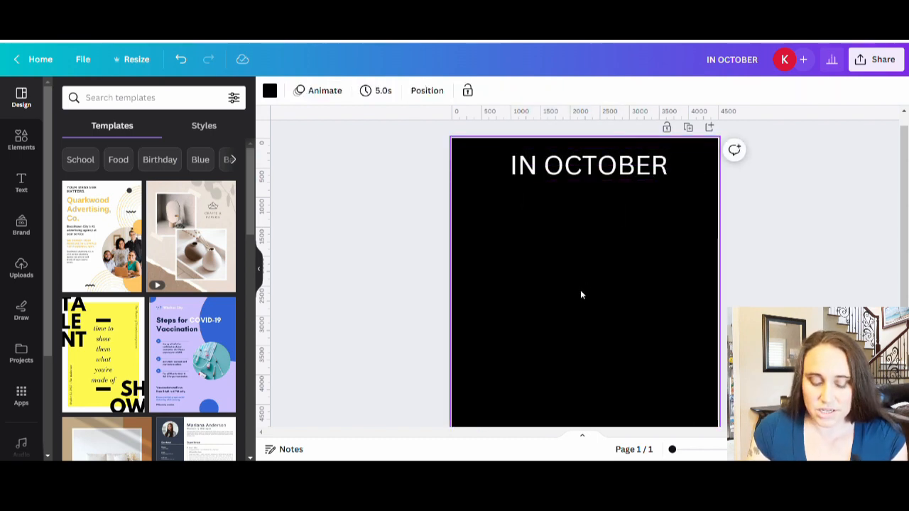
Step: Add the text "WE WEAR", scale it down to about size 270 and centre it just below "IN OCTOBER"
type("t")
type("W")
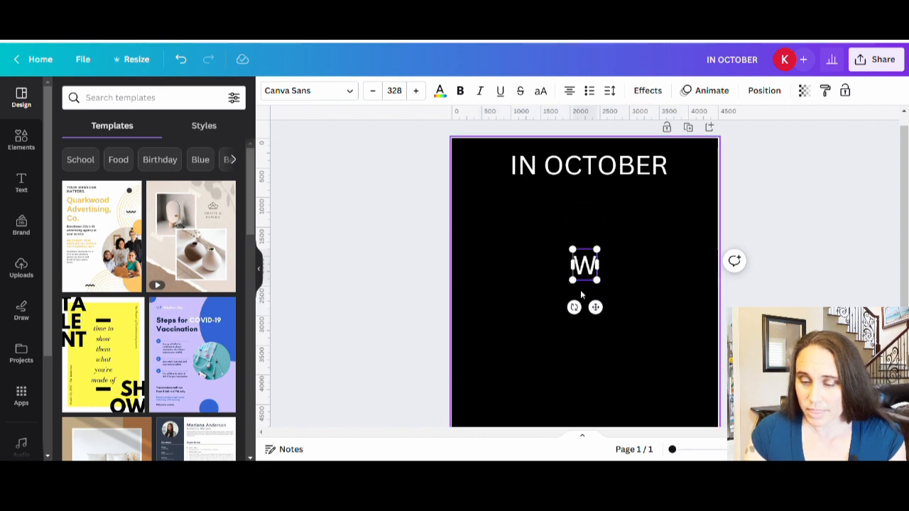
type("E WEAR")
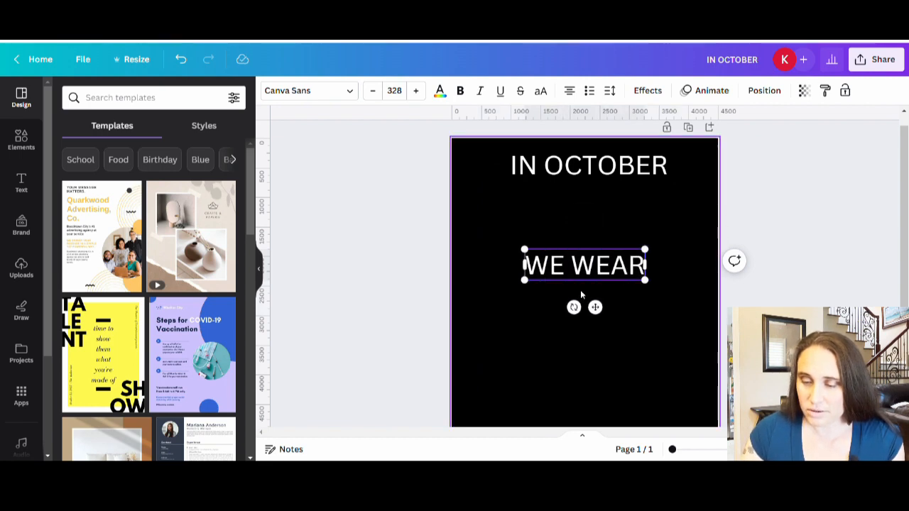
left_click(642, 331)
left_click(645, 273)
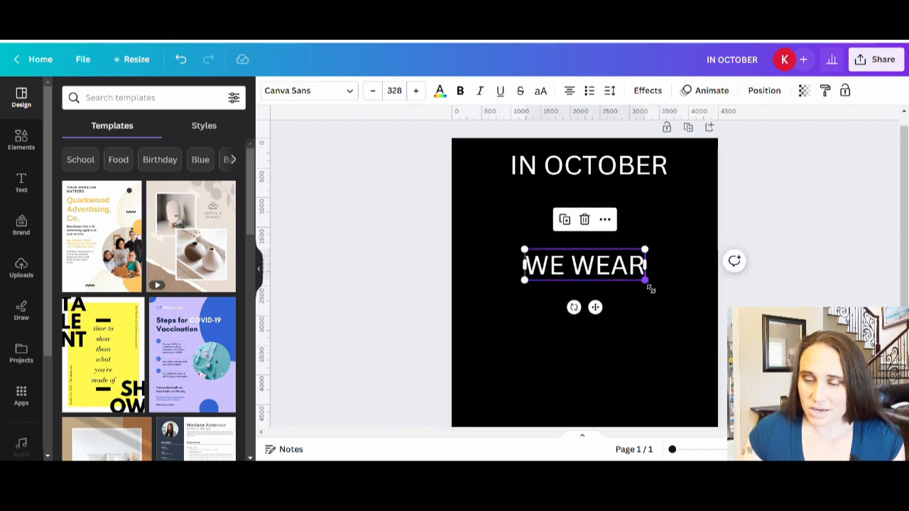
left_click_drag(648, 287, 632, 272)
left_click_drag(577, 270, 588, 213)
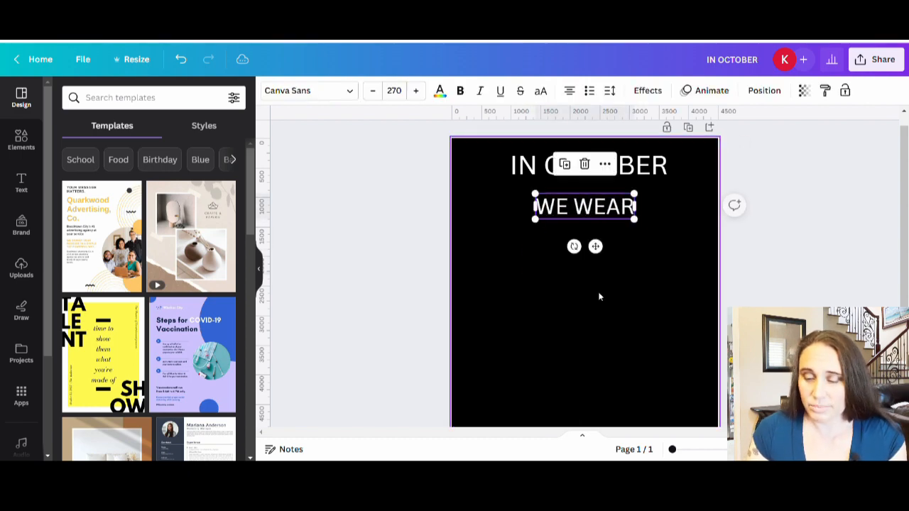
left_click(596, 343)
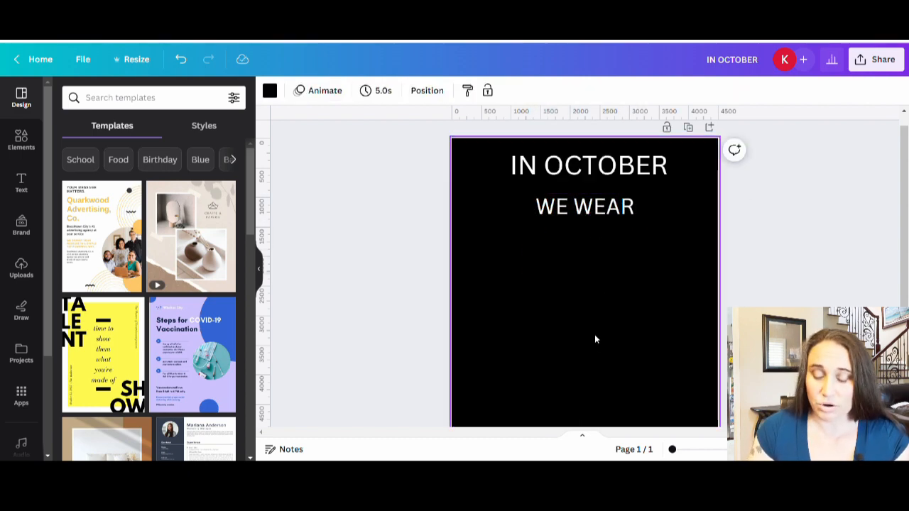
Step: Add the text "PINK", move it to the bottom centre of the page and enlarge it
type("t")
type("PINK")
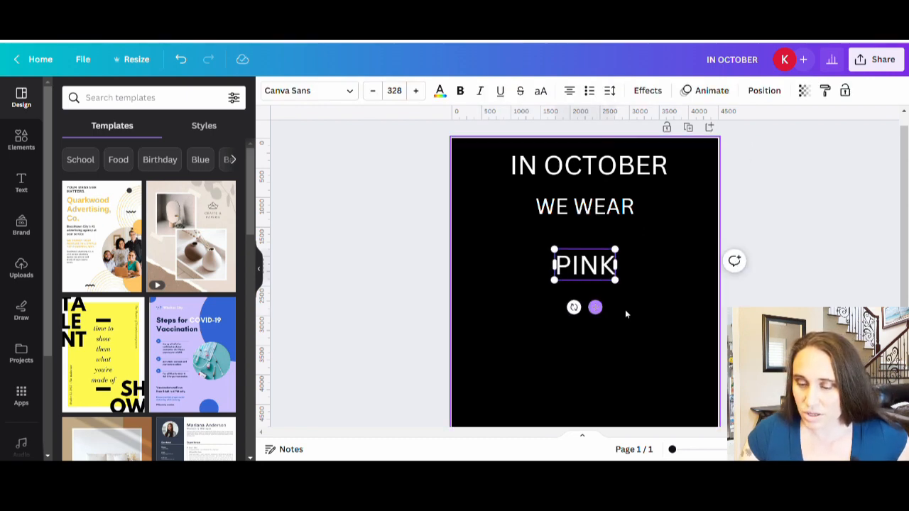
left_click_drag(595, 306, 596, 407)
scroll(585, 325, "down", 3)
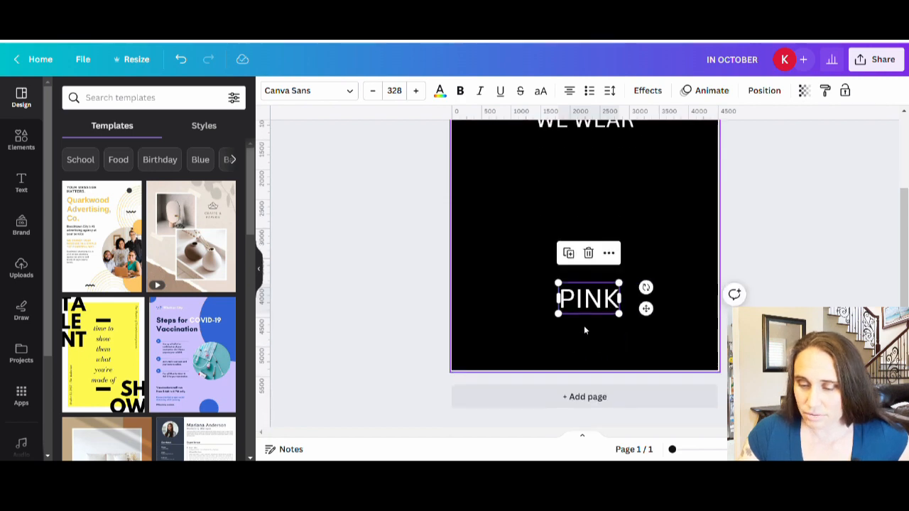
left_click_drag(586, 312, 661, 311)
left_click_drag(607, 332, 596, 339)
left_click(659, 270)
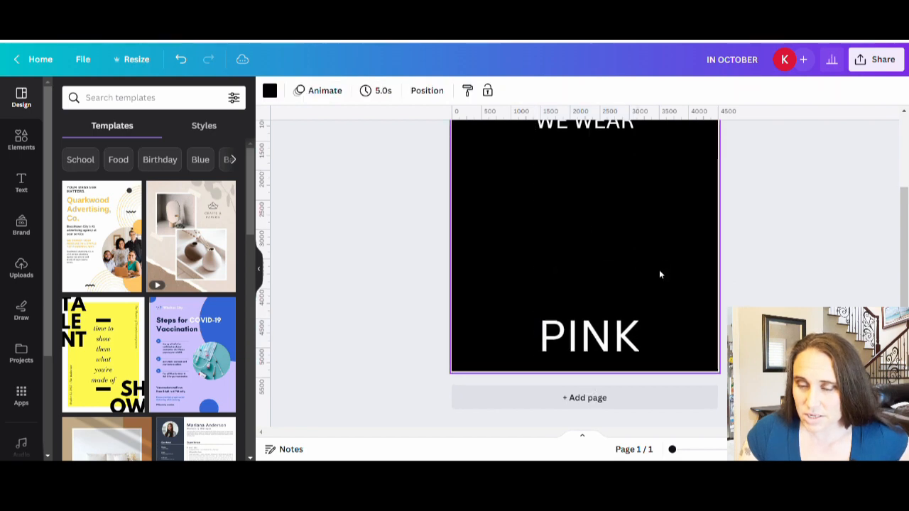
Step: Apply the Curve shape effect to the "IN OCTOBER" text with a curve value of 34
scroll(660, 277, "up", 3)
left_click(637, 189)
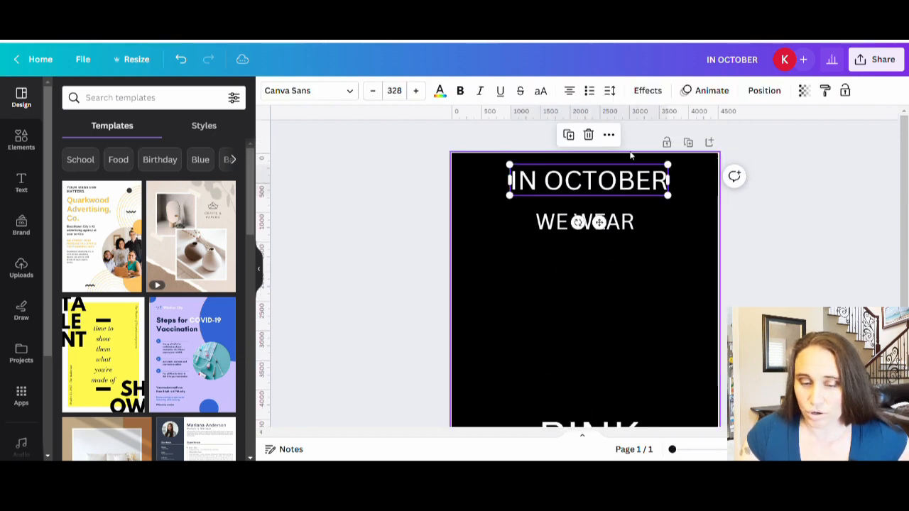
left_click(648, 91)
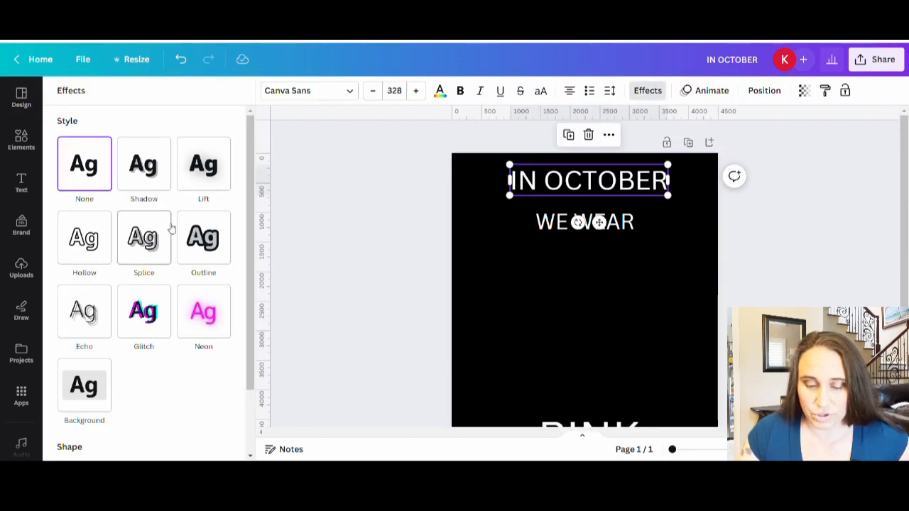
scroll(126, 357, "down", 1)
left_click(168, 420)
scroll(188, 415, "down", 1)
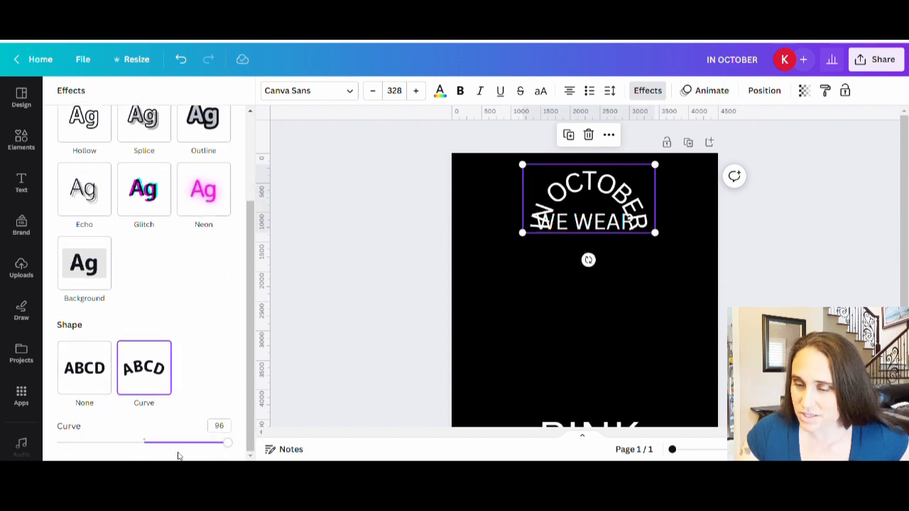
left_click(175, 443)
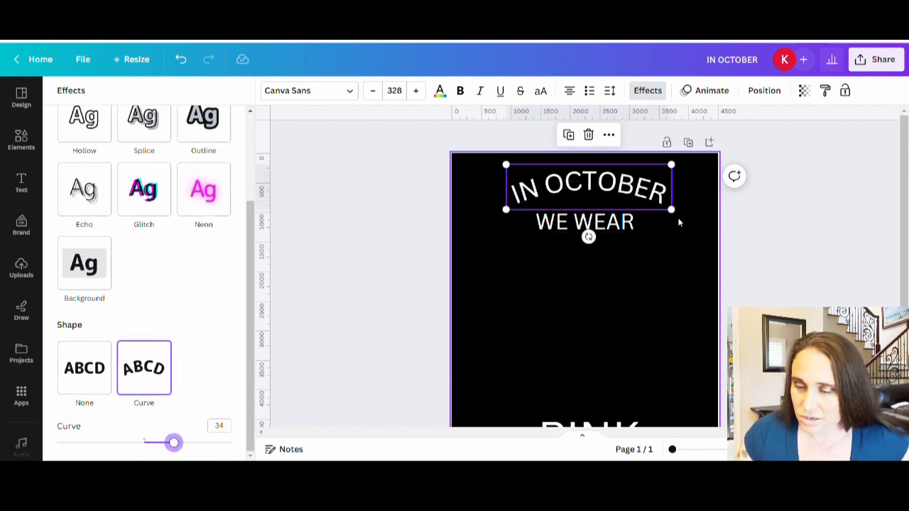
Step: Enlarge the curved "IN OCTOBER" text to span most of the page width, arched above "WE WEAR"
left_click_drag(672, 210, 716, 256)
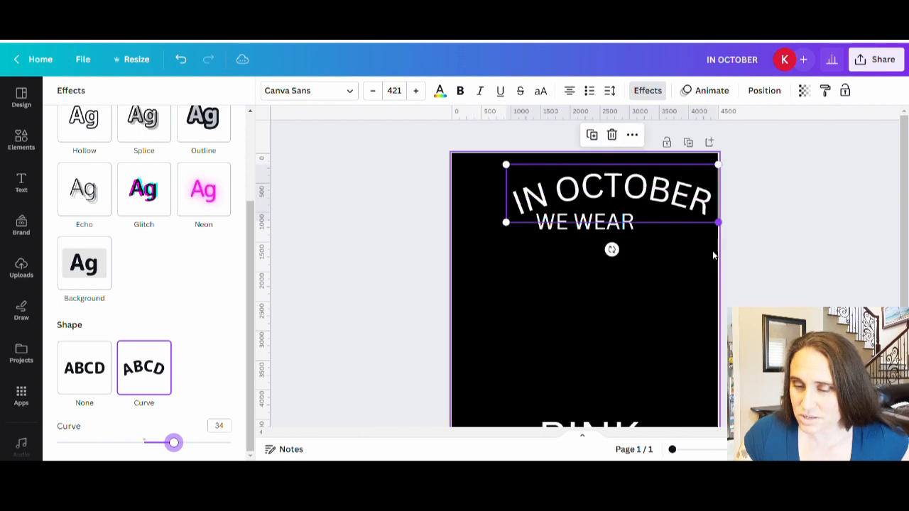
left_click_drag(697, 204, 669, 213)
left_click(600, 278)
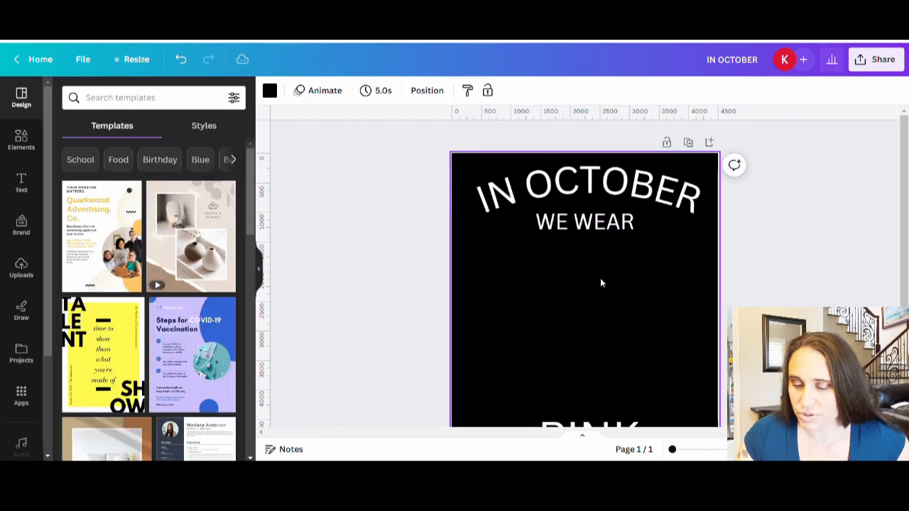
scroll(630, 358, "down", 2)
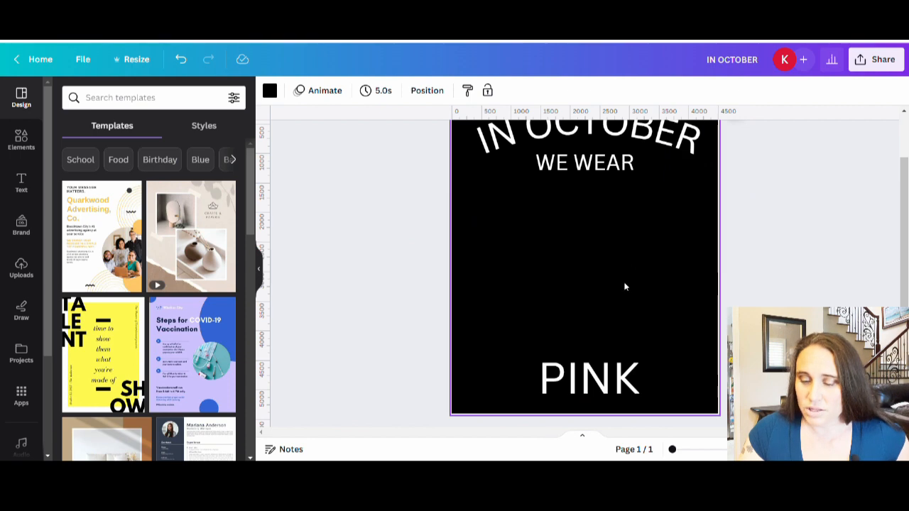
scroll(601, 278, "up", 1)
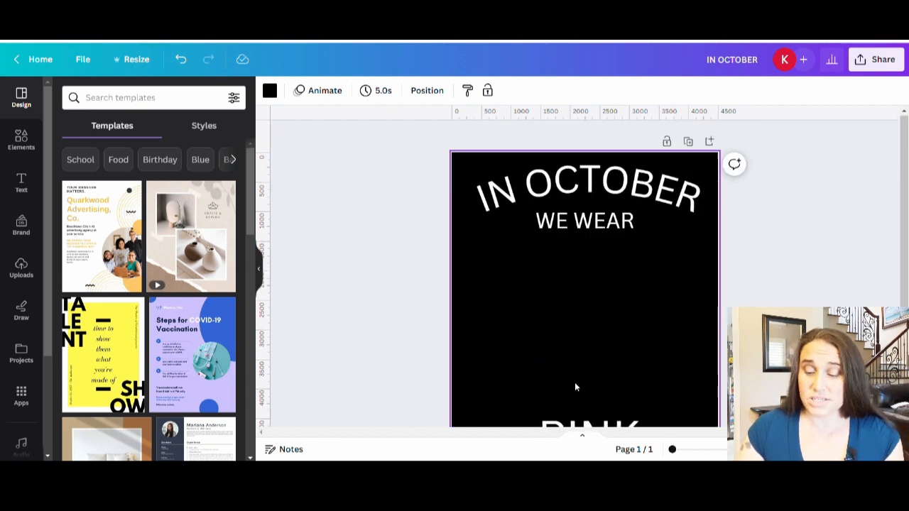
scroll(575, 386, "down", 1)
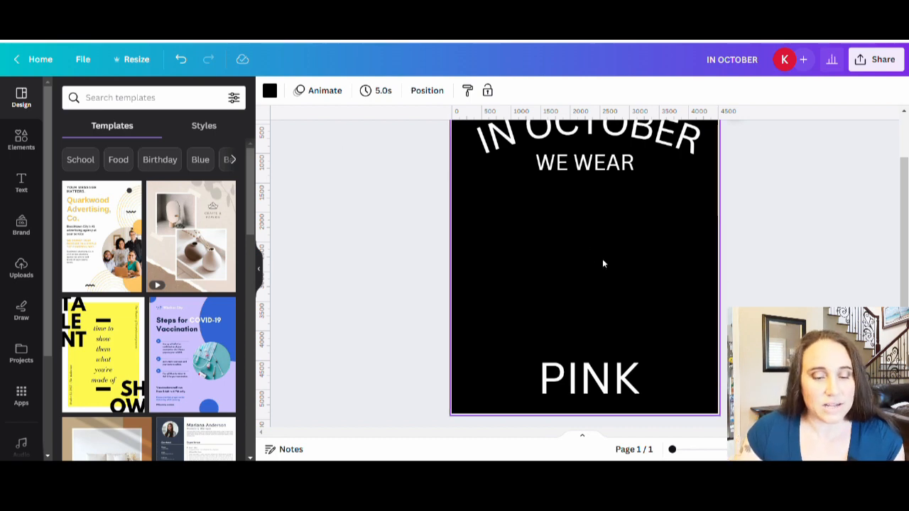
Step: Search the elements library for "football" and show all matching graphics
left_click(27, 142)
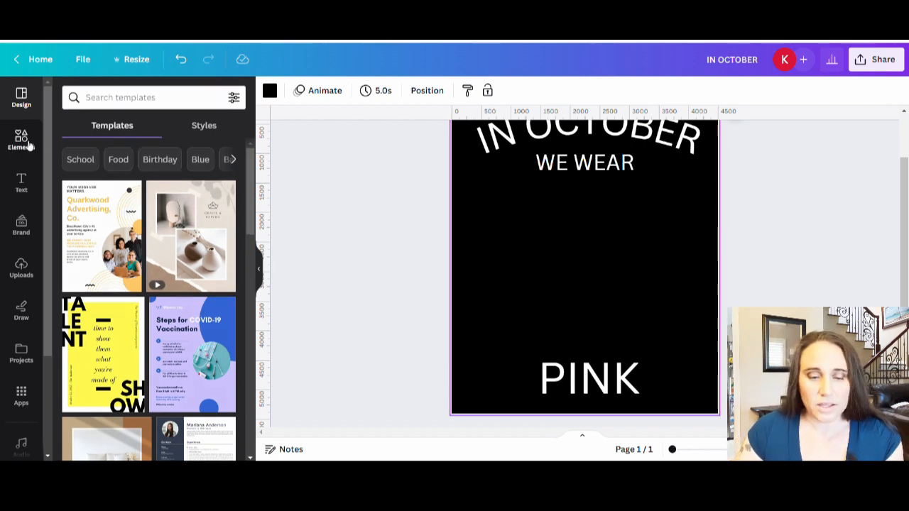
left_click(131, 97)
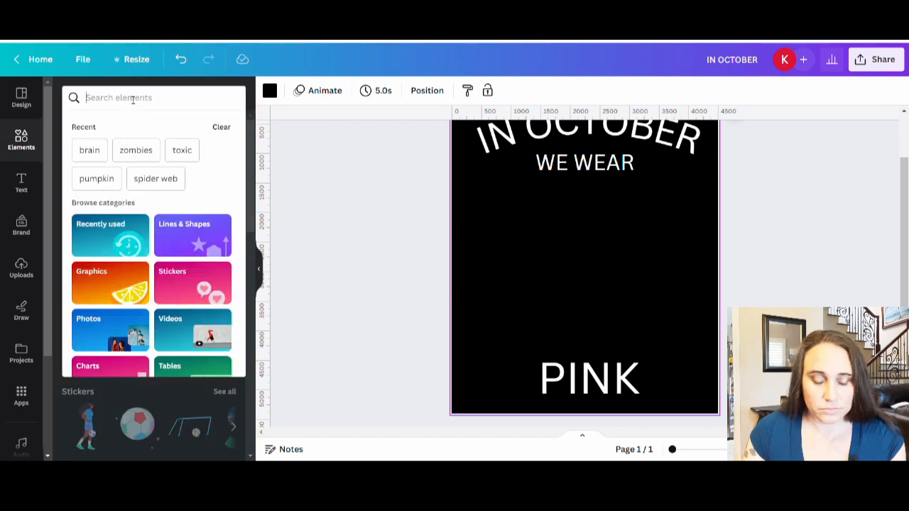
type("football")
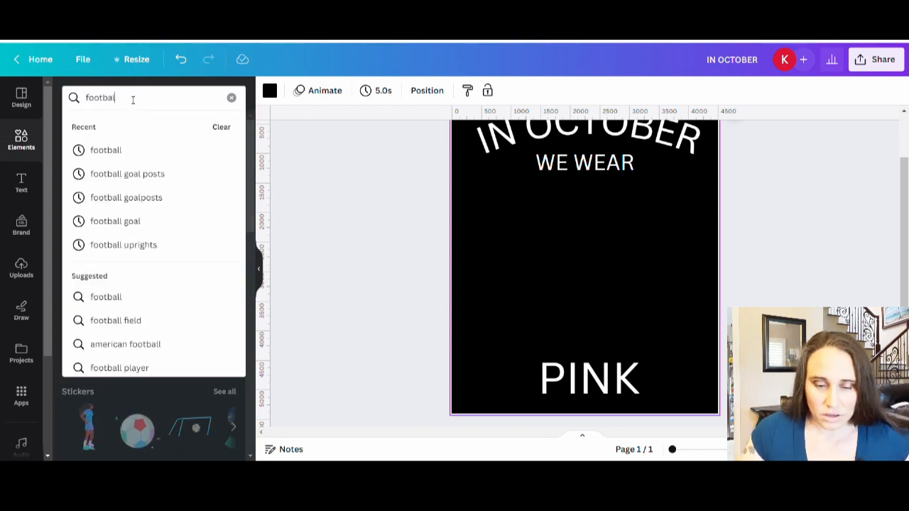
key("Return")
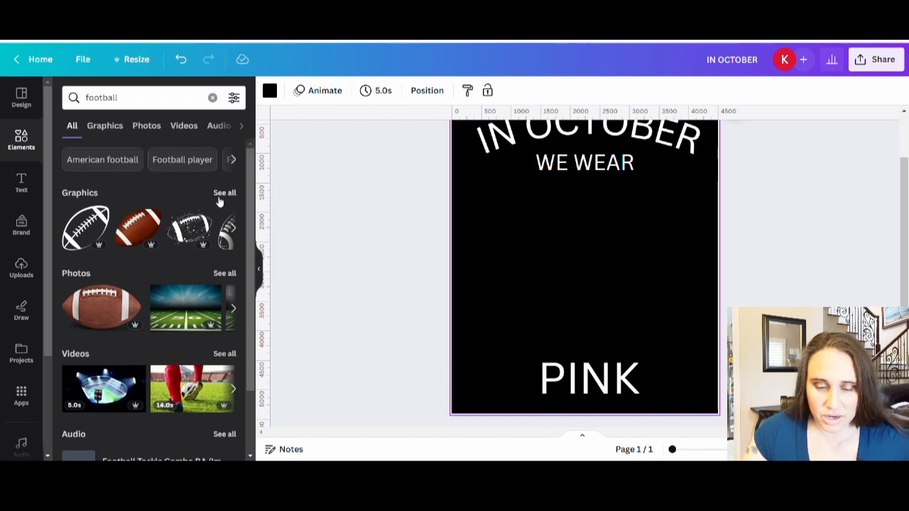
left_click(225, 197)
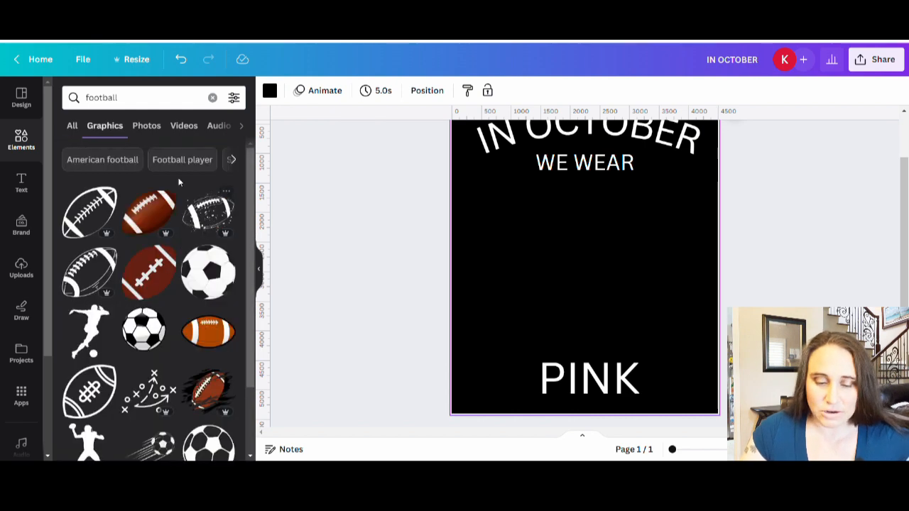
Step: Insert the realistic brown football with white laces, shrink it to roughly half size and place it on the page's right half above "PINK"
scroll(190, 245, "down", 2)
scroll(191, 241, "down", 3)
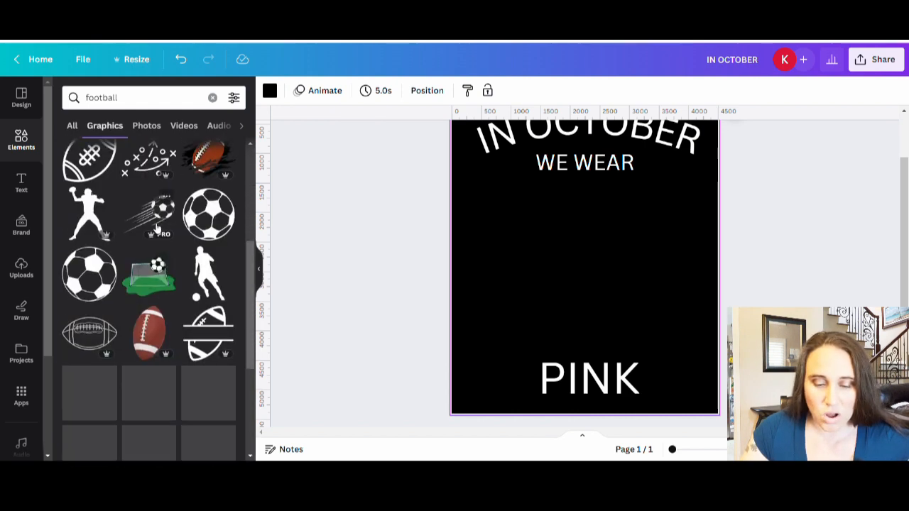
scroll(177, 232, "down", 4)
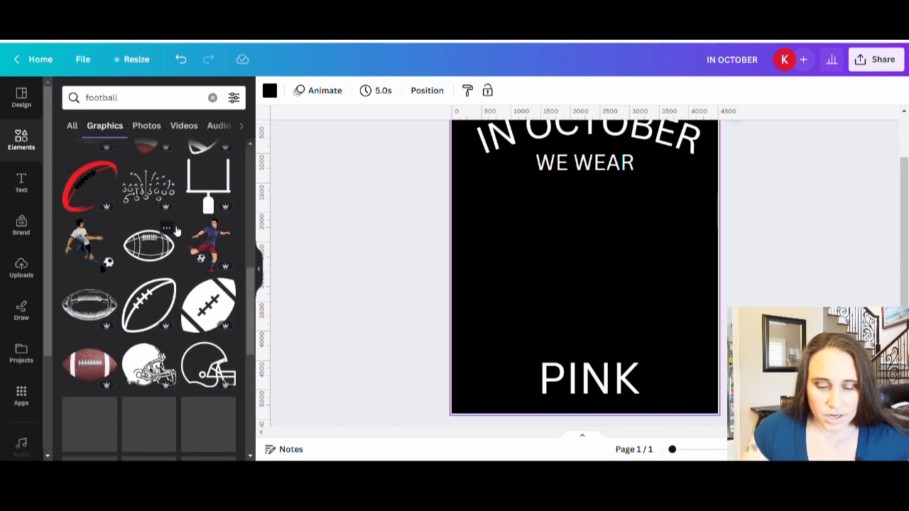
scroll(196, 262, "down", 6)
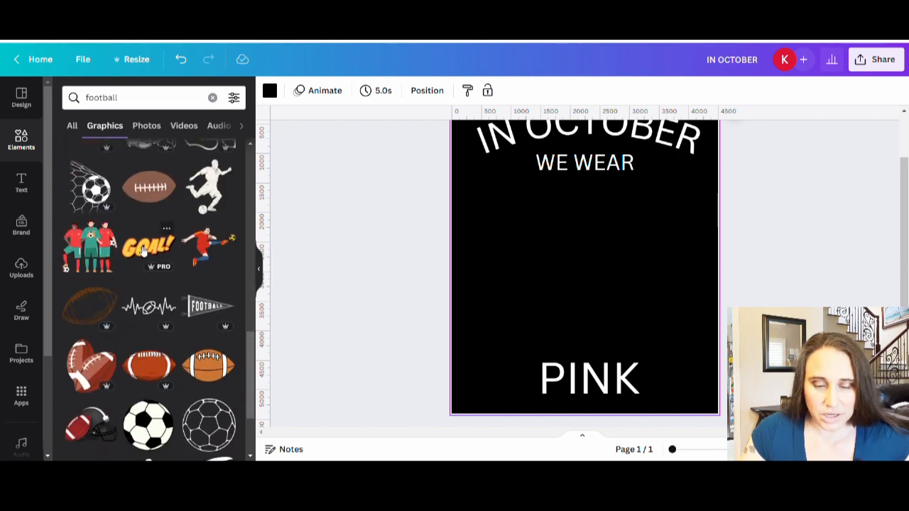
scroll(146, 239, "down", 3)
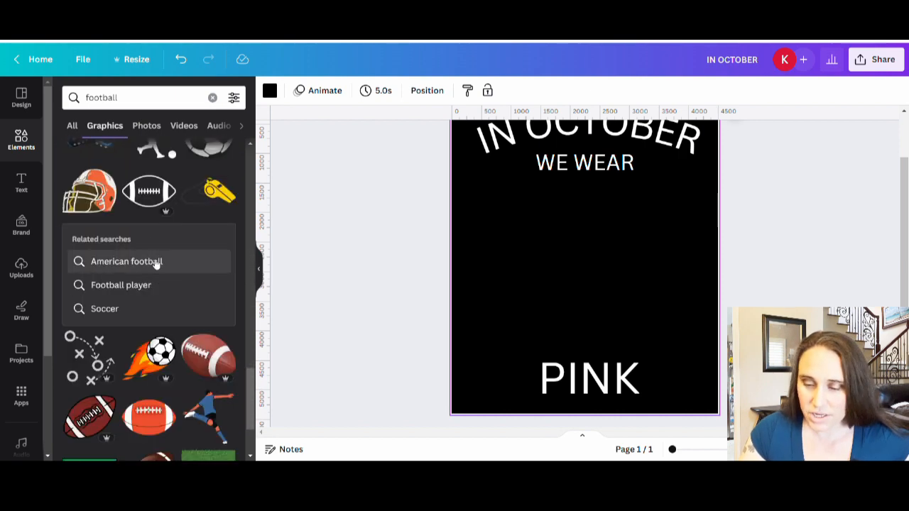
left_click(220, 372)
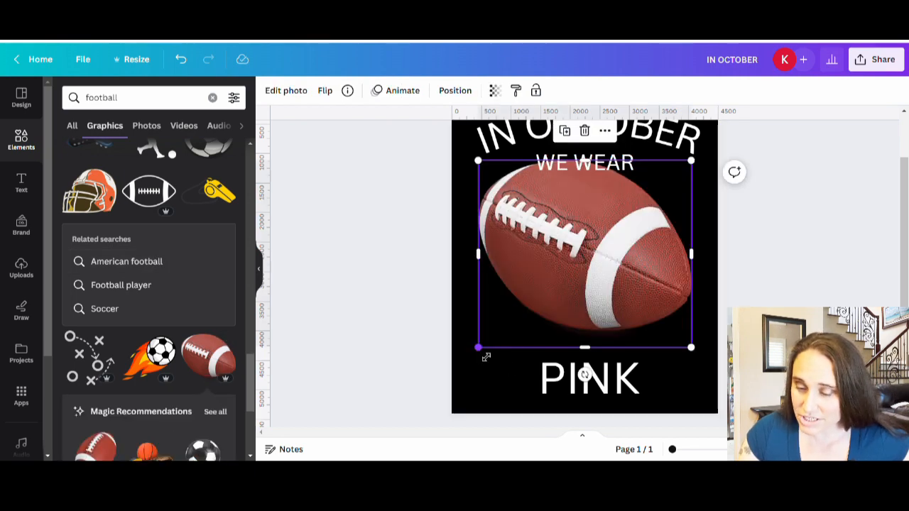
left_click_drag(479, 348, 600, 285)
left_click_drag(640, 233, 640, 302)
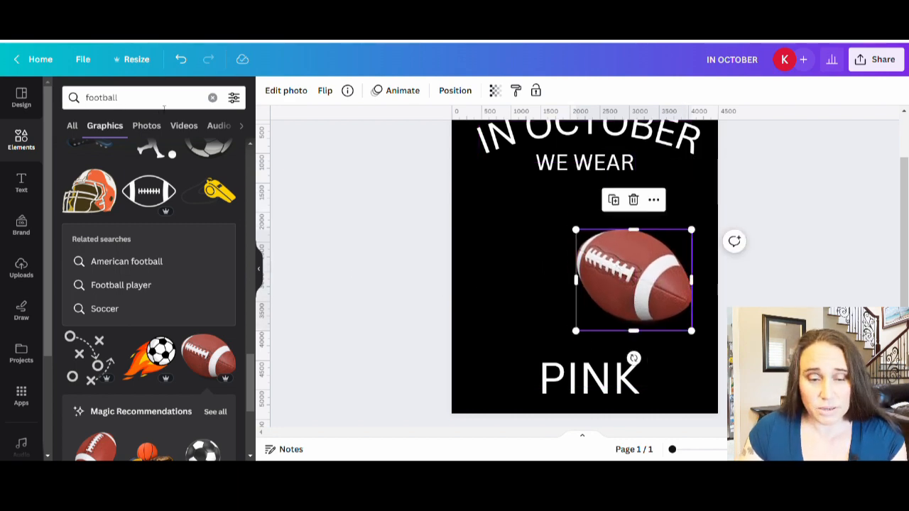
Step: Search the graphics library for "pumpkin"
left_click(135, 97)
type("bump")
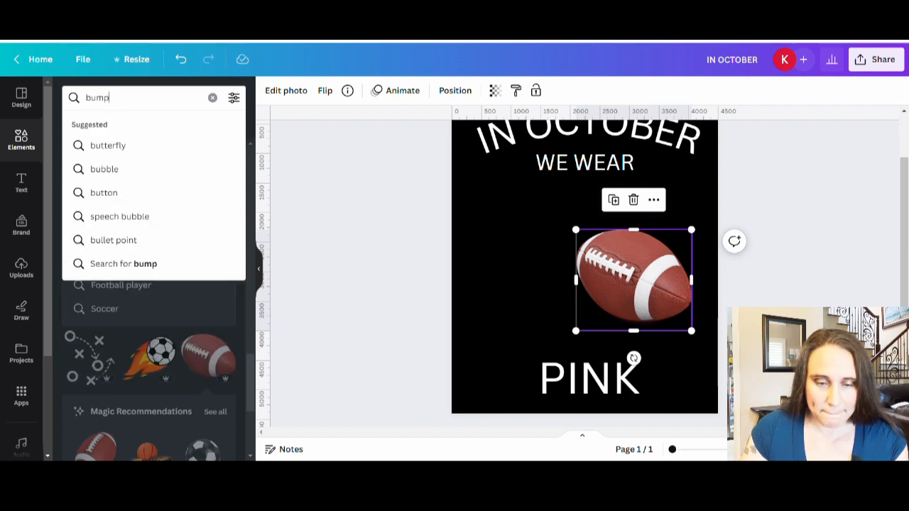
key("BackSpace")
key("BackSpace")
key("BackSpace")
key("BackSpace")
type("p")
type("pkin")
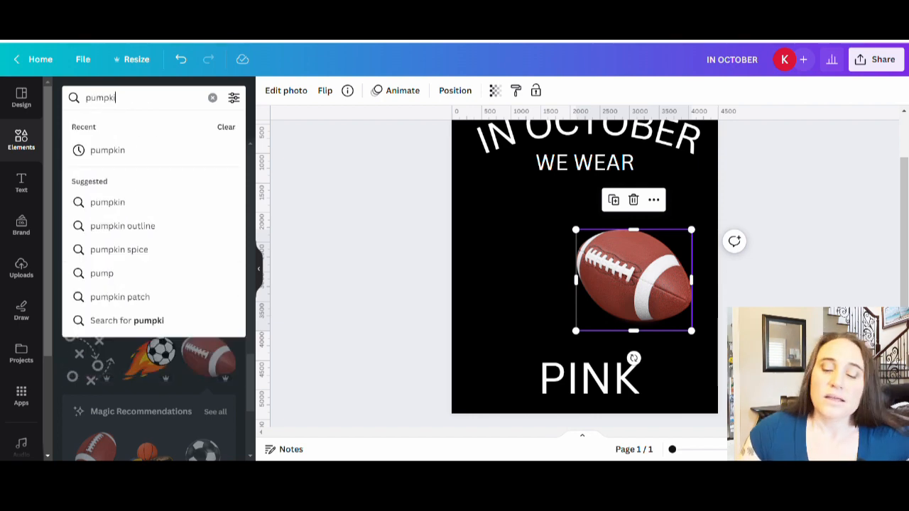
key("Return")
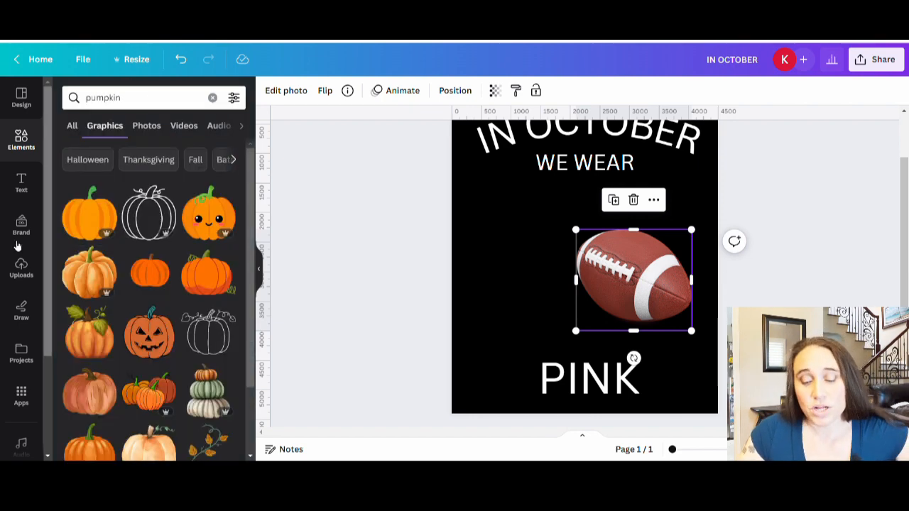
Step: Insert the plain light pink watercolor pumpkin with the short brown stem
scroll(175, 265, "down", 1)
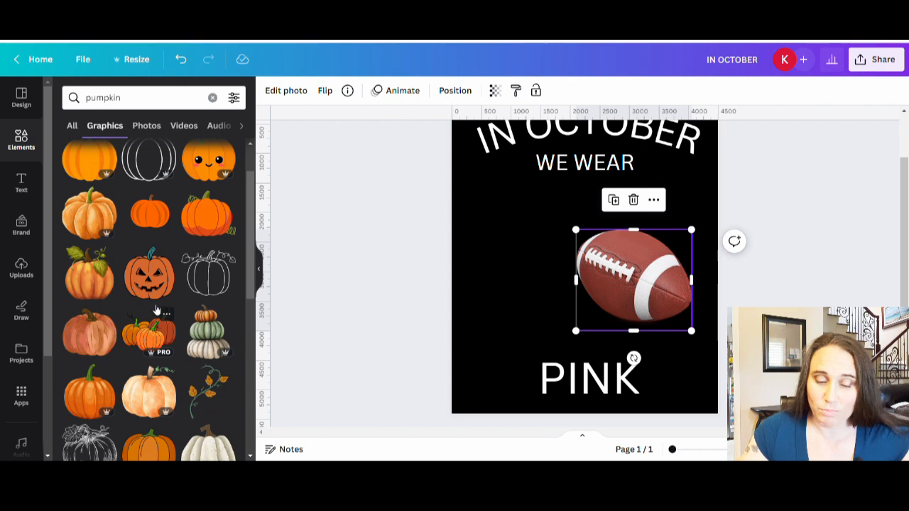
scroll(158, 285, "down", 3)
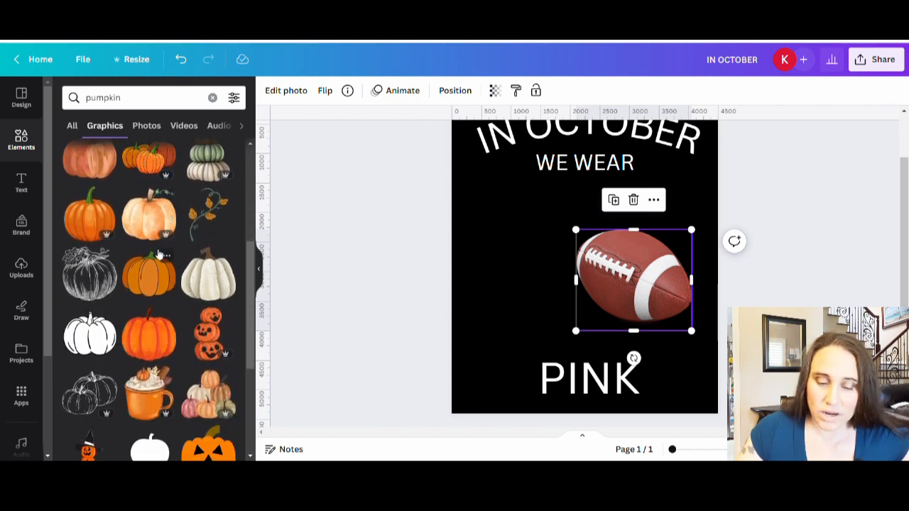
scroll(147, 235, "down", 4)
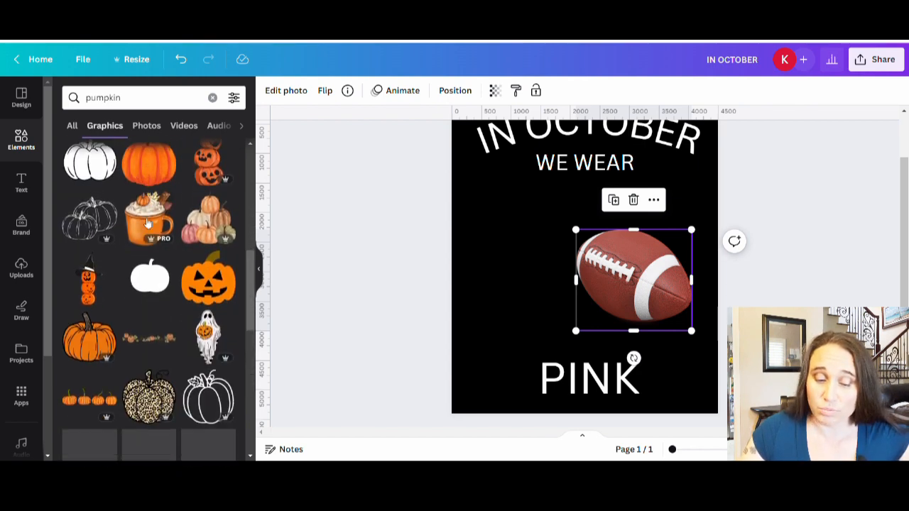
scroll(146, 249, "down", 2)
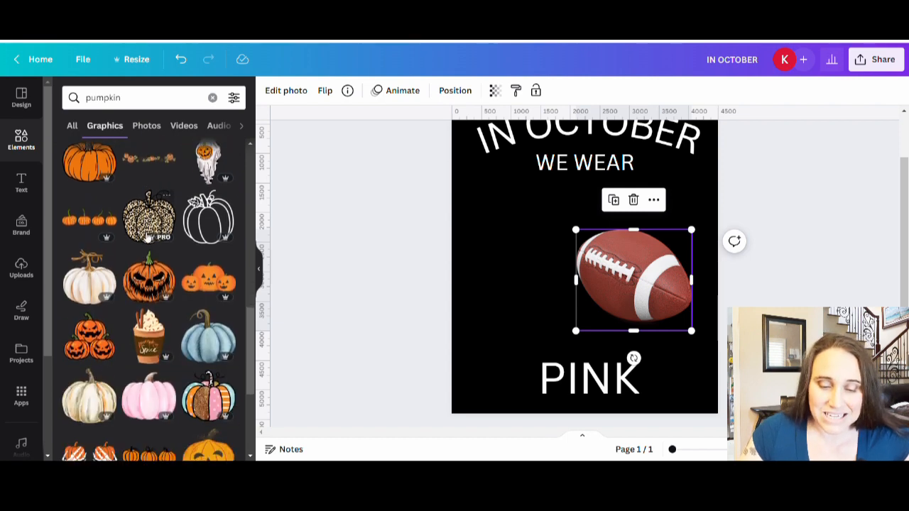
scroll(152, 270, "down", 1)
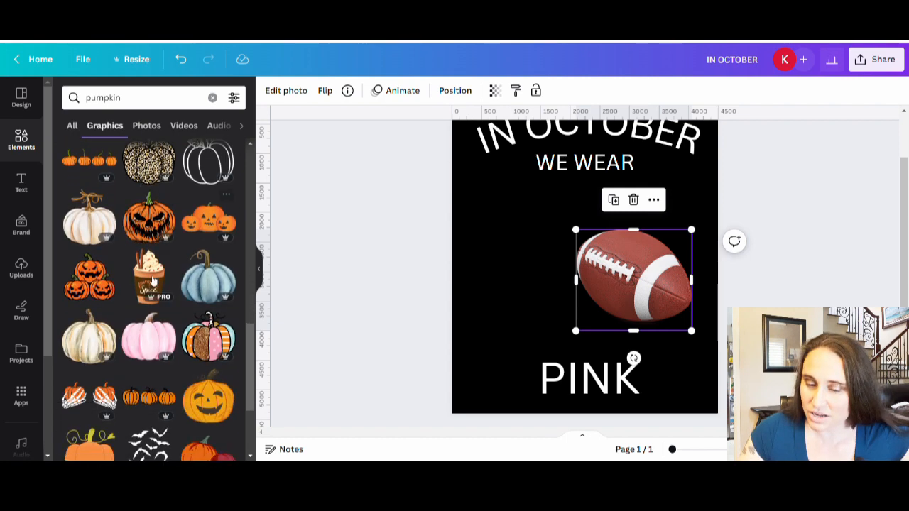
left_click(151, 345)
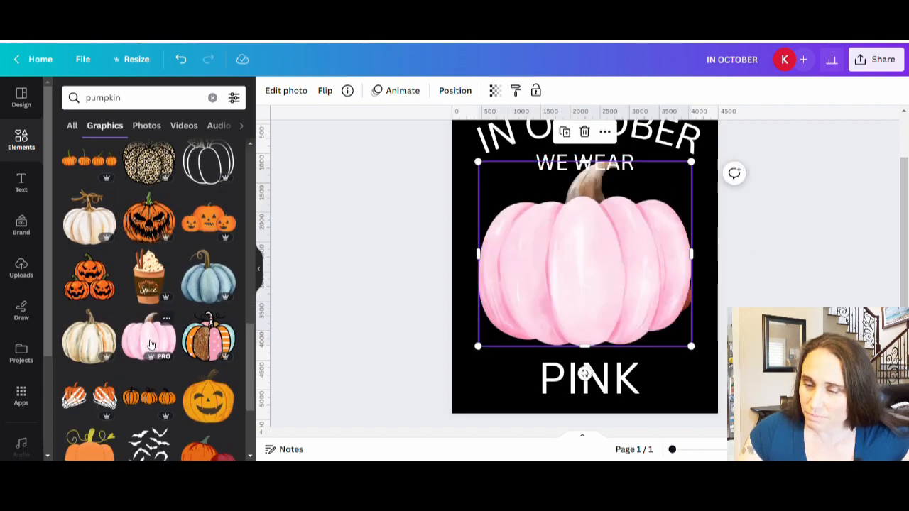
left_click(695, 160)
left_click_drag(694, 159, 644, 196)
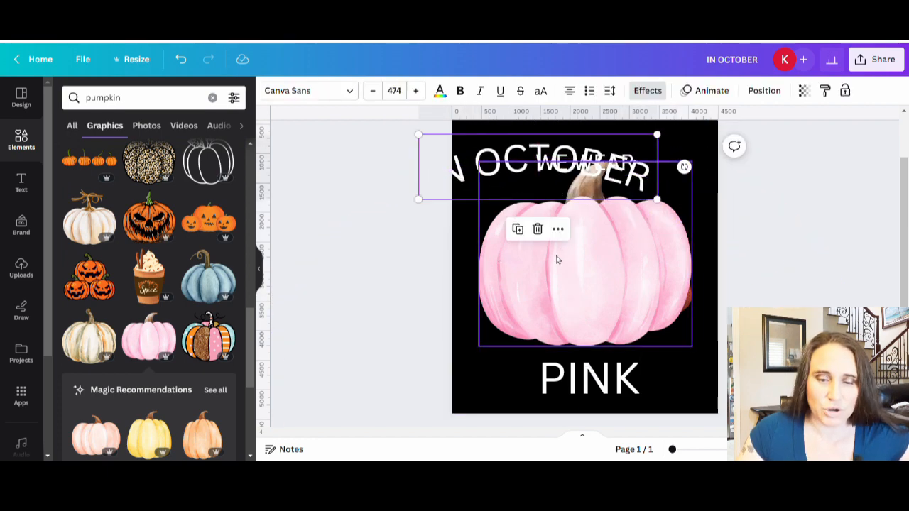
left_click(183, 60)
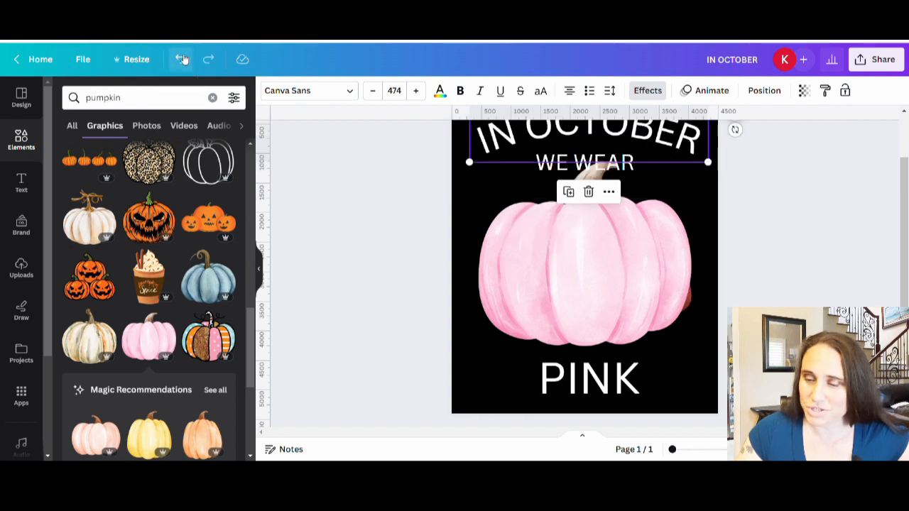
Step: Scale down the light pink pumpkin and place it on the page's left half, overlapping the football
left_click(662, 298)
left_click_drag(700, 166, 630, 213)
left_click_drag(524, 308, 521, 301)
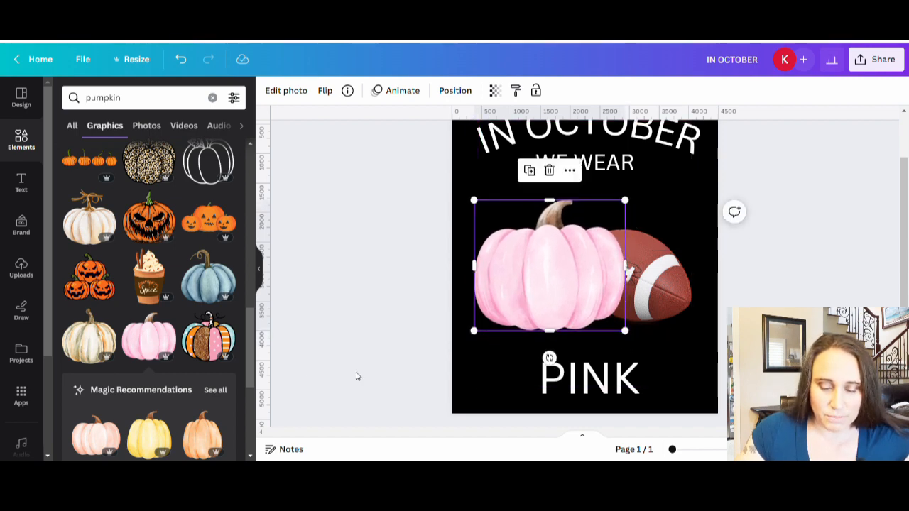
Step: Replace the light pink pumpkin with the blush pumpkin decorated with flowers, scaled down and placed on the page's left half beside the football
scroll(175, 306, "down", 10)
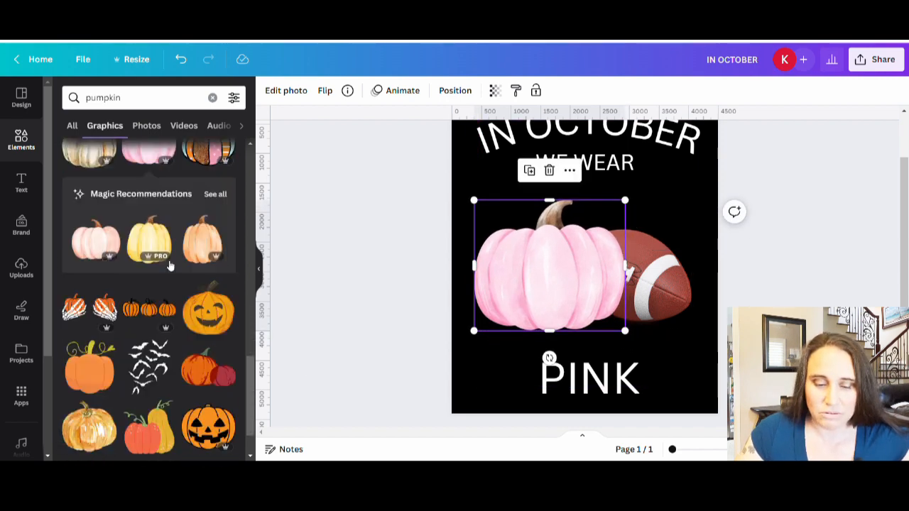
scroll(181, 263, "down", 5)
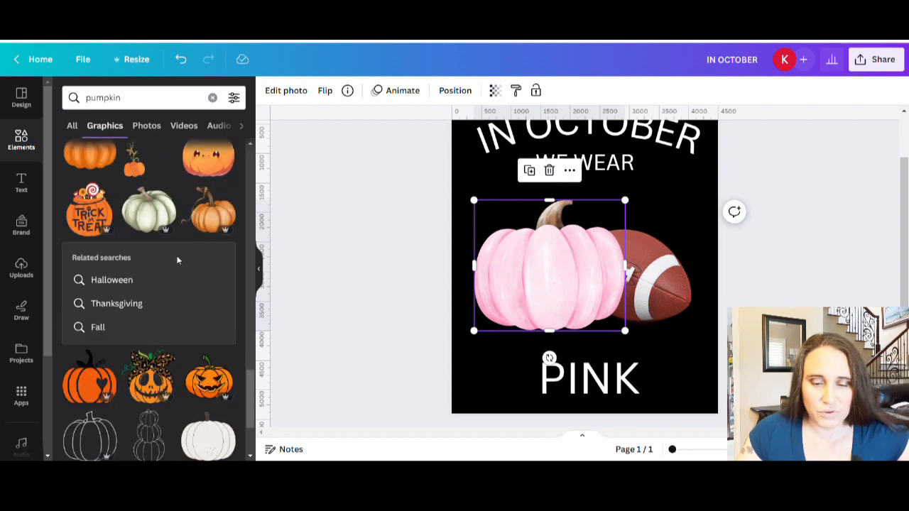
scroll(183, 264, "down", 3)
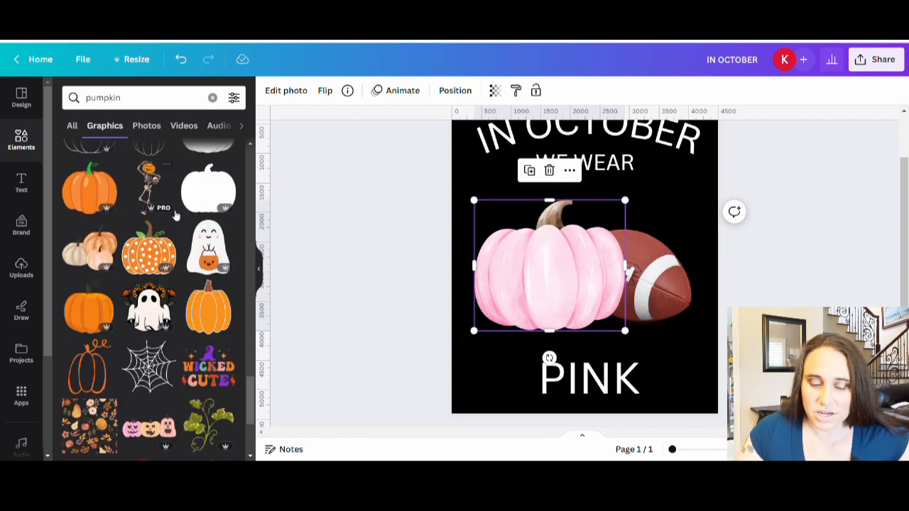
scroll(176, 263, "down", 1)
scroll(175, 263, "down", 3)
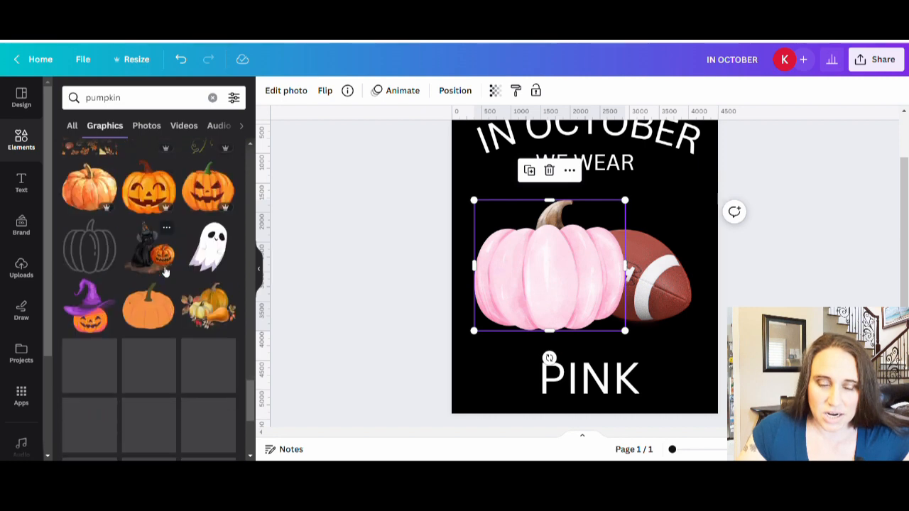
scroll(159, 254, "down", 2)
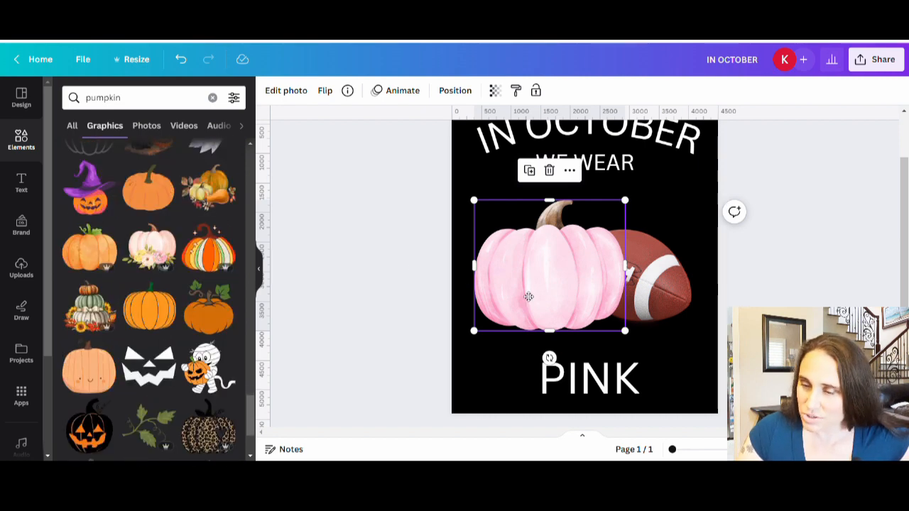
key("Delete")
left_click(152, 255)
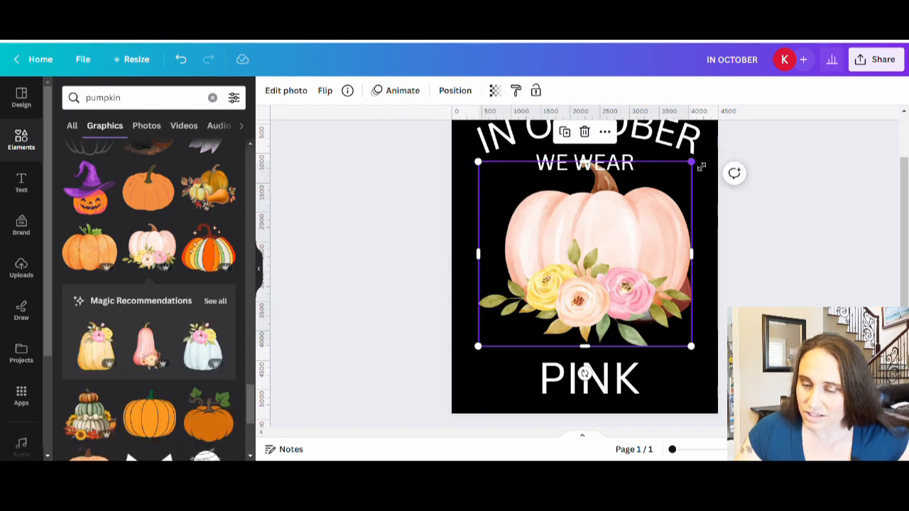
left_click_drag(691, 162, 635, 185)
left_click_drag(519, 295, 506, 300)
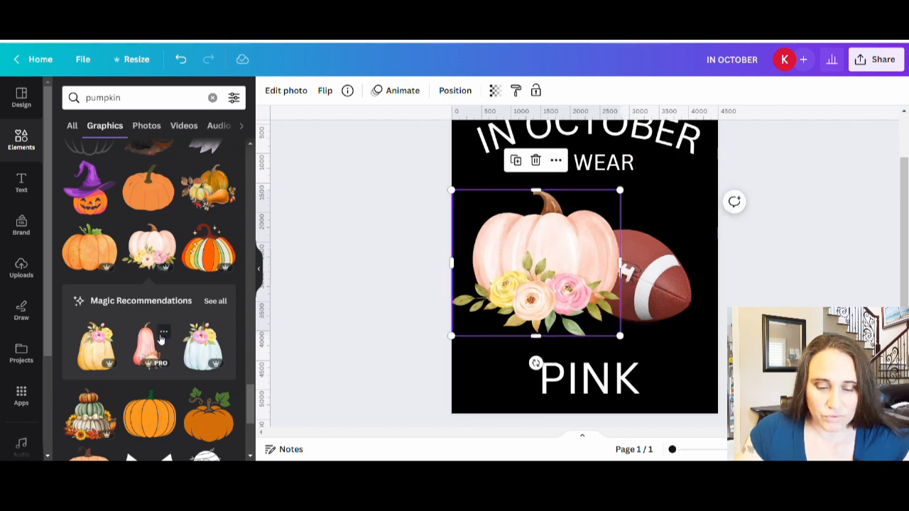
Step: Delete the floral pumpkin, try the dark pink striped pumpkin in its place and remove that one too
scroll(130, 295, "down", 2)
scroll(135, 292, "down", 4)
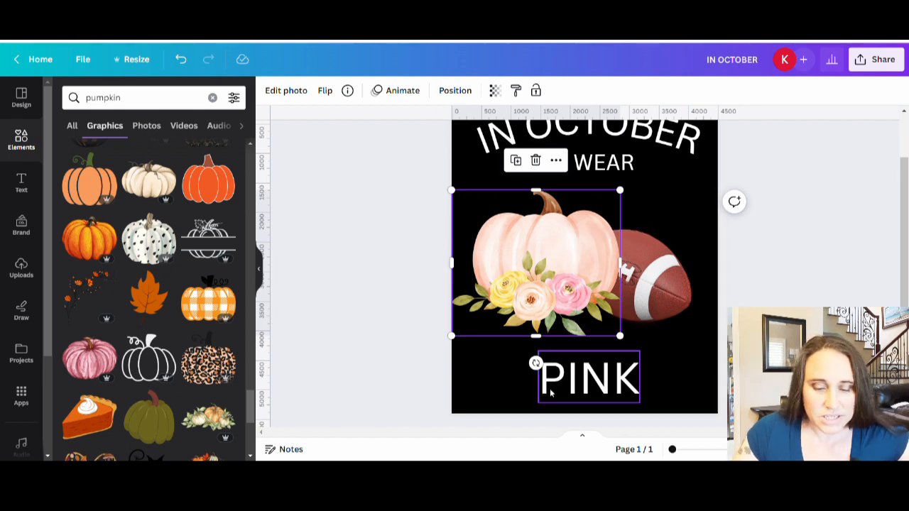
left_click_drag(569, 263, 467, 297)
key("Delete")
left_click(89, 359)
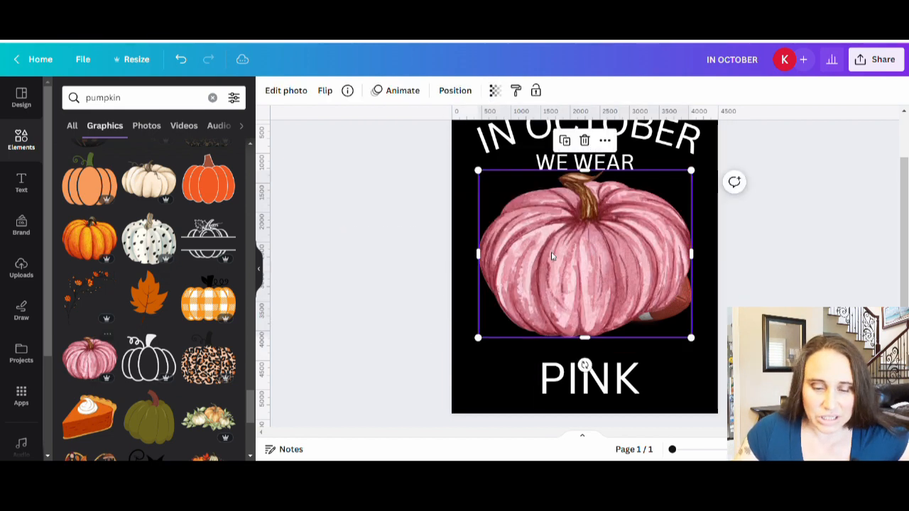
key("Delete")
Step: Insert the pink spotted watercolor pumpkin with the long curled stem
scroll(149, 284, "down", 5)
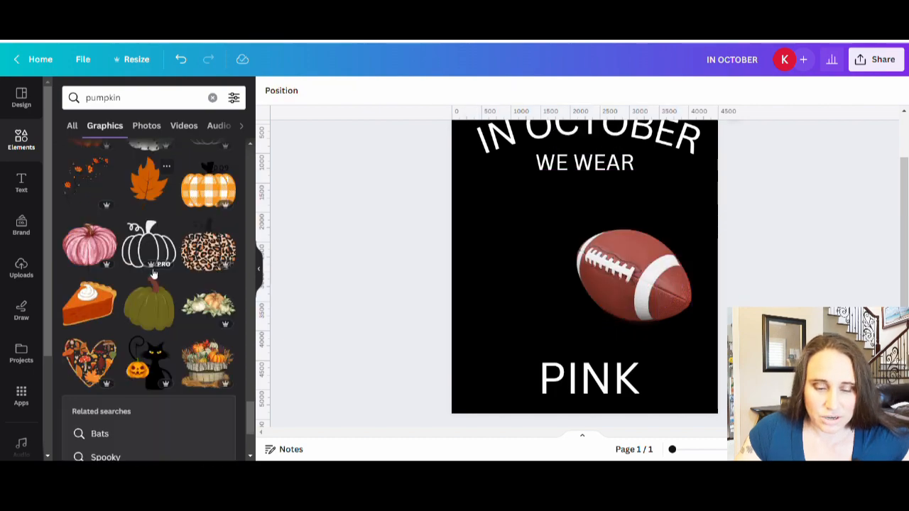
scroll(158, 265, "down", 5)
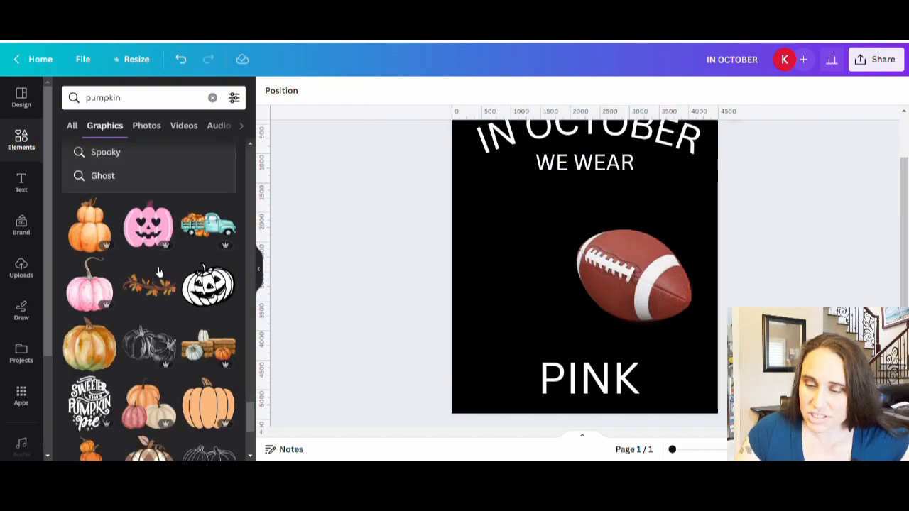
left_click(97, 204)
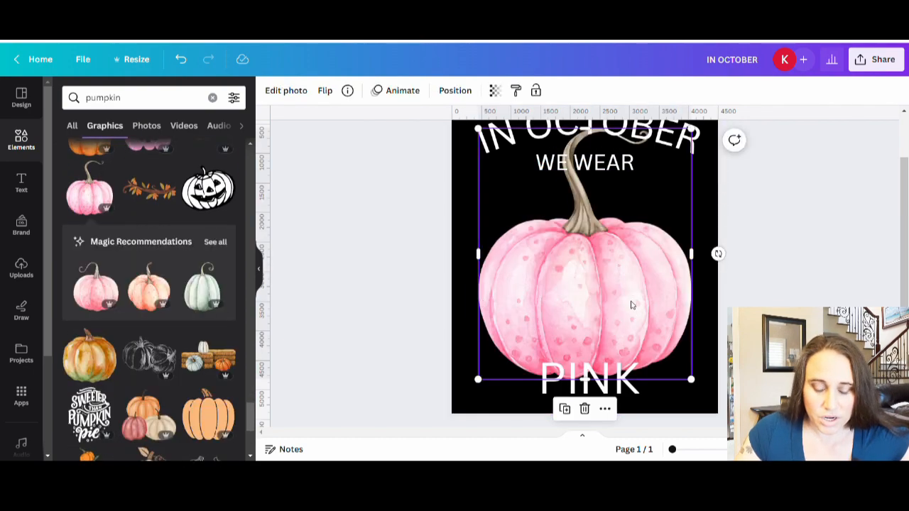
Step: Delete the spotted pumpkin and insert the bright pink watercolor pumpkin with the purplish stem and curly tendril
key("Delete")
scroll(142, 311, "down", 3)
scroll(140, 310, "down", 5)
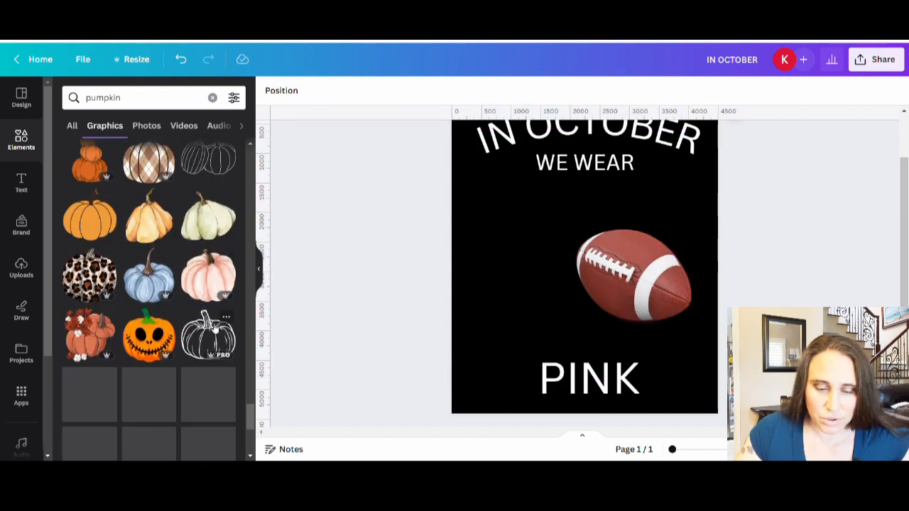
scroll(124, 284, "down", 4)
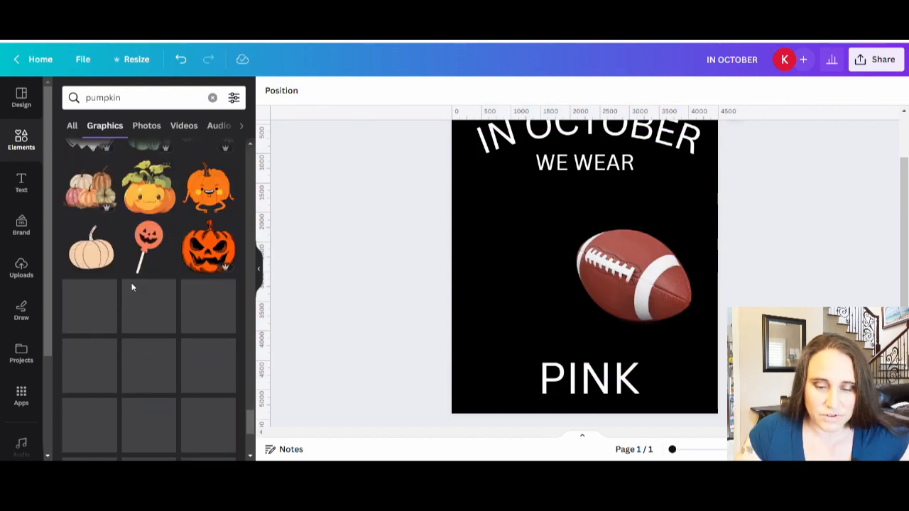
scroll(144, 290, "down", 5)
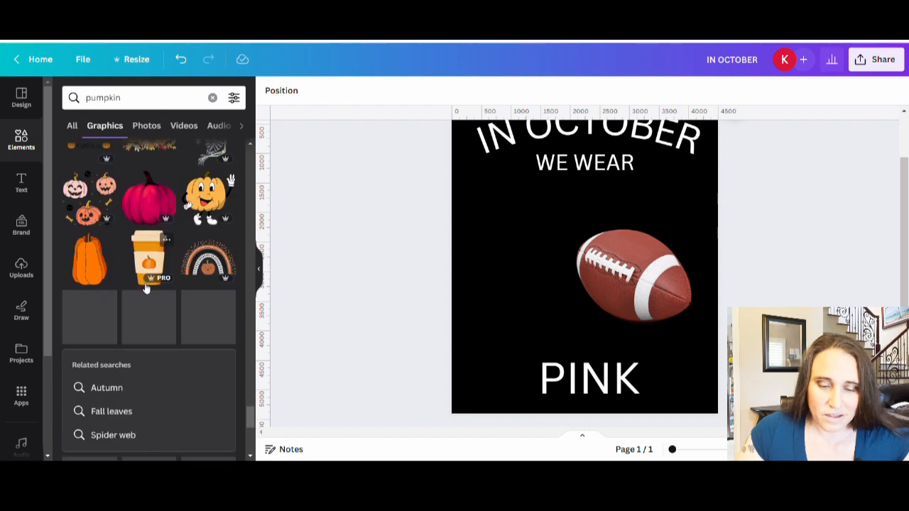
scroll(149, 283, "down", 5)
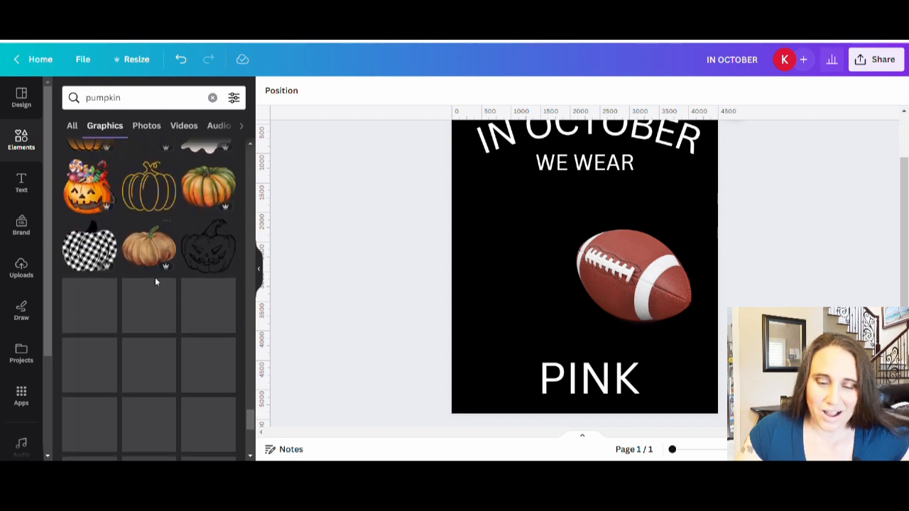
scroll(155, 283, "down", 5)
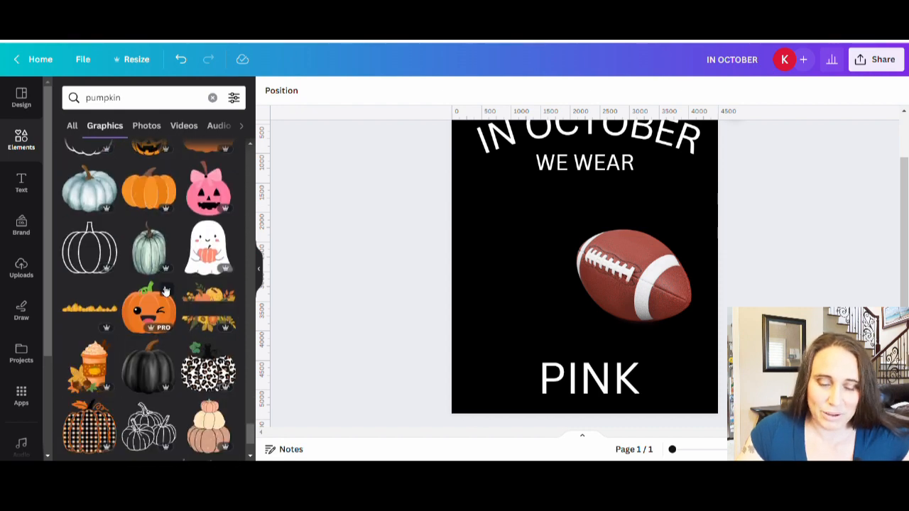
scroll(163, 291, "down", 5)
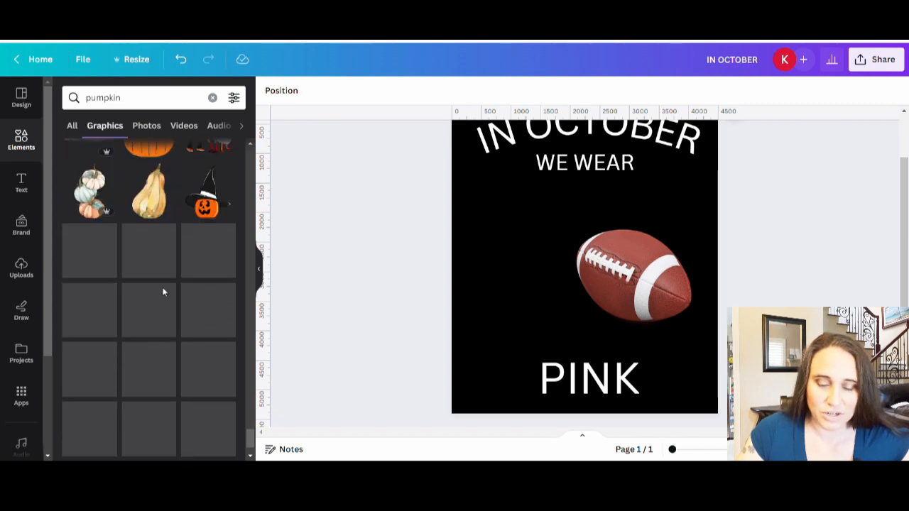
scroll(166, 299, "down", 5)
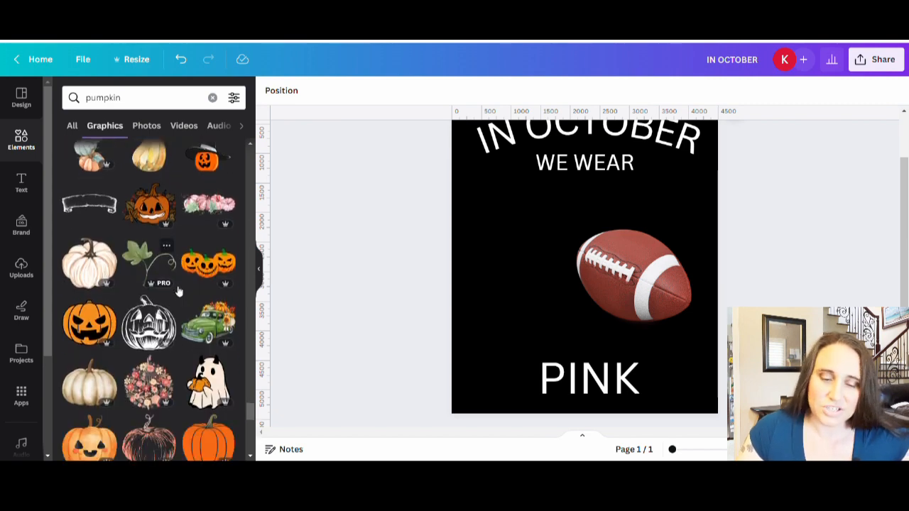
scroll(162, 282, "down", 5)
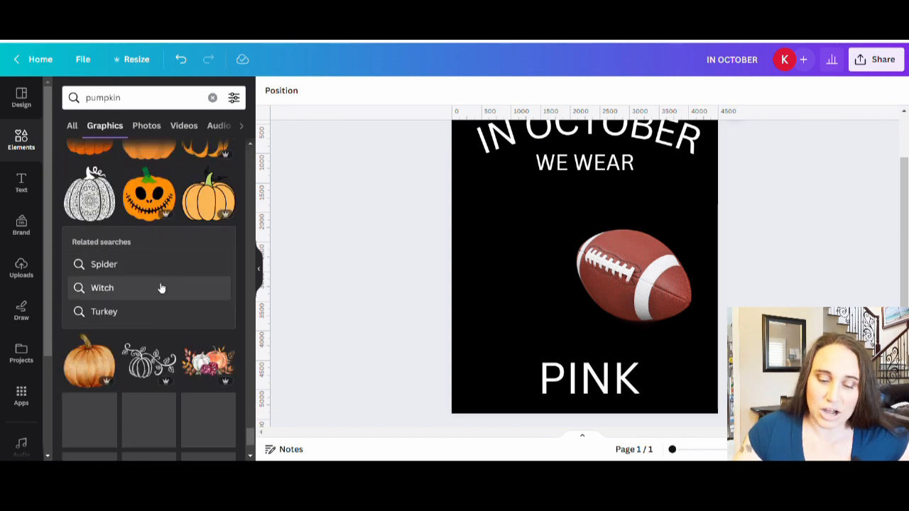
scroll(164, 228, "down", 5)
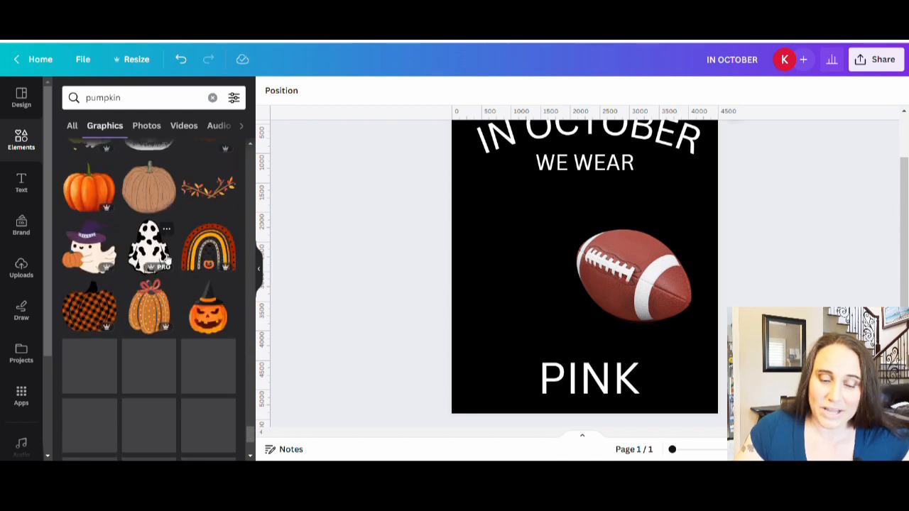
scroll(169, 257, "down", 3)
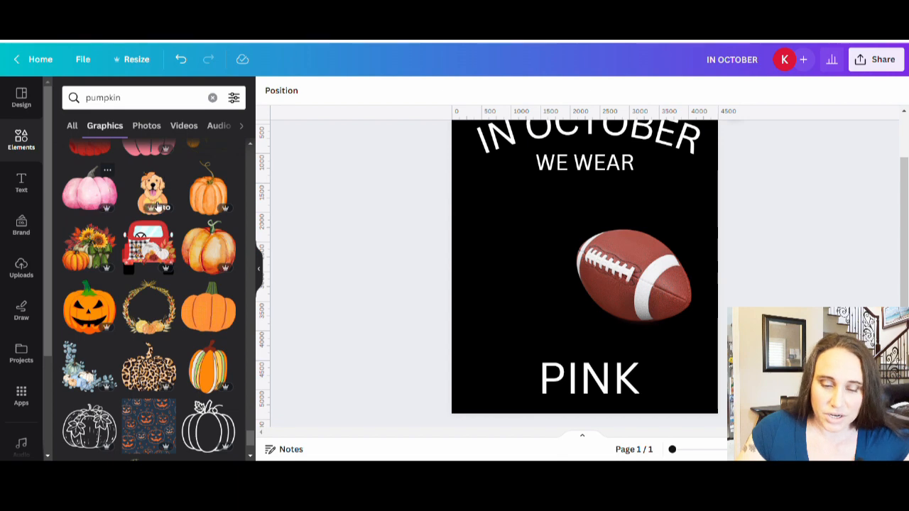
scroll(157, 207, "down", 4)
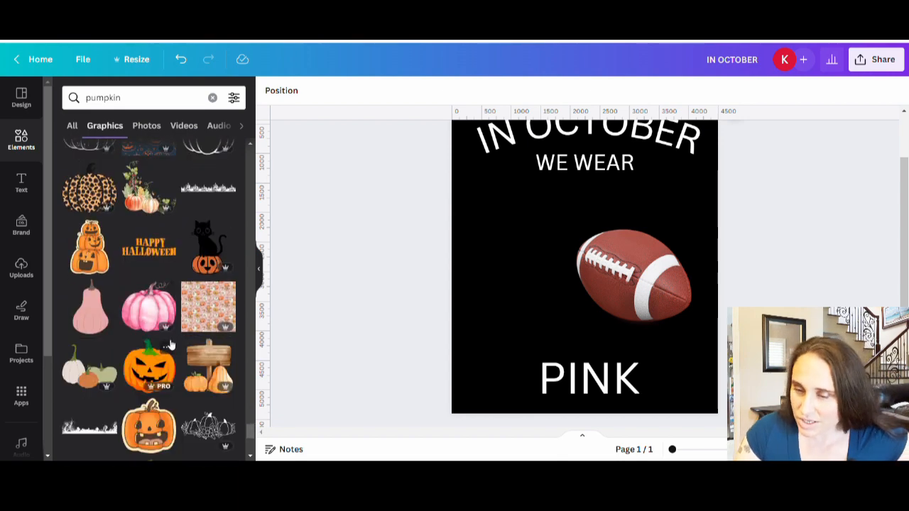
scroll(170, 345, "down", 1)
left_click(149, 247)
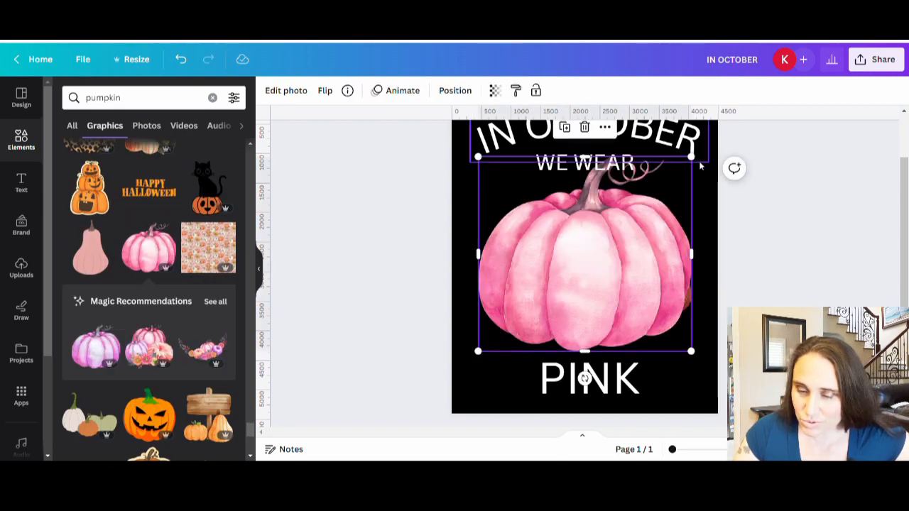
Step: Scale down the bright pink pumpkin and place it on the page's left half, slightly overlapping the football
left_click_drag(691, 157, 600, 248)
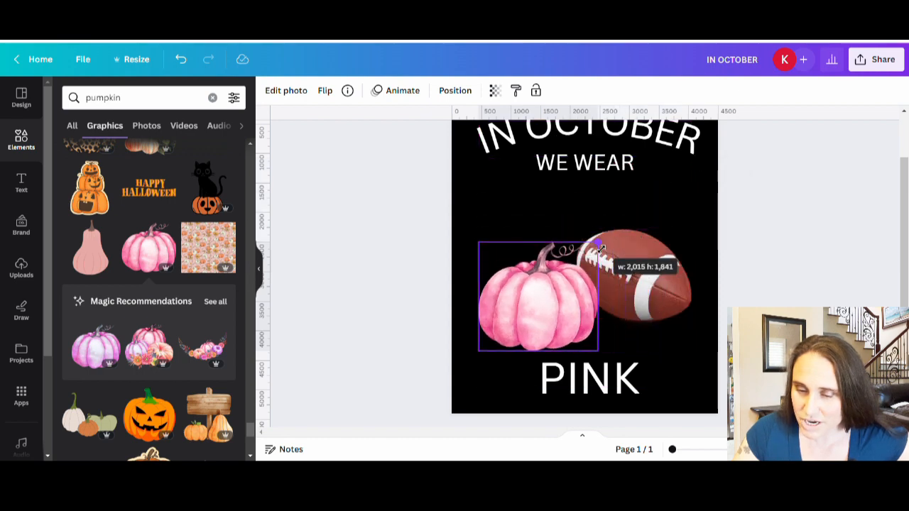
left_click_drag(559, 314, 554, 301)
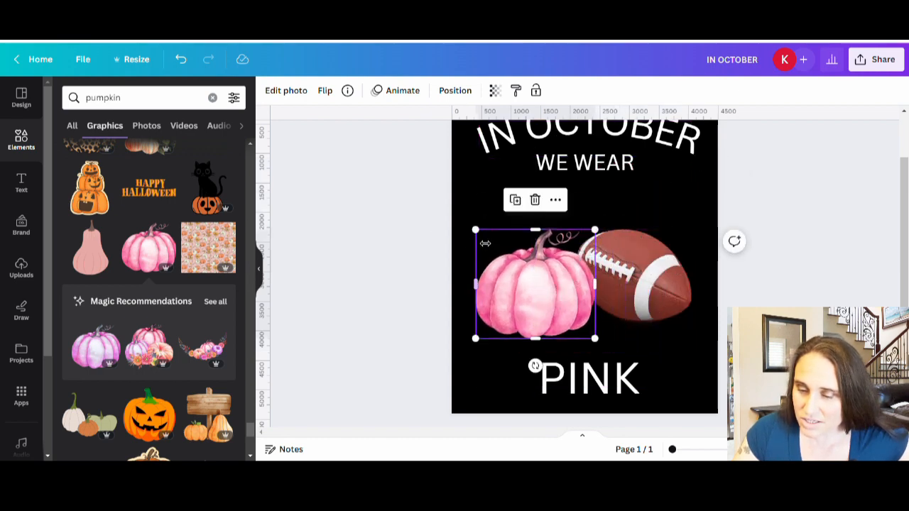
left_click_drag(486, 243, 463, 222)
left_click_drag(514, 293, 528, 295)
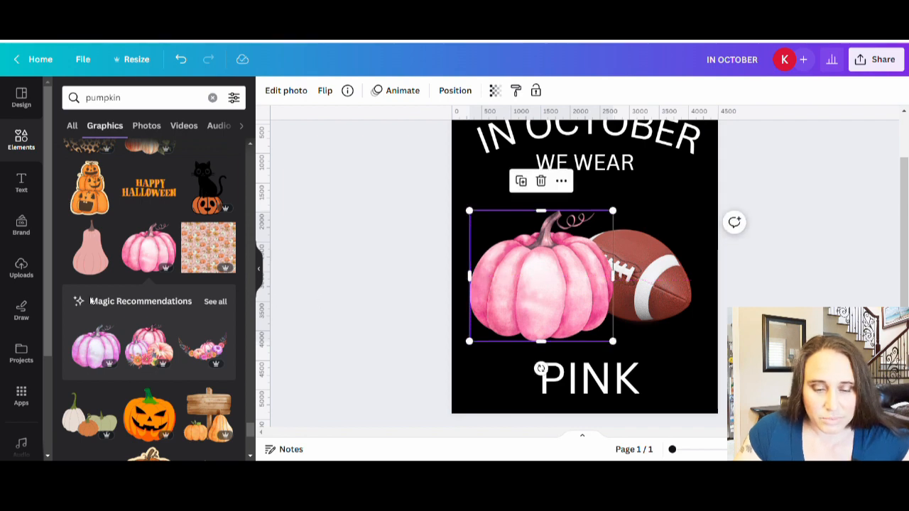
Step: Insert the blush watercolor pumpkin with the green stem, scaled down and placed over the bright pink pumpkin
scroll(146, 286, "down", 10)
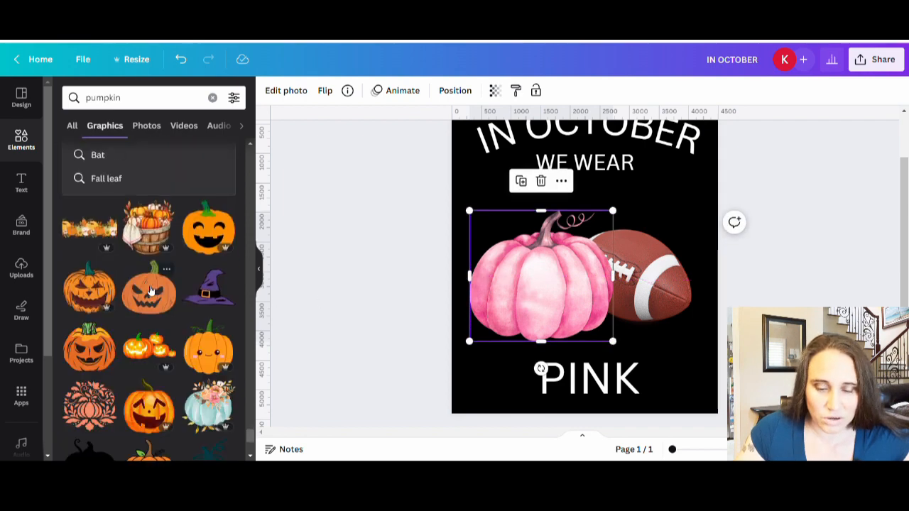
scroll(146, 285, "down", 5)
scroll(145, 305, "down", 10)
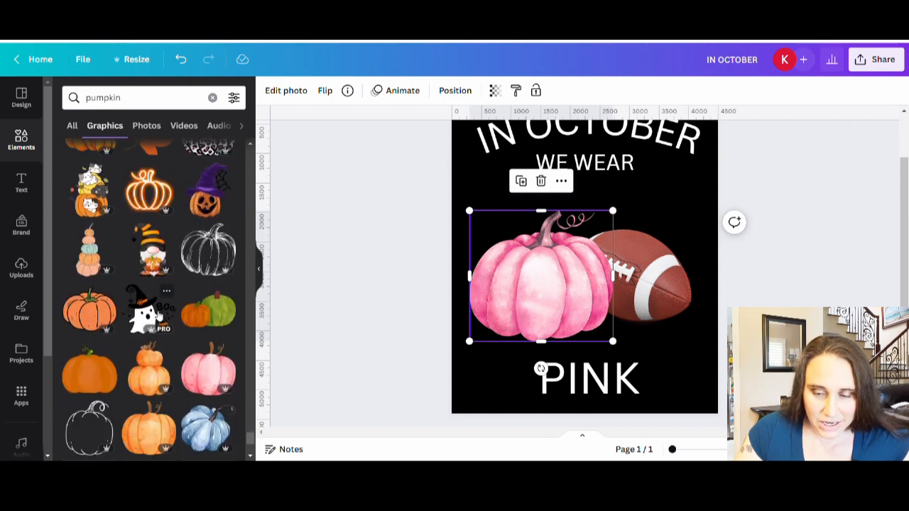
scroll(159, 316, "down", 10)
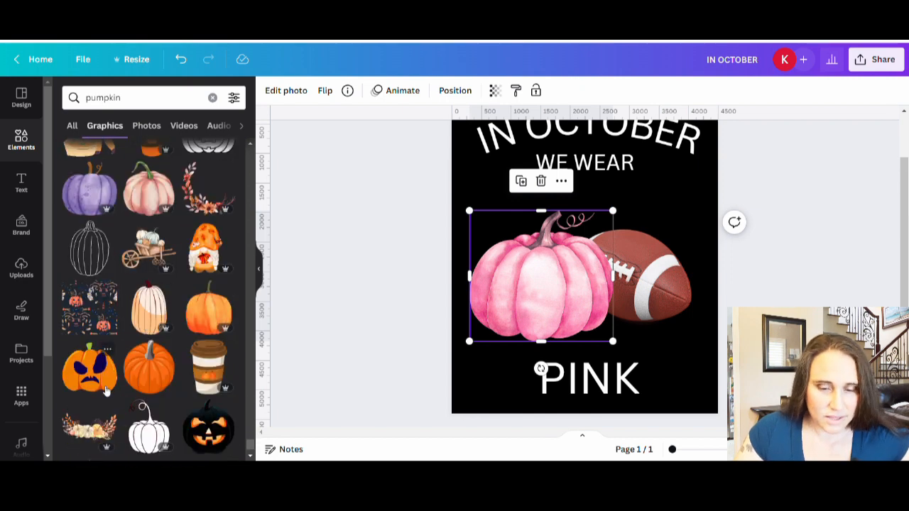
left_click(153, 194)
left_click_drag(607, 257, 647, 275)
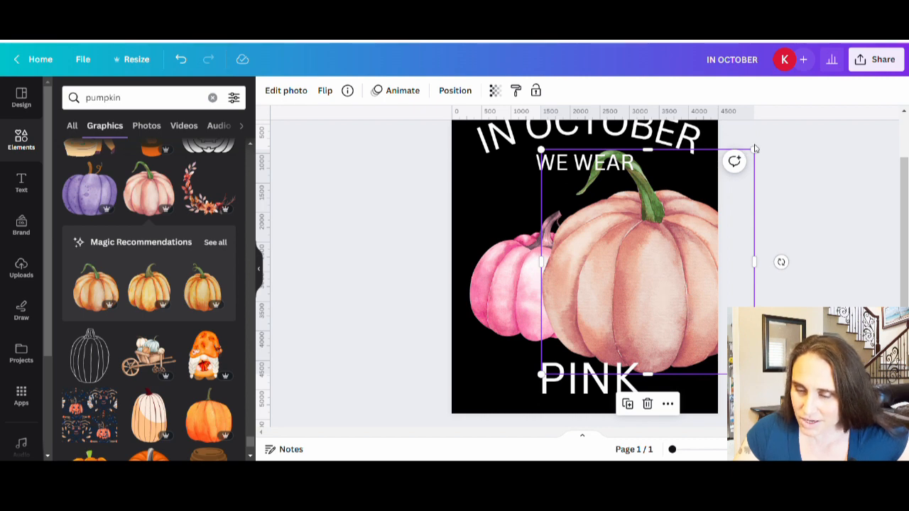
left_click_drag(756, 149, 691, 216)
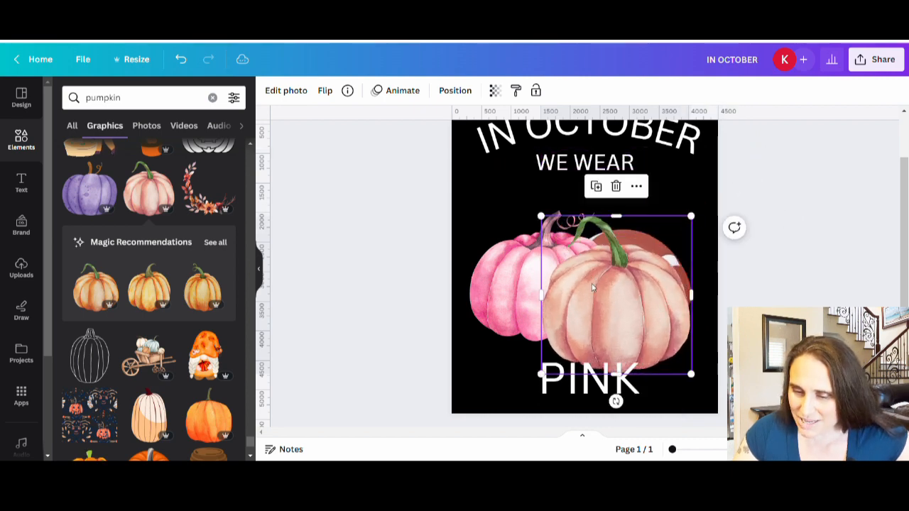
left_click_drag(592, 287, 553, 253)
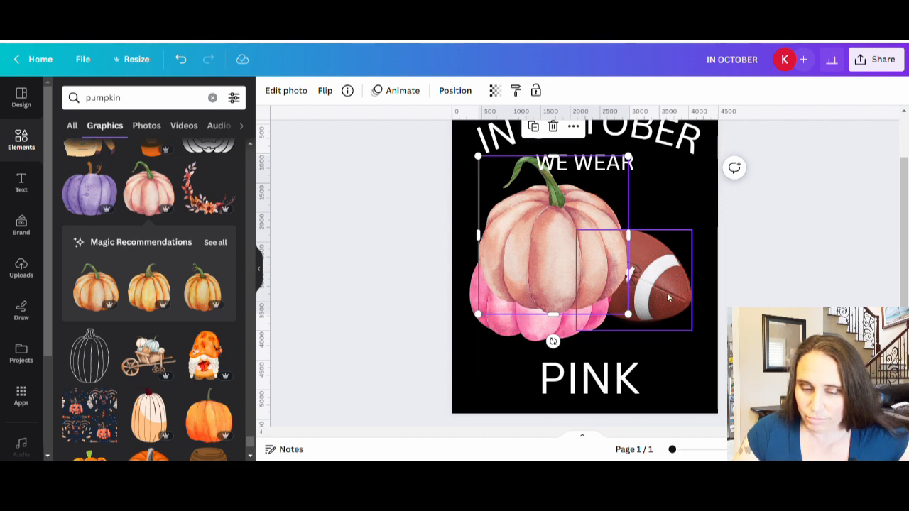
Step: Remove the bright pink pumpkin and arrange the green-stemmed pumpkin, scaled down further, side by side with the football
left_click_drag(547, 327, 160, 293)
left_click(597, 270)
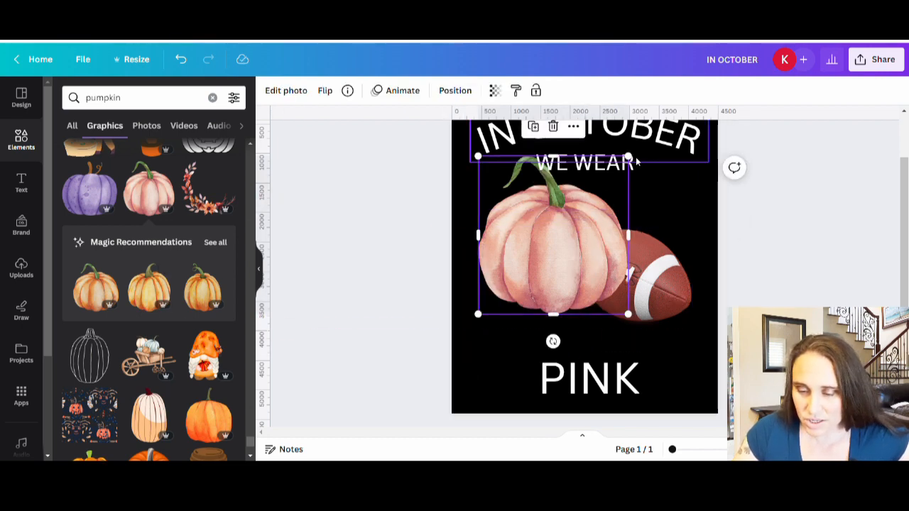
left_click_drag(623, 169, 604, 180)
left_click_drag(553, 242, 552, 261)
left_click_drag(660, 277, 669, 279)
left_click(771, 291)
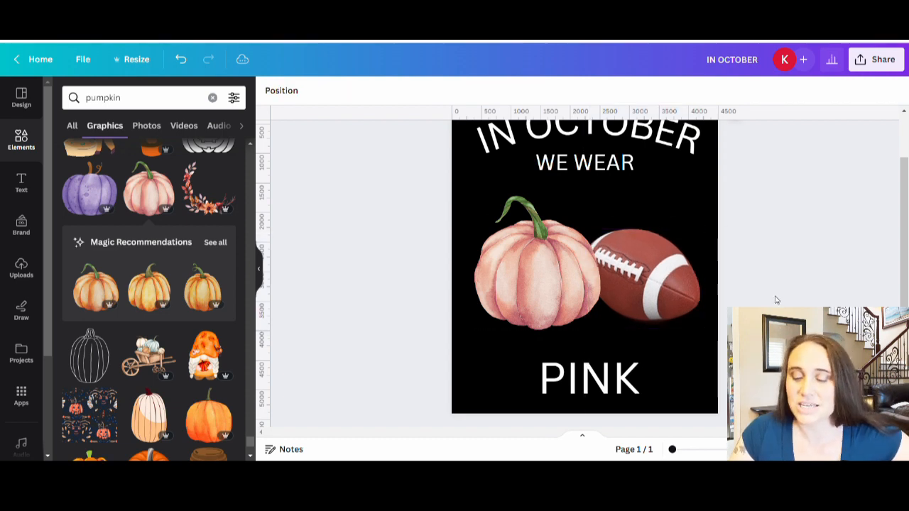
scroll(774, 302, "up", 1)
scroll(836, 283, "down", 2)
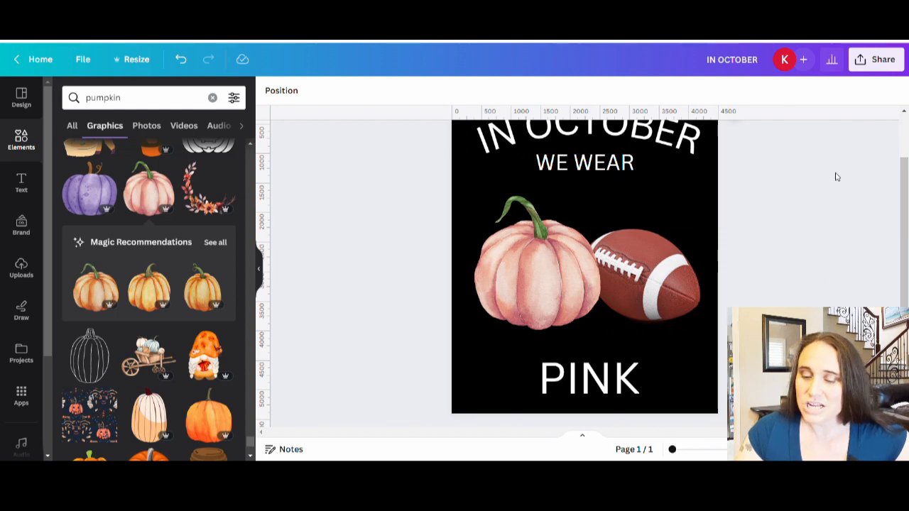
scroll(795, 147, "up", 1)
scroll(770, 198, "down", 1)
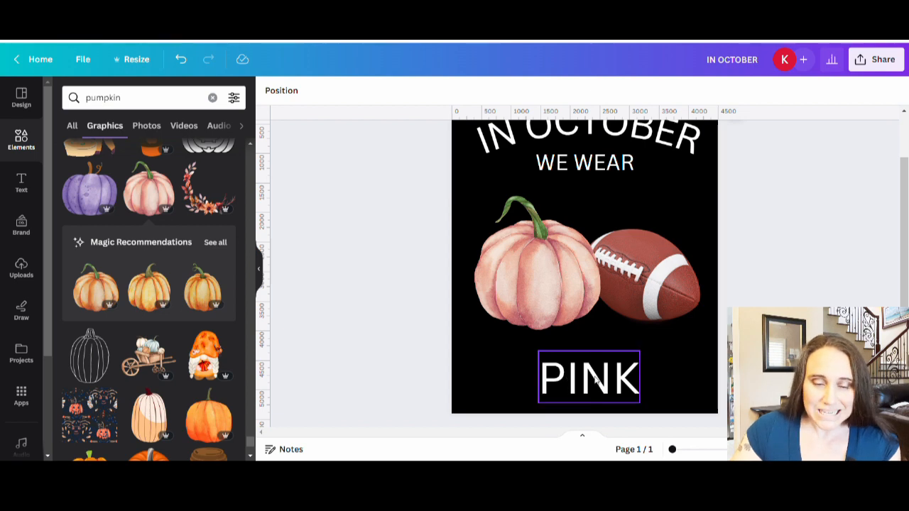
Step: Search the elements library for frames and open the Frames collection
left_click(156, 99)
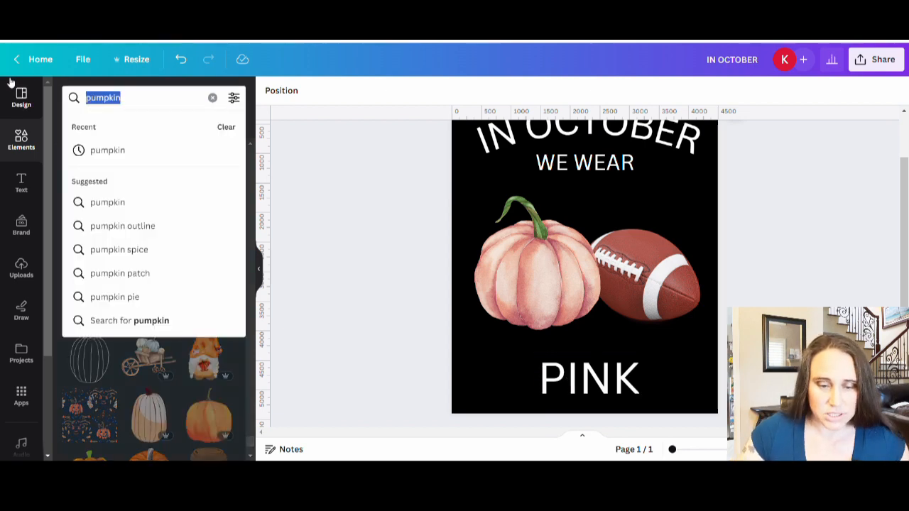
type("frames")
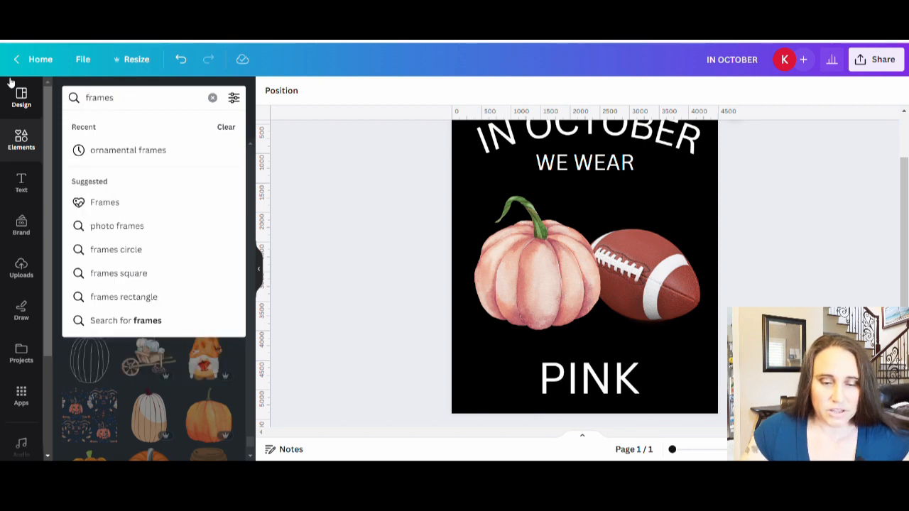
left_click(96, 204)
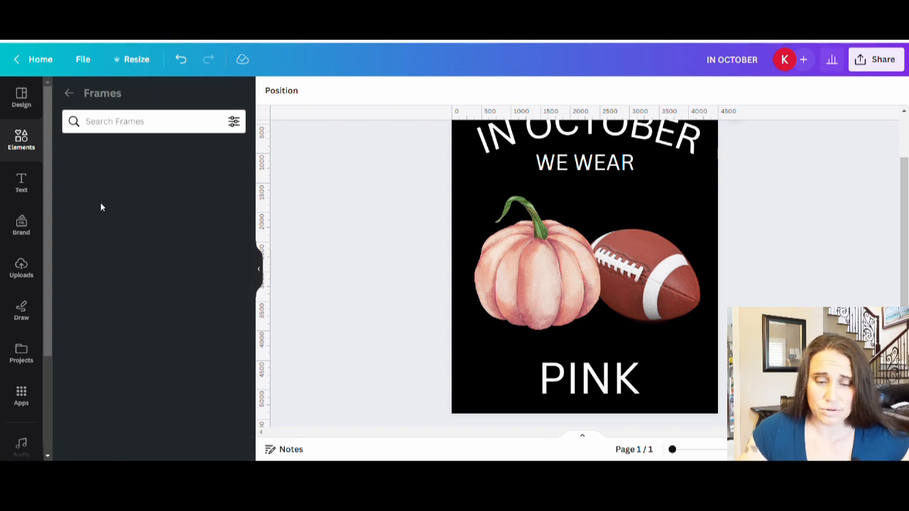
Step: Insert the letter P frame, scale it down and place it at the page's lower left beside the PINK text
scroll(153, 222, "down", 1)
scroll(156, 220, "down", 8)
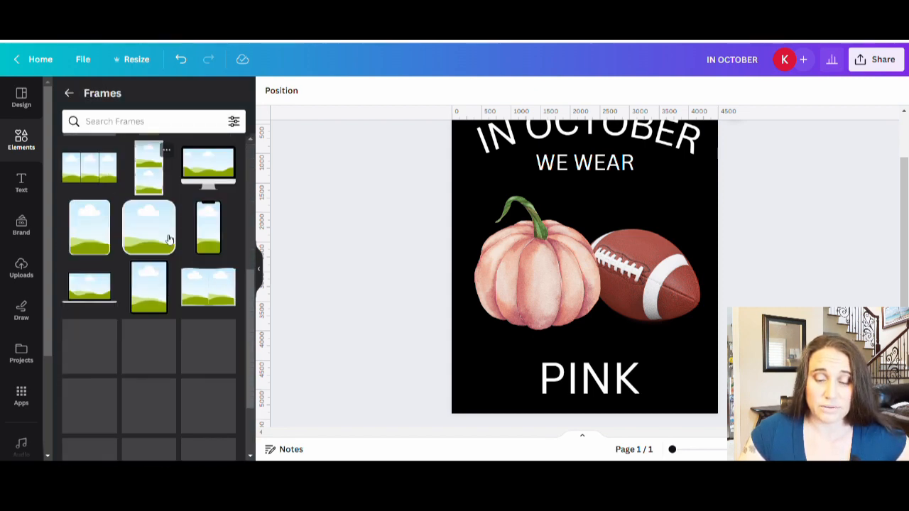
scroll(176, 239, "down", 8)
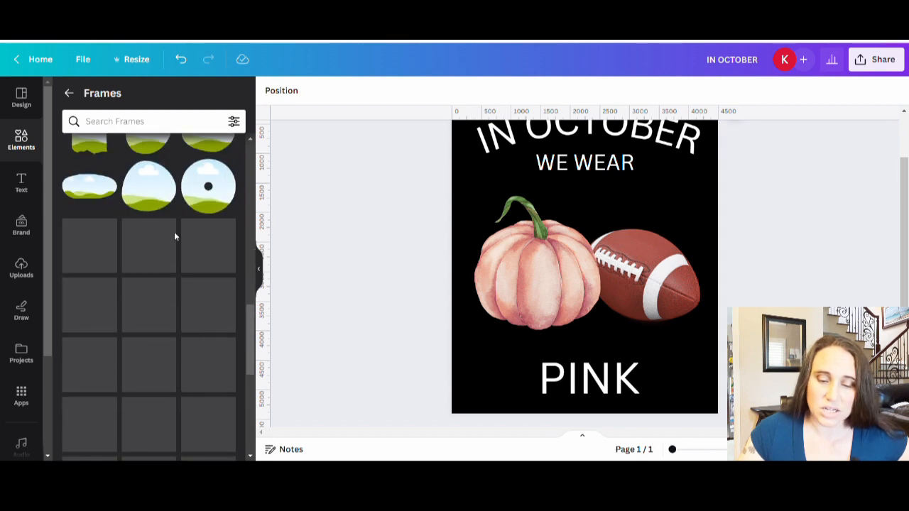
scroll(179, 336, "down", 10)
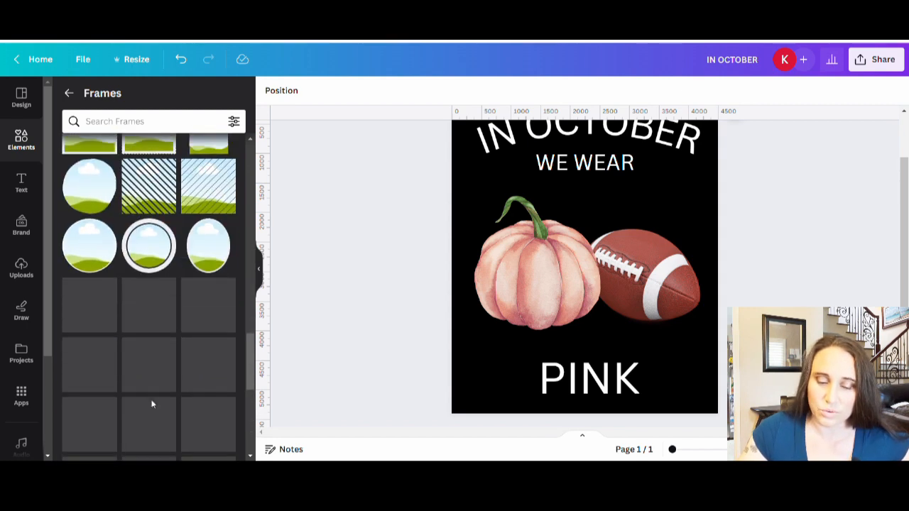
scroll(113, 277, "down", 4)
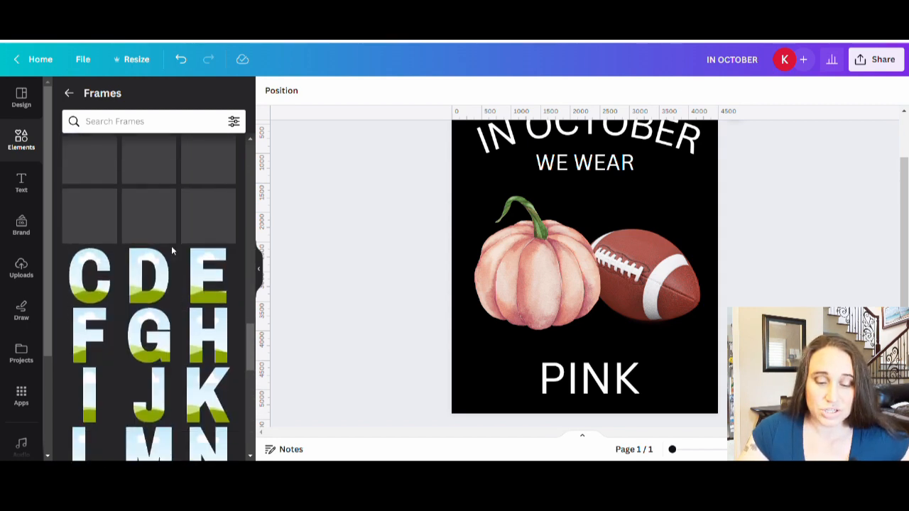
scroll(184, 269, "down", 3)
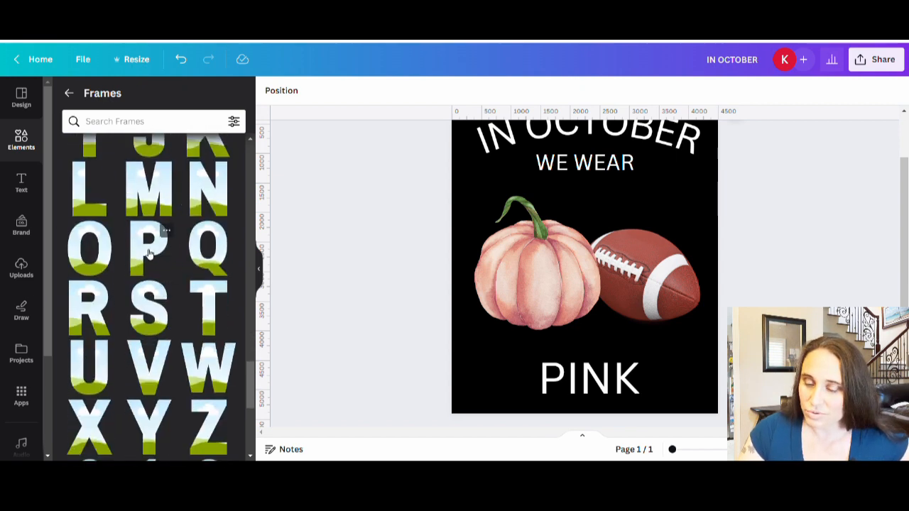
left_click(149, 249)
left_click_drag(630, 190, 603, 224)
left_click_drag(566, 271, 515, 335)
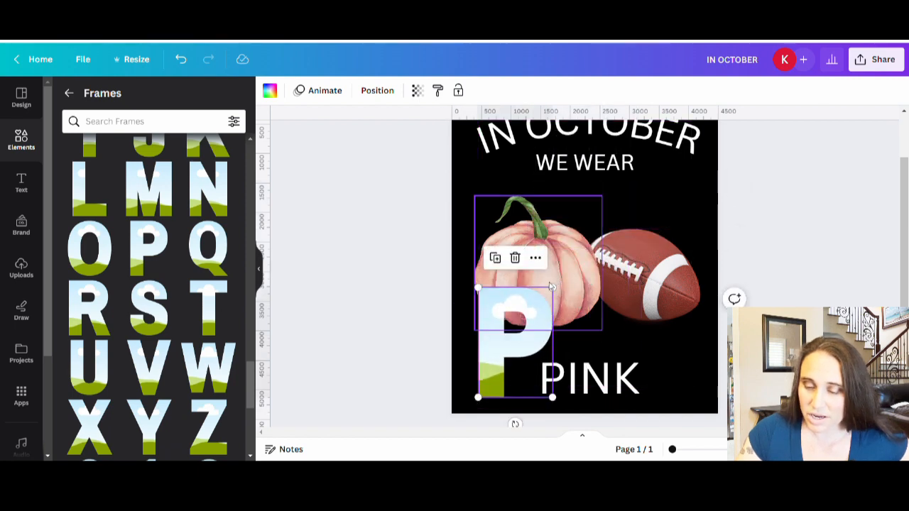
left_click_drag(553, 288, 499, 362)
scroll(510, 343, "down", 1)
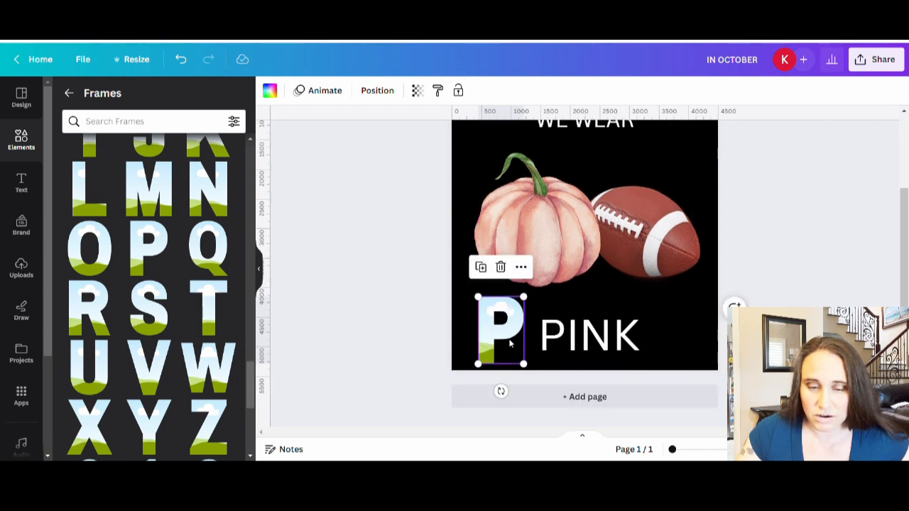
Step: Insert the letter N frame, scale it down and place it over the end of the PINK text
left_click(211, 189)
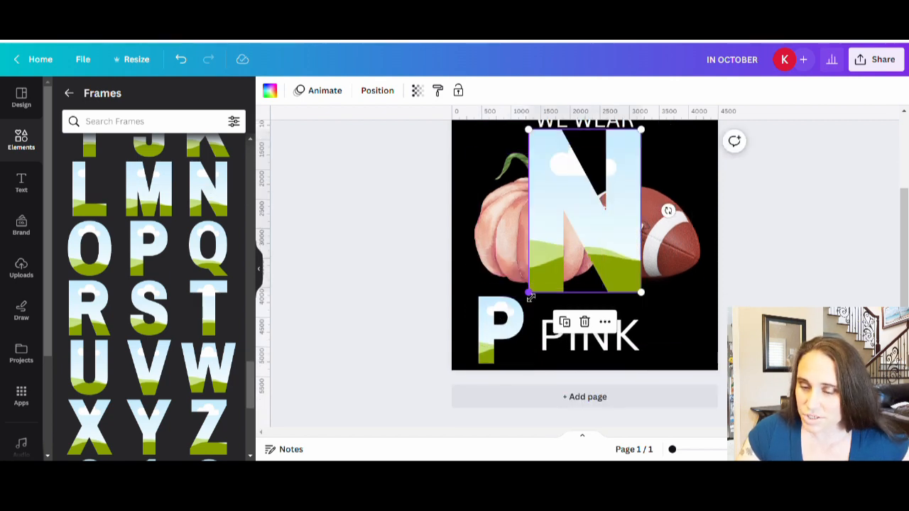
left_click_drag(528, 292, 602, 222)
left_click_drag(613, 170, 626, 323)
Step: Insert the letter K frame, scale it down and place it at the page's lower right beside the N frame
scroll(128, 272, "up", 2)
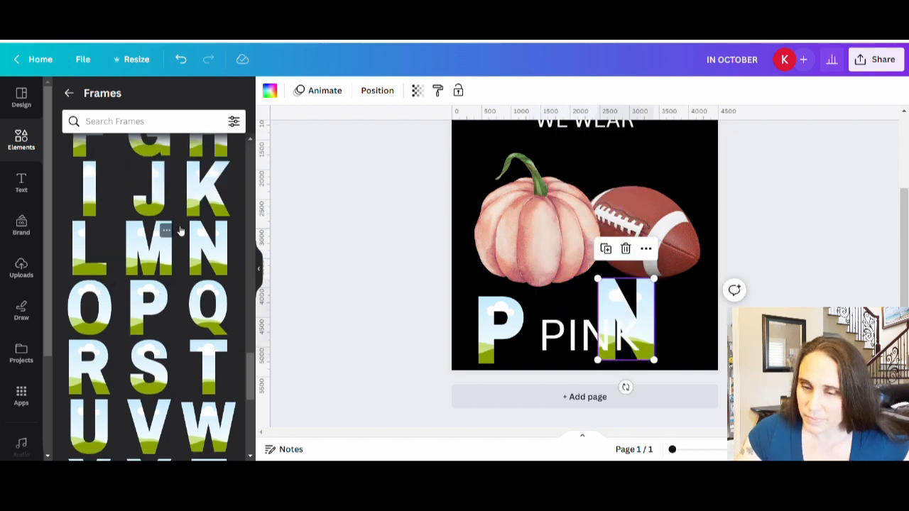
left_click(211, 195)
left_click_drag(527, 135, 581, 186)
left_click_drag(593, 244, 664, 329)
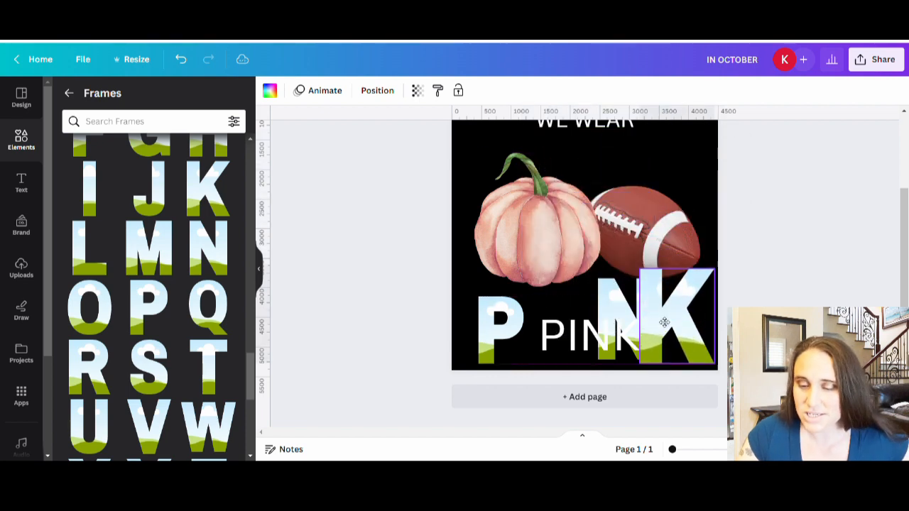
left_click(289, 312)
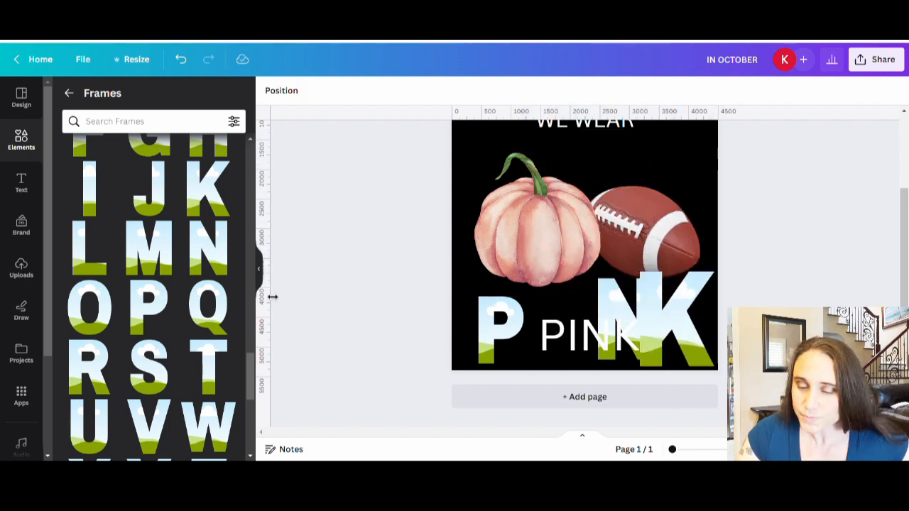
left_click(265, 274)
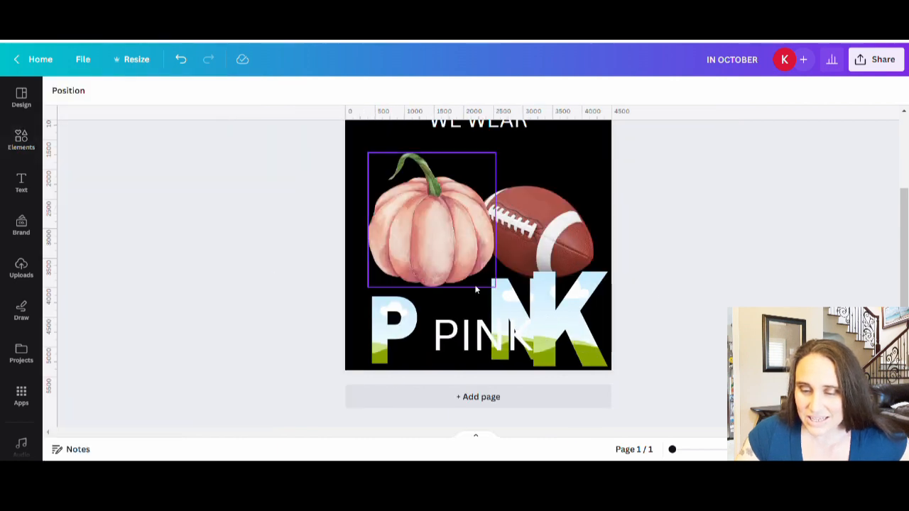
Step: Move the pumpkin and the football up so they sit side by side just beneath WE WEAR
scroll(476, 291, "up", 3)
left_click_drag(420, 319, 417, 289)
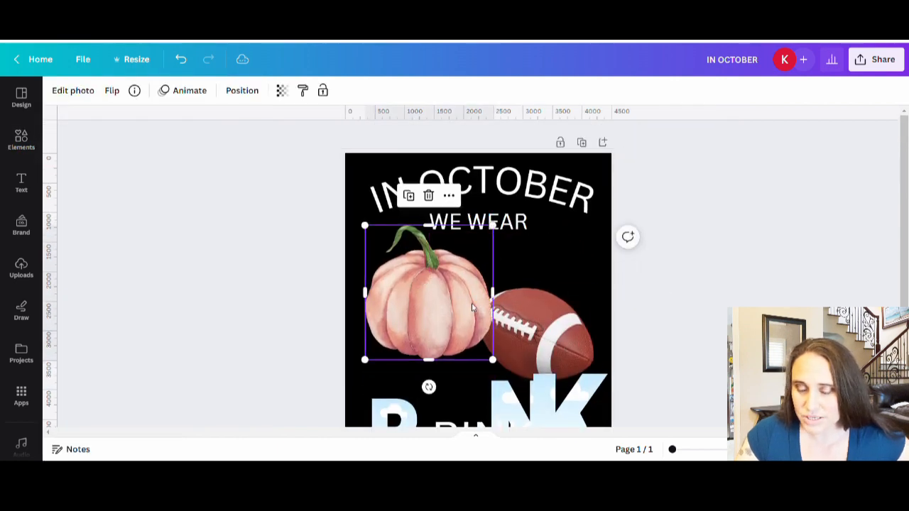
left_click_drag(533, 309, 535, 267)
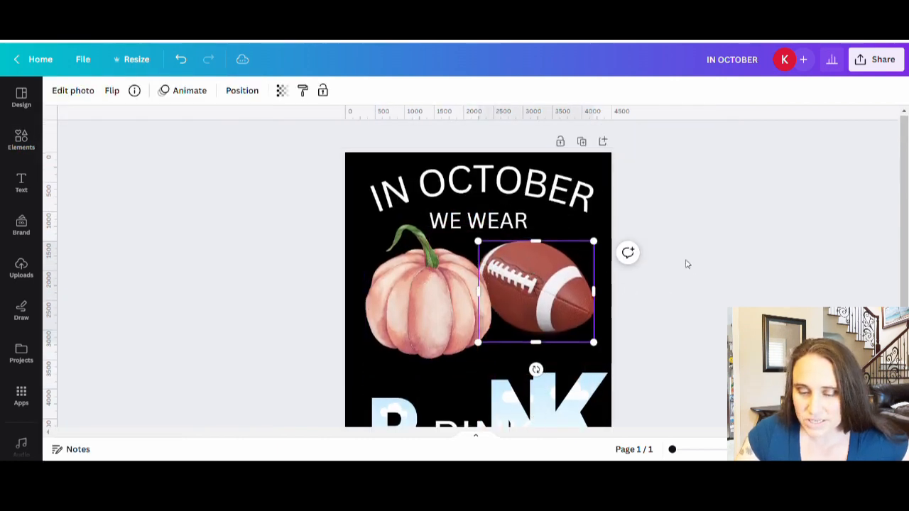
Step: Enlarge the P frame to about the K frame's height and shift the K frame slightly left from the page edge
scroll(685, 260, "down", 3)
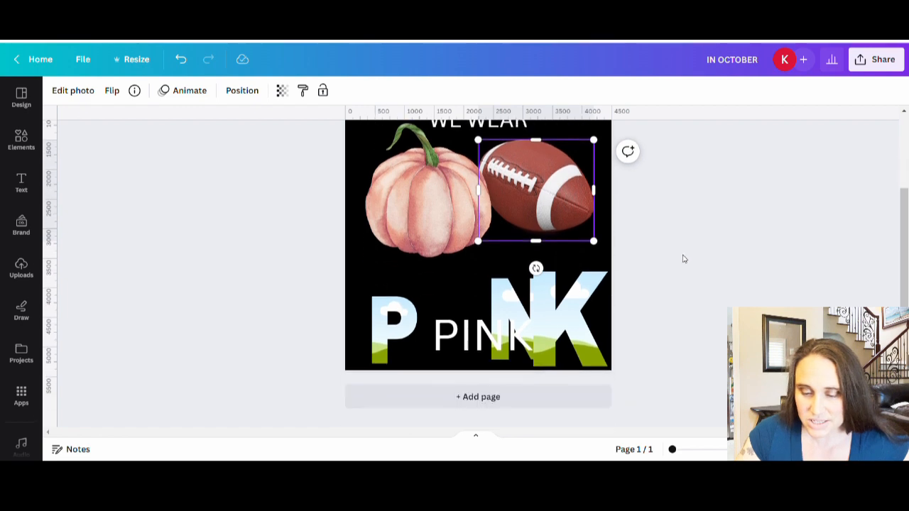
left_click(404, 327)
left_click_drag(417, 297, 455, 284)
mouse_move(377, 321)
left_mouse_down()
mouse_move(363, 320)
mouse_move(382, 323)
left_mouse_up()
left_click(549, 321)
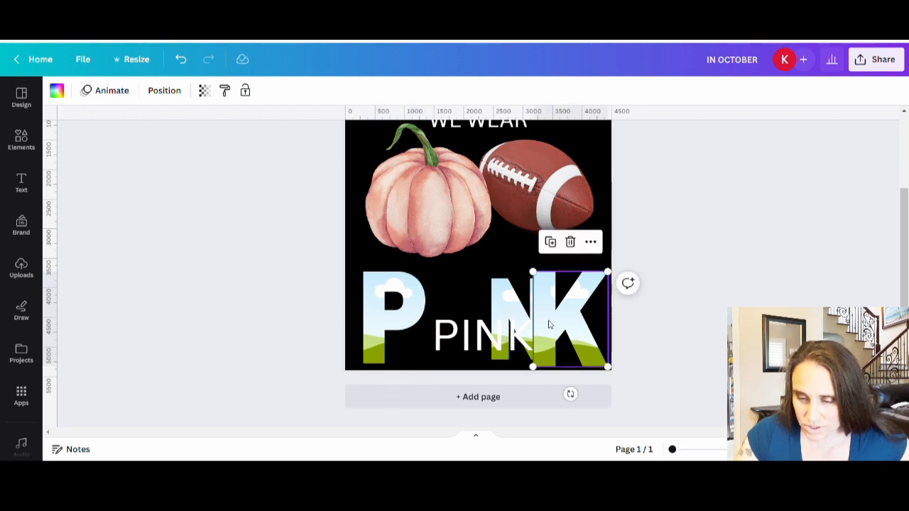
left_click_drag(550, 321, 542, 322)
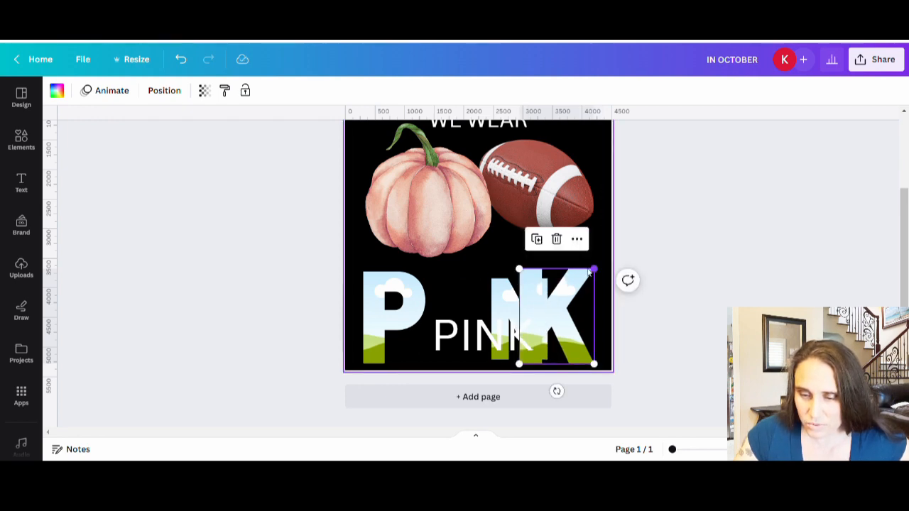
Step: Move the N frame left beside the K, enlarge it to match the other letters, and delete the plain PINK text
left_click_drag(521, 270, 460, 290)
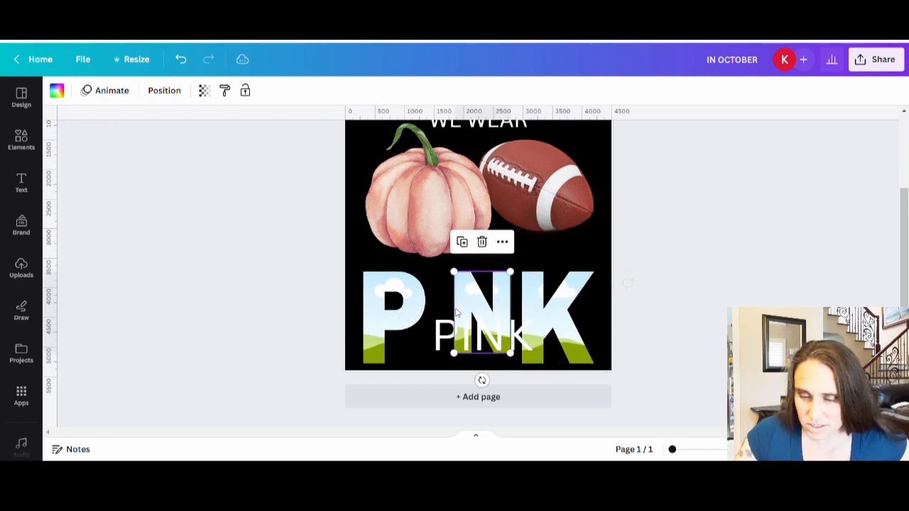
left_click_drag(458, 360, 440, 366)
left_click(686, 348)
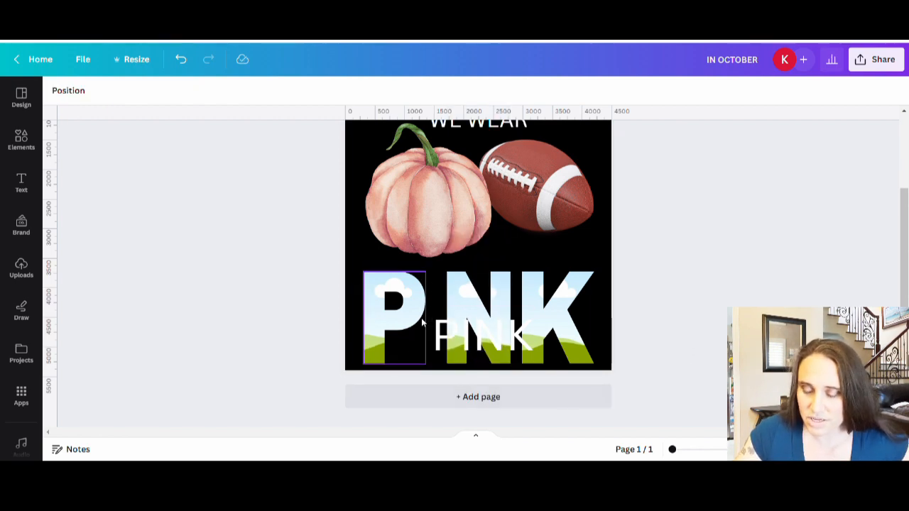
left_click(481, 341)
key("Delete")
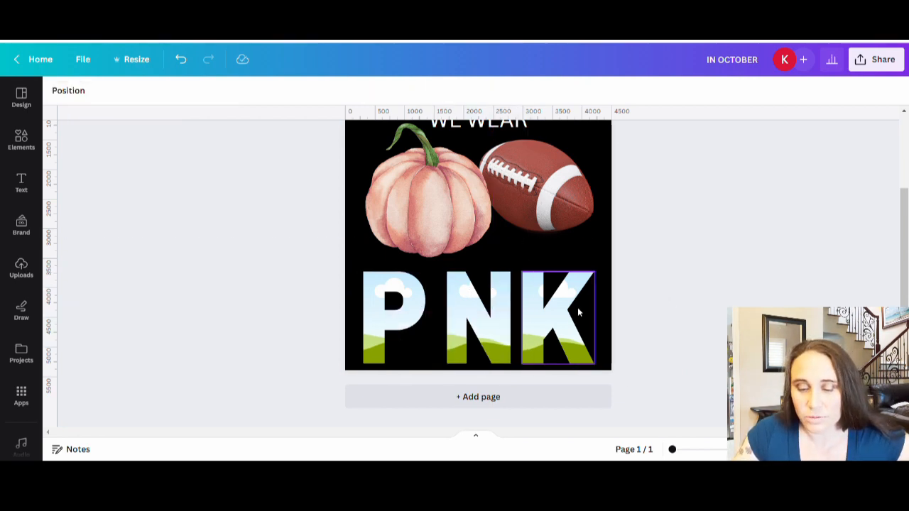
Step: Scale the P, K and N frames down to a matching height and move N toward K, leaving a gap after P
left_click(403, 319)
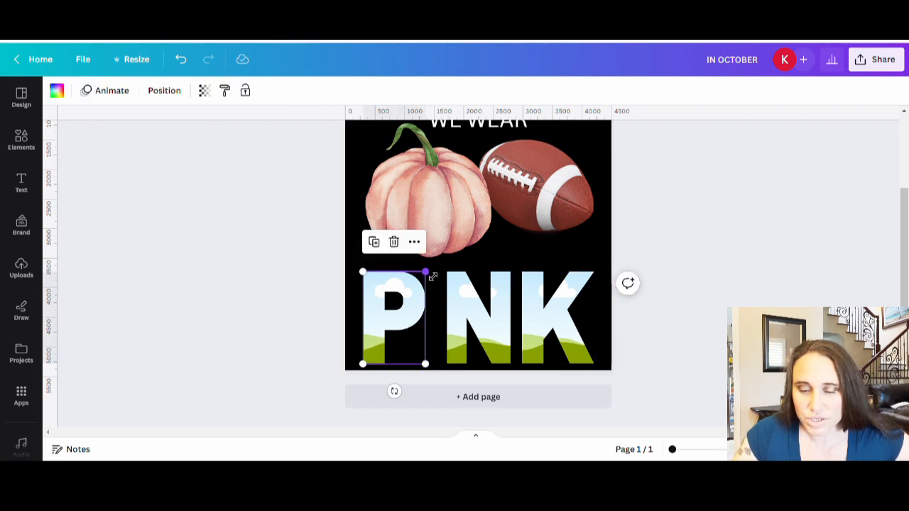
left_click_drag(432, 276, 417, 288)
left_click(549, 302)
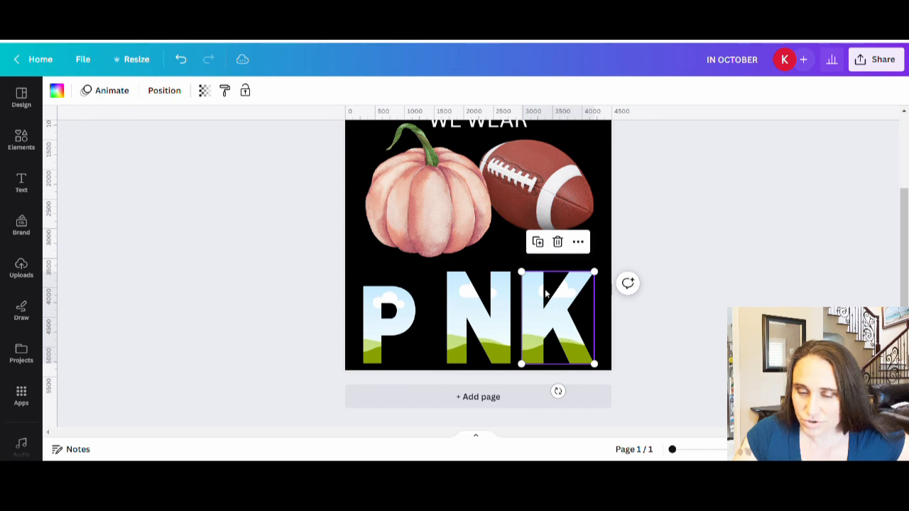
left_click_drag(530, 279, 541, 294)
left_click(493, 298)
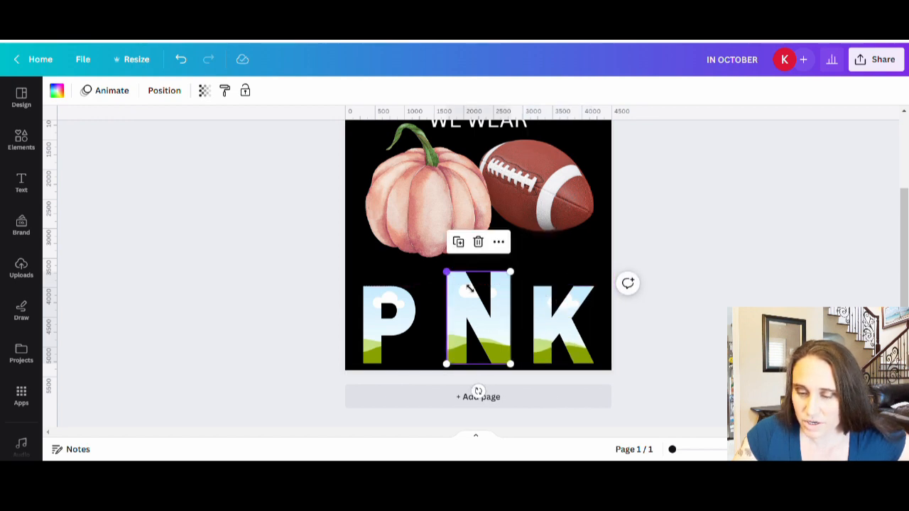
left_click_drag(470, 289, 465, 292)
left_click_drag(485, 346, 496, 346)
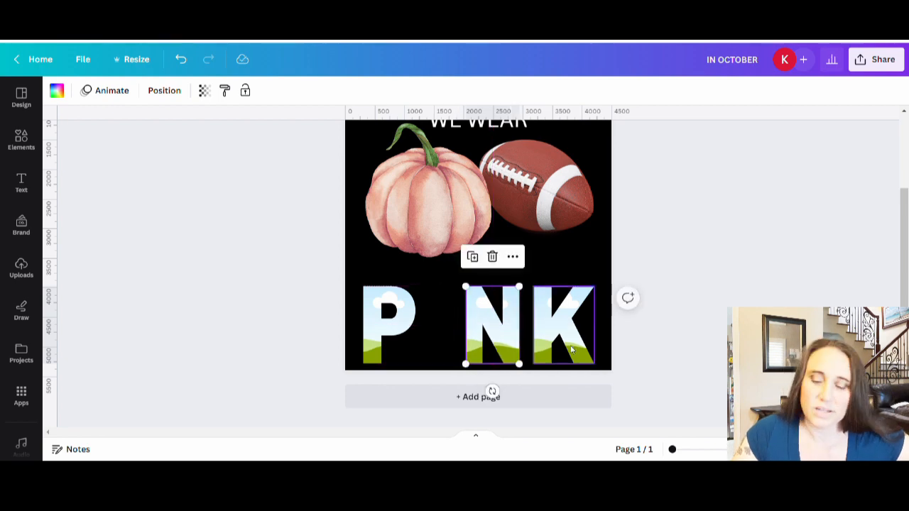
left_click(696, 357)
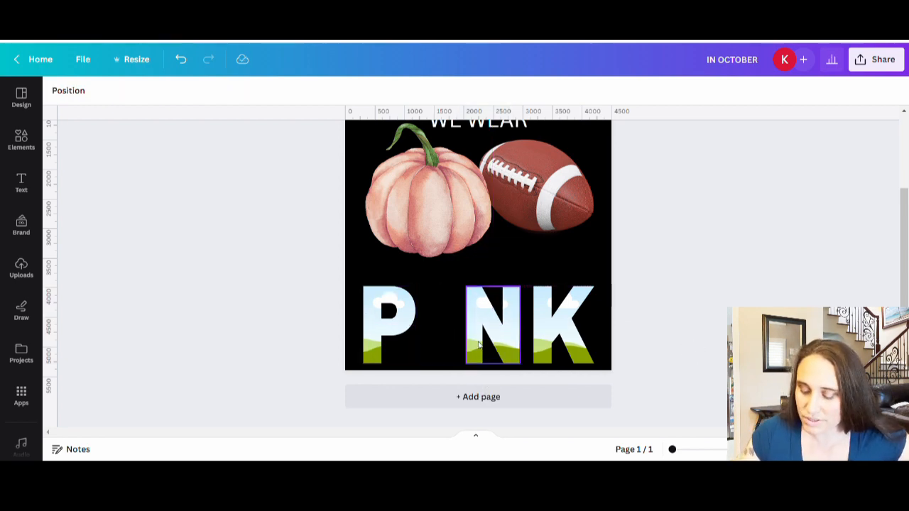
Step: Nudge the K frame a little to the right toward the page edge
left_click(576, 356)
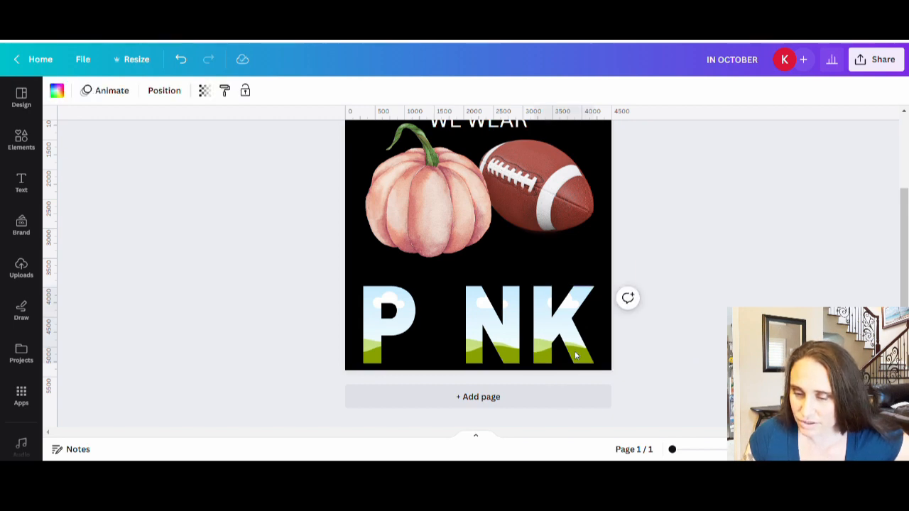
key("Right")
key("Right")
key("Right")
key("Right")
key("Right")
key("Right")
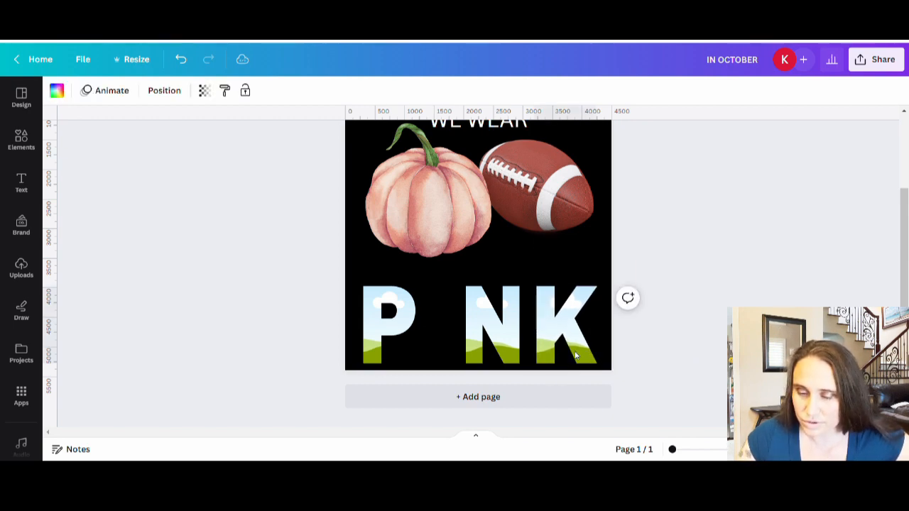
key("Right")
key("Right")
key("Right")
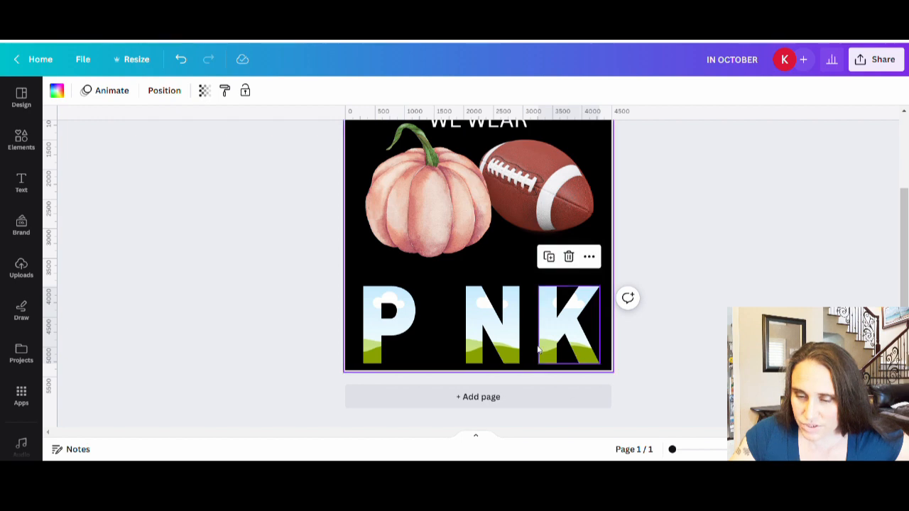
Step: Nudge the N frame right to follow the K and the P frame left to widen the gap between P and N
left_click(483, 334)
key("Right")
key("Right")
key("Right")
key("Right")
key("Right")
key("Right")
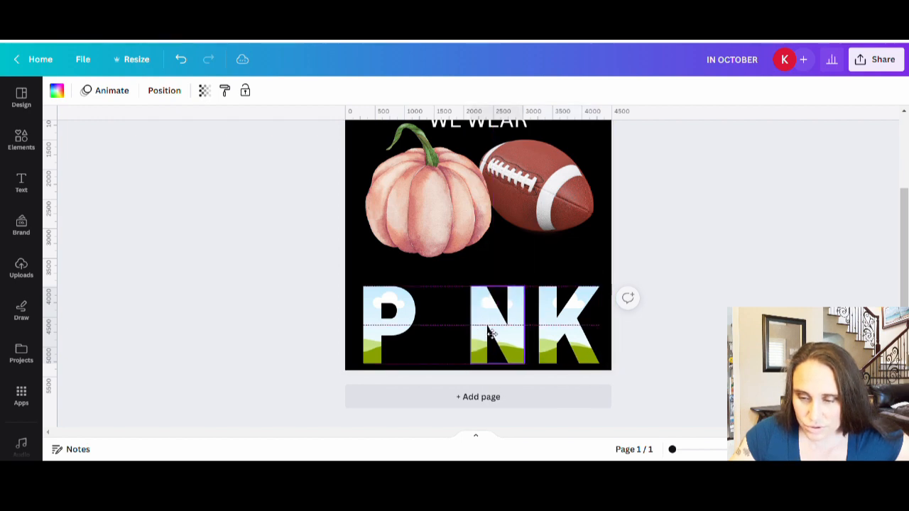
left_click(387, 330)
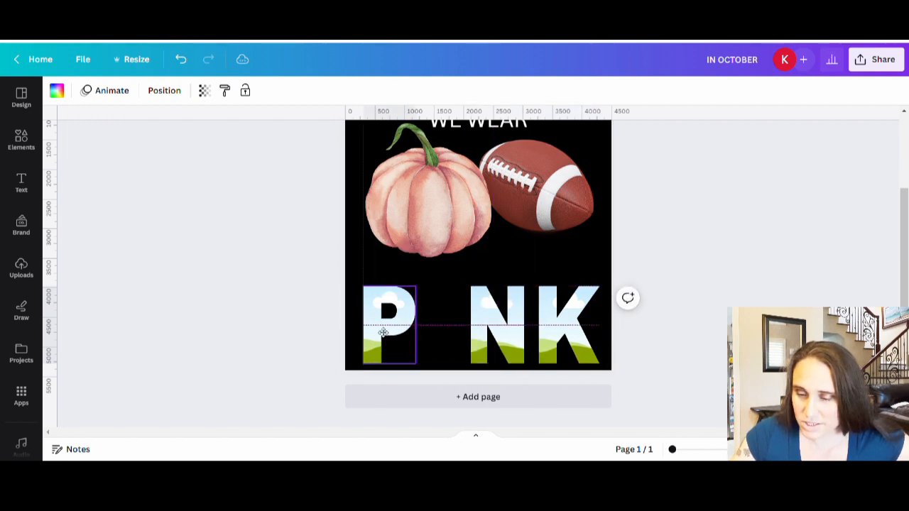
left_click(696, 368)
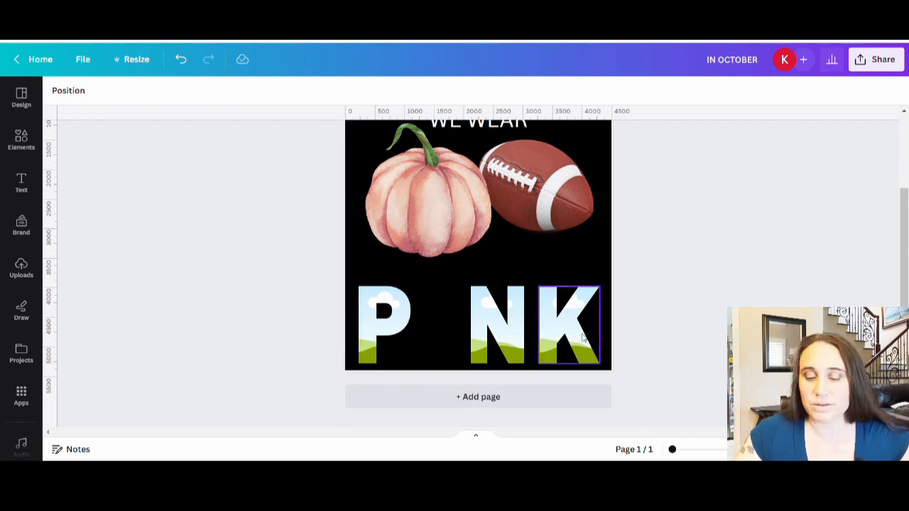
Step: Leave the Frames collection and search the elements library for "pink ribbon"
scroll(413, 291, "up", 3)
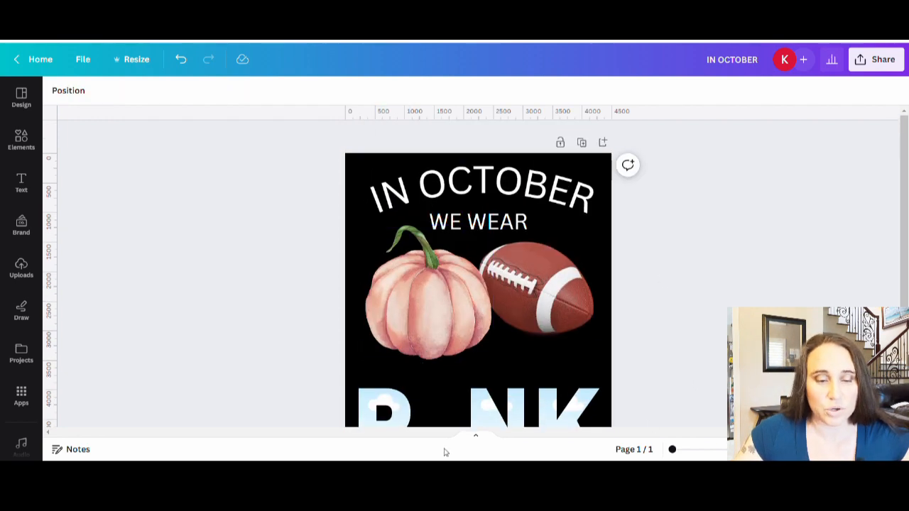
scroll(157, 251, "down", 3)
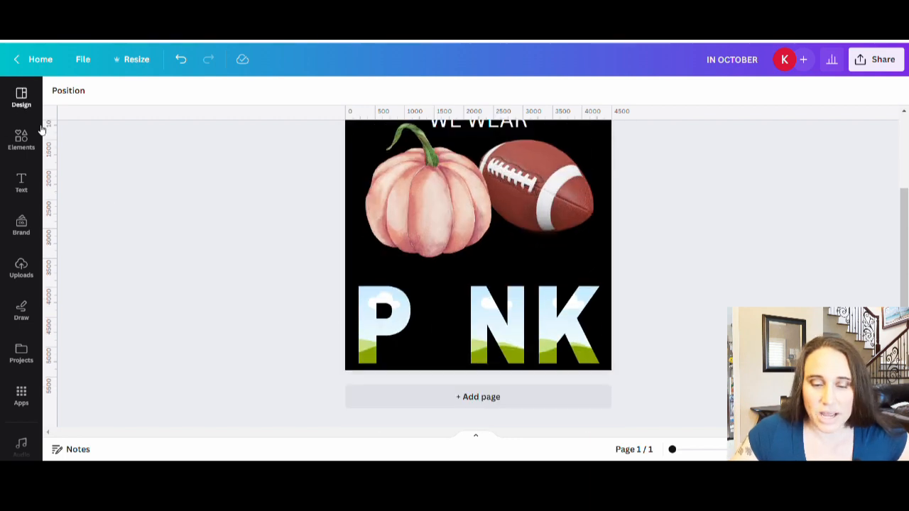
left_click(21, 140)
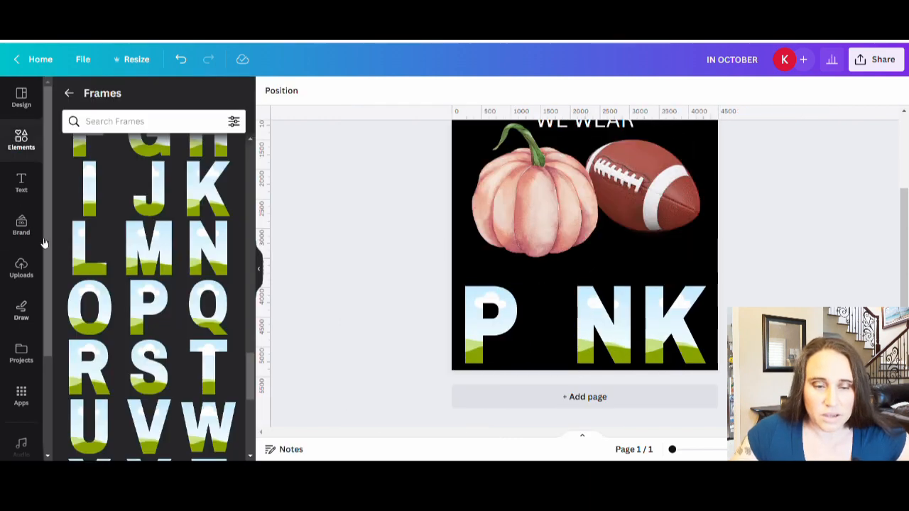
left_click(71, 96)
left_click(124, 97)
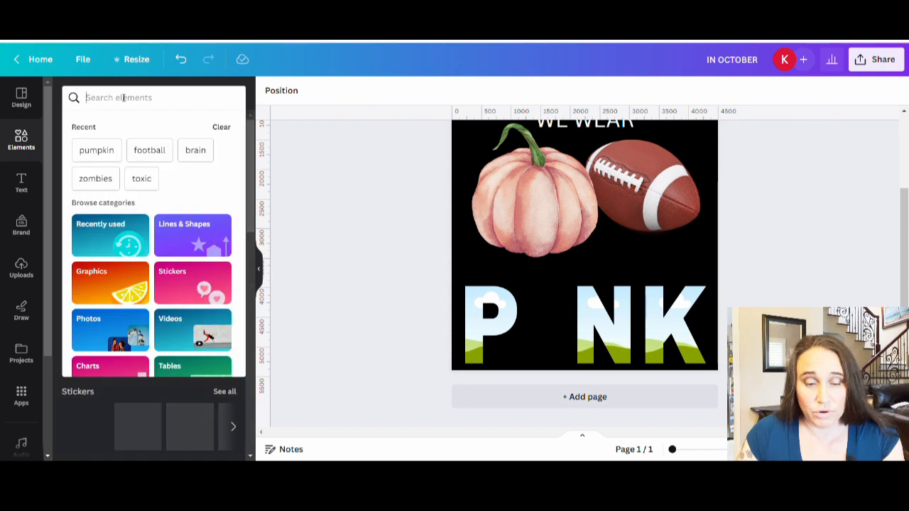
type("pink")
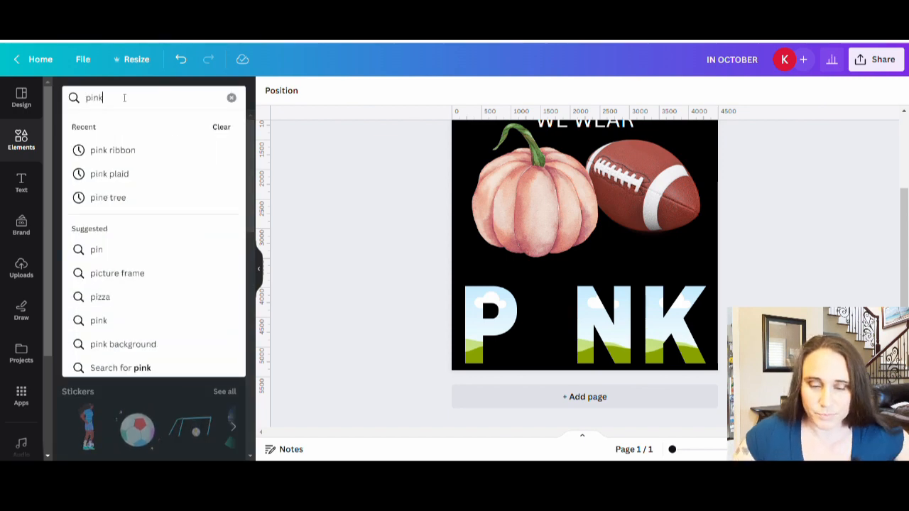
type(" ribbon")
key("Return")
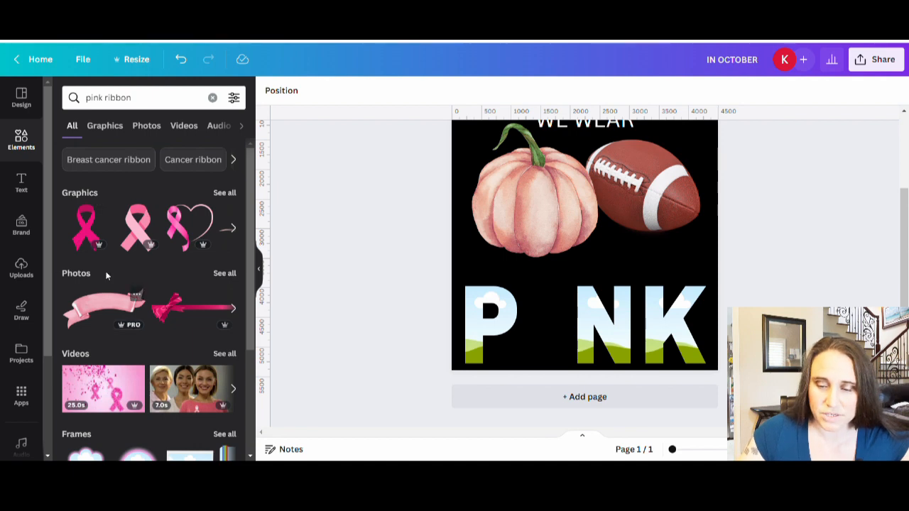
Step: List all graphics for the pink ribbon search and try a pink ribbon with a long wavy tail on the page
left_click(222, 193)
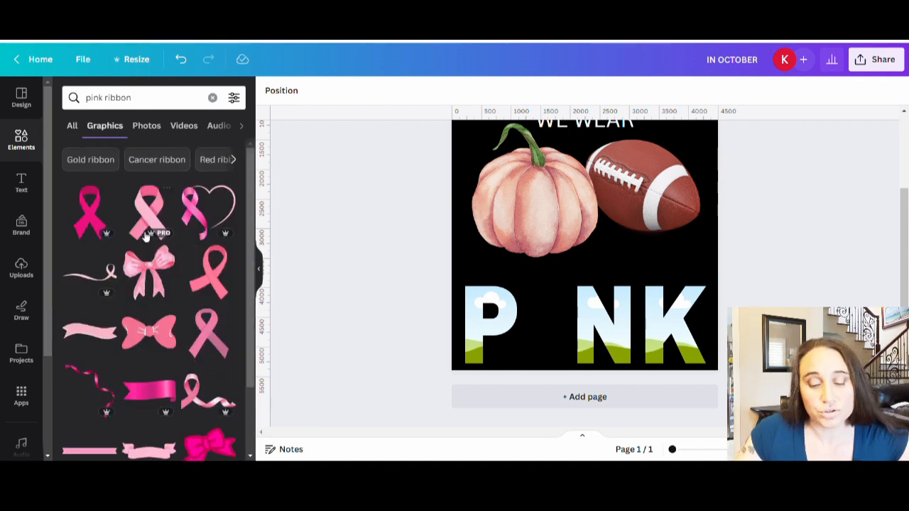
scroll(146, 237, "down", 5)
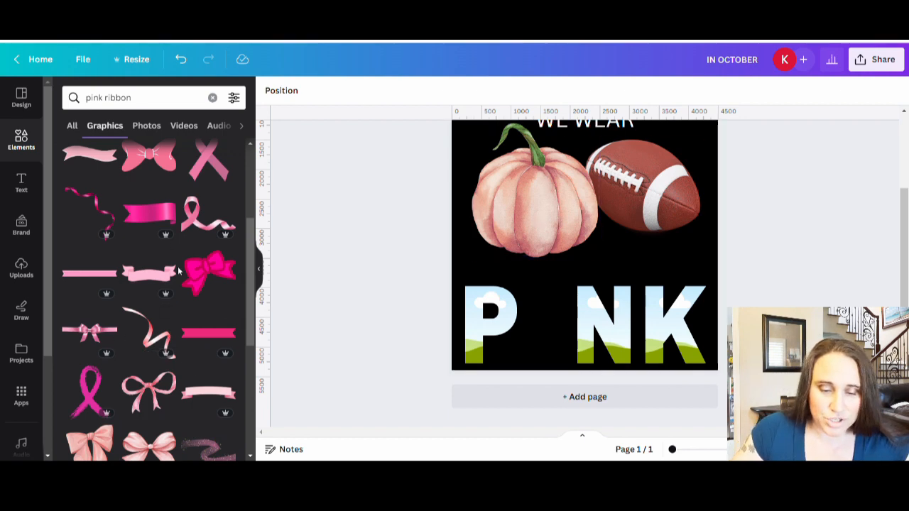
scroll(210, 212, "down", 5)
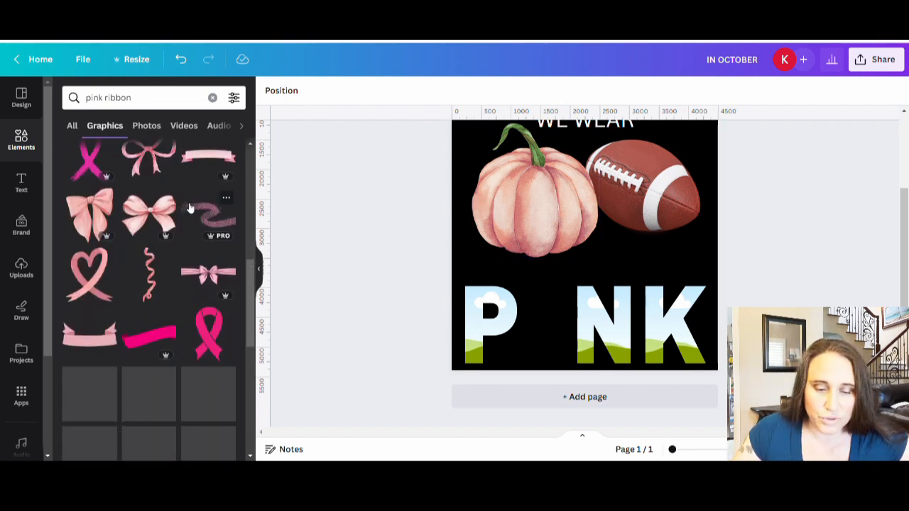
scroll(136, 217, "down", 3)
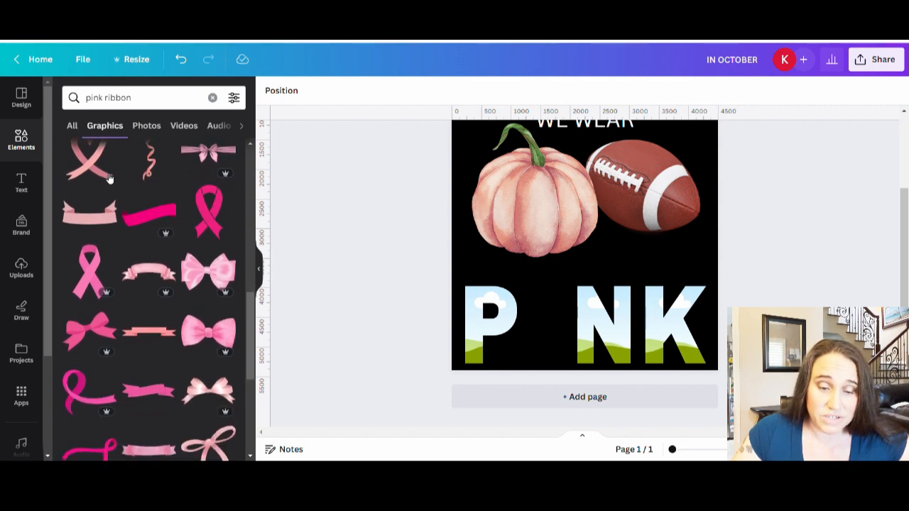
scroll(93, 206, "down", 1)
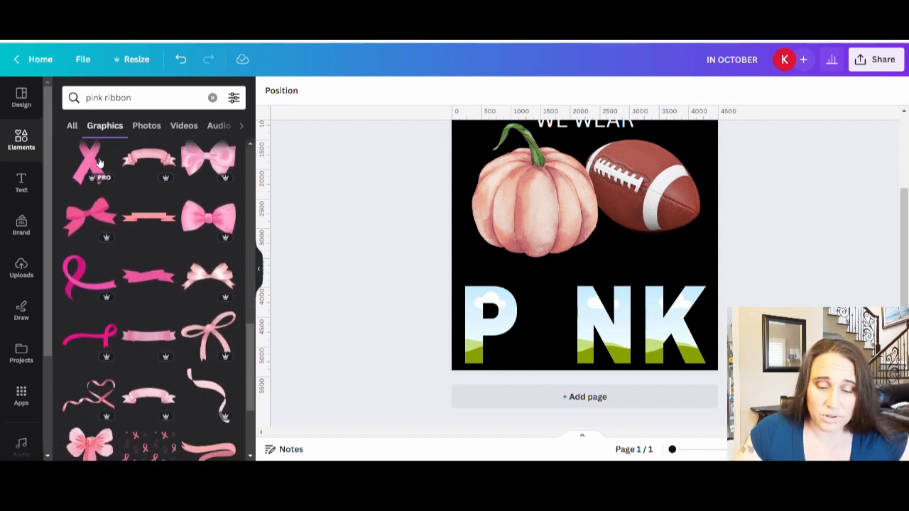
scroll(135, 213, "down", 5)
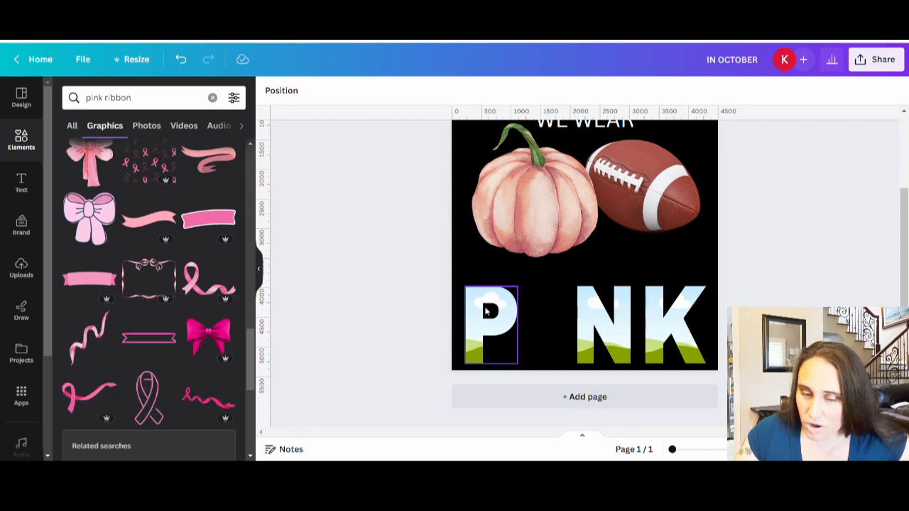
left_click(199, 277)
left_click_drag(584, 245, 112, 272)
Step: Add the flat pink awareness ribbon with straight ends and scale it down to about 676 × 1,459 px
scroll(145, 245, "down", 3)
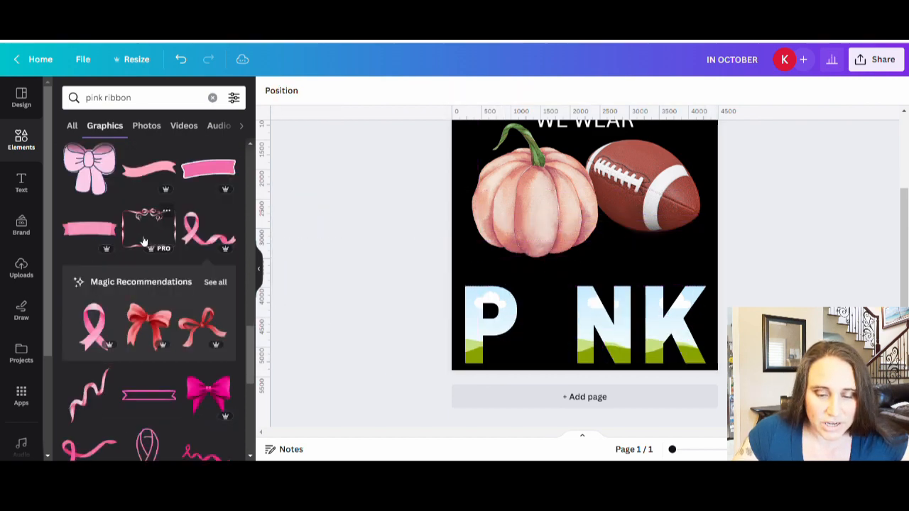
scroll(157, 227, "down", 5)
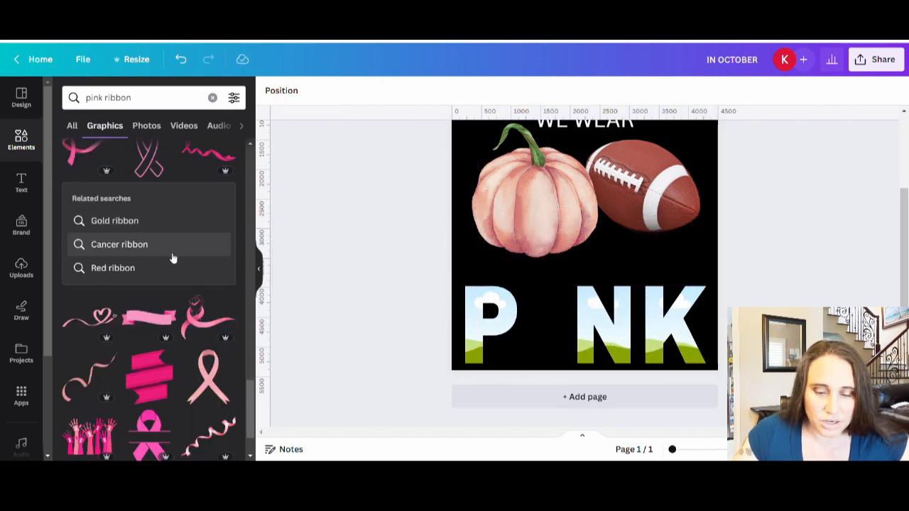
scroll(163, 242, "down", 8)
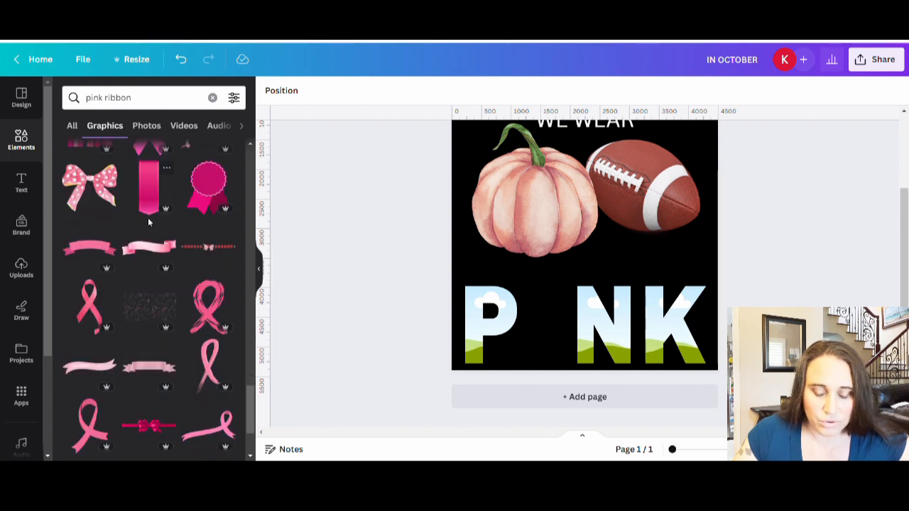
scroll(156, 227, "down", 6)
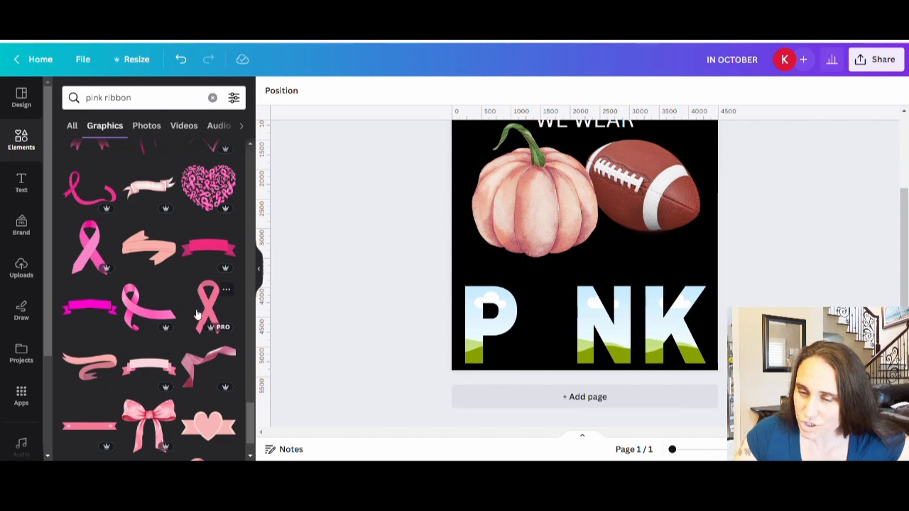
left_click(202, 313)
scroll(693, 148, "up", 3)
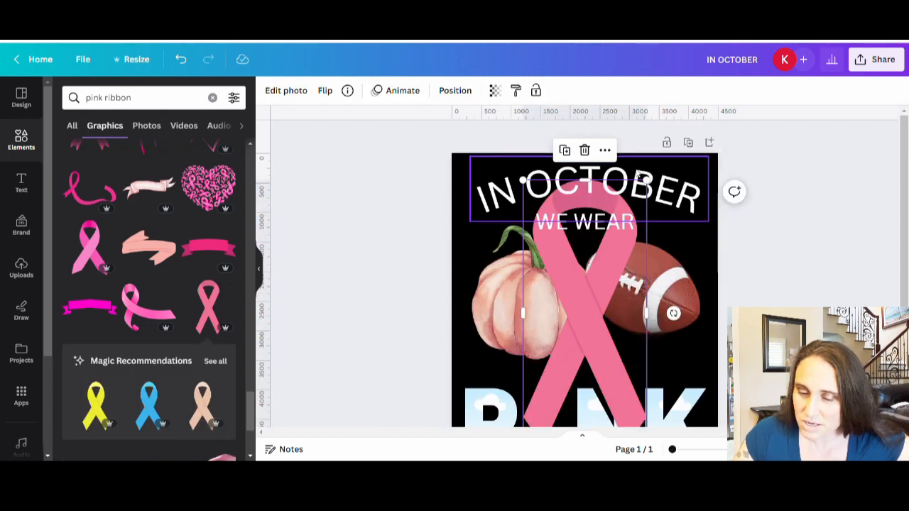
left_click_drag(646, 182, 565, 360)
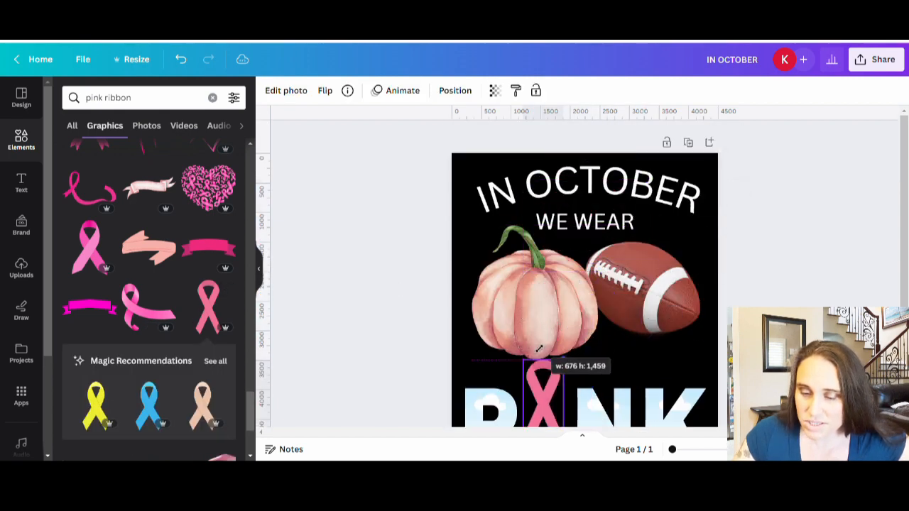
Step: Fit the flat ribbon into the gap between P and N at letter height, and delete it from the page
scroll(687, 306, "down", 3)
left_click_drag(544, 327, 546, 346)
left_click_drag(558, 278, 556, 290)
left_click_drag(540, 334, 545, 333)
left_click(760, 291)
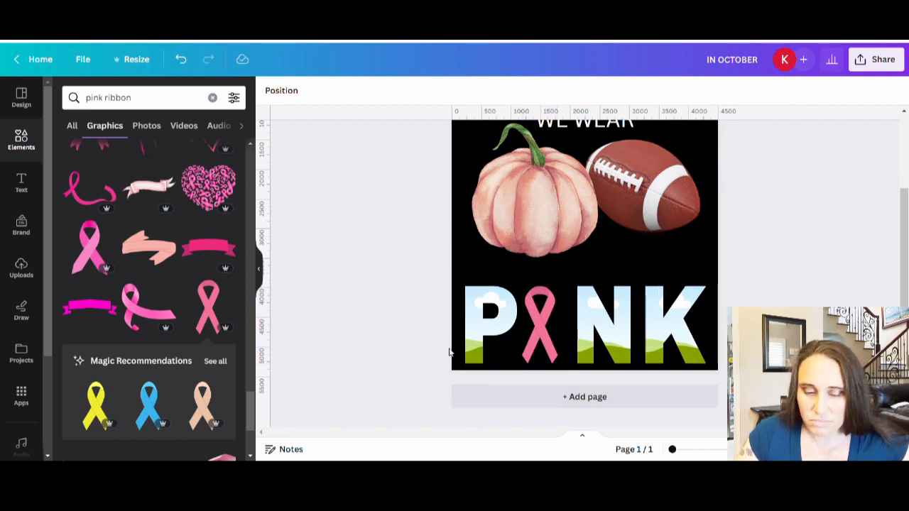
left_click(537, 330)
key("Delete")
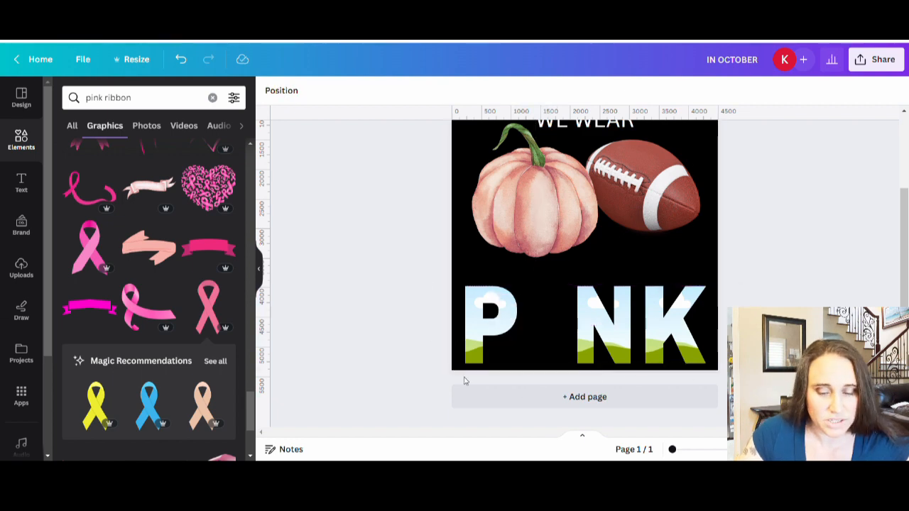
Step: Find a shaded pink awareness ribbon with one long curled tail among the graphics and add it to the page
scroll(176, 270, "down", 4)
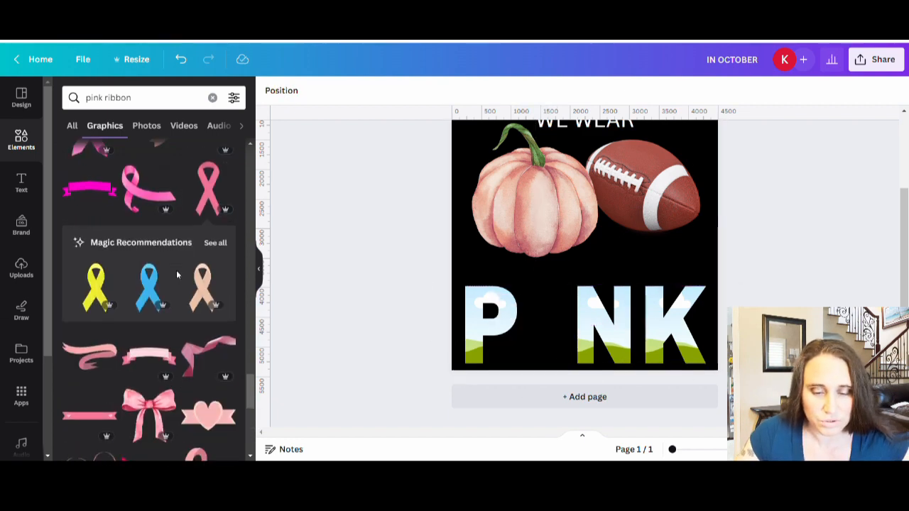
scroll(169, 265, "down", 2)
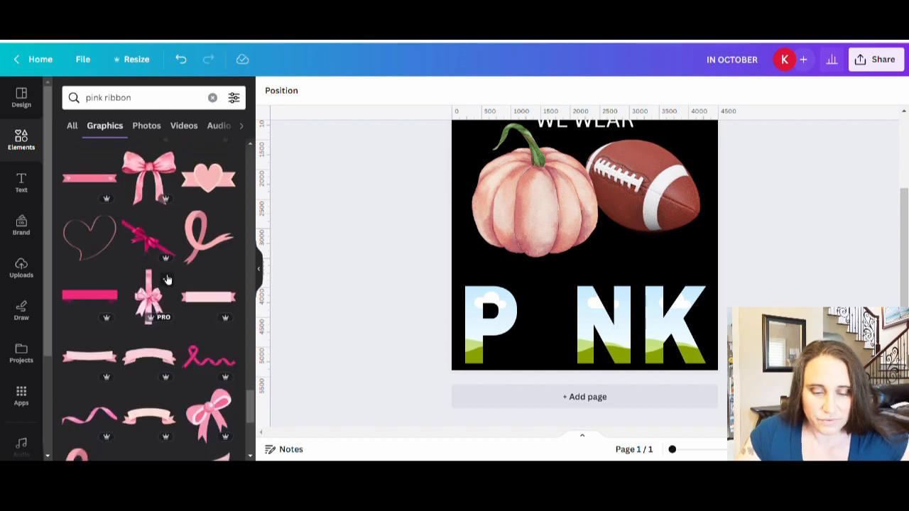
scroll(142, 270, "down", 5)
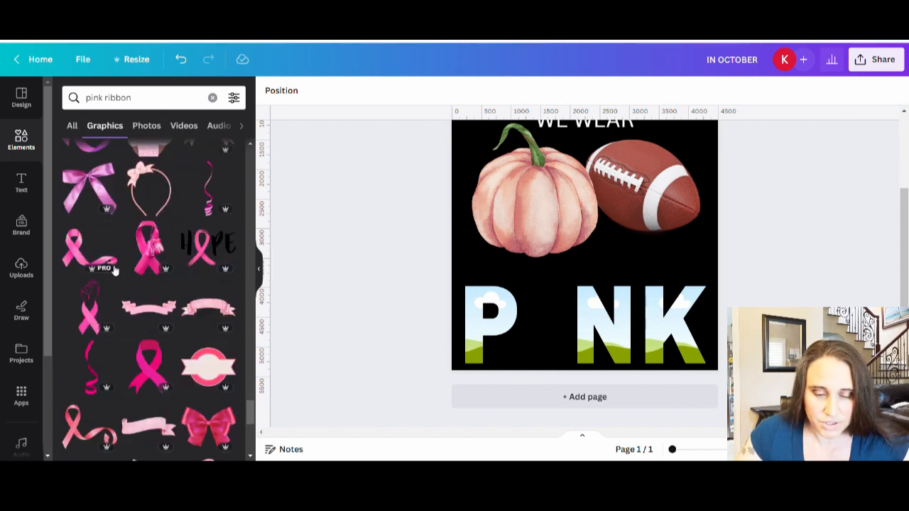
scroll(131, 219, "down", 2)
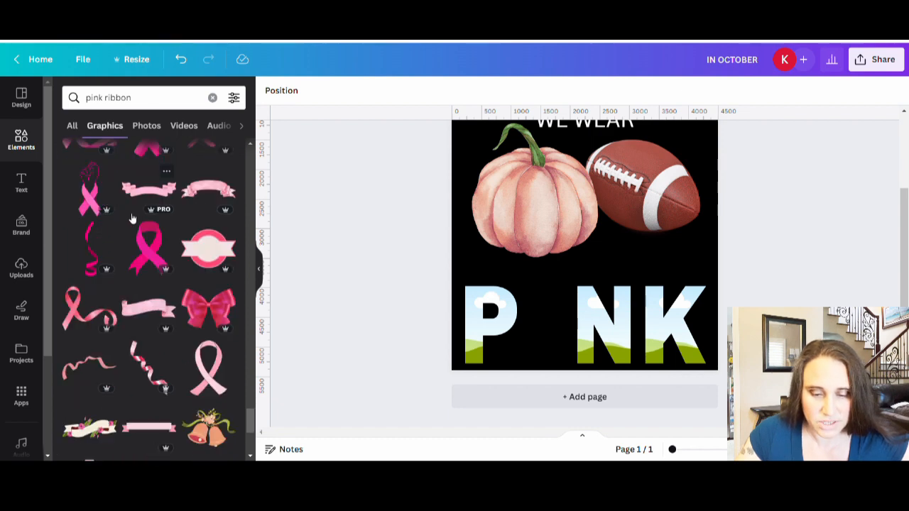
scroll(135, 191, "down", 3)
scroll(152, 178, "down", 2)
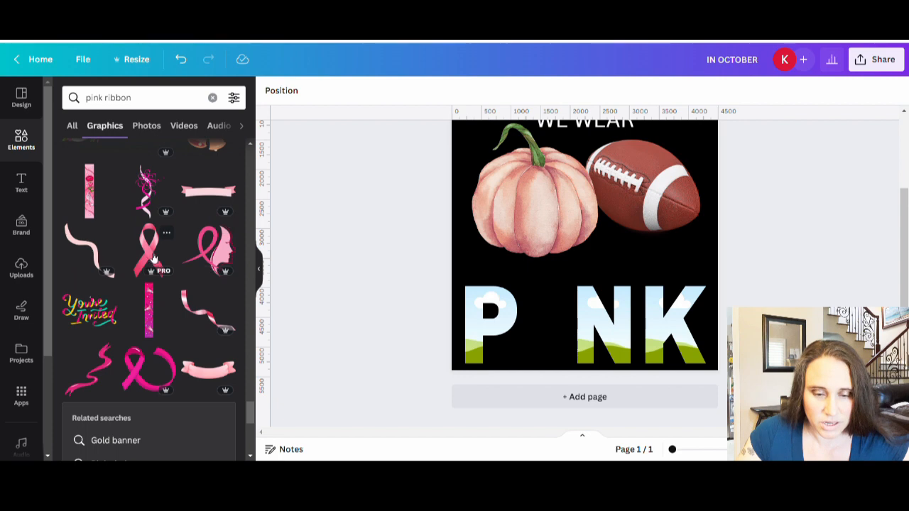
scroll(151, 170, "down", 3)
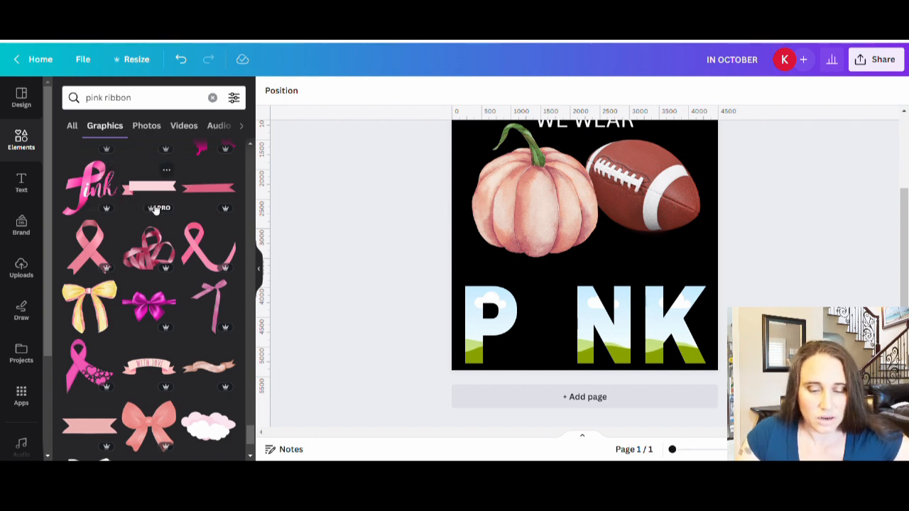
scroll(163, 234, "down", 6)
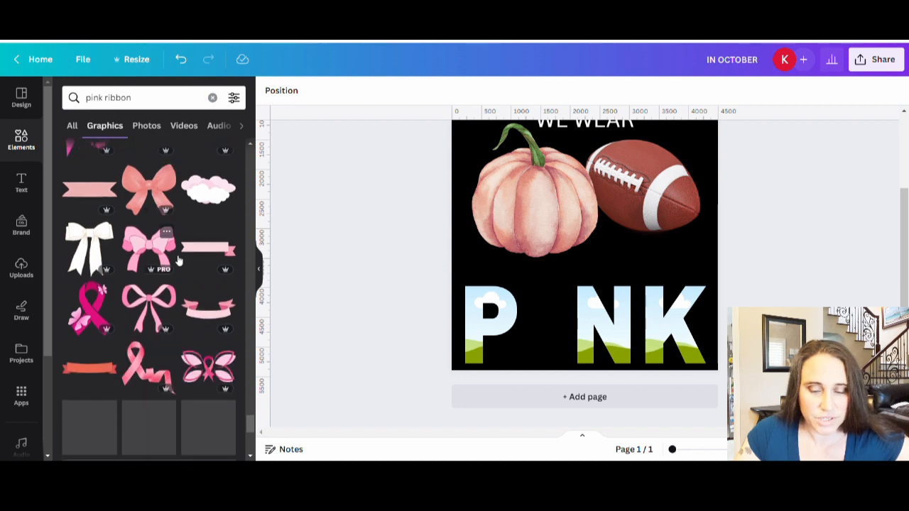
left_click(150, 309)
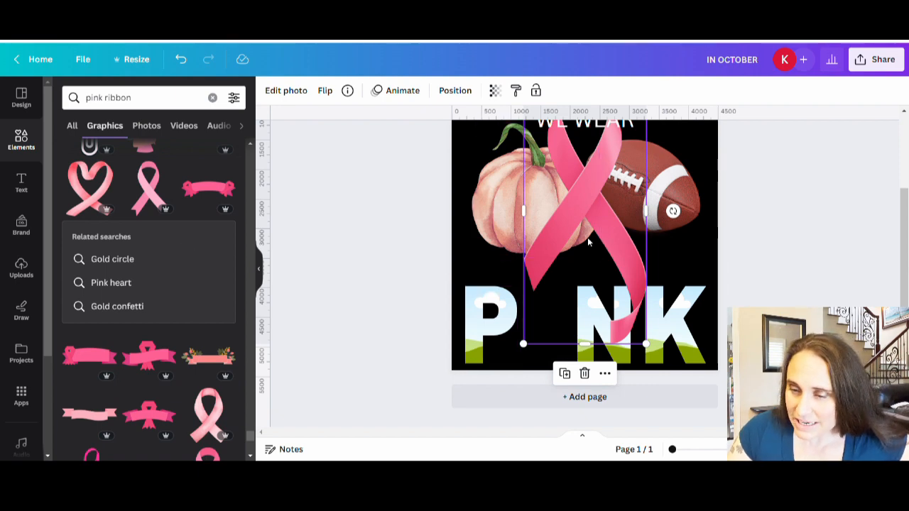
Step: Scale the curled-tail ribbon down and place it between P and N, with its loop rising slightly above the letters
scroll(642, 190, "up", 2)
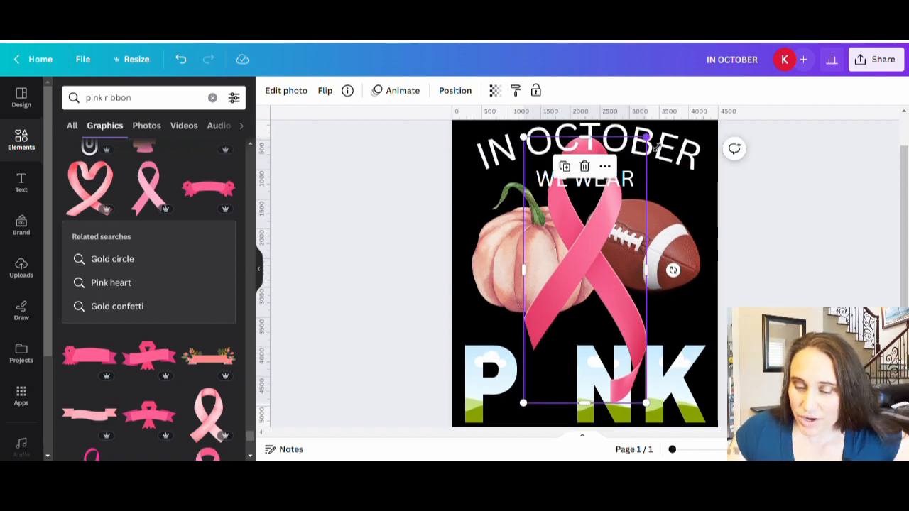
left_click_drag(655, 146, 590, 256)
scroll(595, 251, "down", 2)
left_click_drag(572, 295, 558, 349)
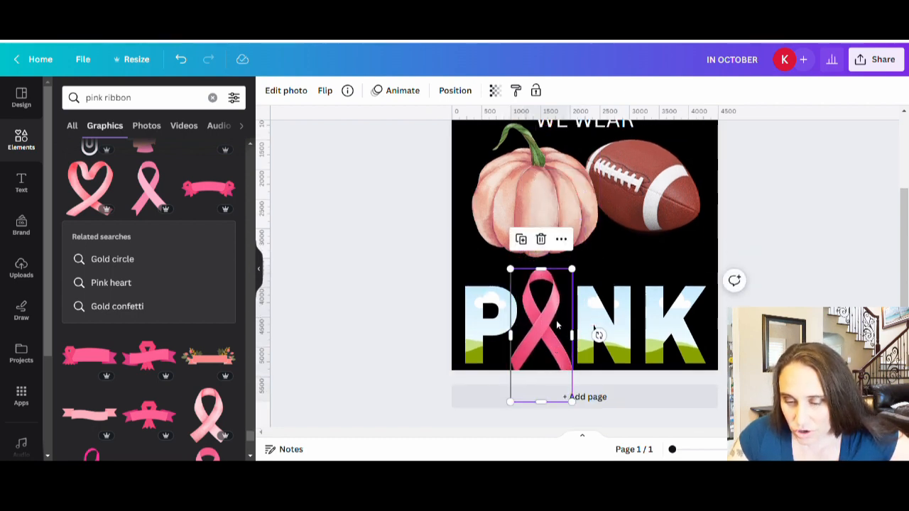
left_click_drag(571, 402, 553, 367)
mouse_move(544, 338)
left_mouse_down()
mouse_move(548, 355)
mouse_move(544, 335)
mouse_move(552, 335)
left_mouse_up()
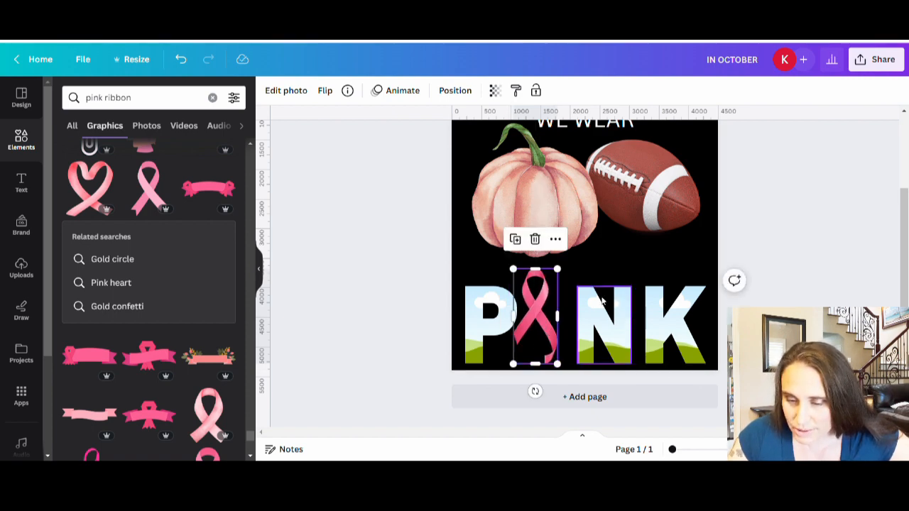
left_click_drag(552, 336, 557, 336)
key("Escape")
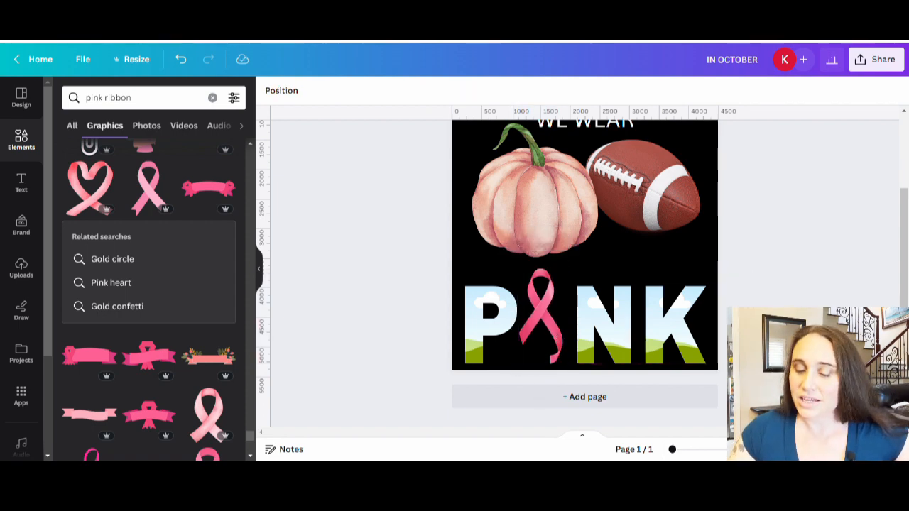
Step: Move the P, N and K frames up so their tops line up with the top of the ribbon
left_click(484, 325)
left_click_drag(482, 325, 486, 310)
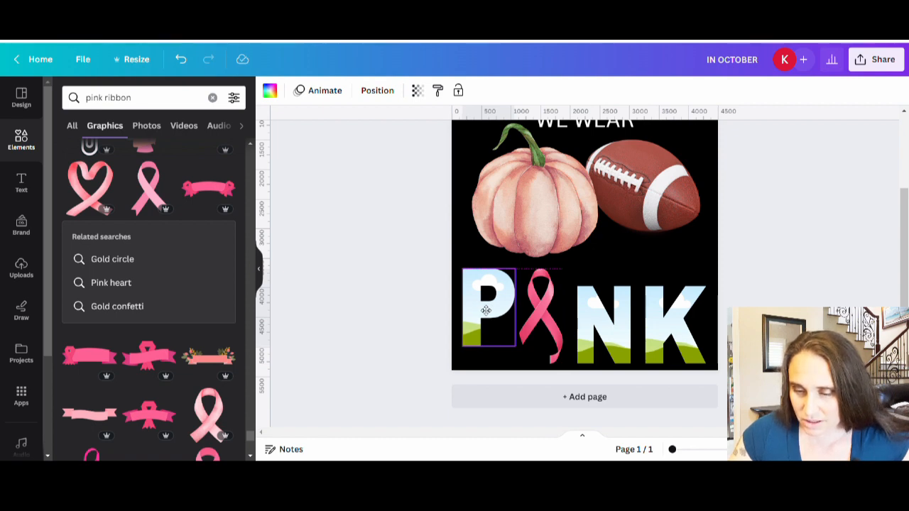
left_click_drag(486, 310, 486, 310)
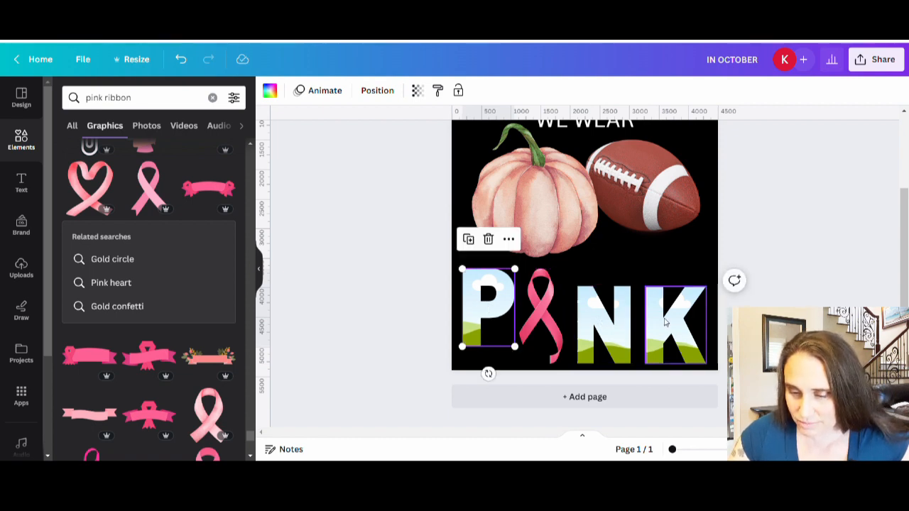
left_click_drag(608, 336, 609, 321)
left_click_drag(675, 334, 677, 319)
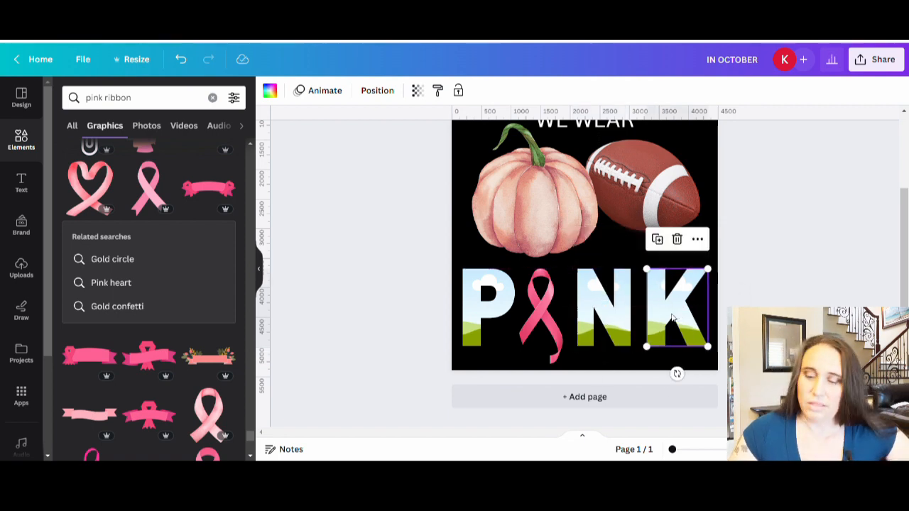
left_click(761, 328)
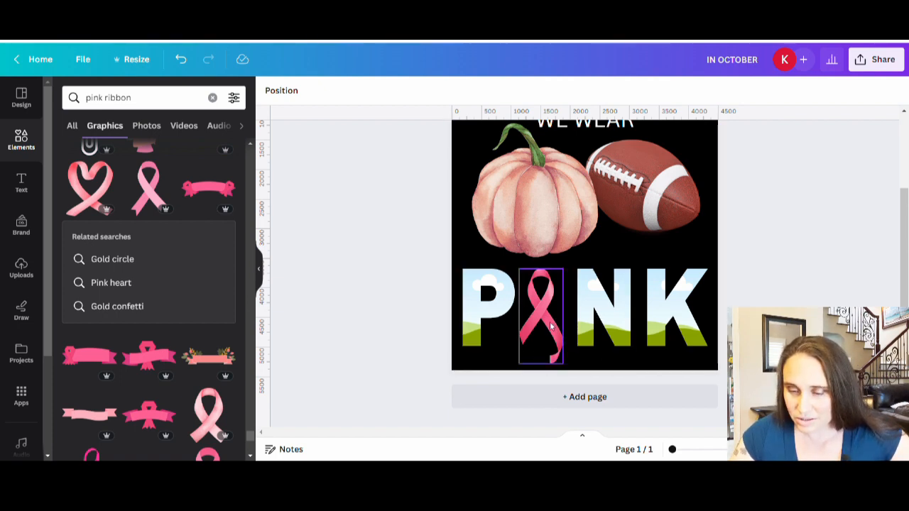
Step: Shift the ribbon, the N frame and the K frame left to tighten and even out the spacing of PINK
left_click_drag(552, 327, 545, 327)
left_click_drag(614, 326, 605, 325)
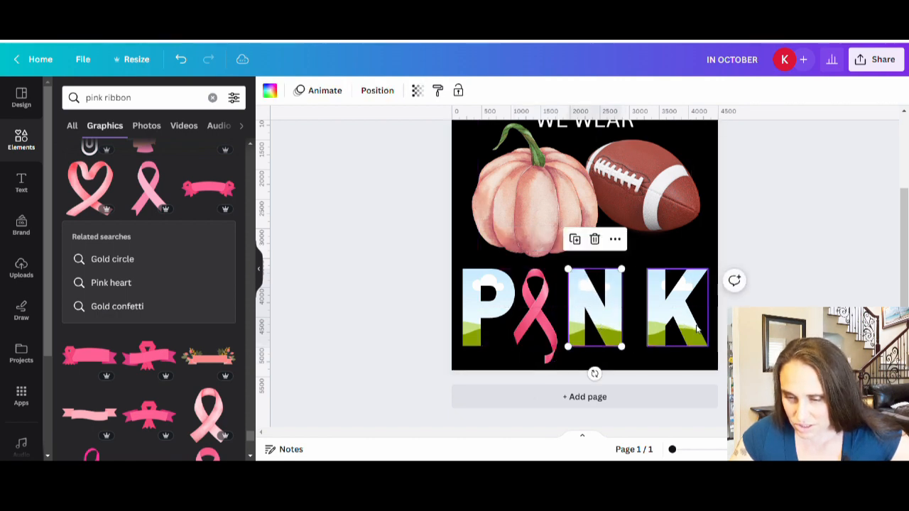
left_click_drag(694, 329, 682, 330)
left_click(760, 337)
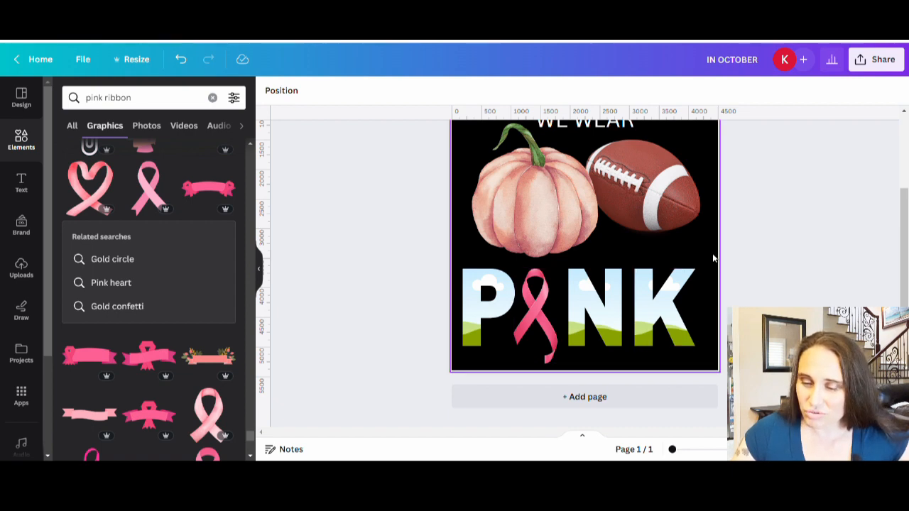
Step: Move the PINK letters and ribbon together slightly right to centre the word, and return the pumpkin to its place beside the football
left_click_drag(713, 256, 453, 360)
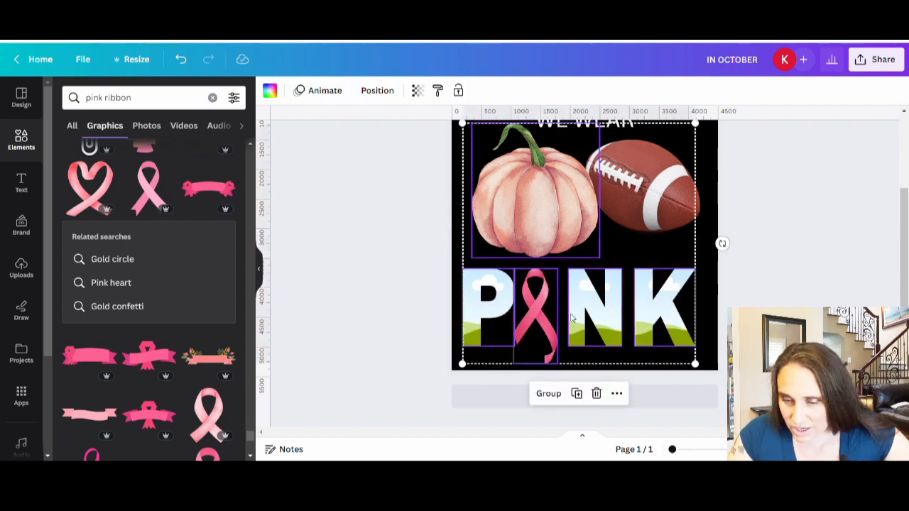
left_click_drag(571, 318, 581, 320)
left_click(829, 282)
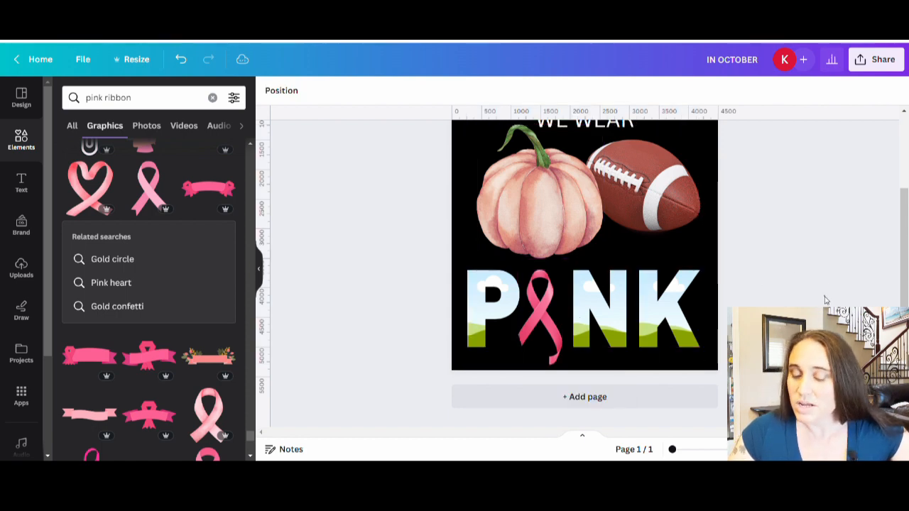
mouse_move(547, 193)
left_mouse_down()
mouse_move(535, 186)
mouse_move(544, 188)
left_mouse_up()
left_click(804, 293)
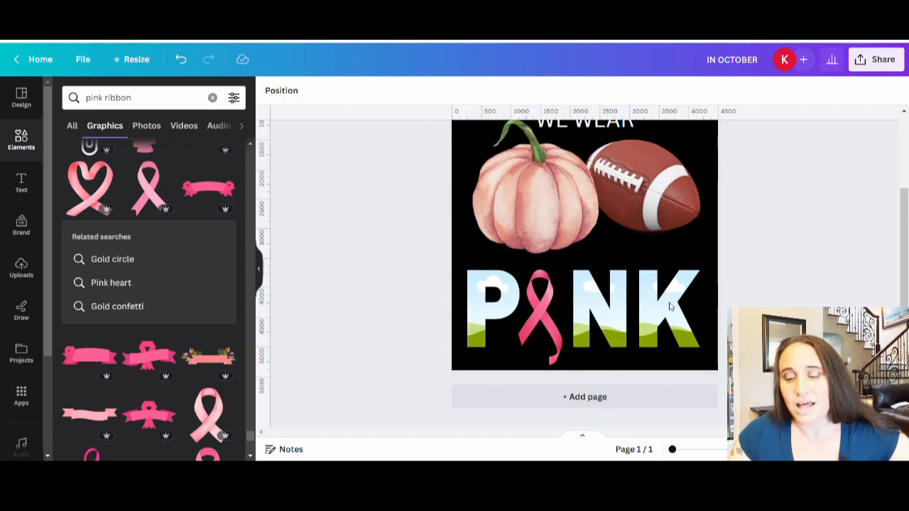
Step: Search the elements library for "pink plaid" and limit the results to photos
scroll(804, 293, "up", 2)
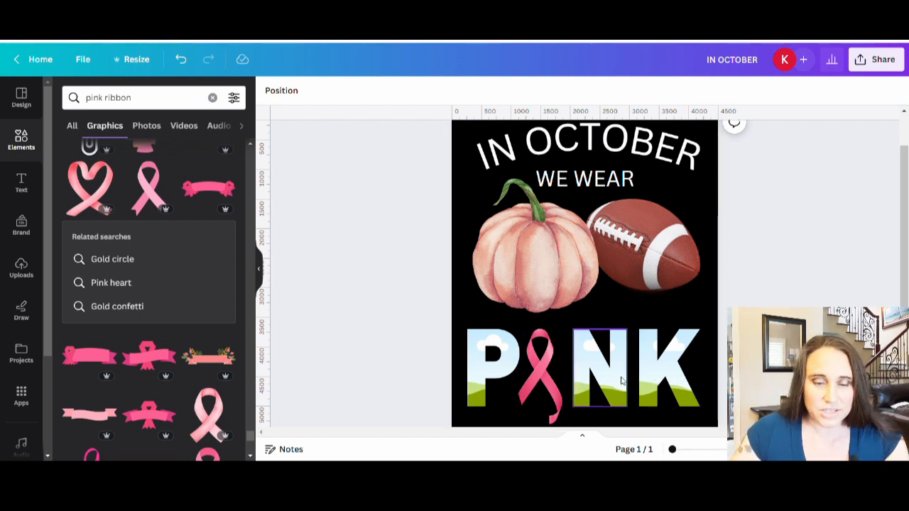
left_click(160, 100)
type("pink ")
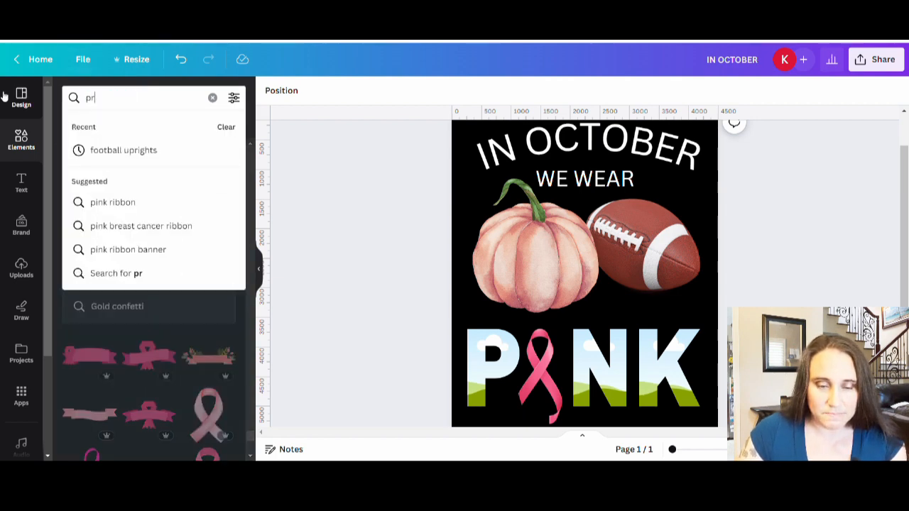
type("plaid")
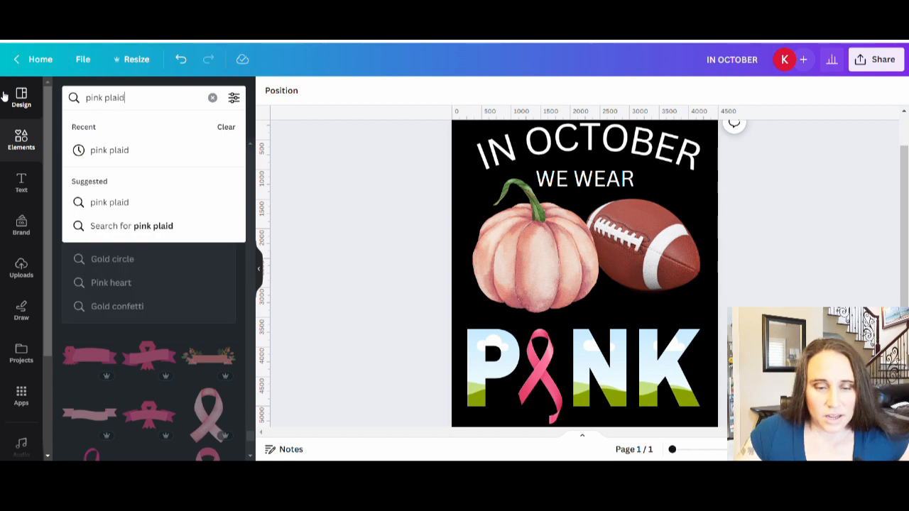
key("Return")
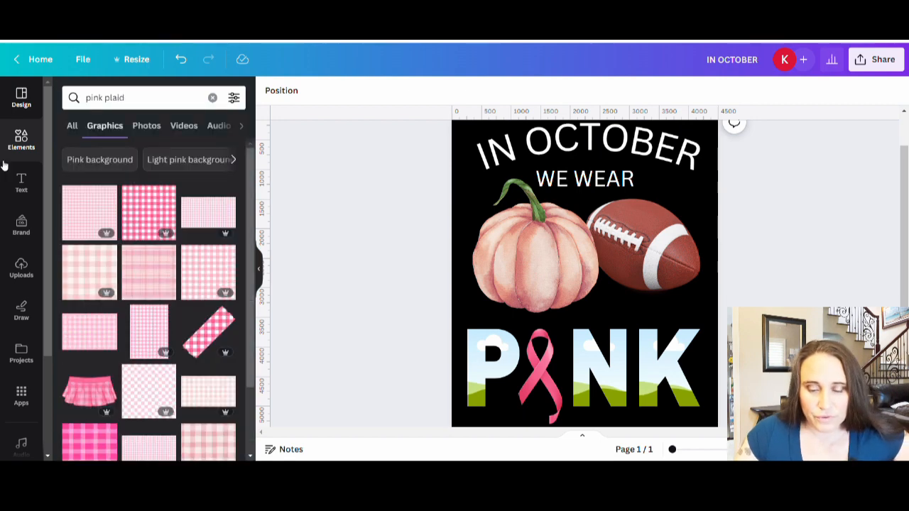
left_click(146, 125)
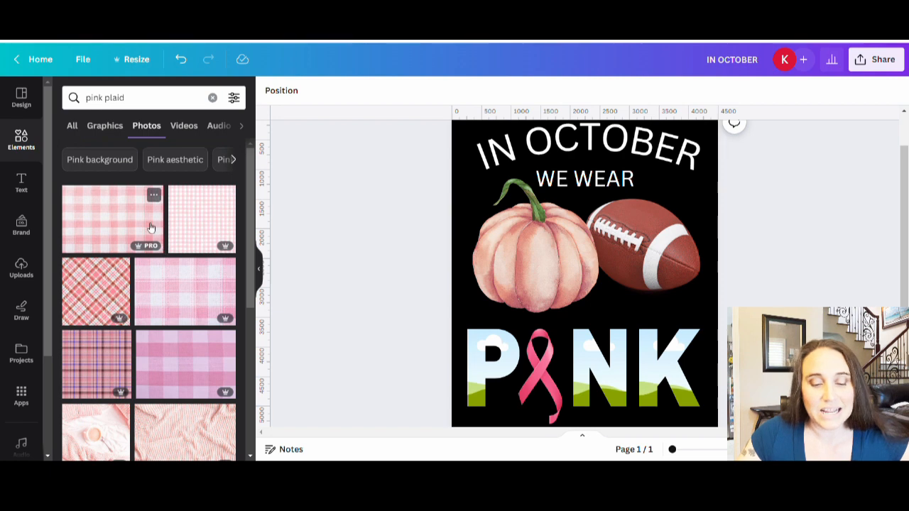
Step: Fill the N frame with the diagonal pink, red and white plaid photo
scroll(110, 188, "down", 2)
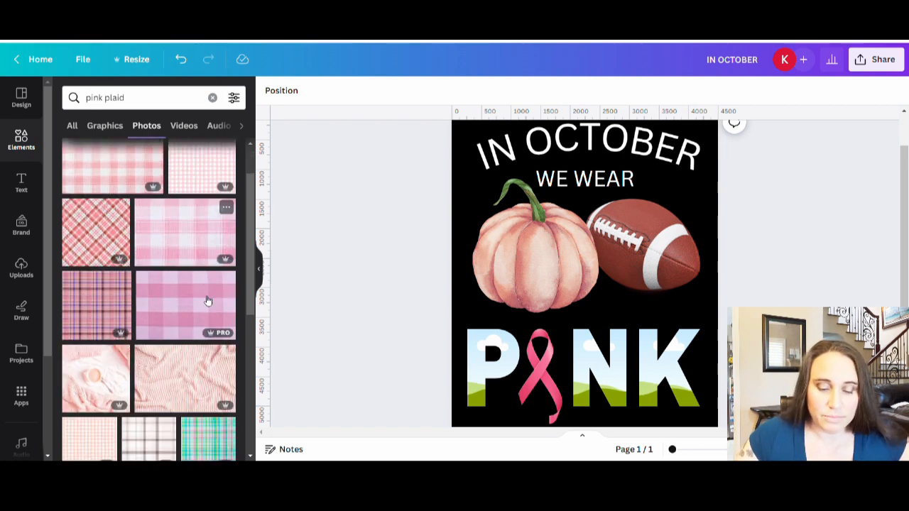
scroll(165, 266, "down", 6)
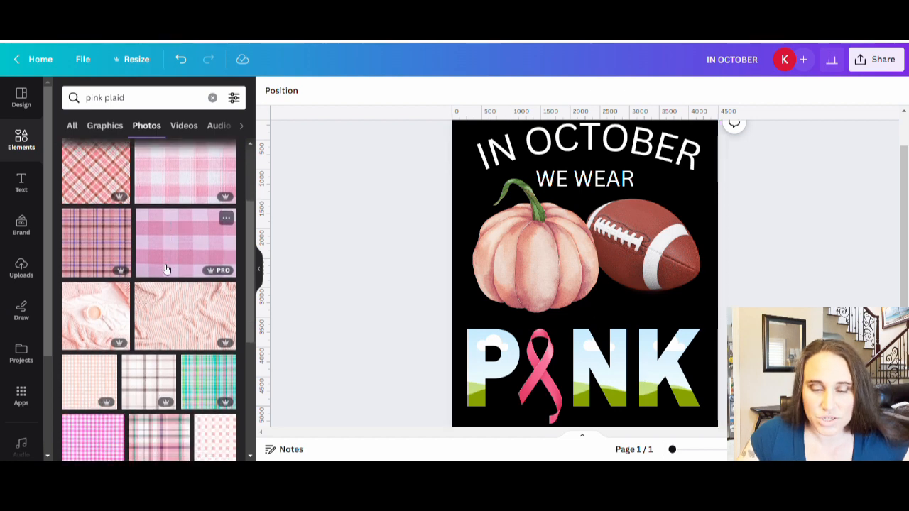
scroll(162, 260, "down", 8)
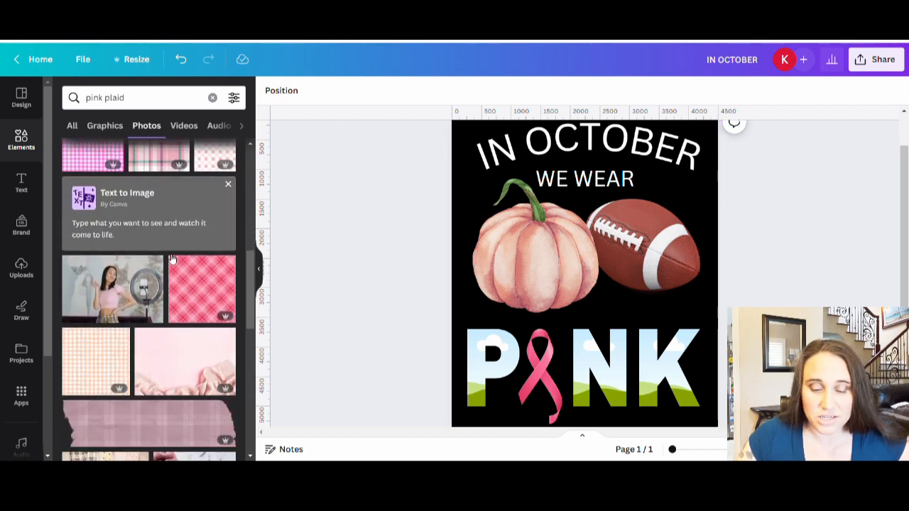
scroll(167, 291, "down", 4)
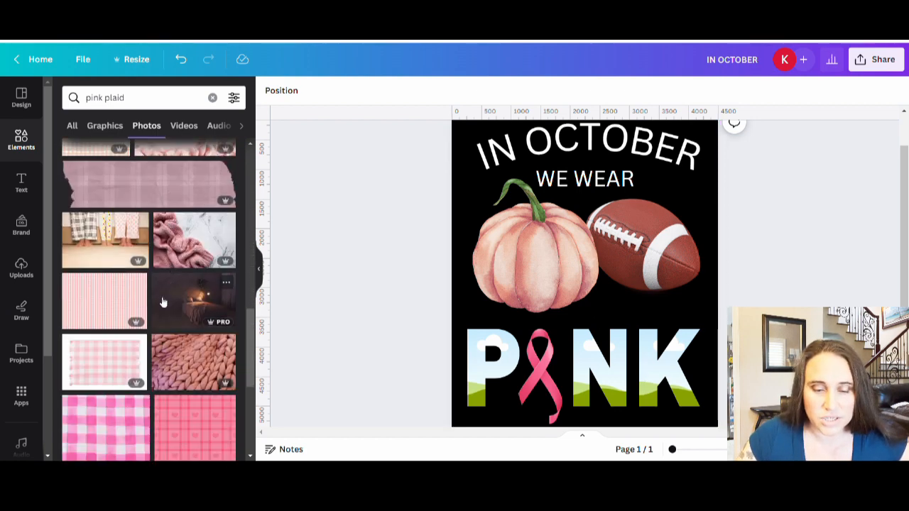
scroll(162, 309, "up", 12)
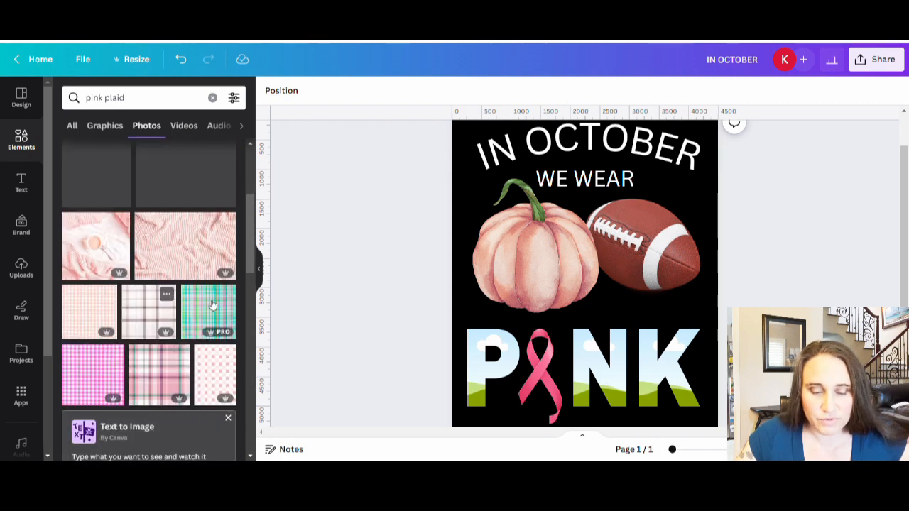
scroll(152, 309, "up", 6)
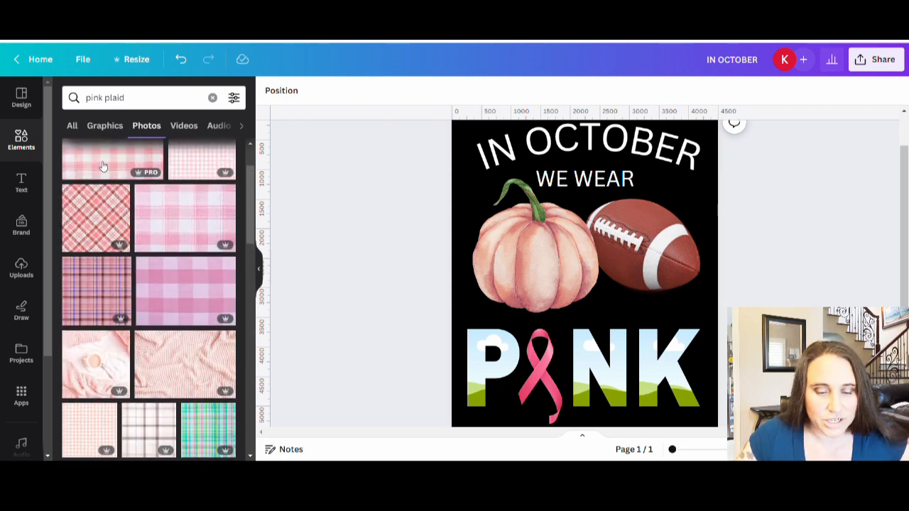
scroll(177, 298, "up", 1)
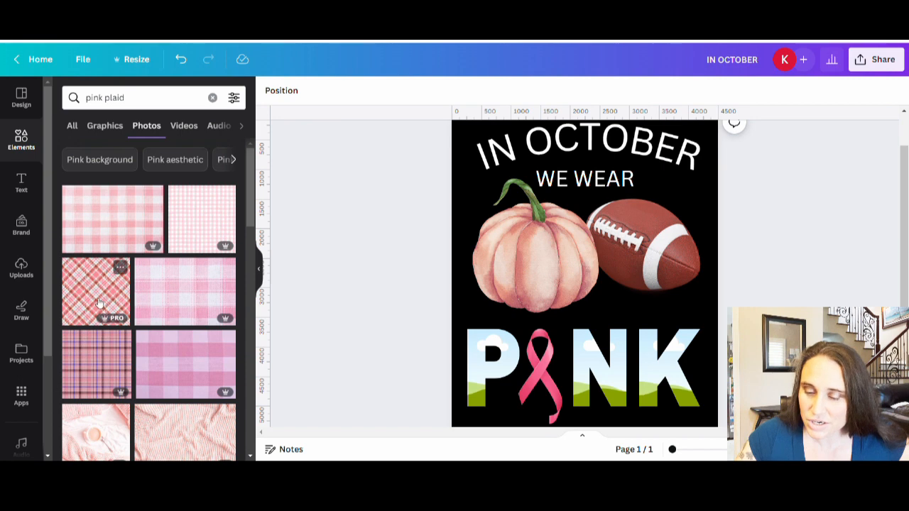
left_click_drag(289, 327, 585, 378)
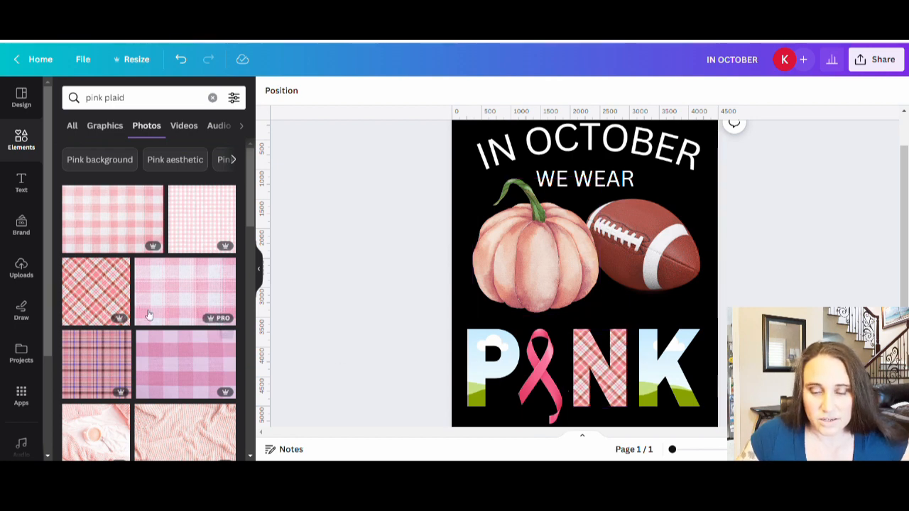
Step: Find a bright pink diagonal plaid photo further down the results and fill the P frame with it
scroll(180, 287, "down", 3)
scroll(180, 286, "down", 1)
scroll(192, 367, "down", 2)
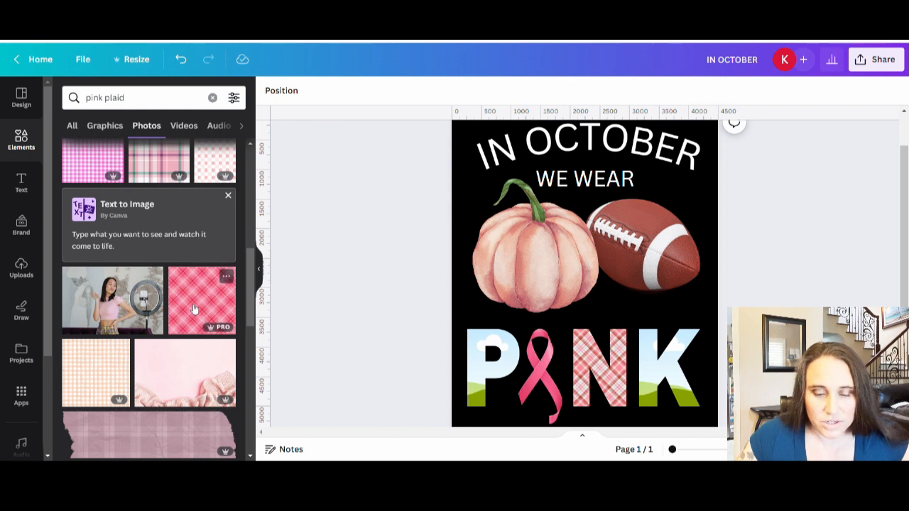
scroll(196, 310, "down", 5)
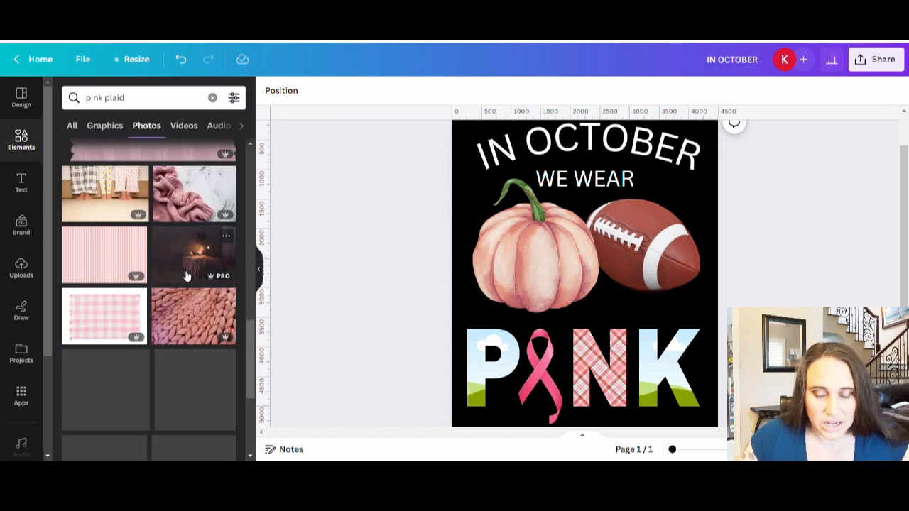
scroll(192, 281, "down", 5)
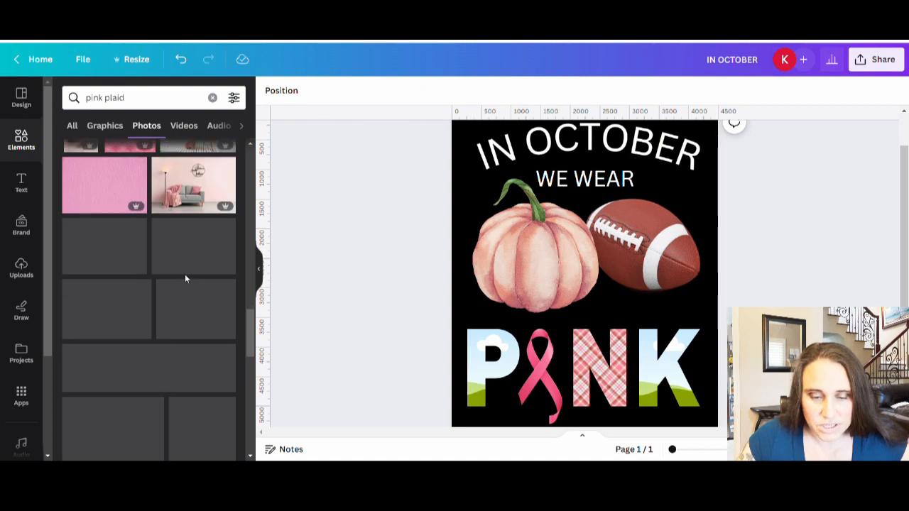
scroll(188, 281, "down", 5)
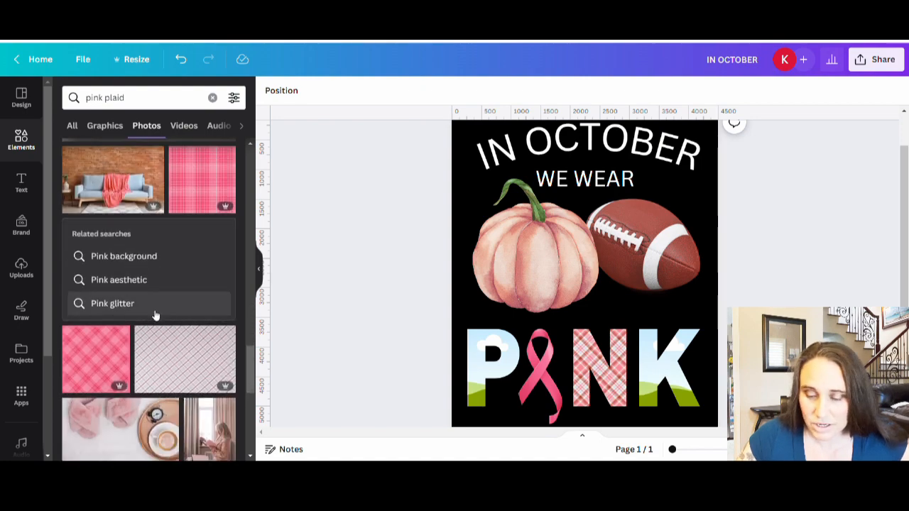
scroll(157, 315, "down", 2)
left_click_drag(130, 280, 486, 376)
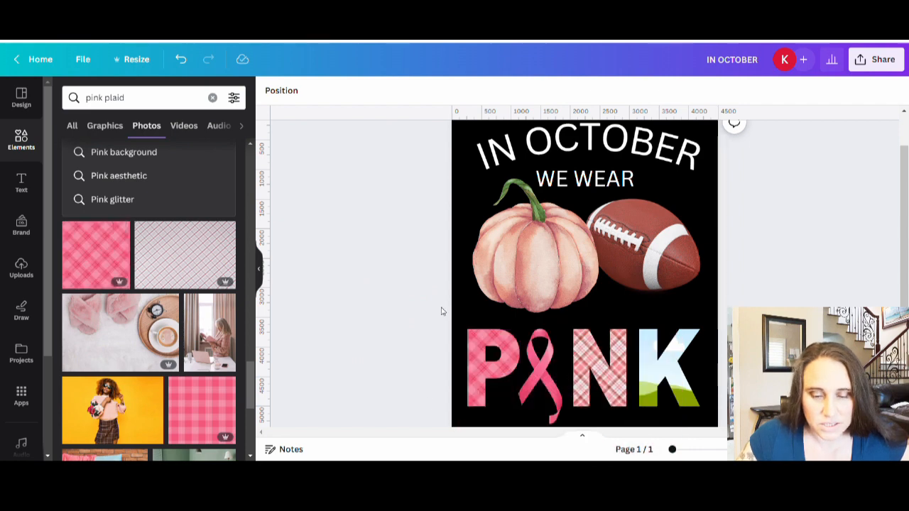
Step: Fill the K frame with a light pink diagonal plaid pattern from the "pink plaid" graphics results
scroll(140, 323, "down", 5)
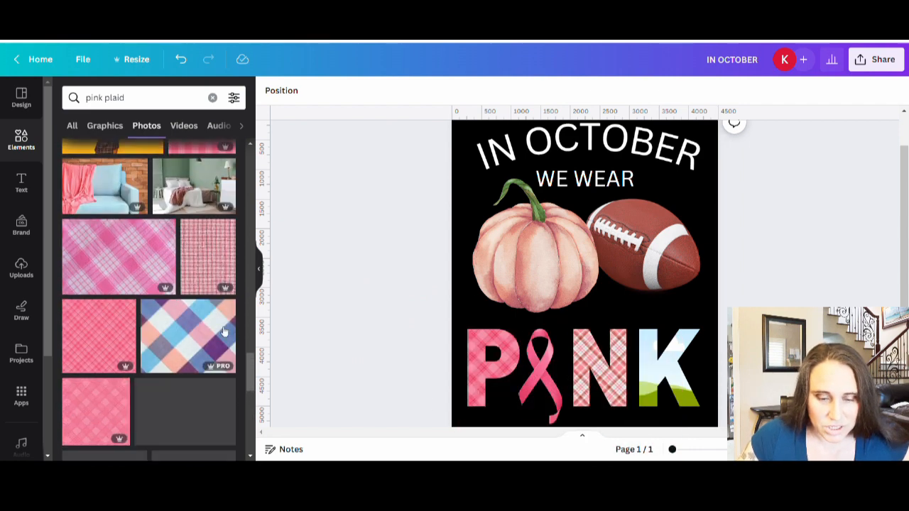
scroll(92, 284, "down", 3)
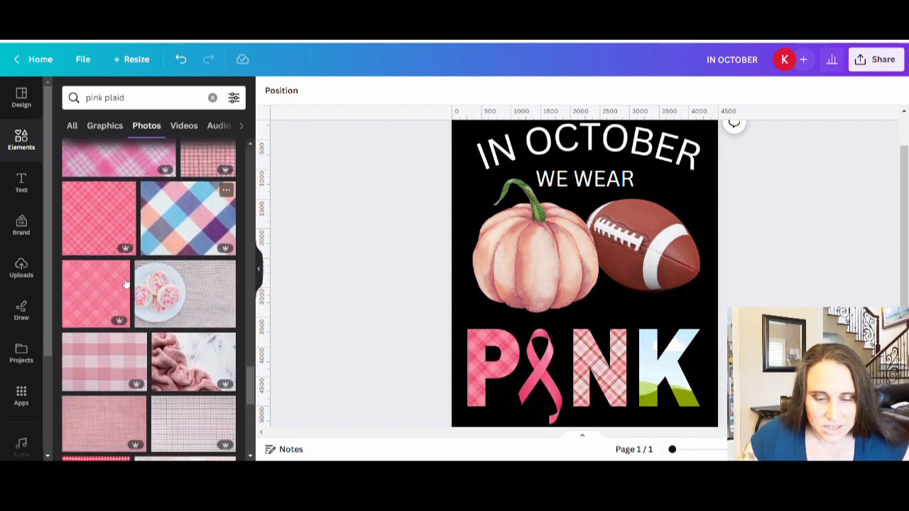
scroll(107, 341, "down", 10)
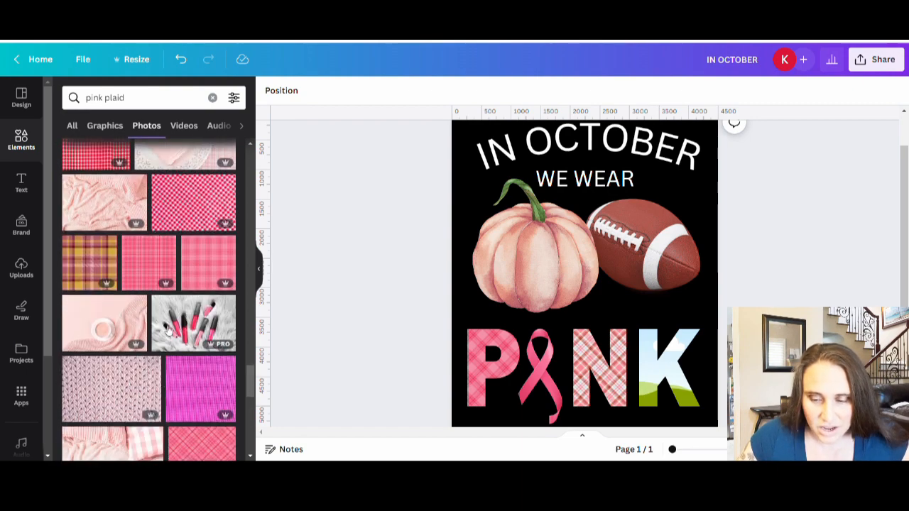
scroll(179, 265, "down", 8)
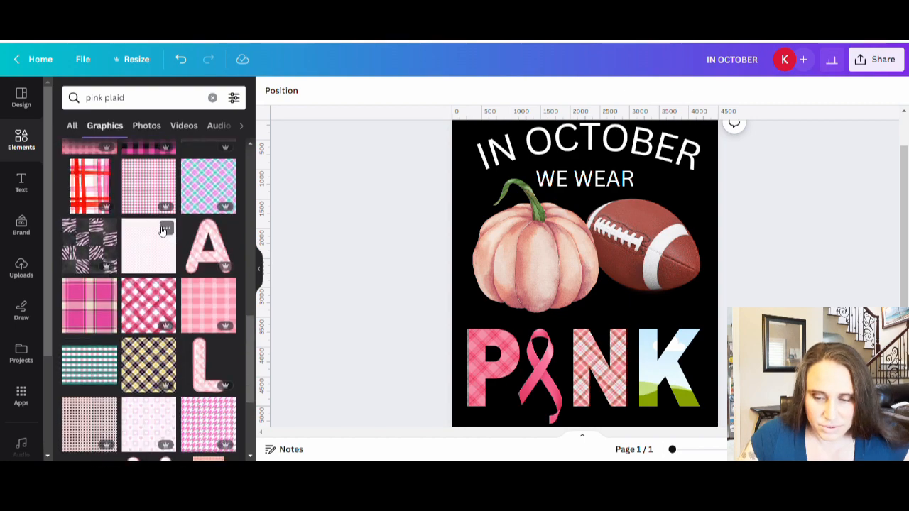
scroll(162, 231, "down", 5)
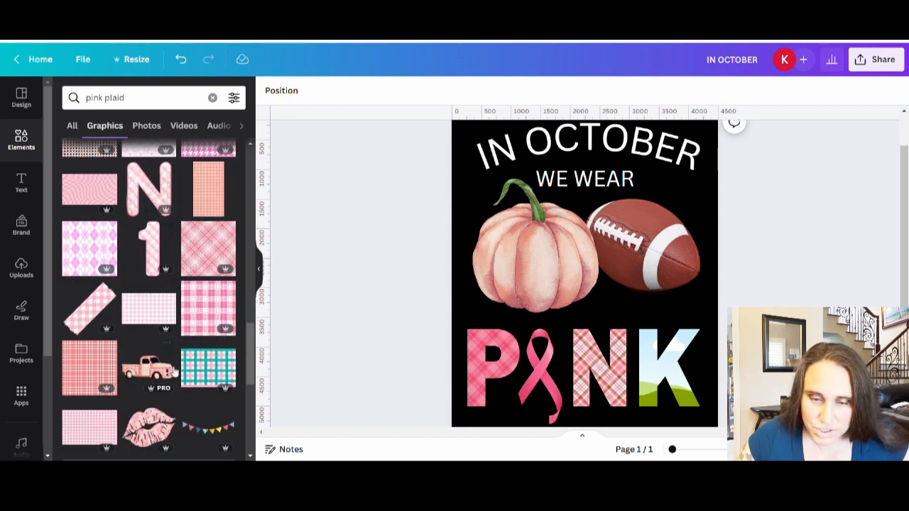
scroll(177, 364, "down", 2)
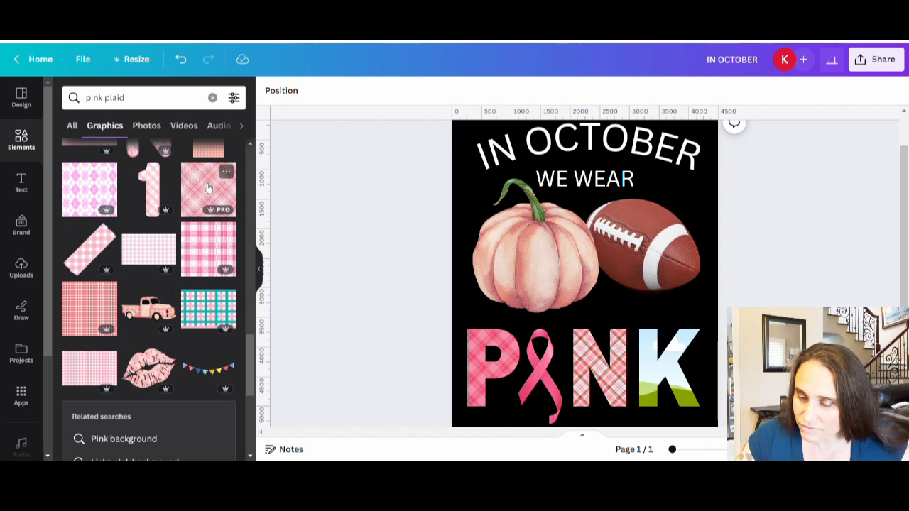
left_click_drag(208, 187, 671, 367)
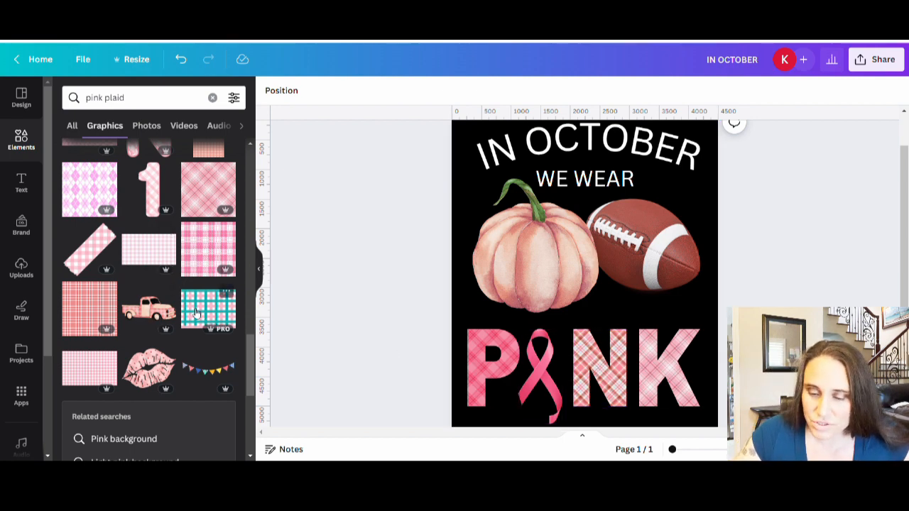
Step: Try a pink checked pattern from the graphics results as the fill of the P frame
scroll(192, 306, "down", 3)
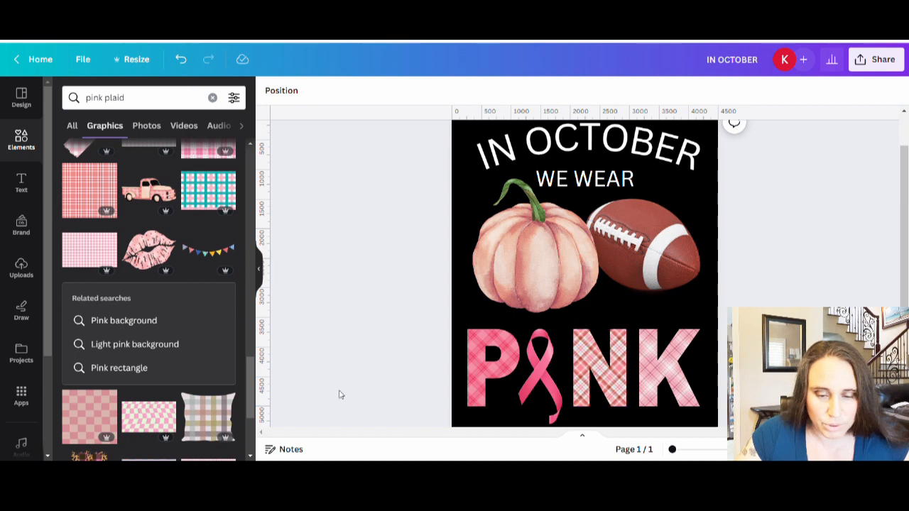
scroll(142, 306, "down", 9)
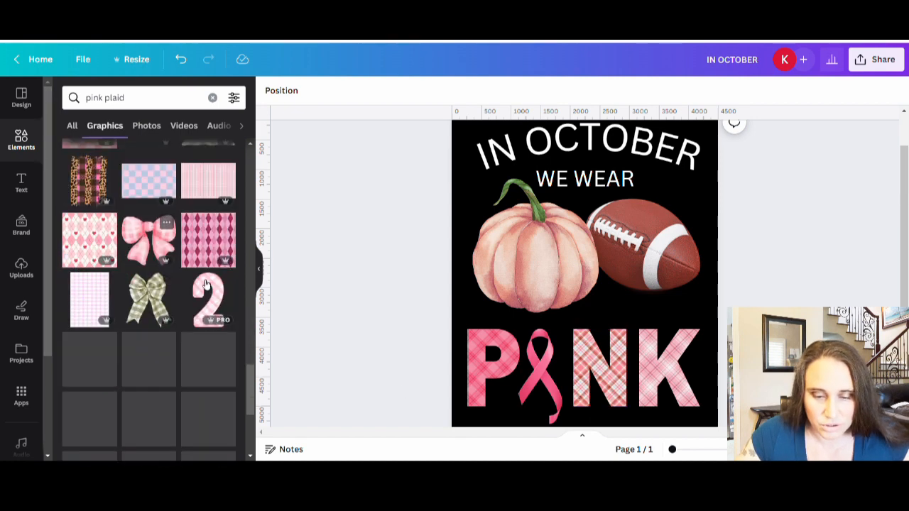
scroll(206, 285, "down", 1)
scroll(188, 355, "down", 3)
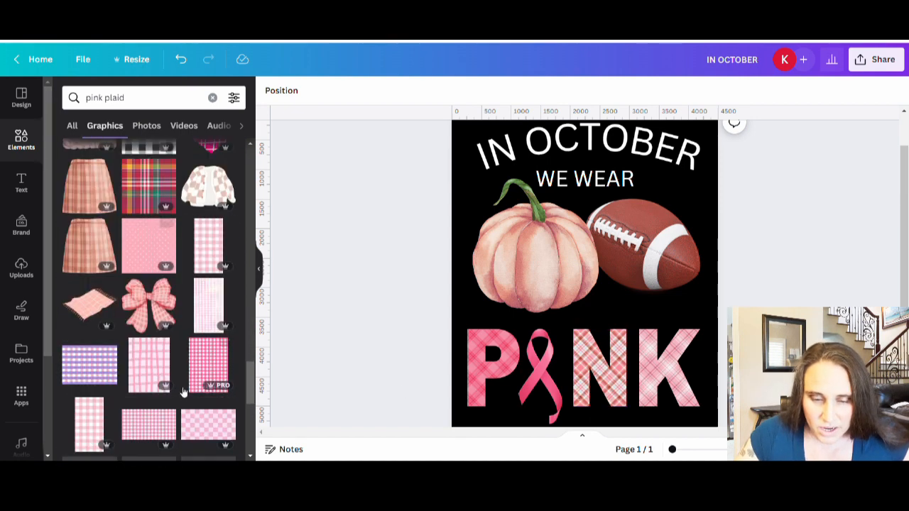
scroll(149, 341, "down", 2)
scroll(108, 288, "down", 1)
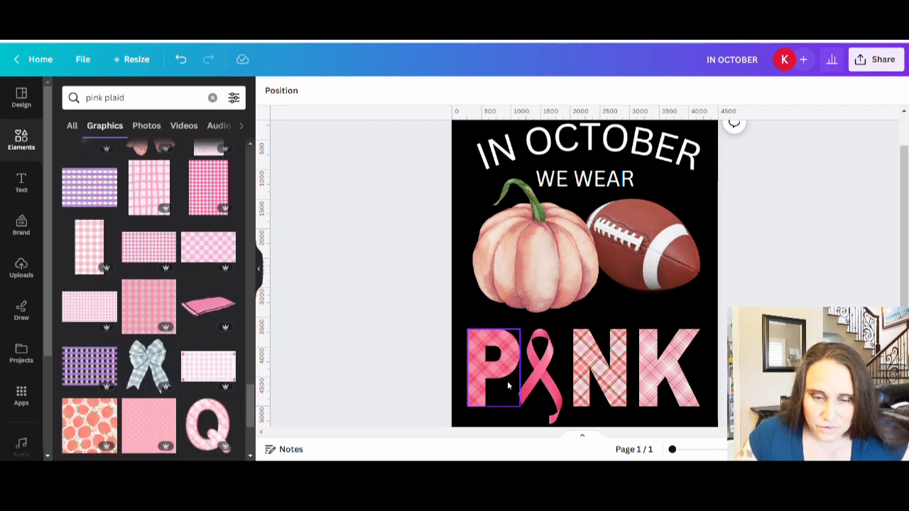
scroll(220, 305, "up", 2)
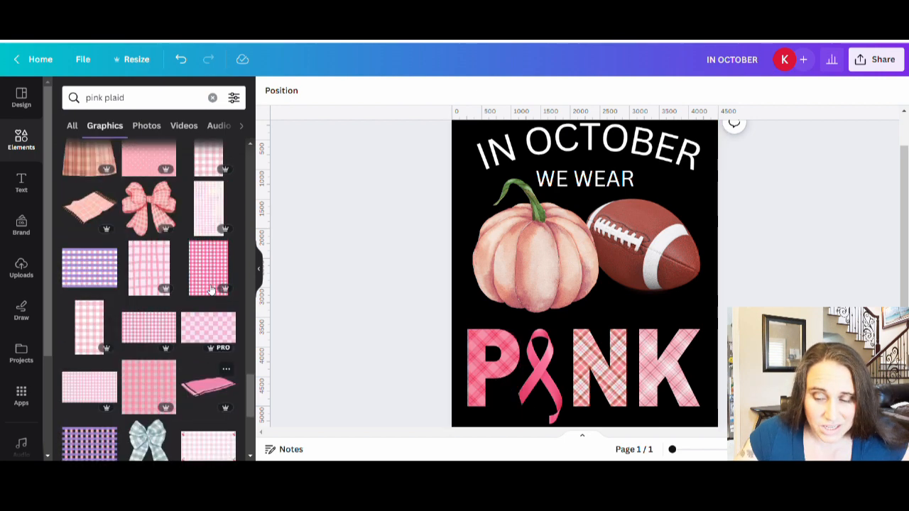
left_click_drag(220, 318, 502, 407)
left_click_drag(475, 365, 203, 300)
Step: Look through the remaining pink plaid graphics for other letter patterns and clear the search
scroll(112, 291, "up", 2)
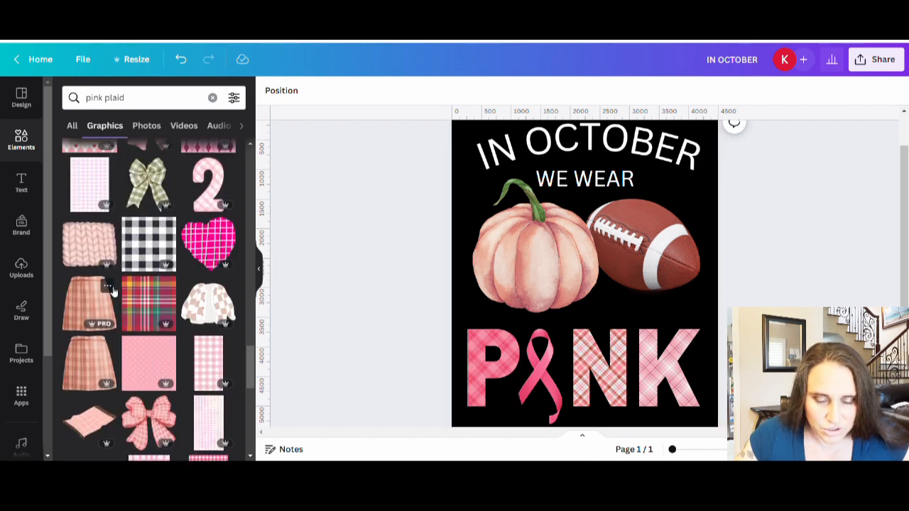
scroll(128, 301, "down", 5)
scroll(148, 313, "down", 5)
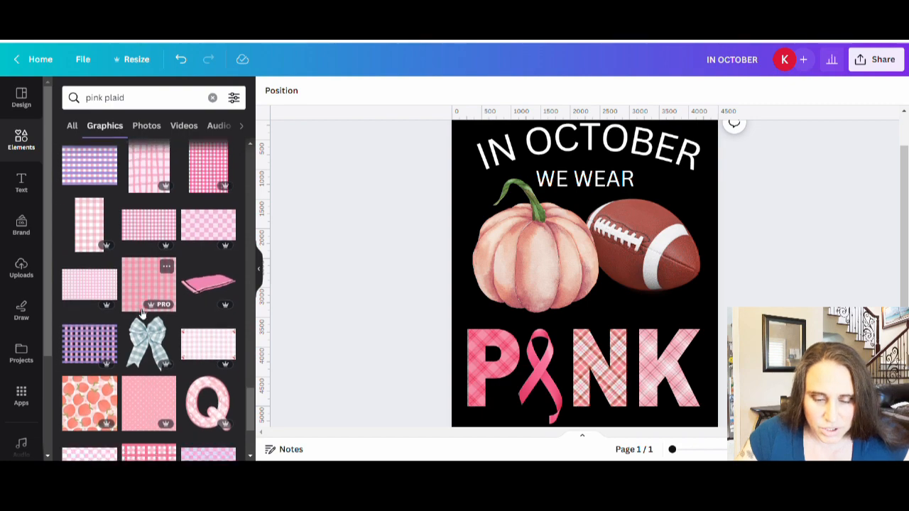
scroll(149, 320, "down", 8)
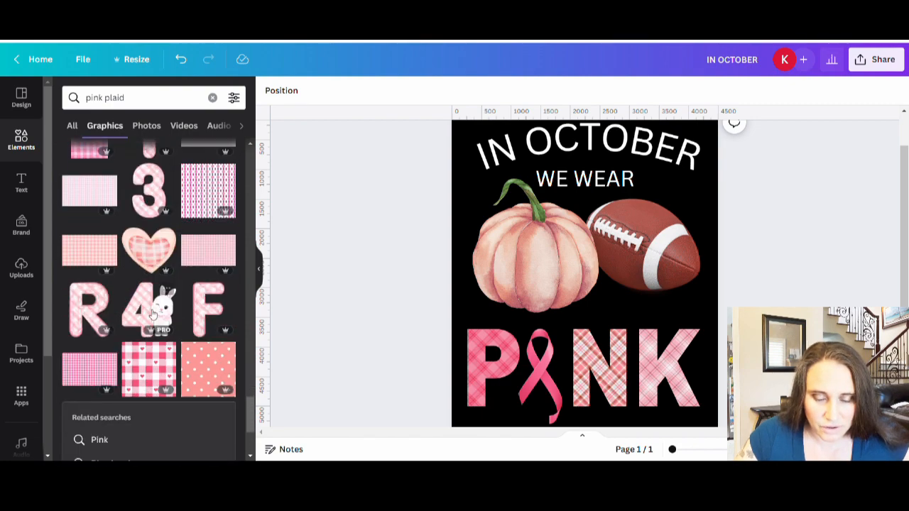
scroll(131, 334, "down", 10)
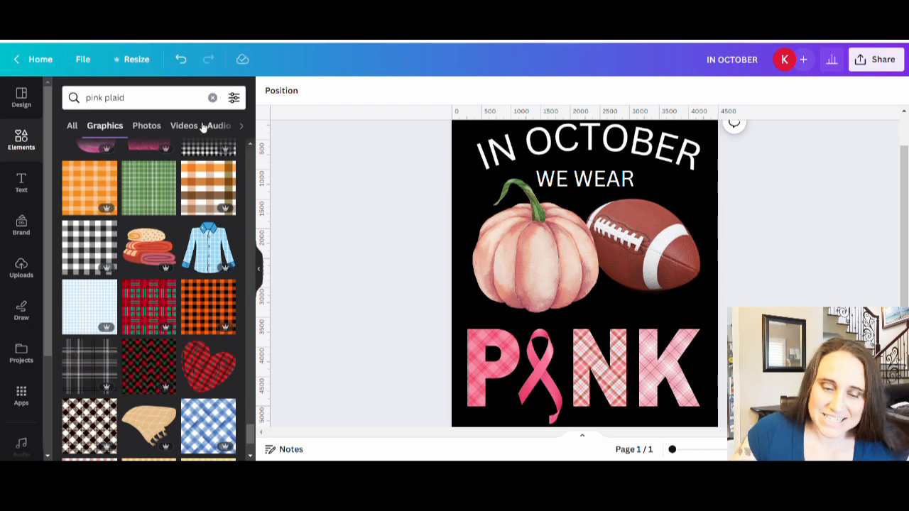
left_click(216, 101)
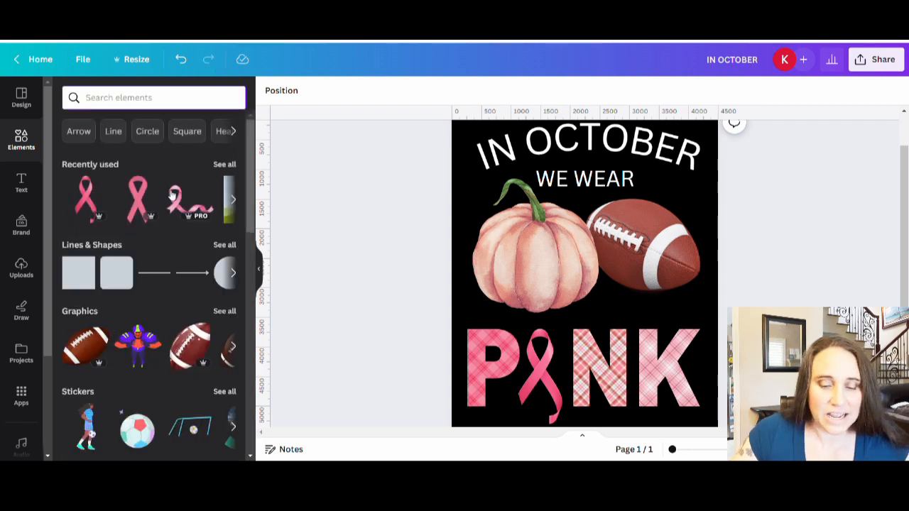
Step: Fill the P frame with the pink, white and grey diagonal plaid found among the recently used elements
left_click(224, 164)
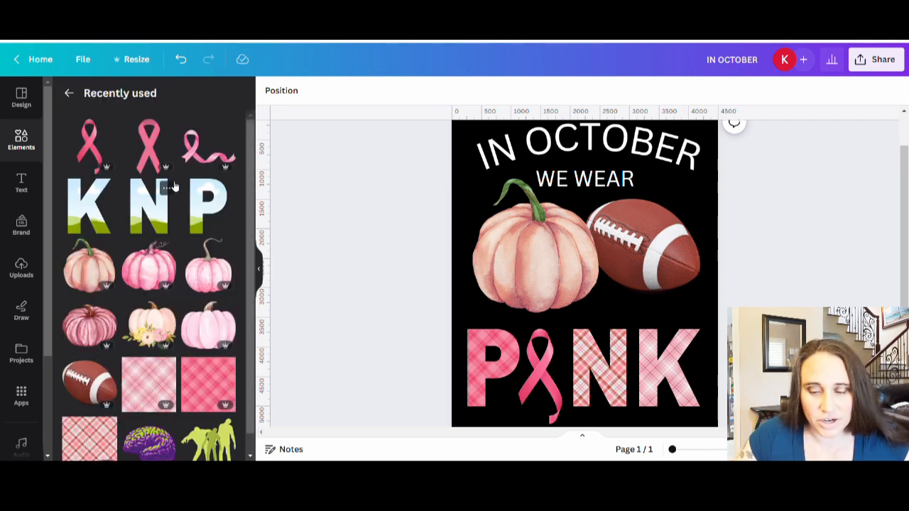
scroll(174, 188, "down", 5)
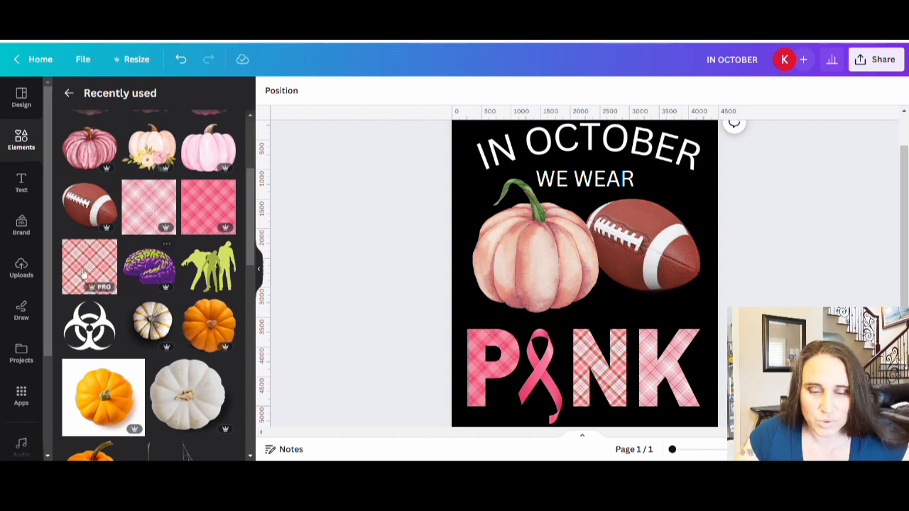
scroll(126, 260, "down", 2)
scroll(125, 260, "down", 10)
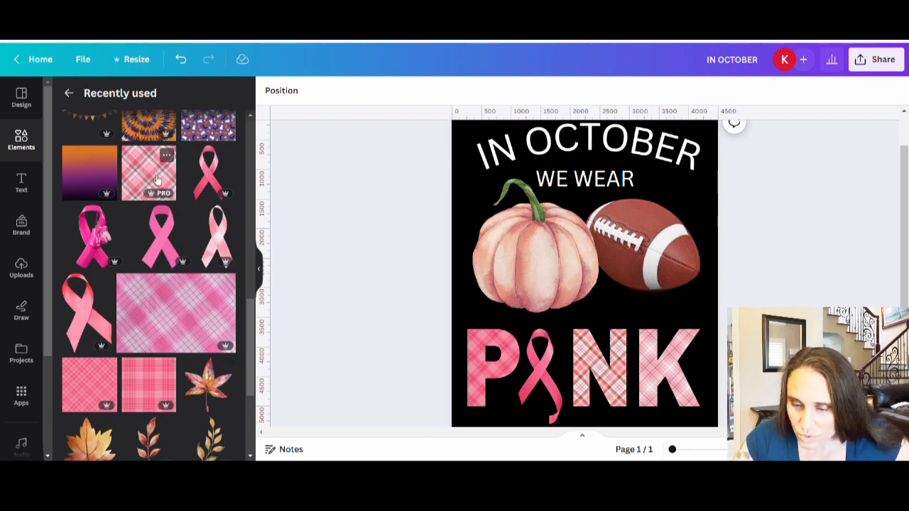
left_click_drag(157, 179, 490, 367)
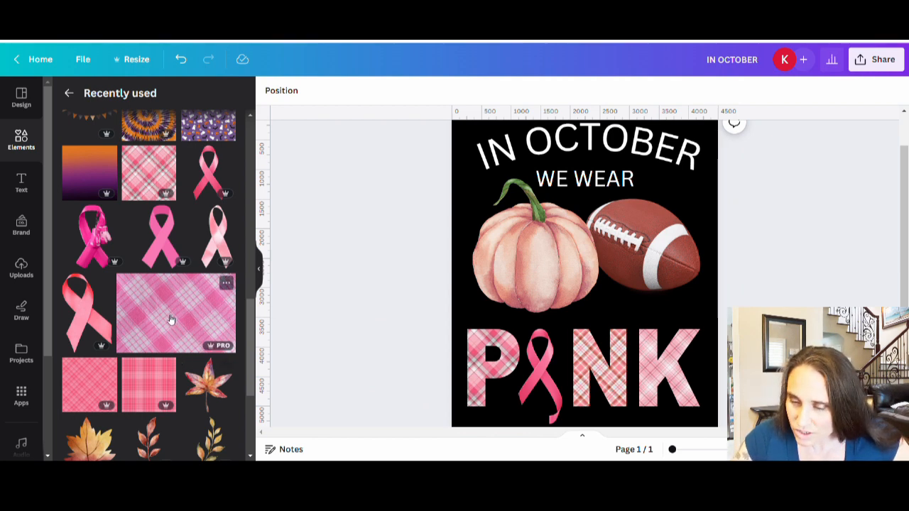
Step: Try the purple-pink photo plaid and the two coral-pink plaids in the K frame, and the diagonal coral-pink plaid in the N frame
left_click_drag(285, 329, 668, 369)
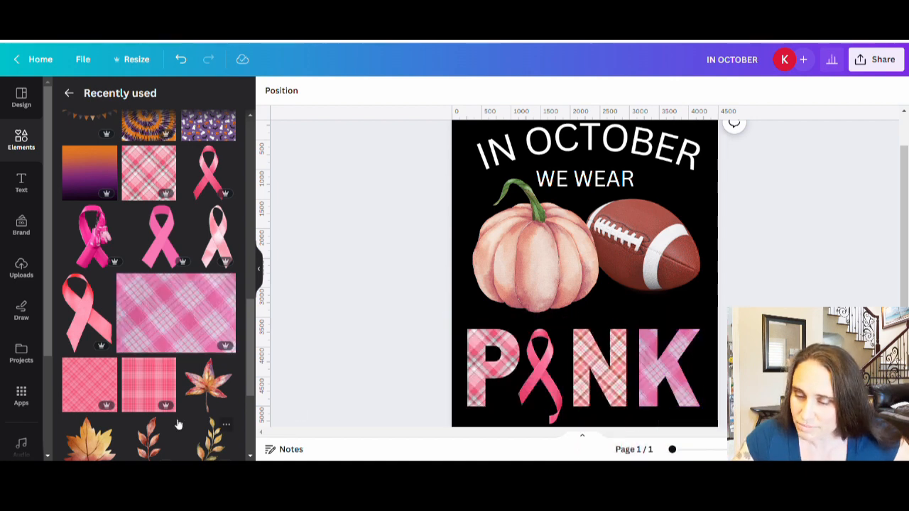
left_click_drag(92, 384, 677, 367)
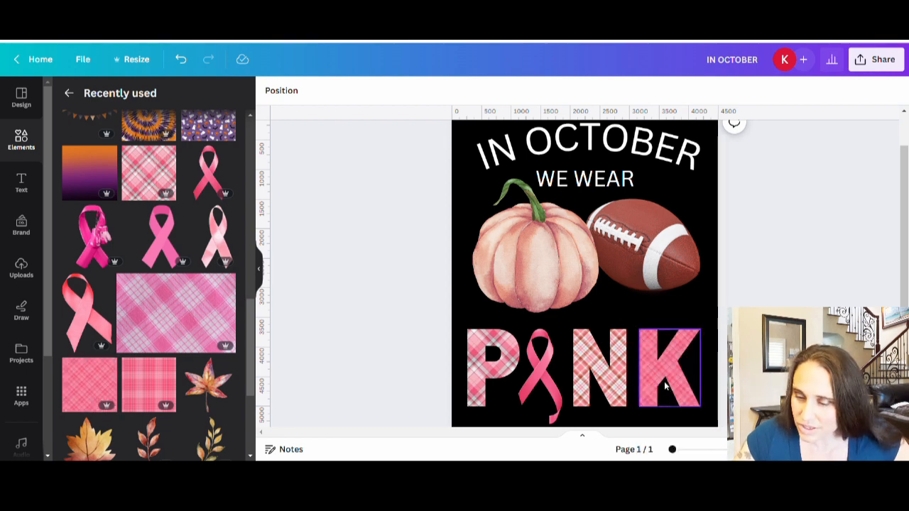
left_click_drag(128, 382, 660, 367)
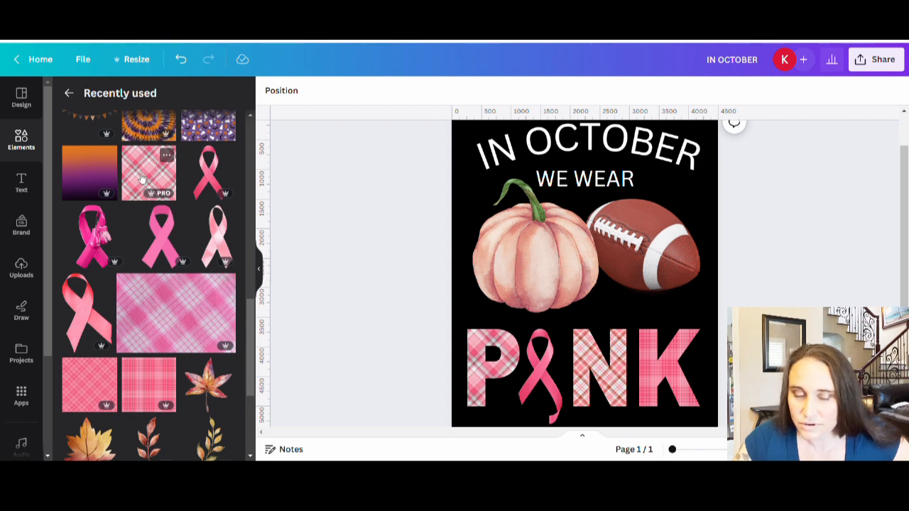
left_click_drag(210, 204, 142, 260)
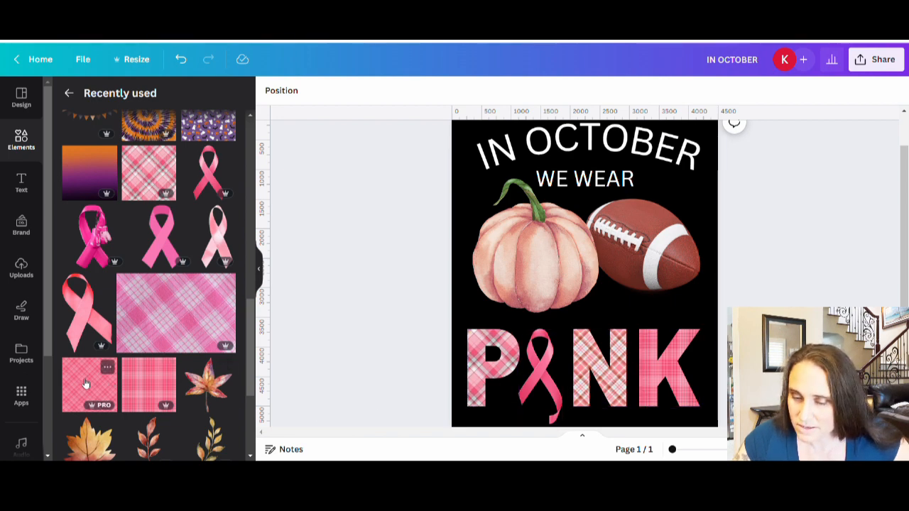
left_click_drag(85, 383, 600, 373)
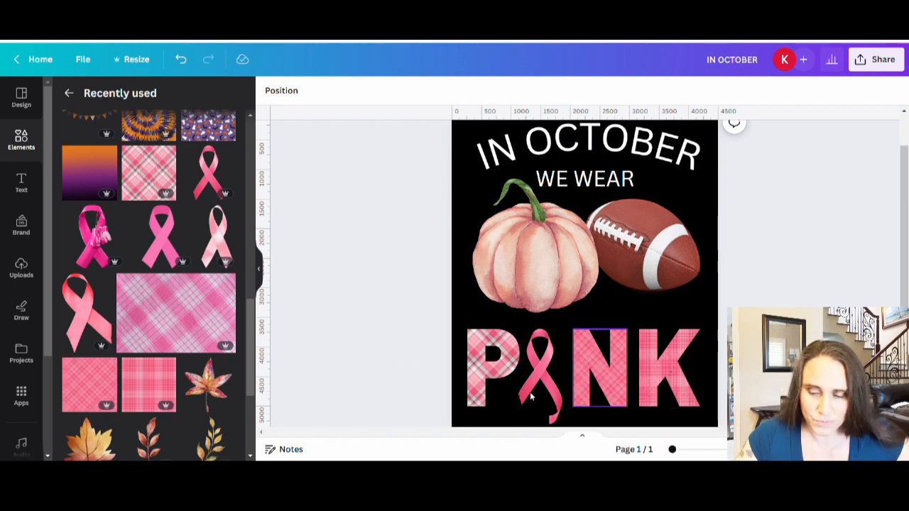
Step: Fill the K frame with the light pink diagonal plaid and the N frame with the red and white plaid from the recently used elements
scroll(136, 339, "up", 10)
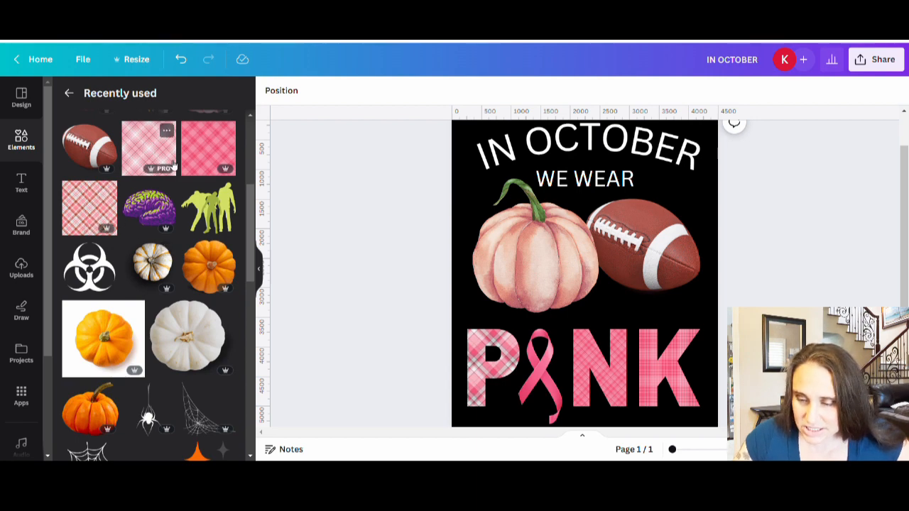
left_click_drag(149, 146, 675, 373)
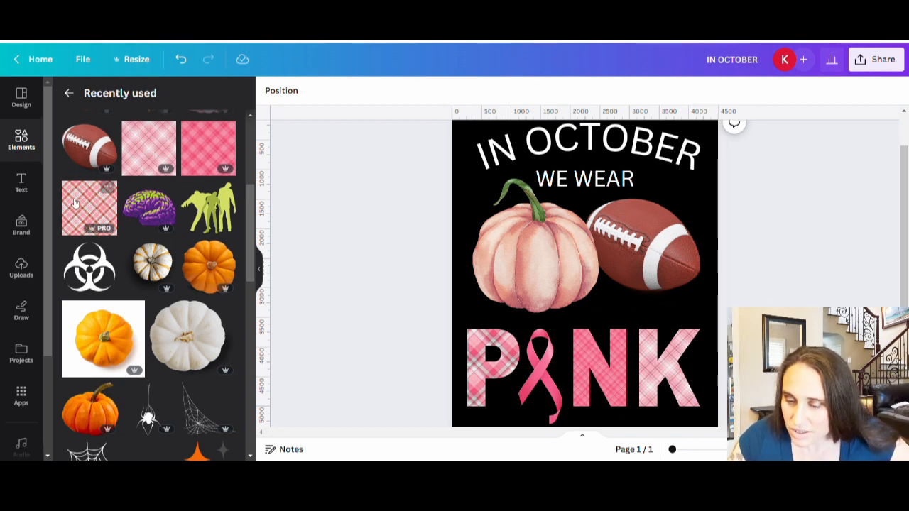
left_click_drag(70, 211, 585, 353)
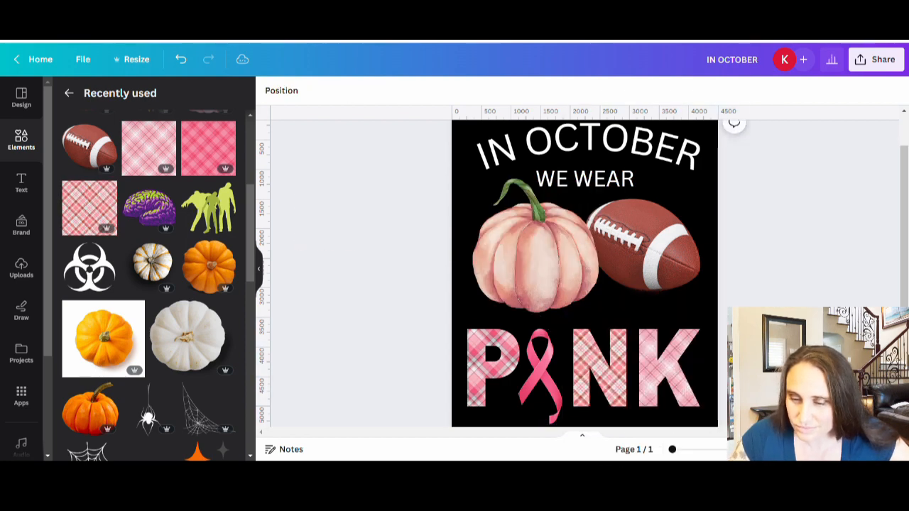
Step: Move the football and the pumpkin down so they sit closer to the PINK letters
left_click_drag(904, 333, 904, 332)
scroll(851, 256, "down", 2)
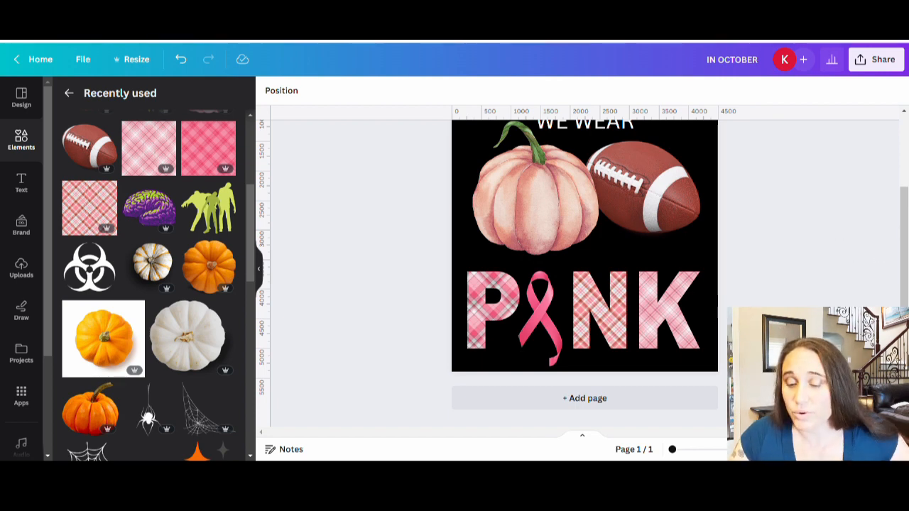
scroll(787, 281, "up", 3)
scroll(786, 281, "down", 3)
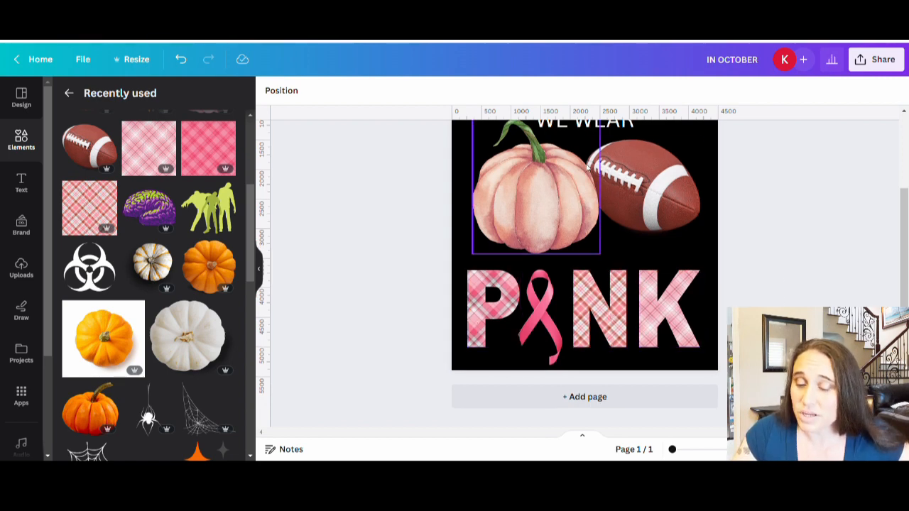
left_click(643, 227)
left_click_drag(643, 227, 669, 237)
left_click(526, 216)
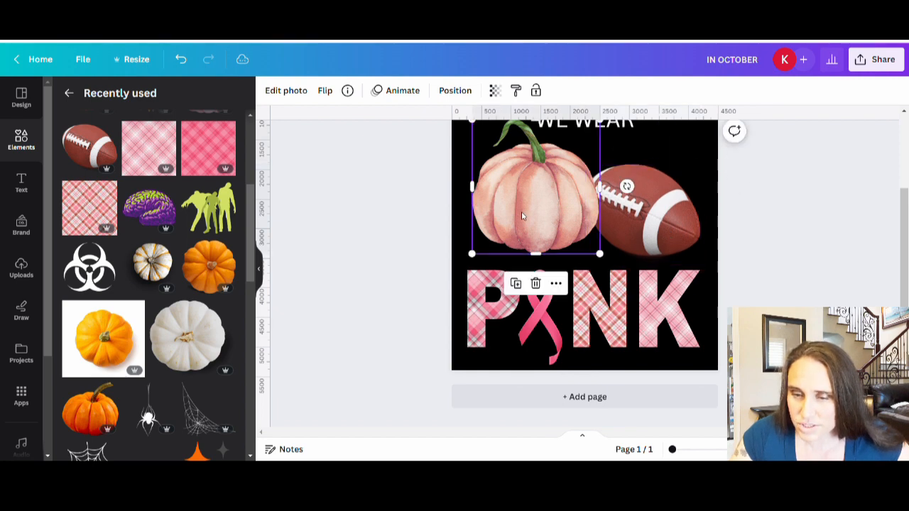
left_click_drag(525, 216, 528, 221)
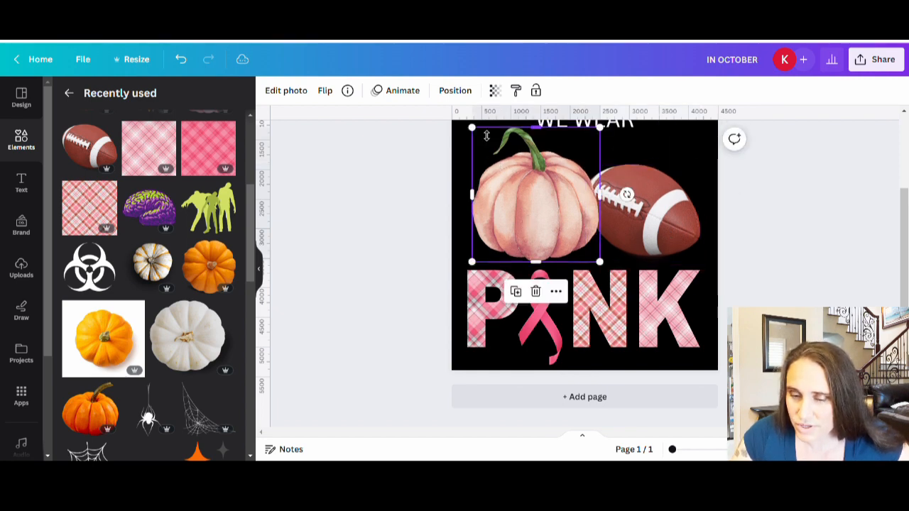
Step: Adjust the pumpkin's size from its upper-left corner and nudge the football slightly left toward it
left_click_drag(482, 132, 491, 144)
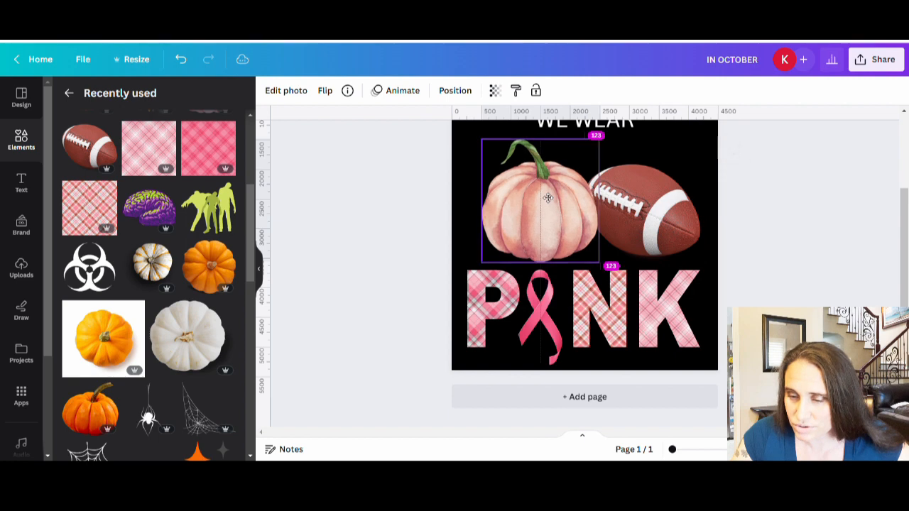
left_click(617, 211)
mouse_move(616, 211)
left_mouse_down()
mouse_move(646, 219)
mouse_move(630, 217)
left_mouse_up()
scroll(707, 248, "up", 2)
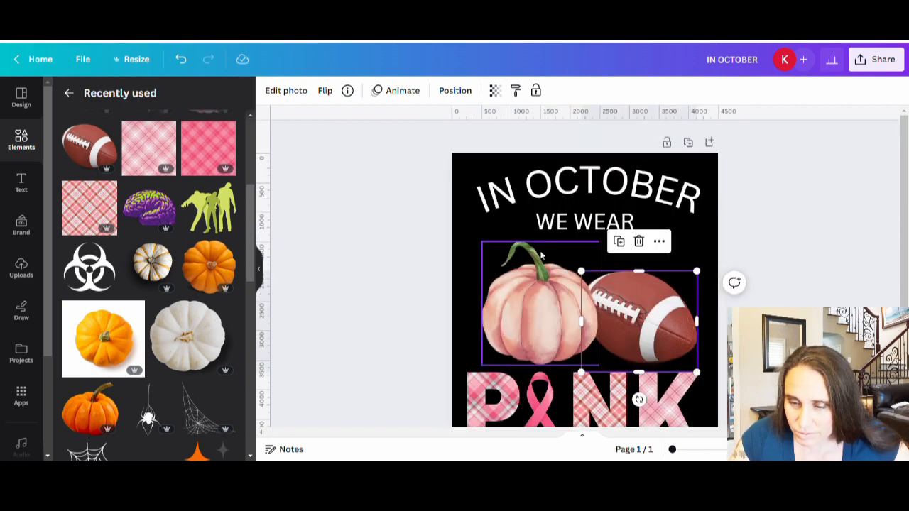
left_click(517, 299)
left_click_drag(491, 246, 478, 233)
left_click(795, 274)
scroll(584, 284, "down", 1)
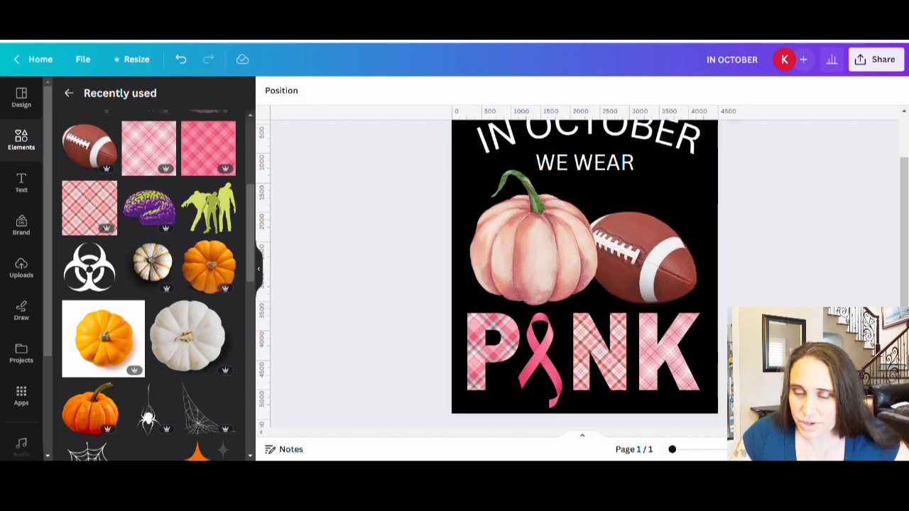
Step: Search the fonts for "narrow" and apply Bernoru Condensed to the curved IN OCTOBER text
scroll(585, 284, "up", 1)
left_click(606, 187)
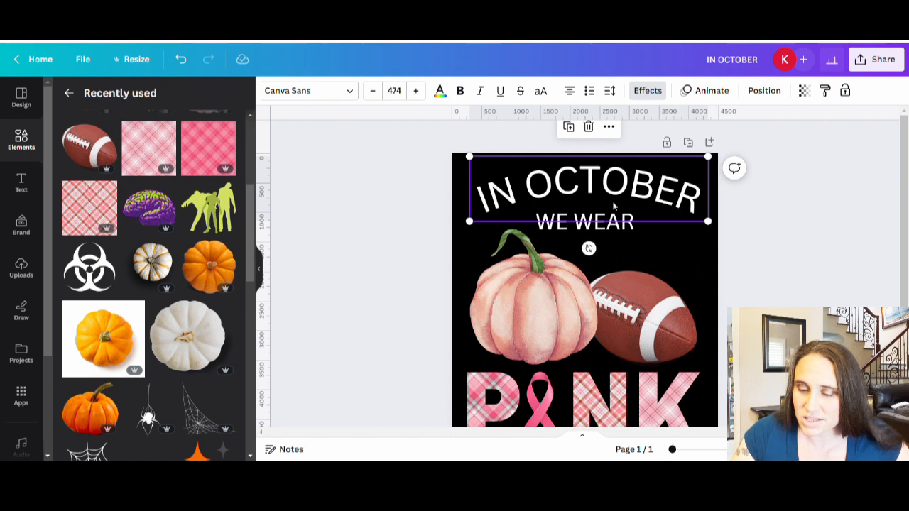
scroll(615, 380, "down", 2)
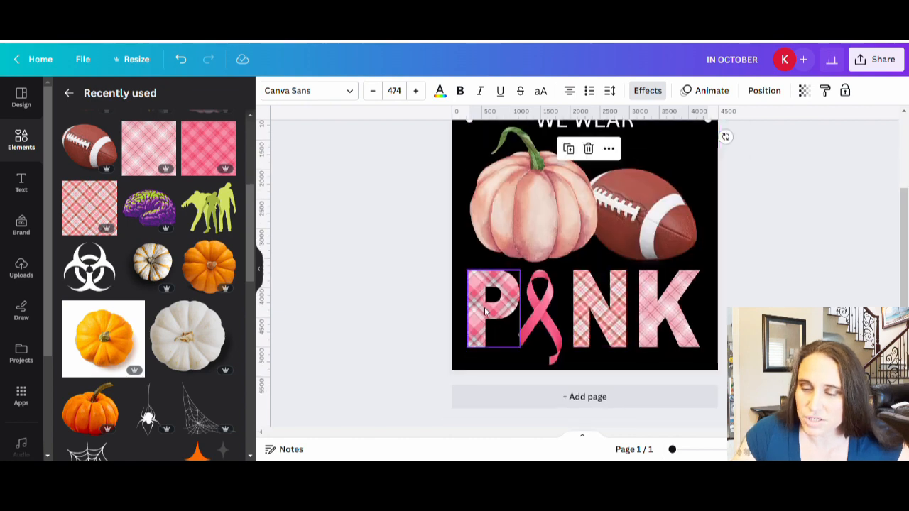
scroll(628, 320, "up", 2)
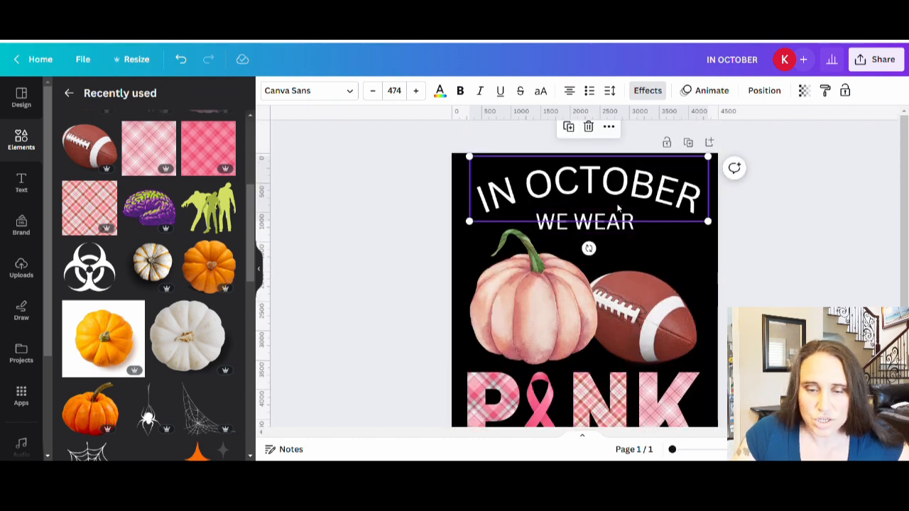
left_click(312, 91)
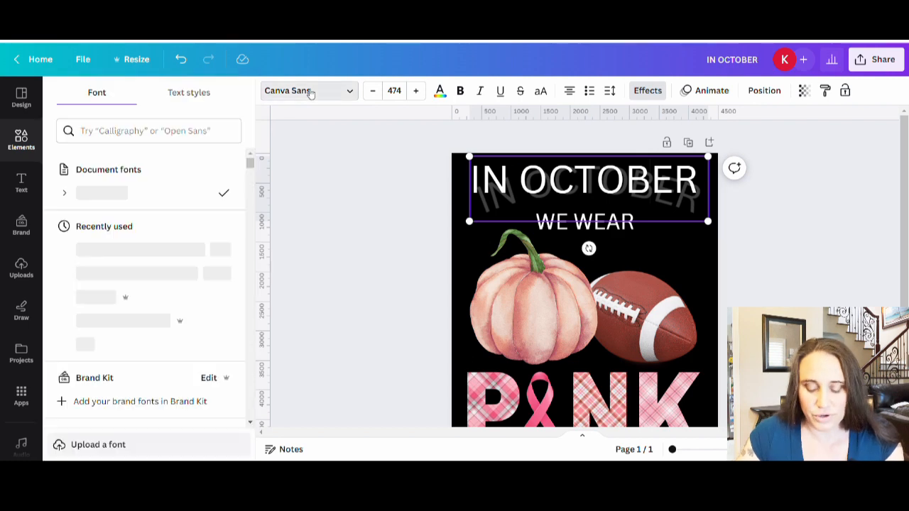
left_click(172, 132)
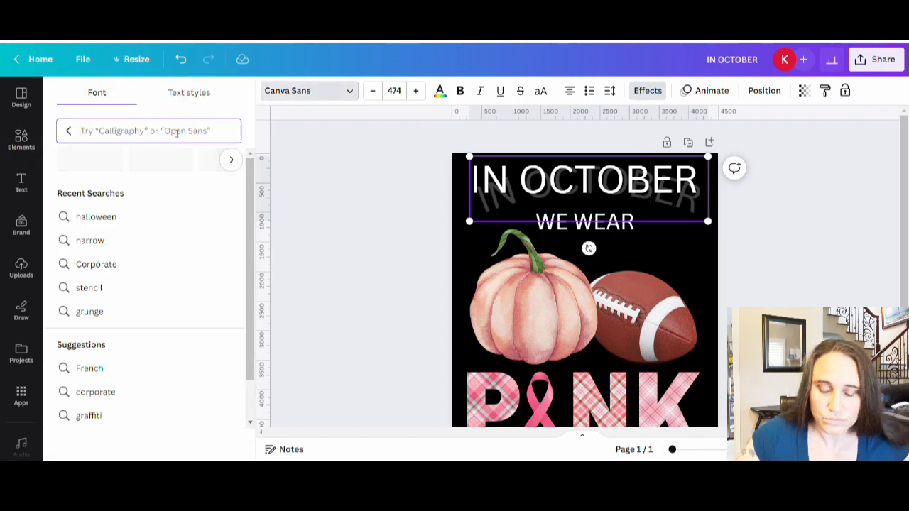
type("narrow")
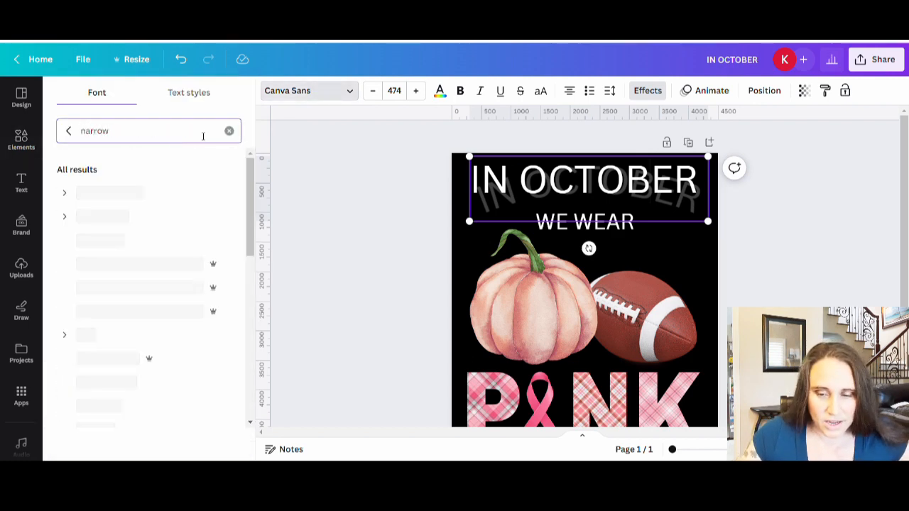
scroll(152, 199, "down", 5)
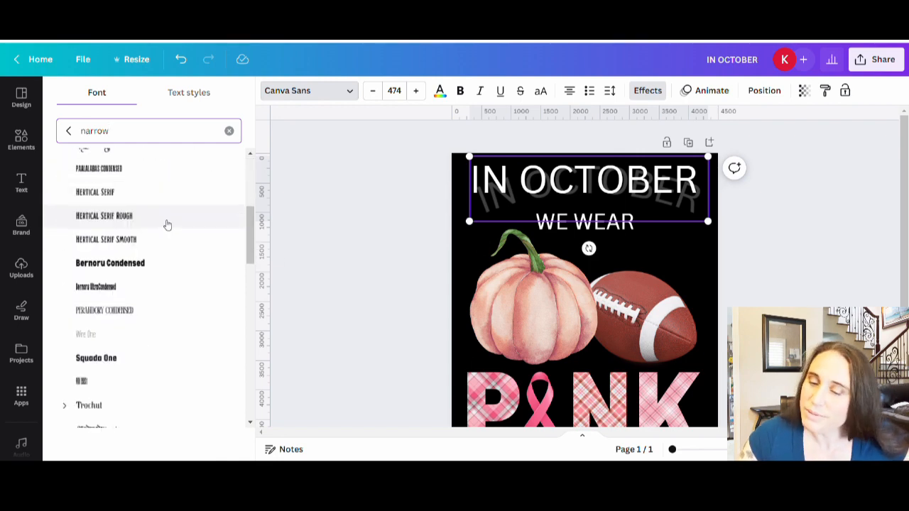
left_click(139, 274)
Step: Browse further through the narrow fonts and change the IN OCTOBER text to Gliker condensed
scroll(140, 274, "down", 3)
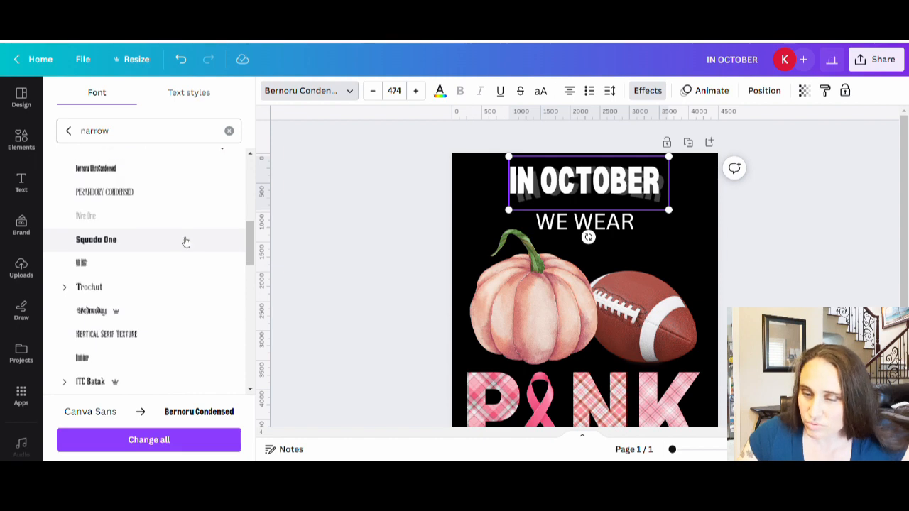
scroll(186, 241, "down", 2)
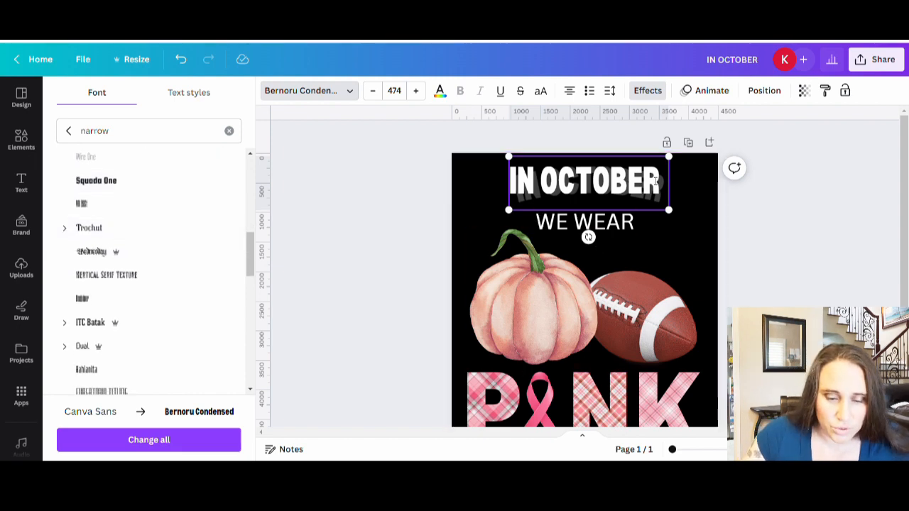
scroll(170, 229, "down", 2)
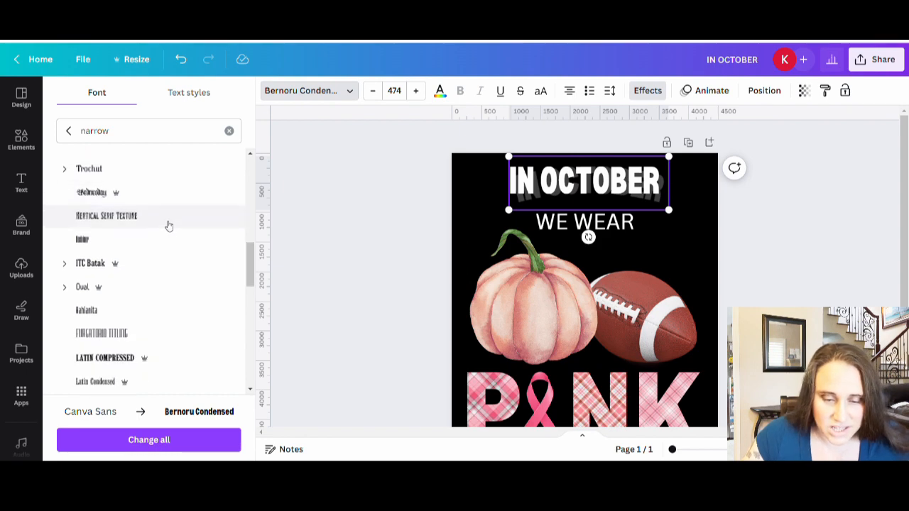
scroll(168, 226, "down", 12)
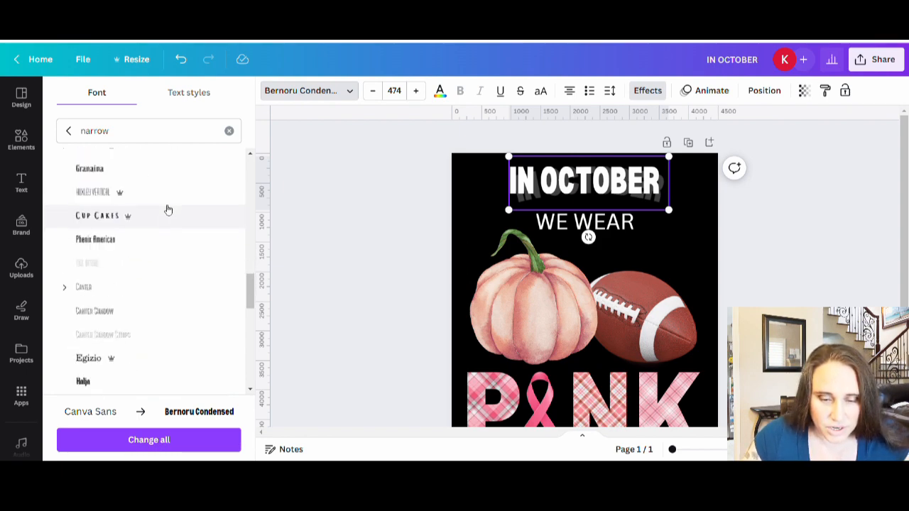
scroll(163, 206, "down", 6)
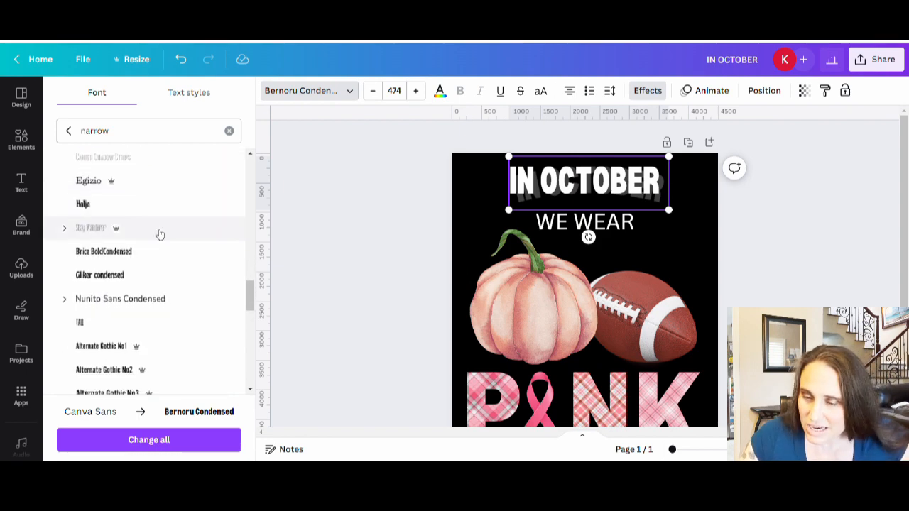
left_click(105, 276)
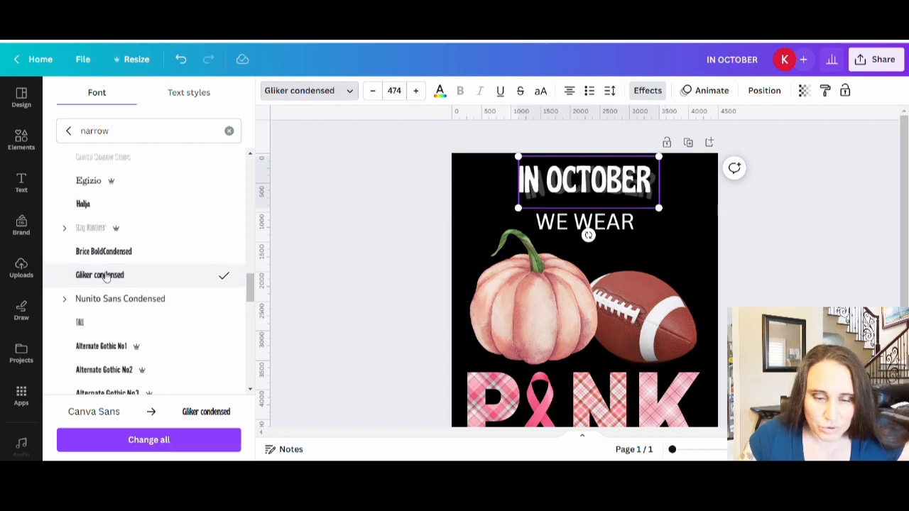
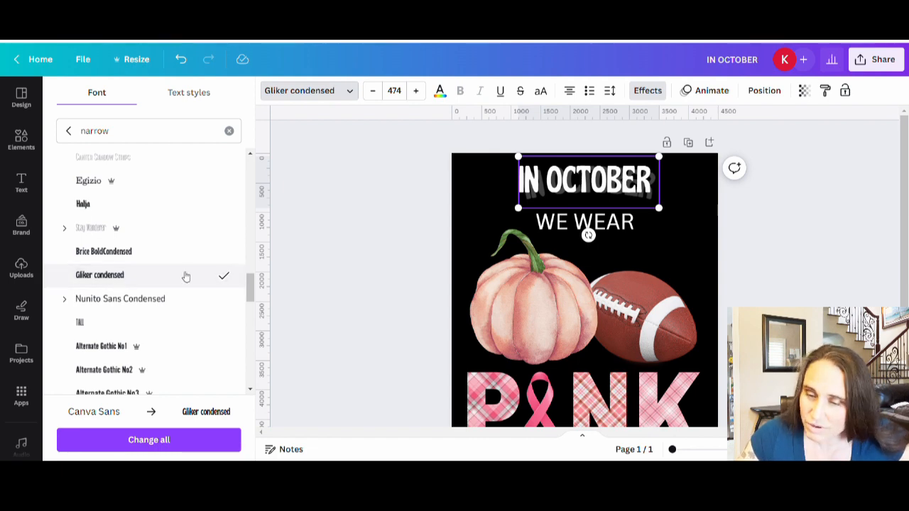
Step: Try Alternate Gothic No1 on the IN OCTOBER text, then settle on TT Berlinerins from the narrow fonts
scroll(185, 275, "down", 3)
left_click(122, 228)
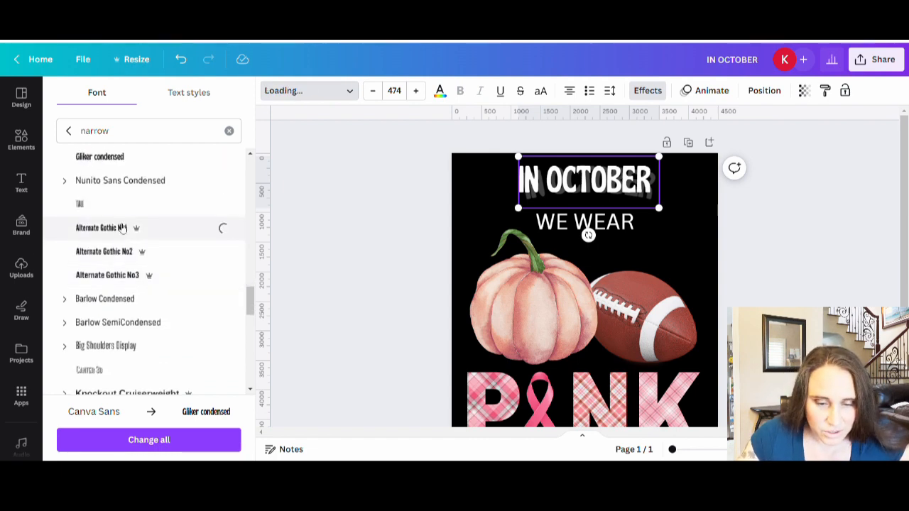
scroll(152, 229, "down", 3)
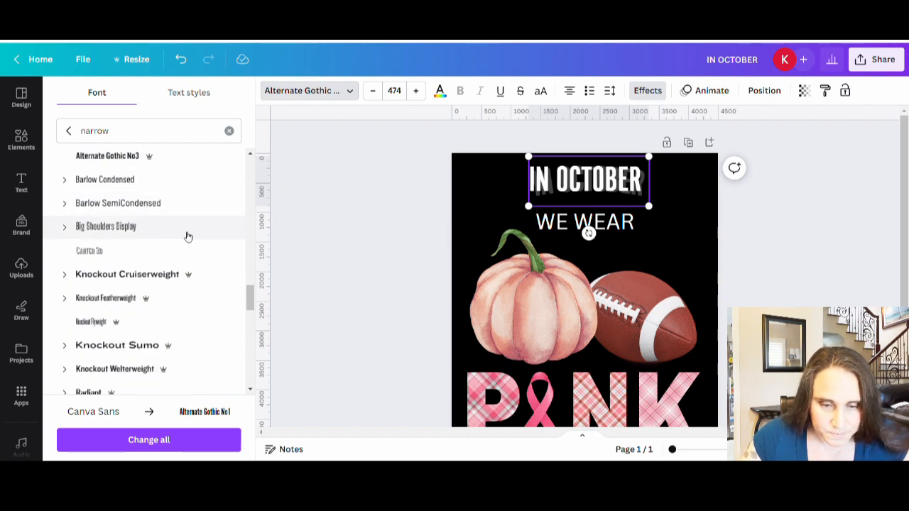
scroll(189, 236, "down", 2)
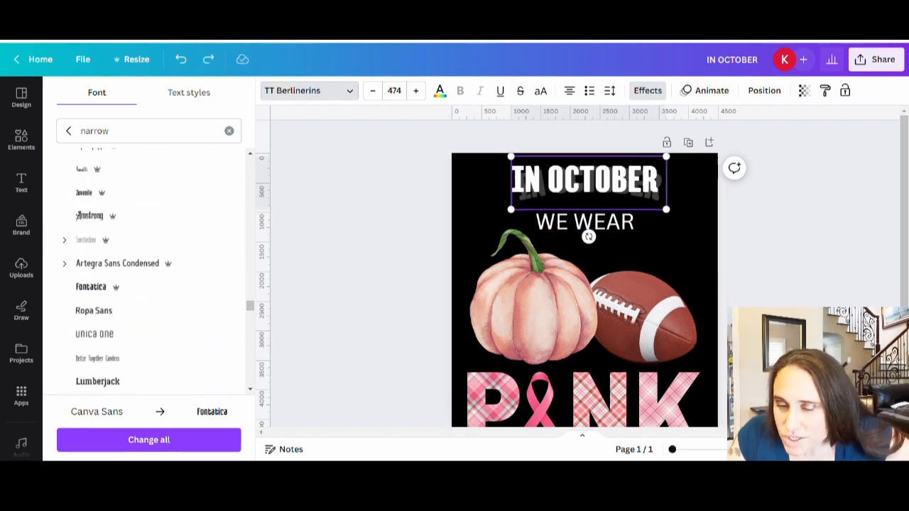
Step: Enlarge the curved IN OCTOBER text to size 771 and position it across the top of the black design
left_click(680, 202)
left_click(639, 196)
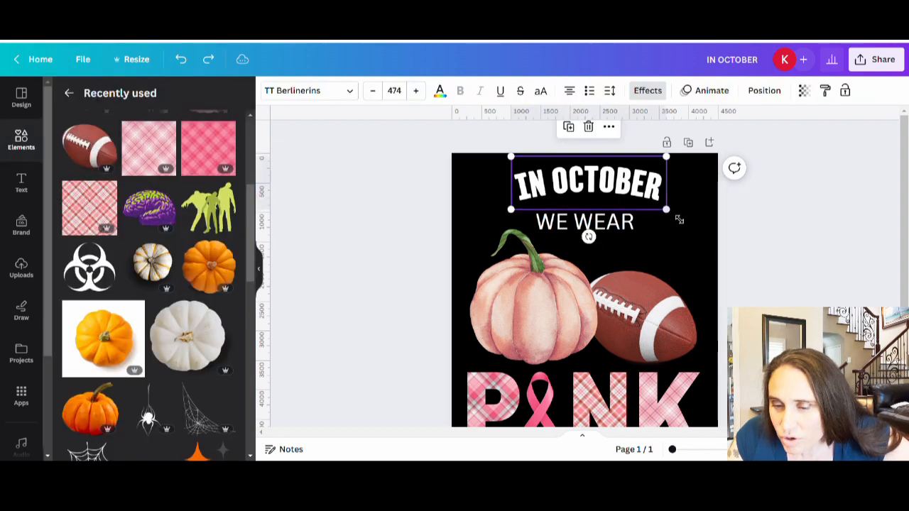
left_click_drag(668, 216, 621, 196)
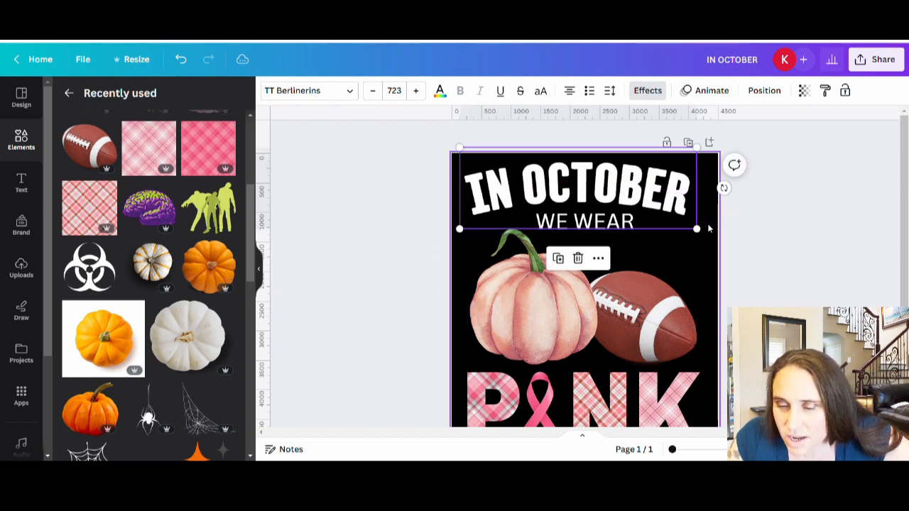
left_click_drag(703, 227, 717, 244)
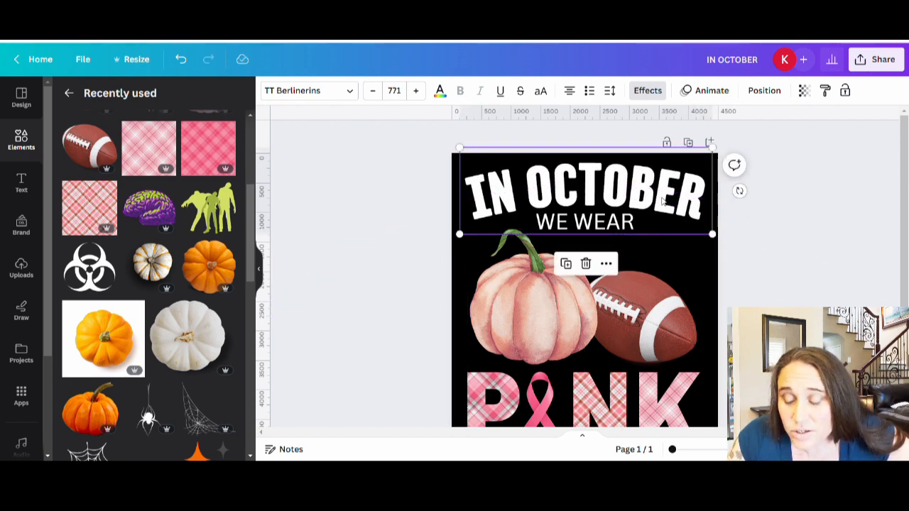
left_click_drag(670, 202, 665, 201)
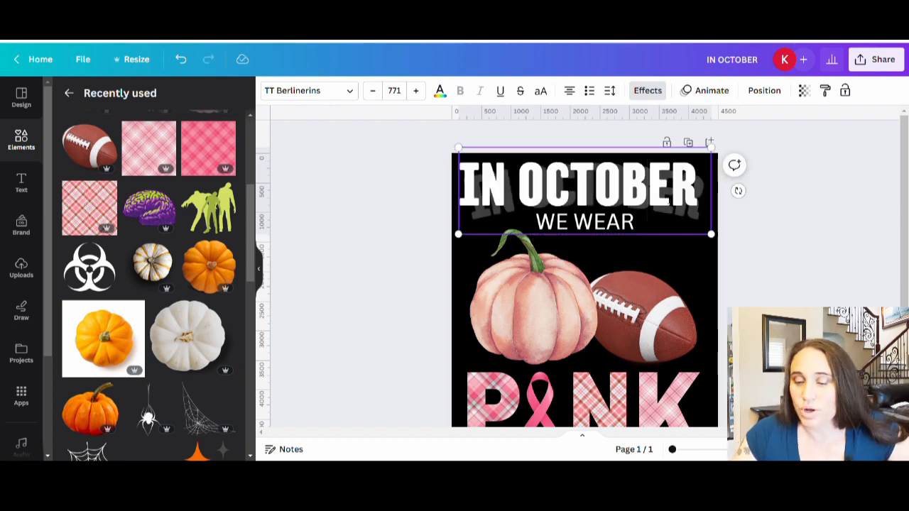
left_click(800, 259)
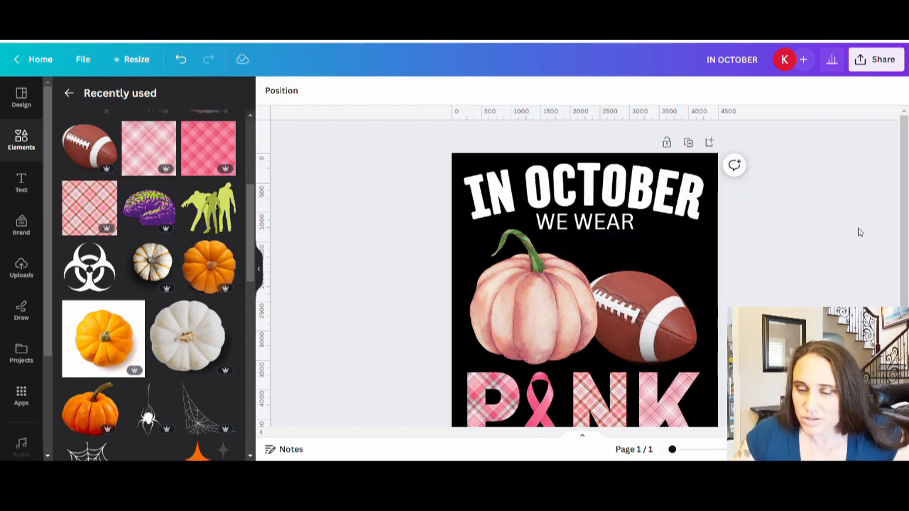
Step: Move the WE WEAR text slightly down and set the curve of the IN OCTOBER text to 41
left_click_drag(605, 230, 611, 237)
left_click(645, 204)
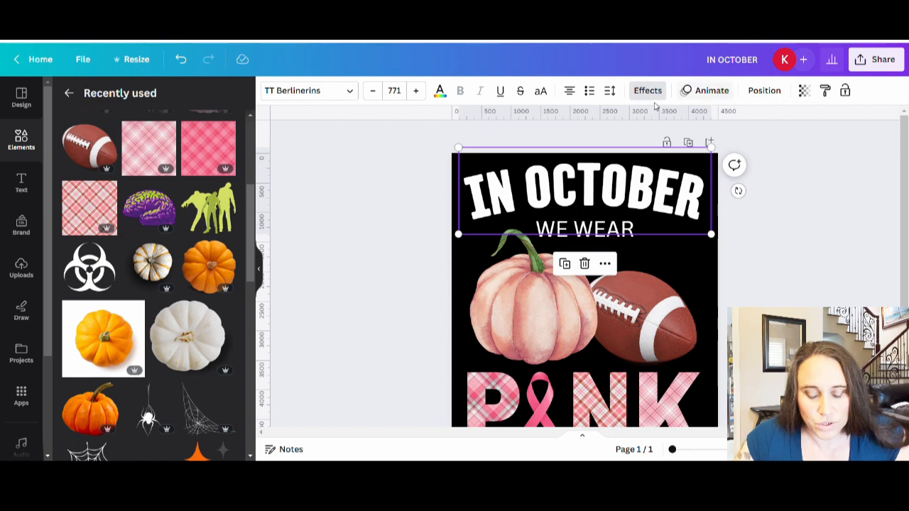
left_click(648, 90)
scroll(187, 382, "down", 3)
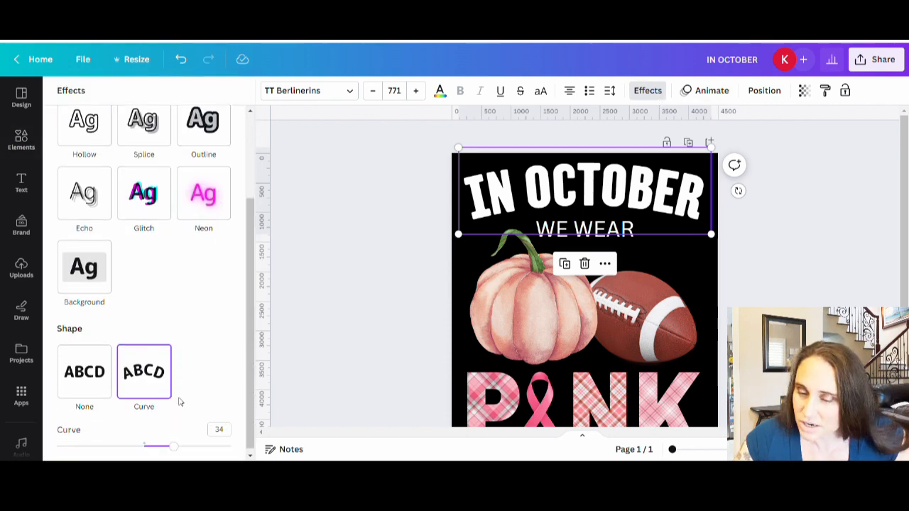
left_click_drag(183, 445, 182, 446)
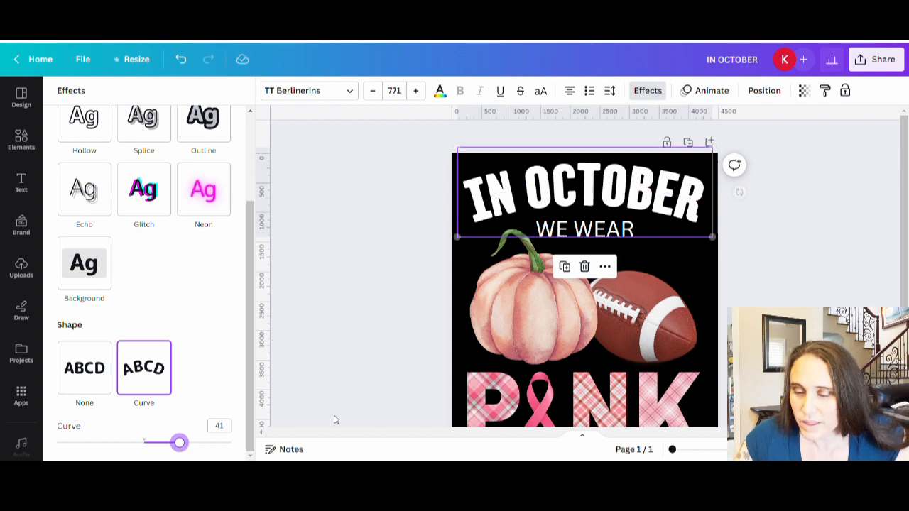
left_click(740, 192)
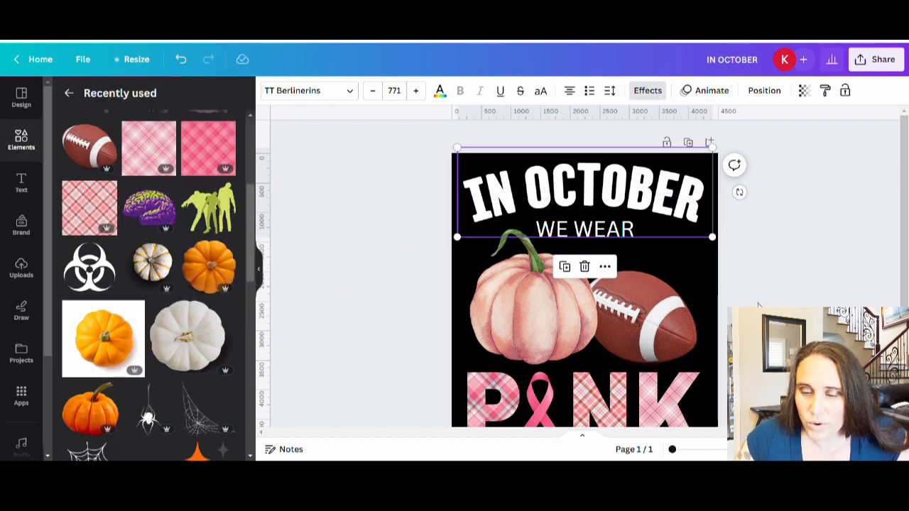
Step: Open the font choices for the WE WEAR text and clear the narrow font search
left_click(589, 228)
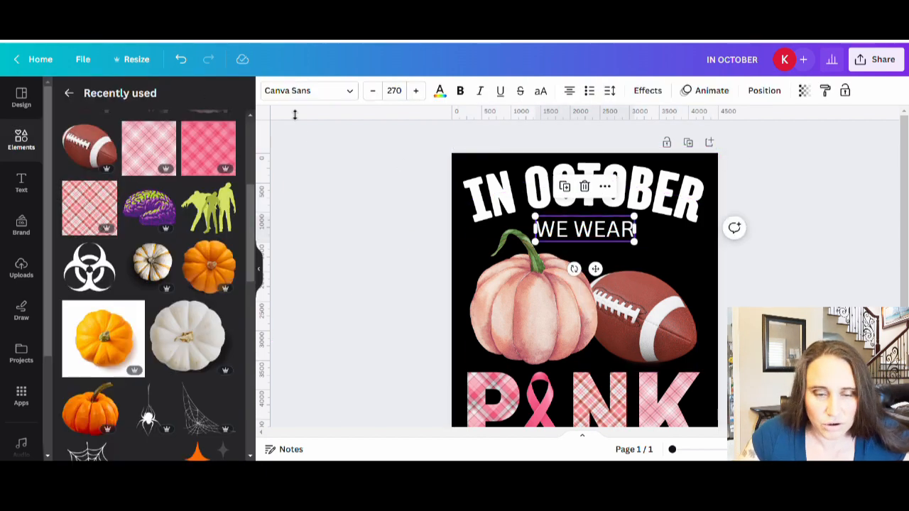
left_click(285, 90)
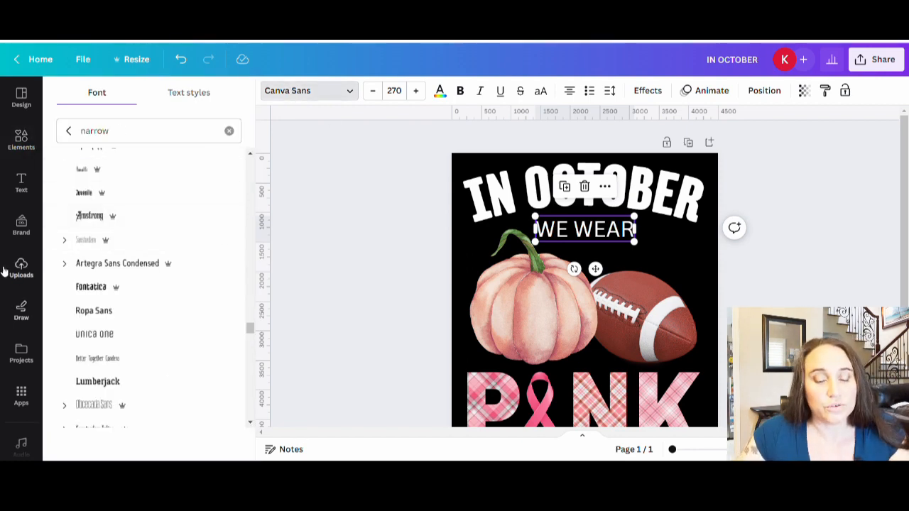
scroll(134, 274, "up", 2)
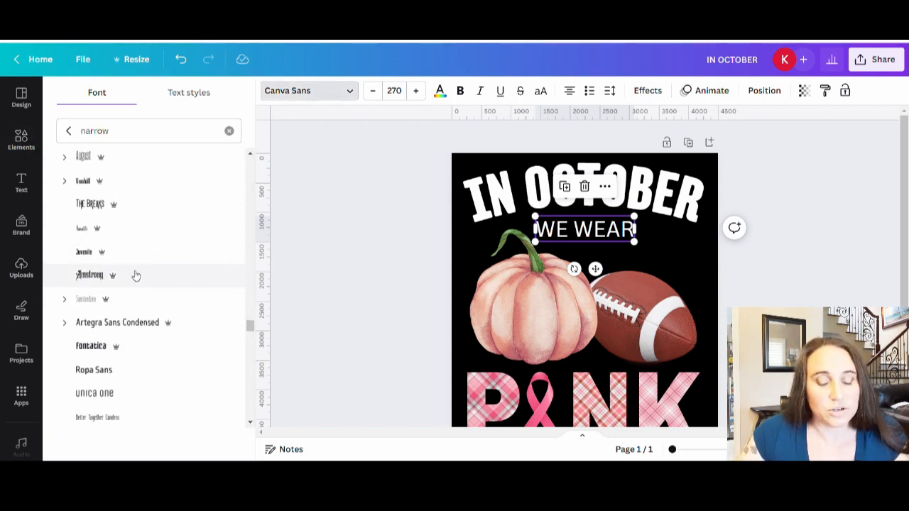
left_click(68, 131)
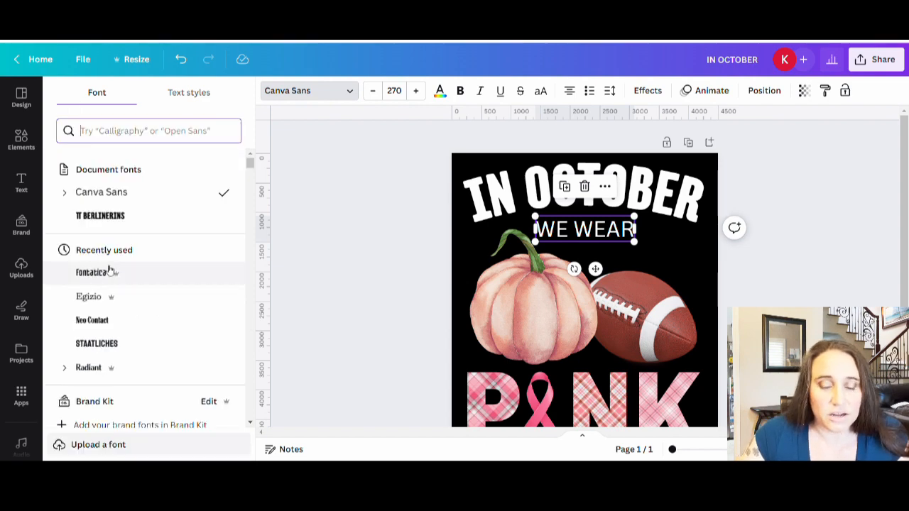
left_click(146, 133)
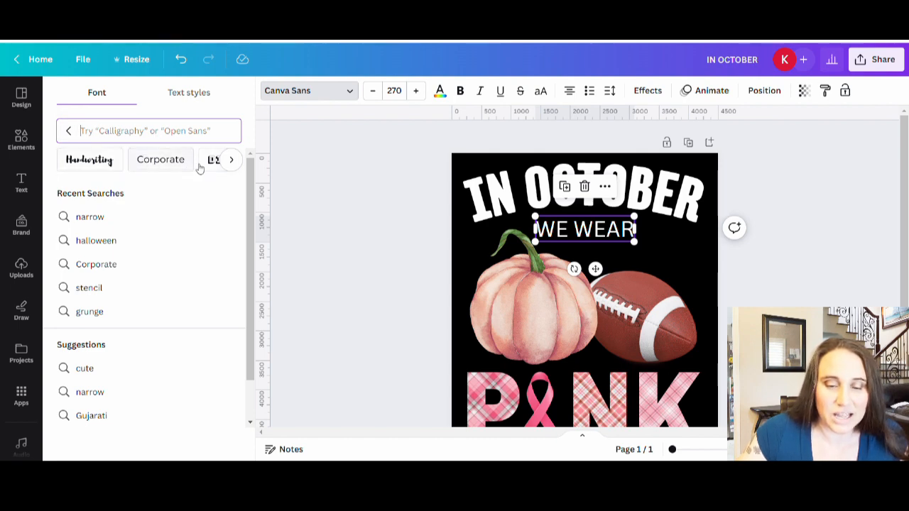
Step: Look through the suggested font style categories, from Handwriting and Corporate through to Sports and Blackletter
left_click(230, 160)
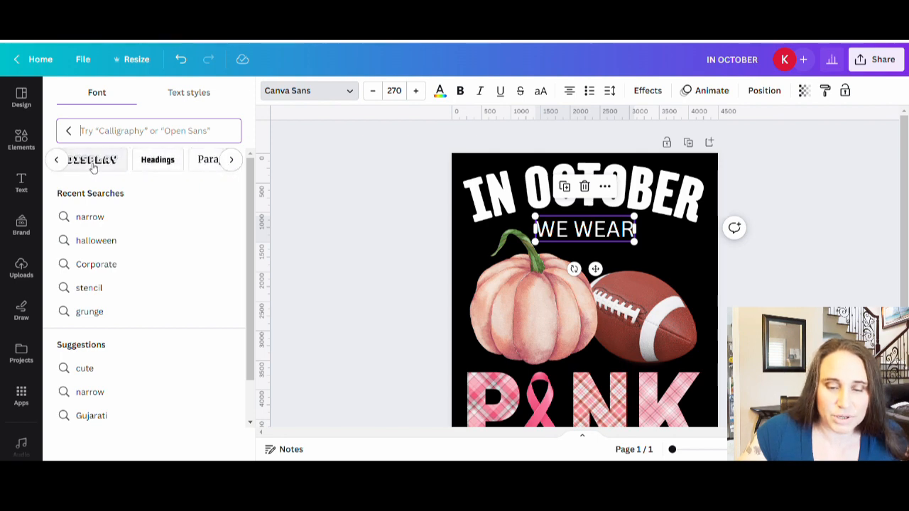
left_click(235, 164)
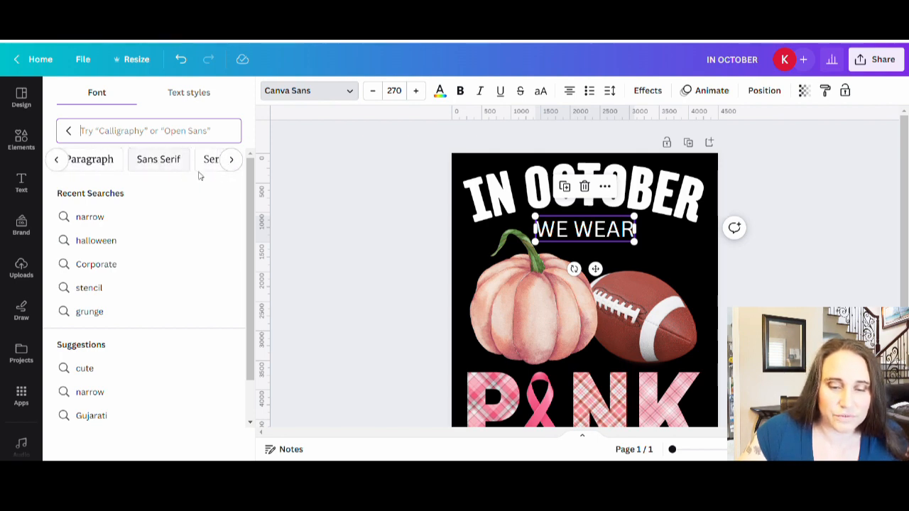
left_click(233, 161)
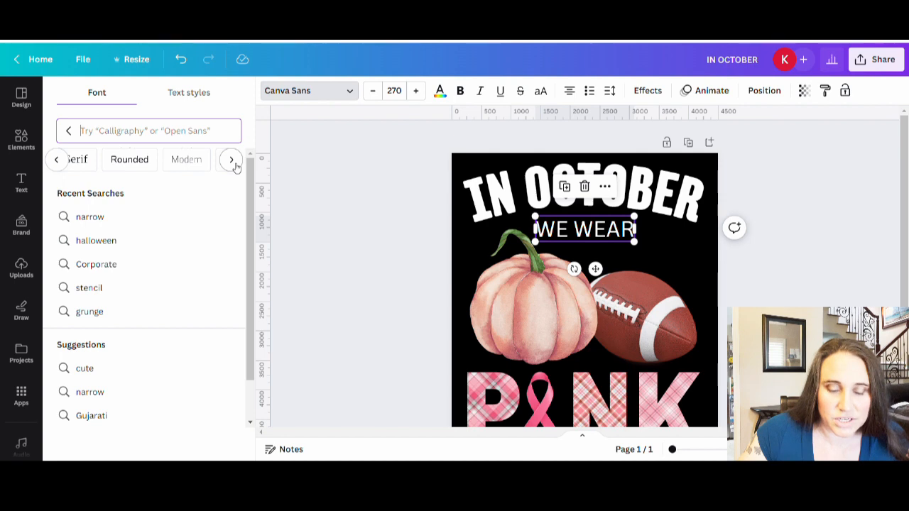
left_click(232, 161)
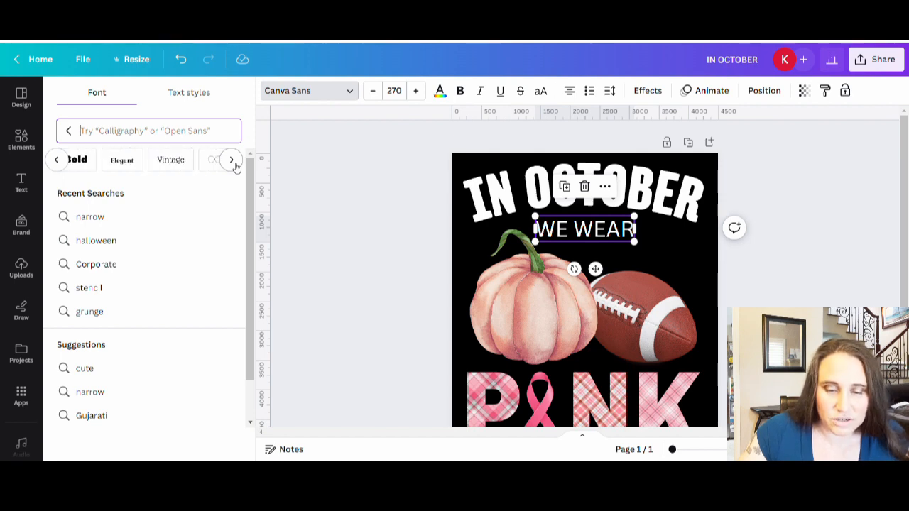
left_click(233, 162)
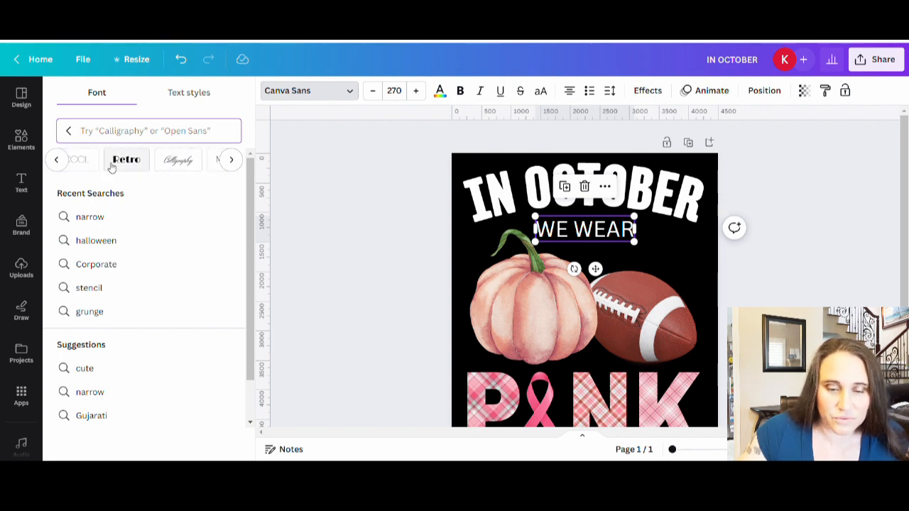
left_click(232, 162)
left_click(232, 162)
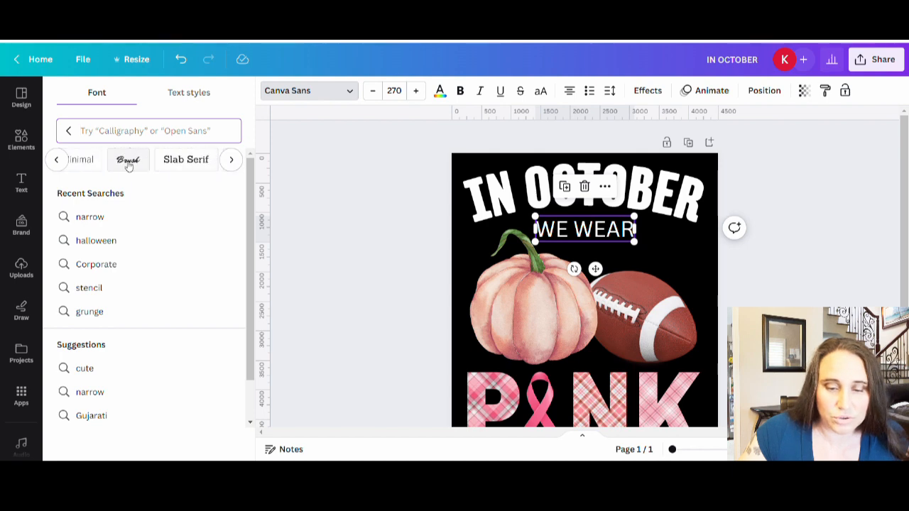
left_click(234, 163)
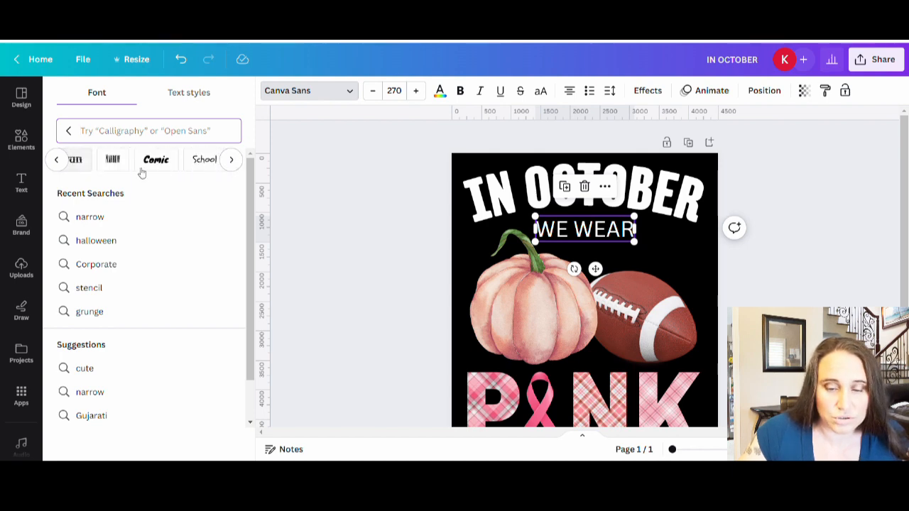
left_click(231, 163)
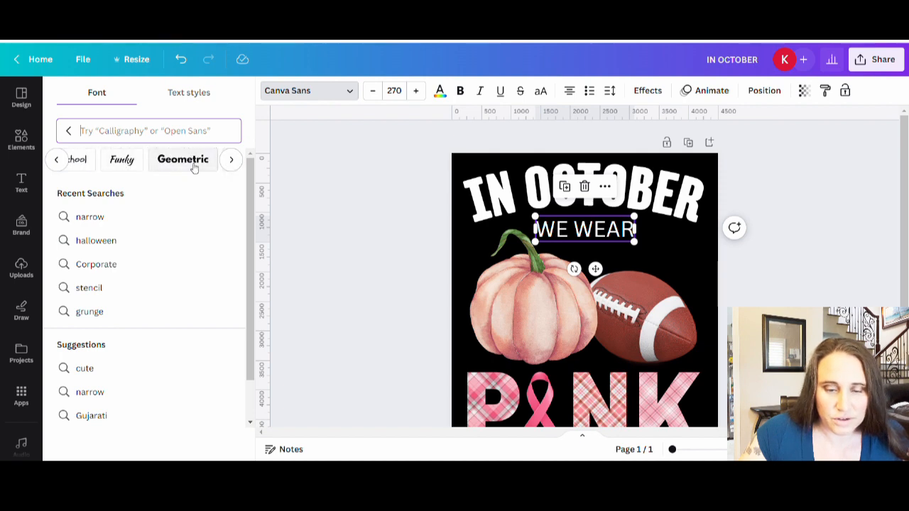
left_click(232, 162)
left_click(233, 162)
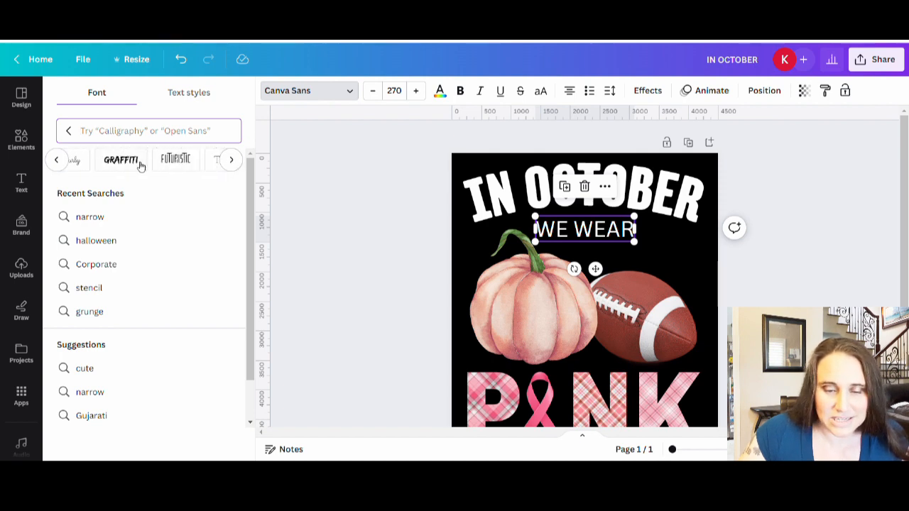
left_click(232, 162)
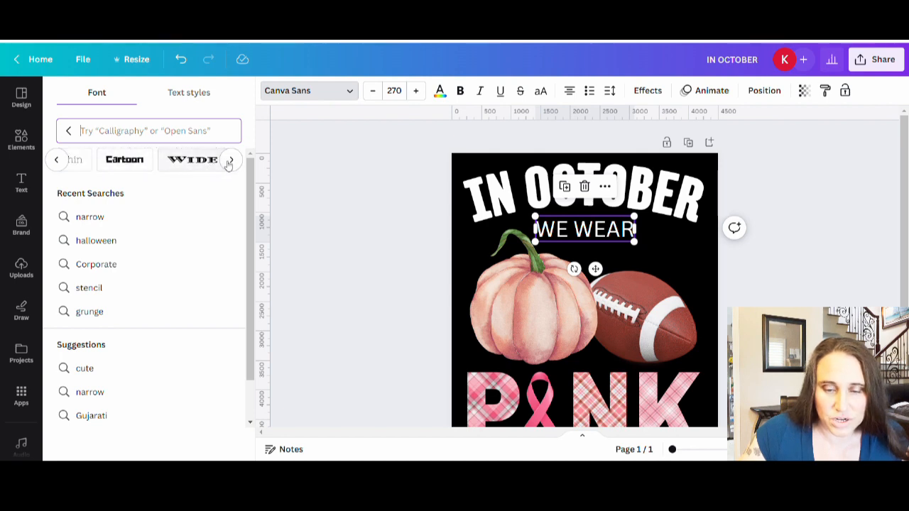
left_click(232, 160)
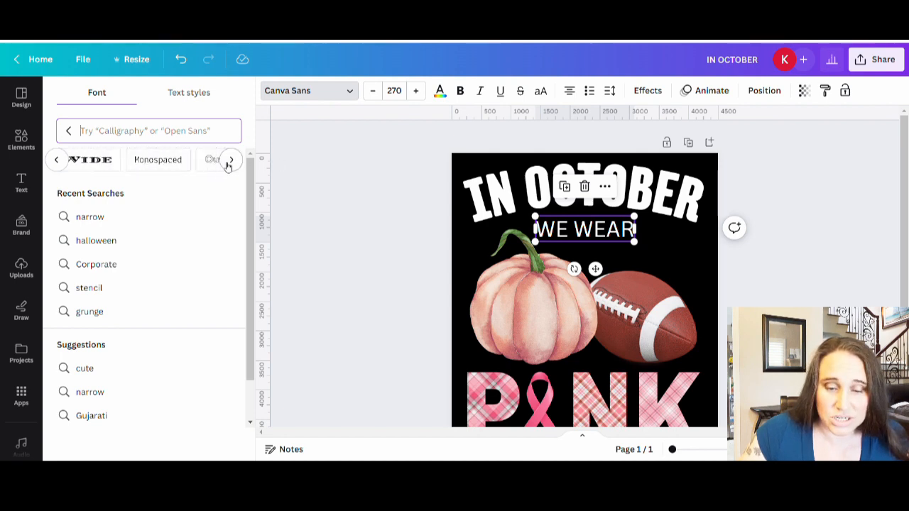
left_click(231, 160)
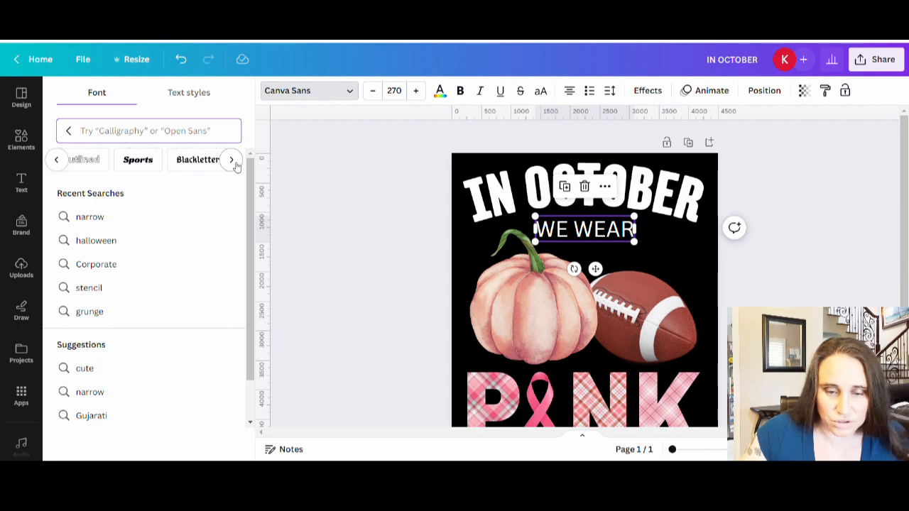
left_click(231, 161)
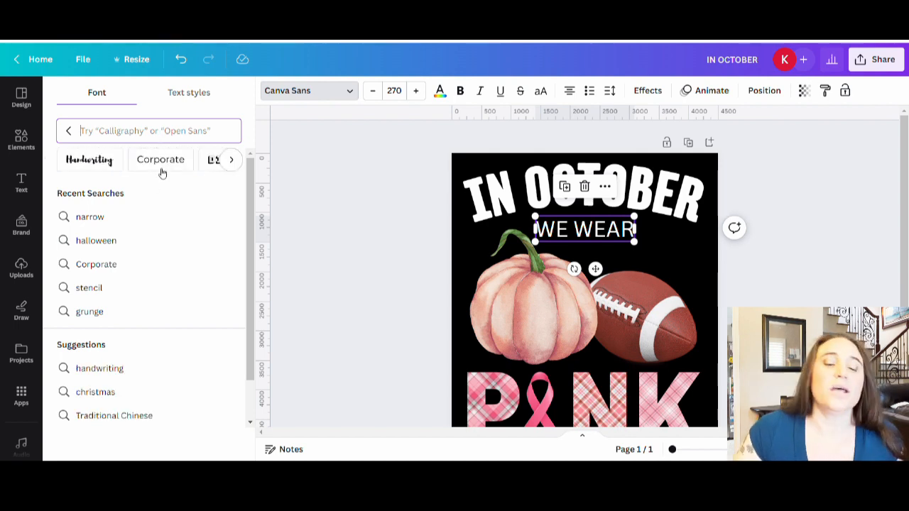
Step: Browse the Corporate font category and apply the Alike font to the WE WEAR text
left_click(163, 172)
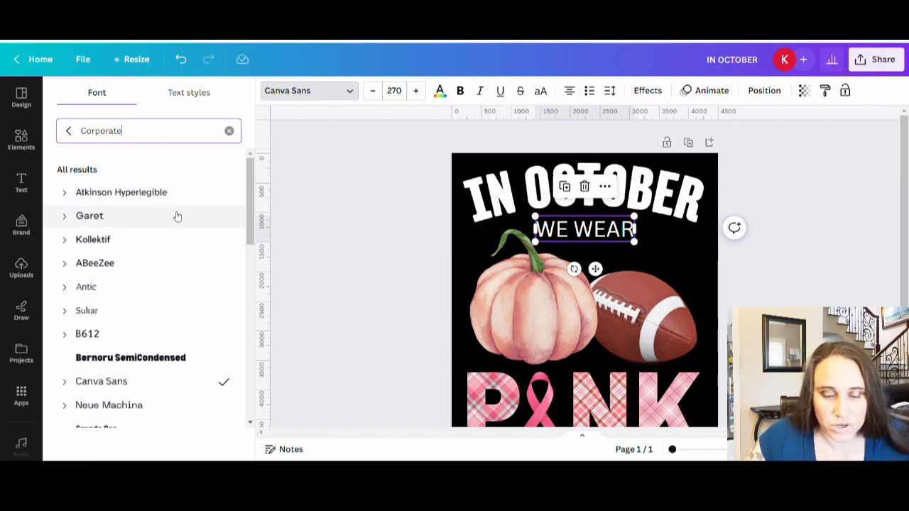
scroll(168, 221, "down", 2)
scroll(177, 220, "down", 4)
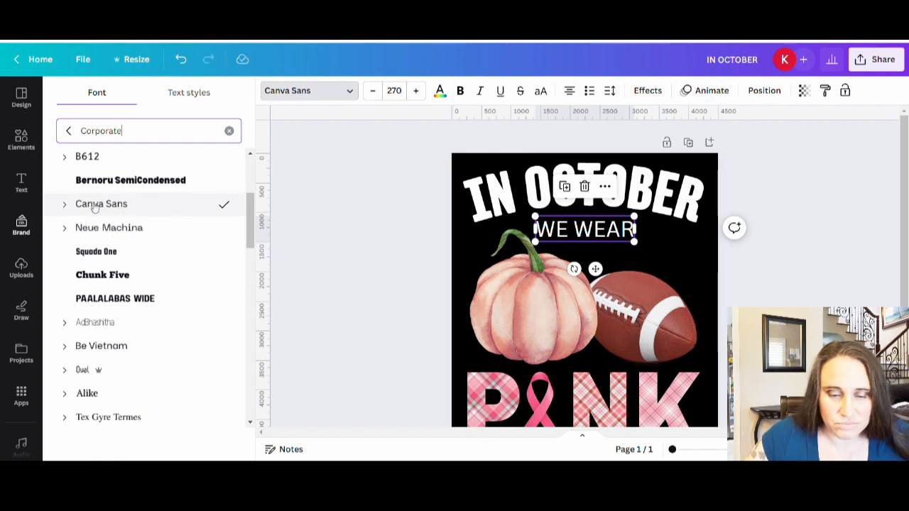
scroll(167, 192, "down", 3)
scroll(177, 199, "down", 3)
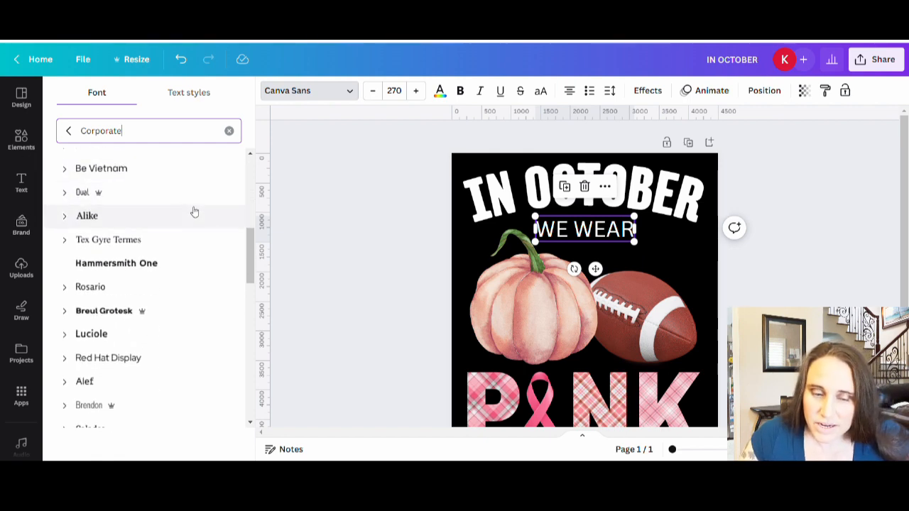
left_click(97, 216)
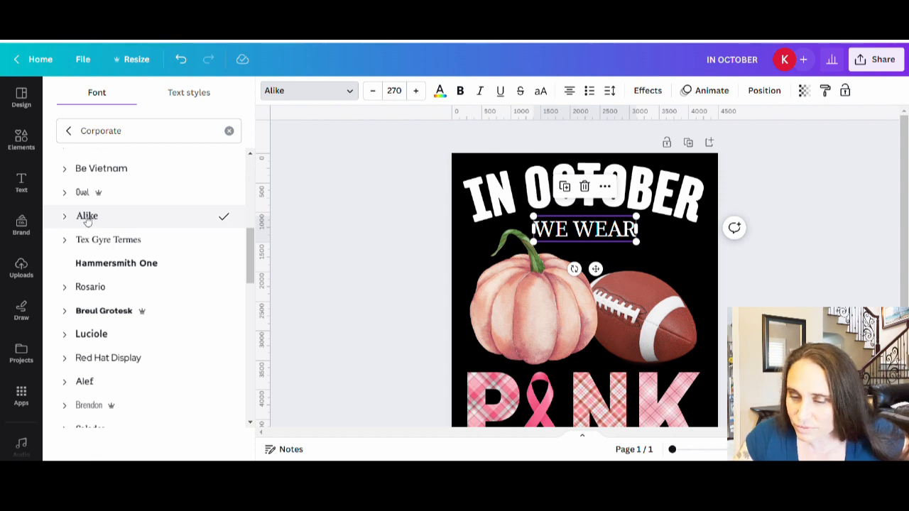
left_click(607, 248)
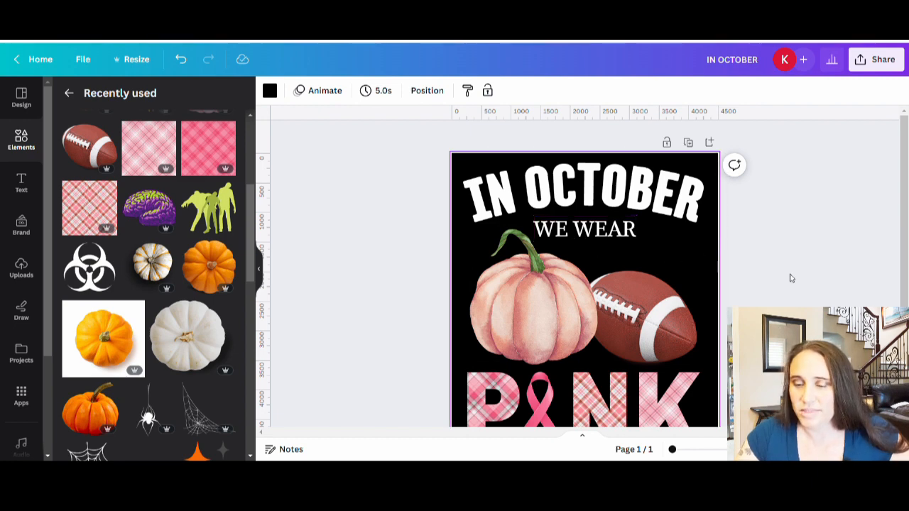
Step: Recolor the IN OCTOBER text with the light pink #F3ADBC taken from the plaid photo colors
scroll(625, 229, "down", 1)
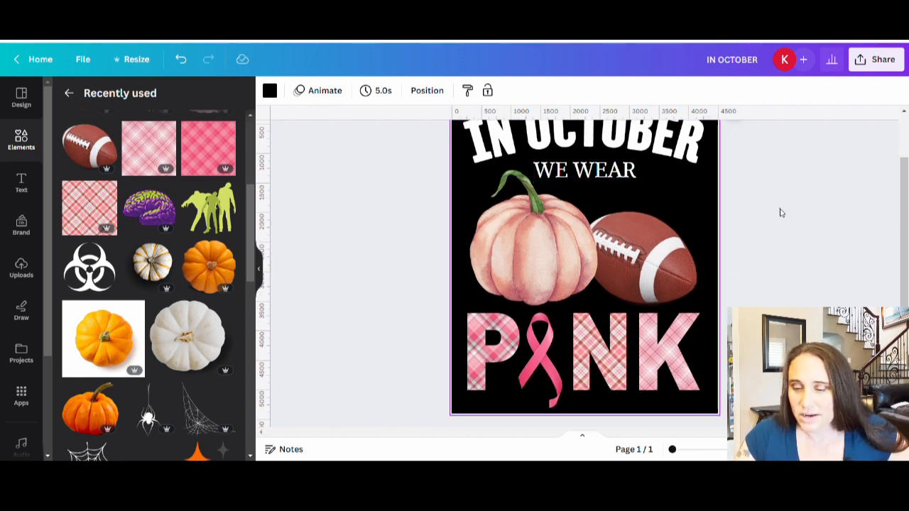
scroll(779, 211, "up", 1)
left_click(701, 186)
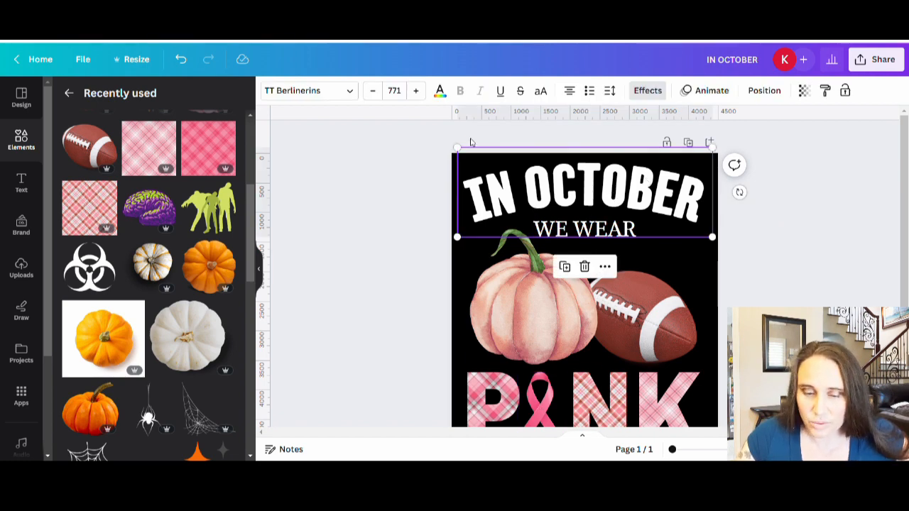
left_click(440, 91)
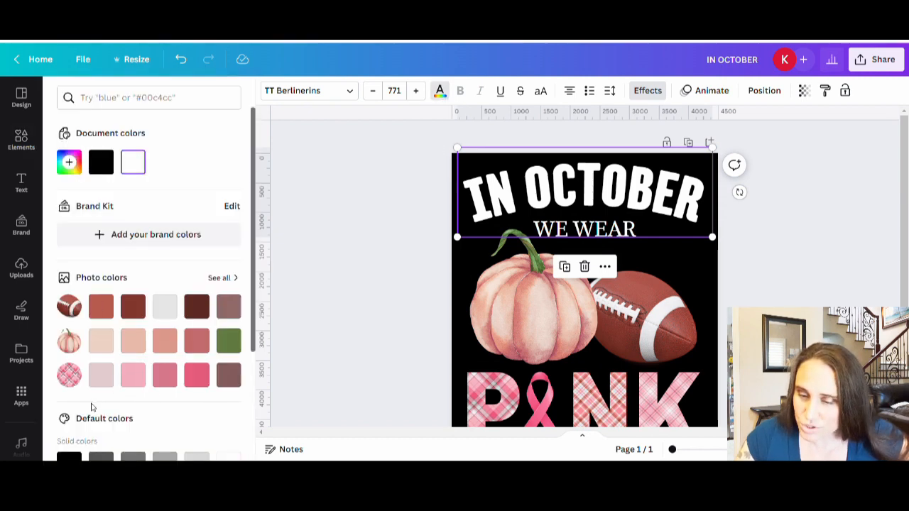
left_click(134, 378)
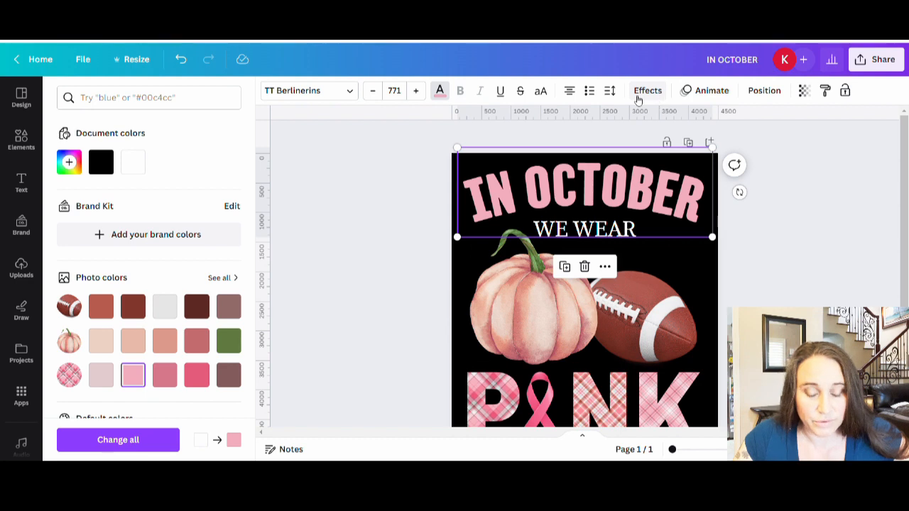
Step: Add a Shadow effect to the IN OCTOBER text and set its transparency to 100
left_click(643, 91)
left_click(149, 171)
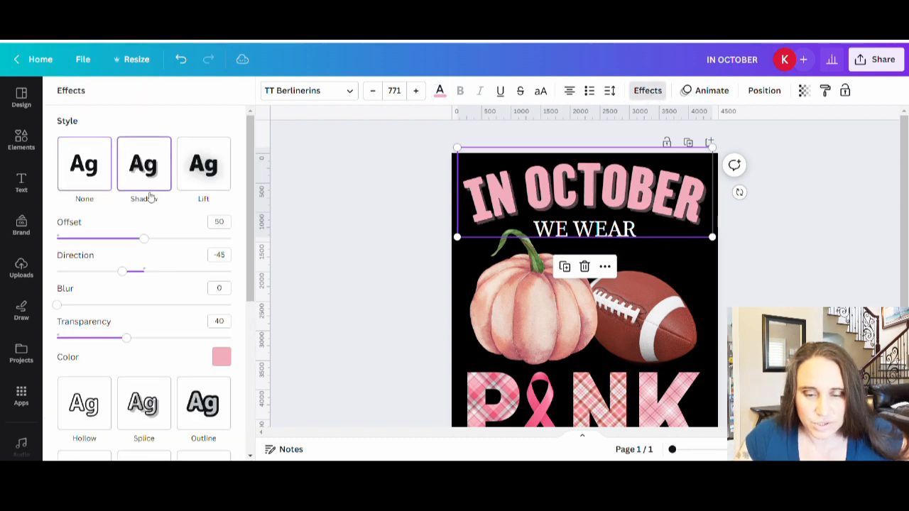
scroll(151, 256, "down", 2)
left_click_drag(151, 220, 231, 220)
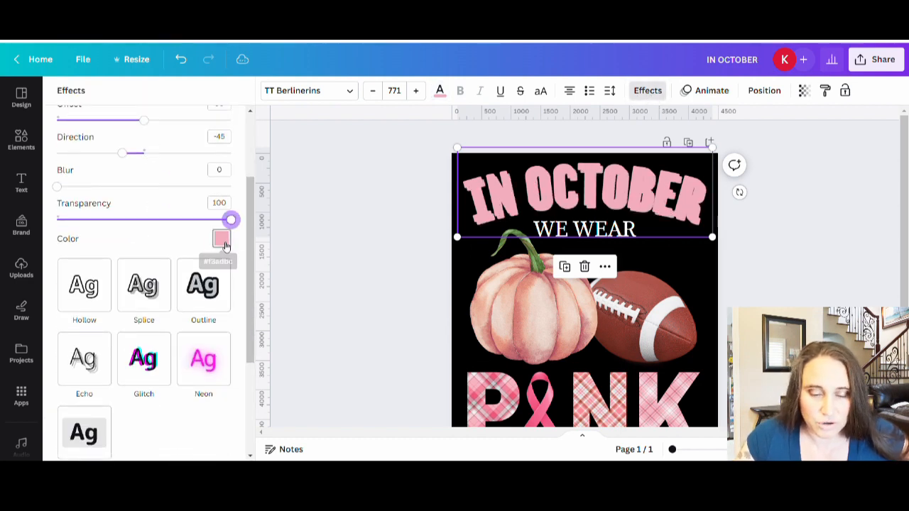
Step: Set the IN OCTOBER shadow color to #F8729A by sampling the pink ribbon
left_click(221, 239)
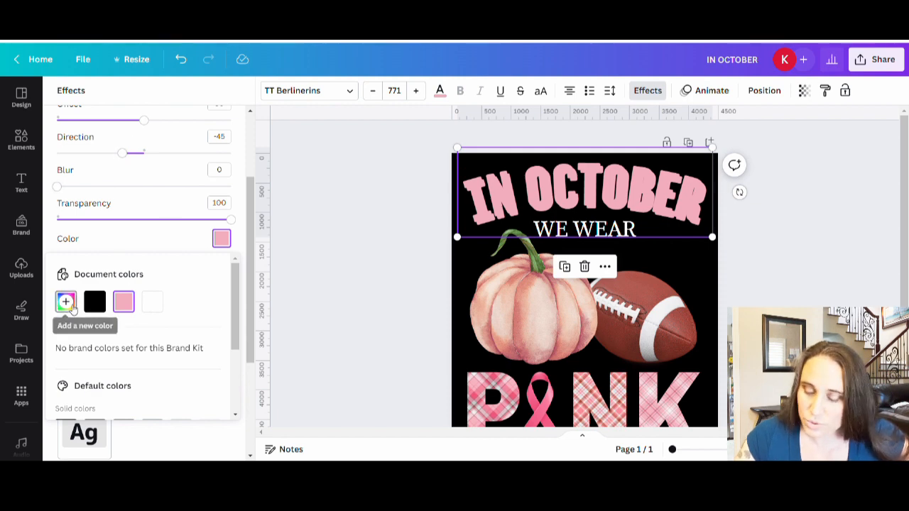
left_click(66, 301)
left_click(219, 423)
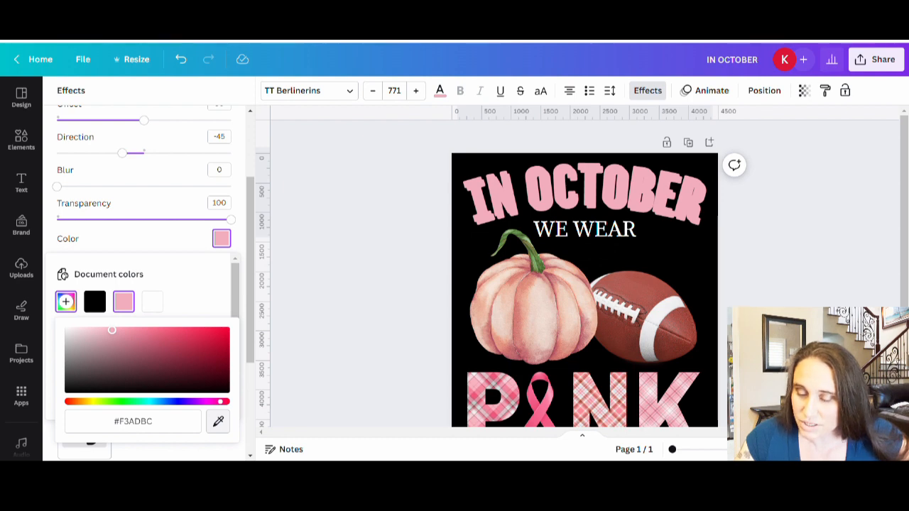
left_click(545, 408)
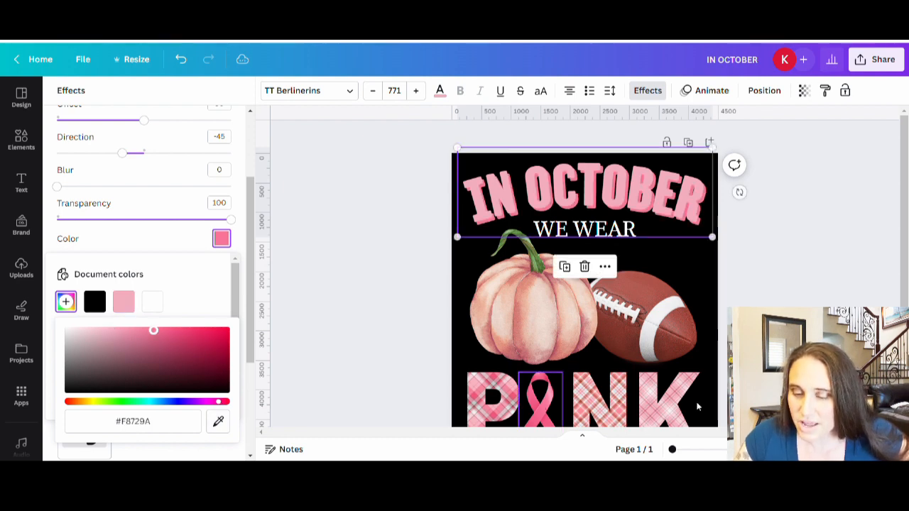
scroll(859, 276, "down", 2)
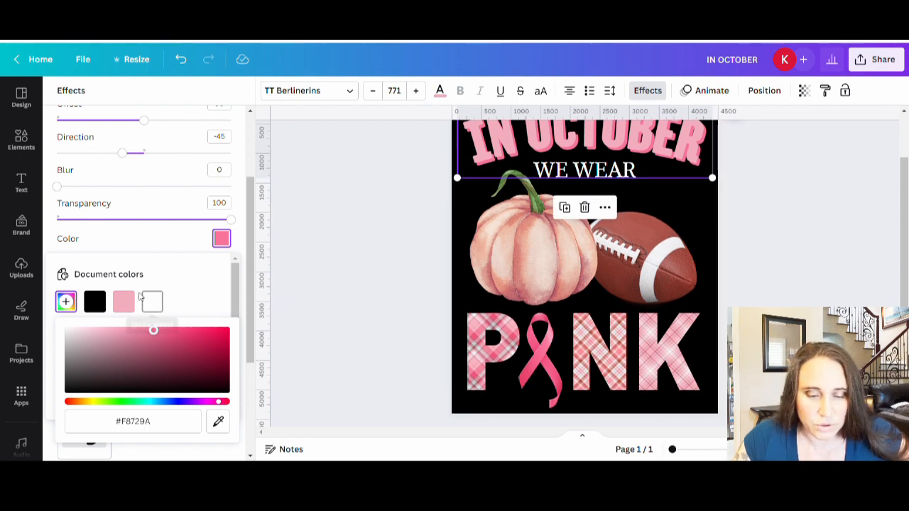
Step: Resample the IN OCTOBER shadow color from the plaid letter P
left_click(159, 311)
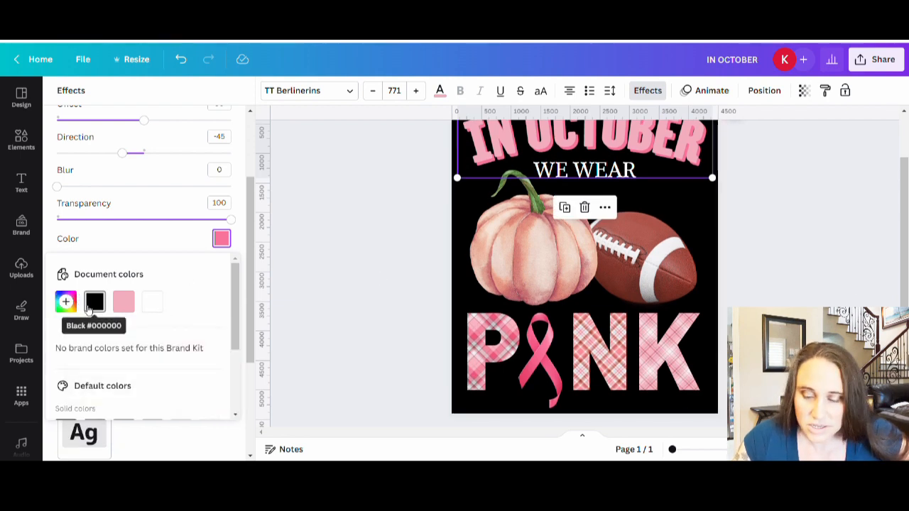
left_click(66, 303)
left_click(219, 421)
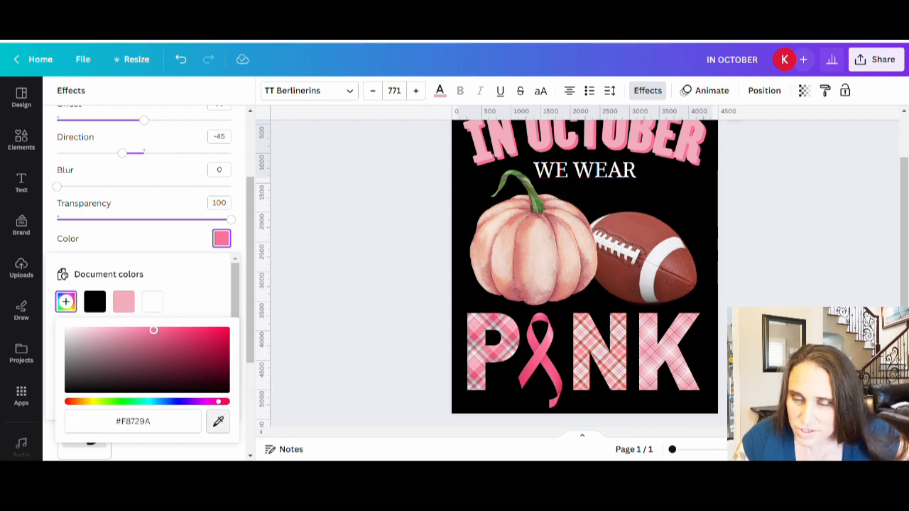
left_click(474, 382)
left_click(339, 304)
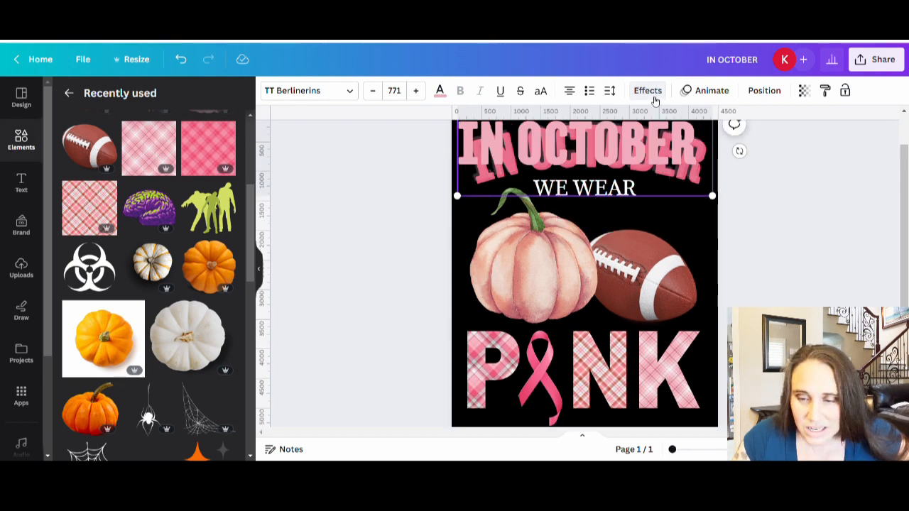
Step: Reduce the shadow offset of the IN OCTOBER text so the shadow sits closer to the letters
left_click(648, 90)
left_click_drag(144, 243, 96, 242)
left_click(362, 303)
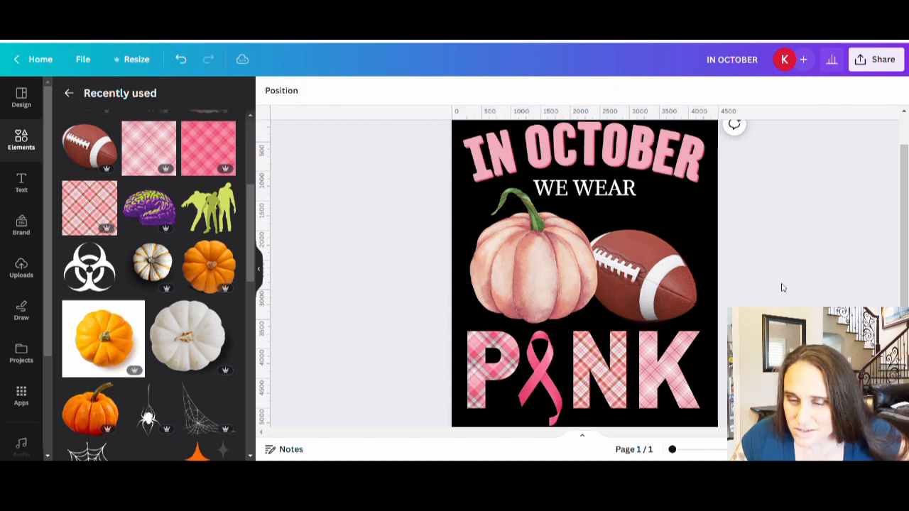
scroll(821, 301, "up", 1)
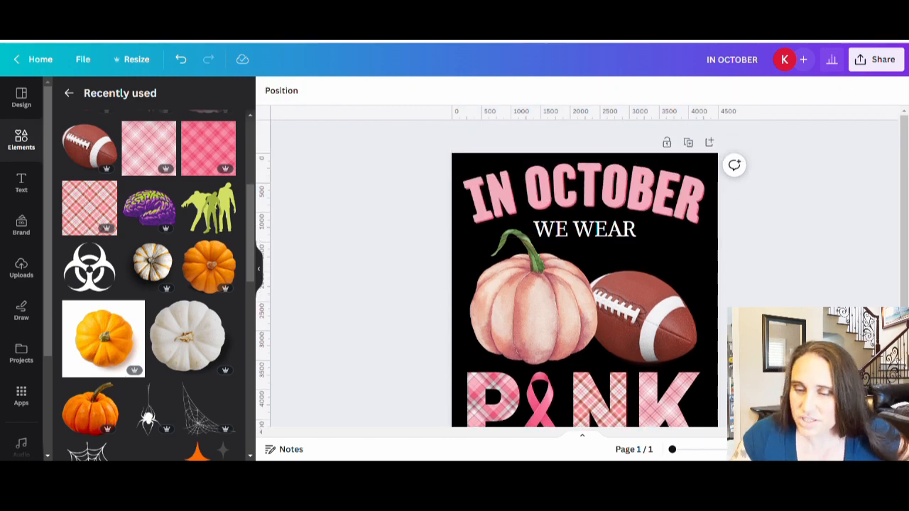
scroll(751, 207, "down", 1)
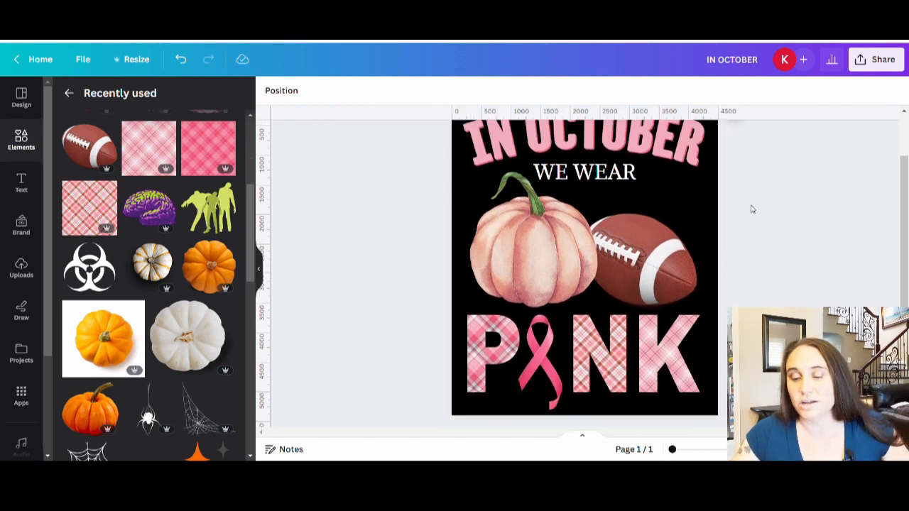
scroll(727, 197, "up", 1)
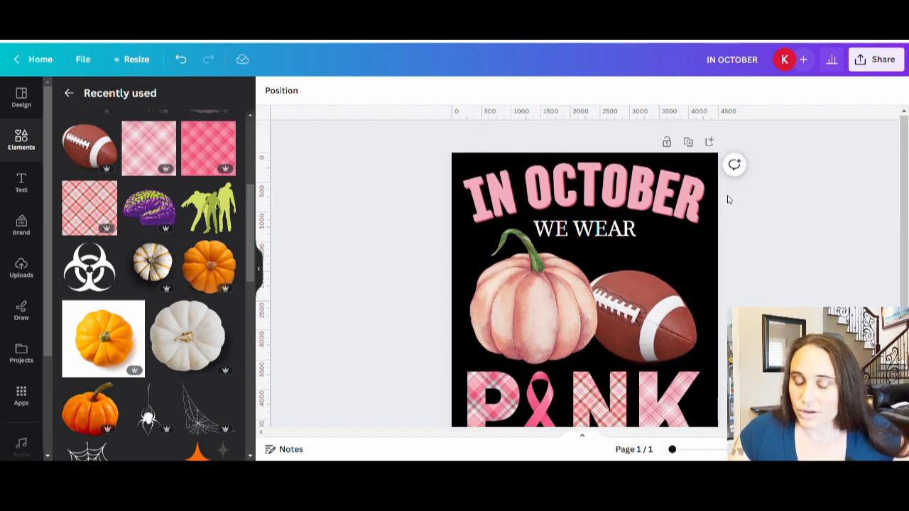
Step: Recolor the WE WEAR text, trying two pinks from the plaid photo colors before sampling pale pink #FFCCD4 from the plaid letter K
scroll(728, 208, "down", 1)
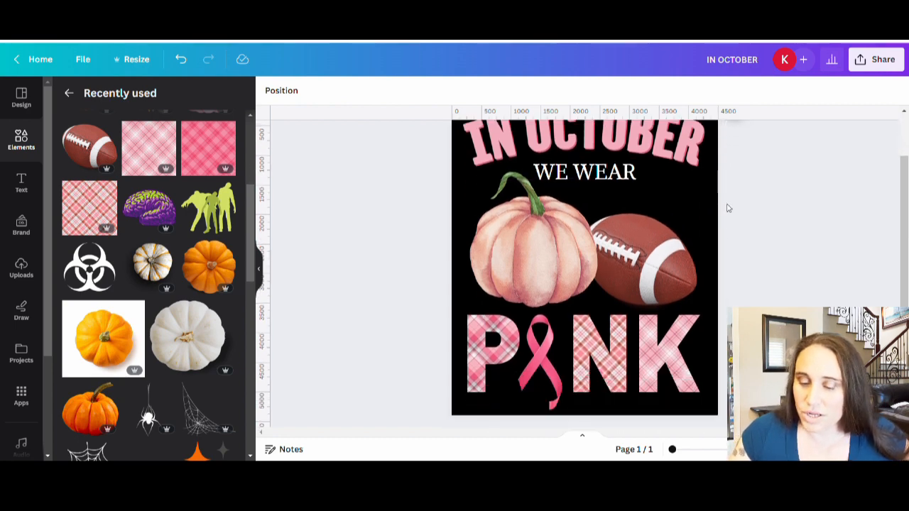
left_click(582, 178)
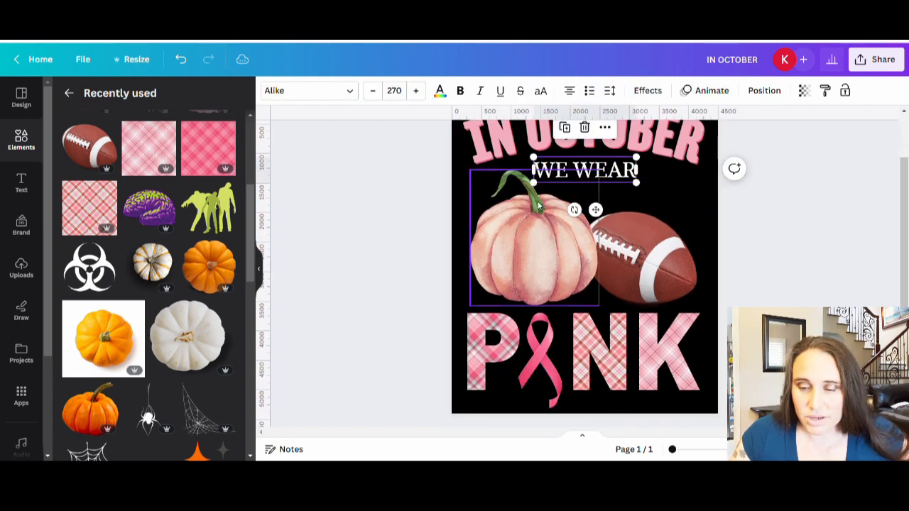
left_click(440, 92)
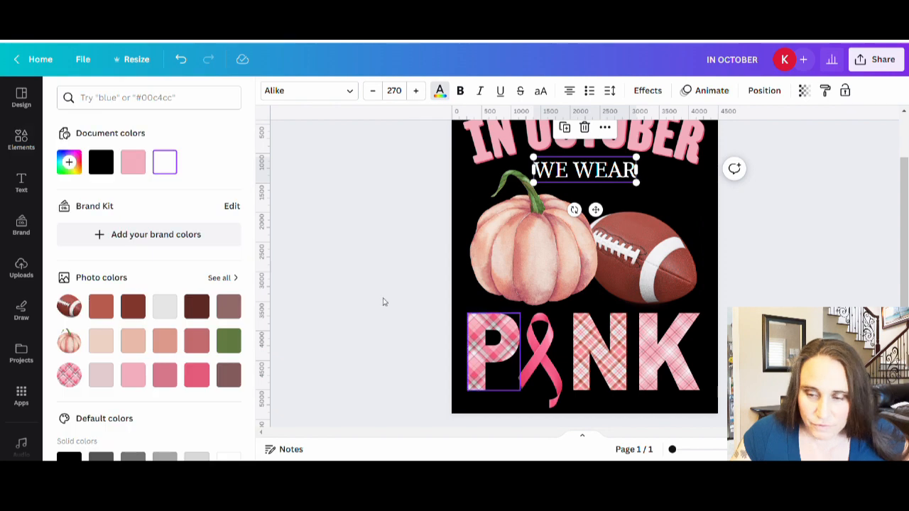
left_click(197, 375)
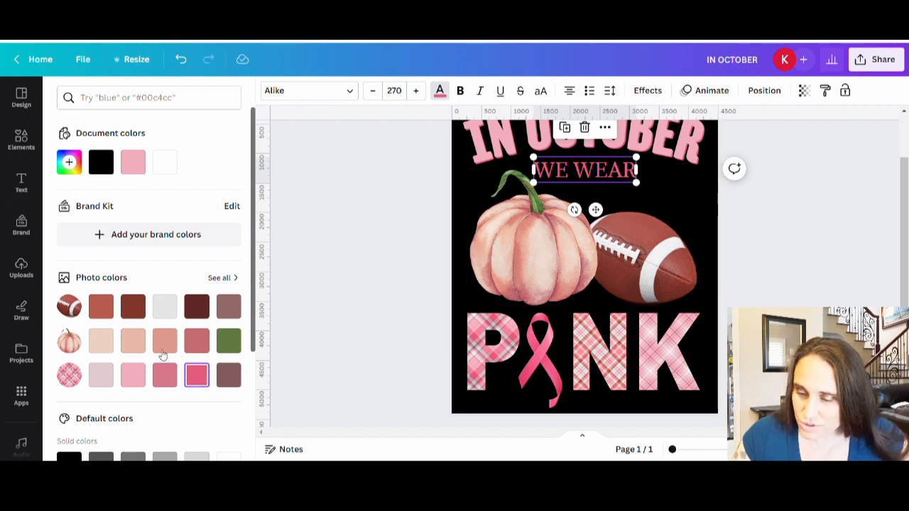
left_click(135, 380)
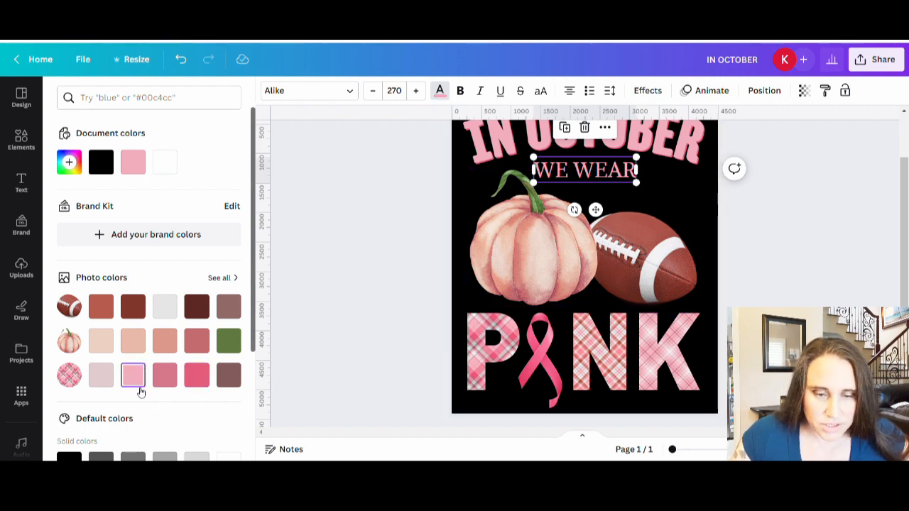
left_click(82, 167)
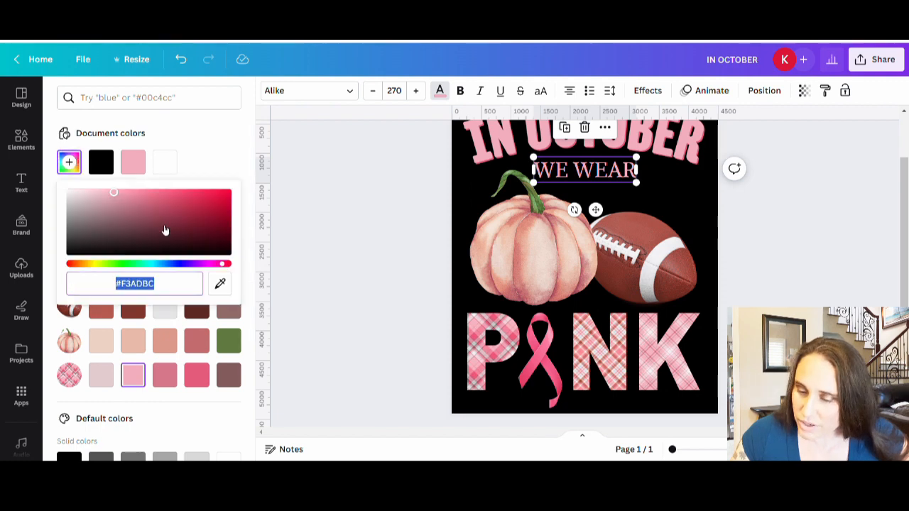
left_click(220, 285)
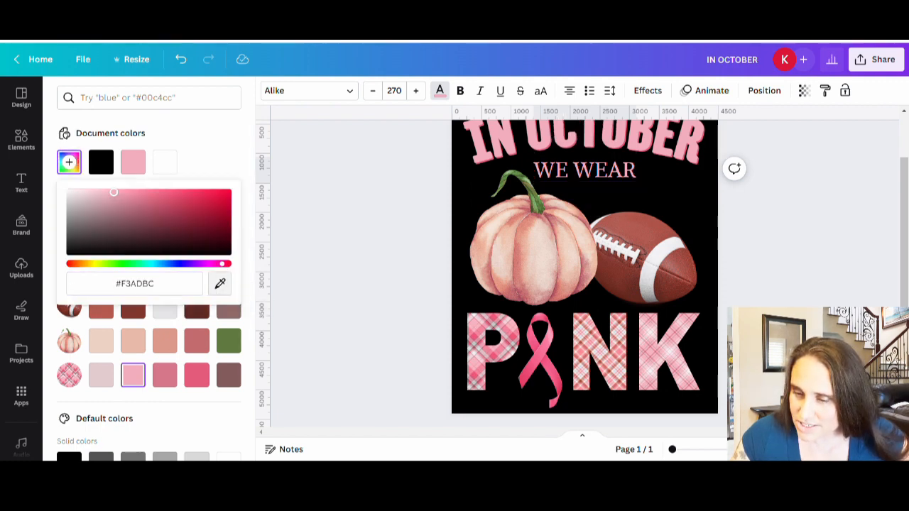
left_click(661, 362)
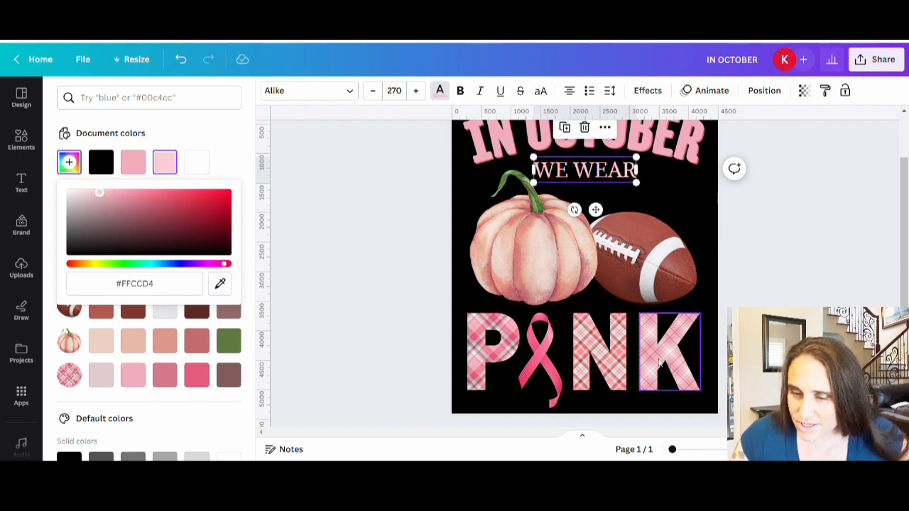
left_click(817, 283)
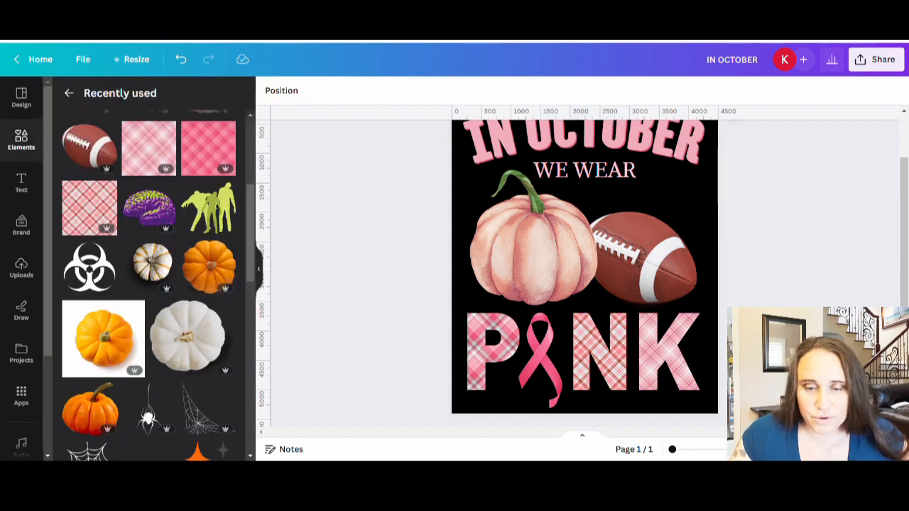
Step: Browse the photo filters for the football and apply the Vintage filter Fade to it
left_click(668, 260)
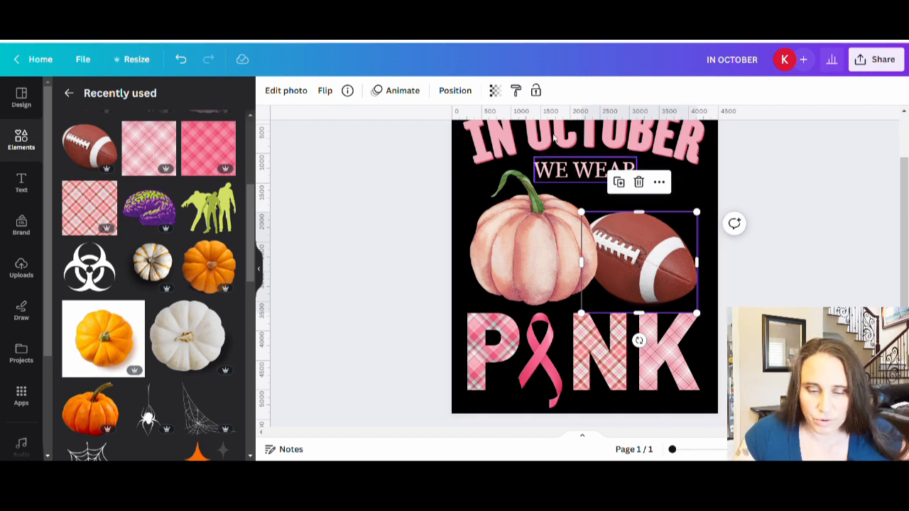
left_click(284, 91)
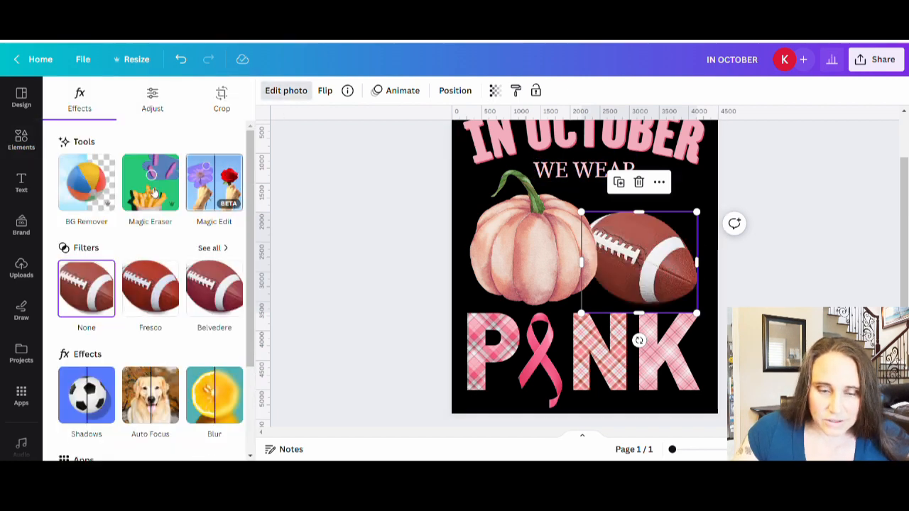
scroll(158, 183, "down", 1)
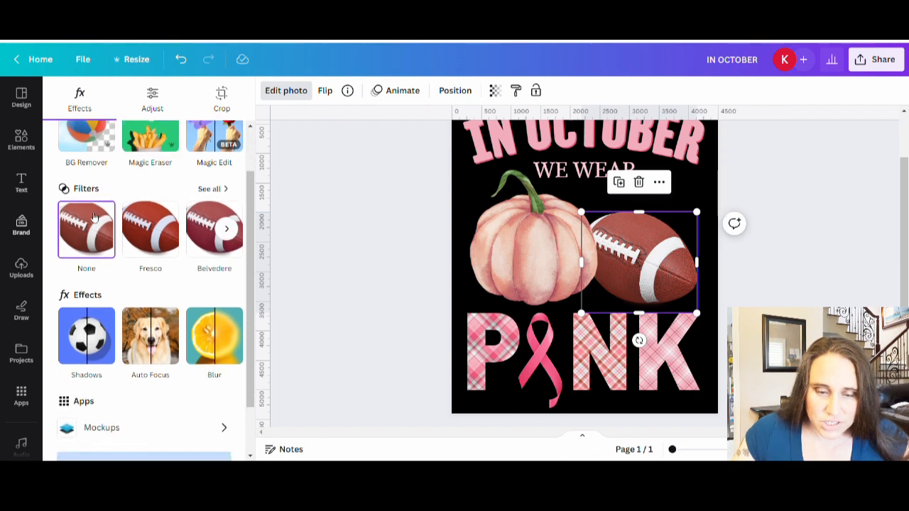
left_click(221, 191)
scroll(177, 163, "down", 3)
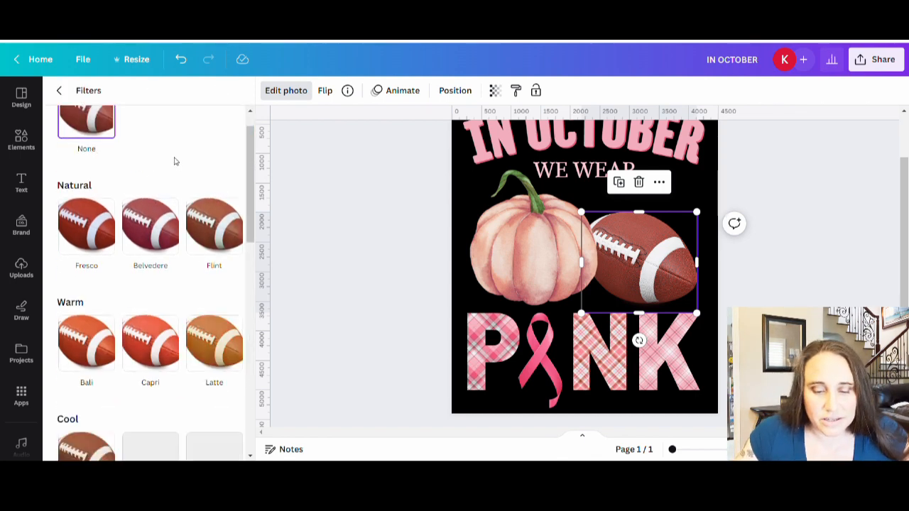
scroll(183, 156, "down", 5)
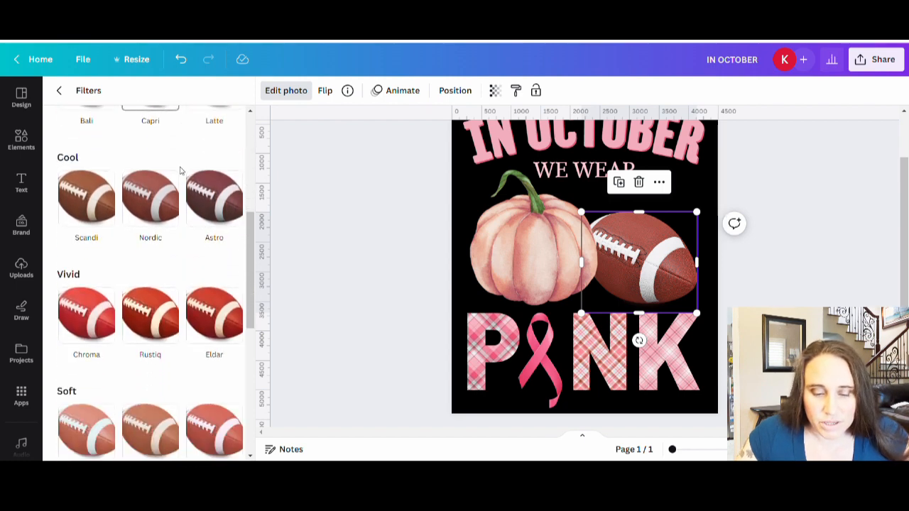
scroll(181, 171, "down", 2)
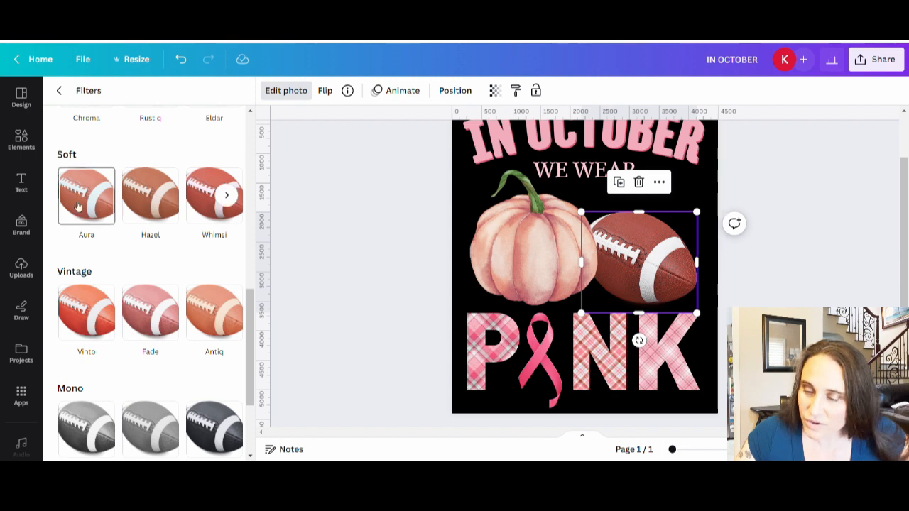
scroll(151, 299, "down", 1)
left_click(151, 261)
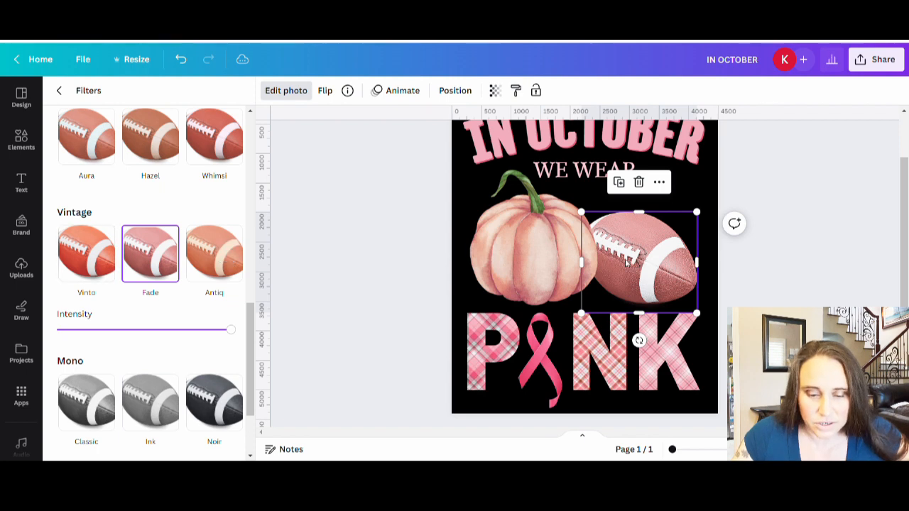
scroll(135, 248, "down", 2)
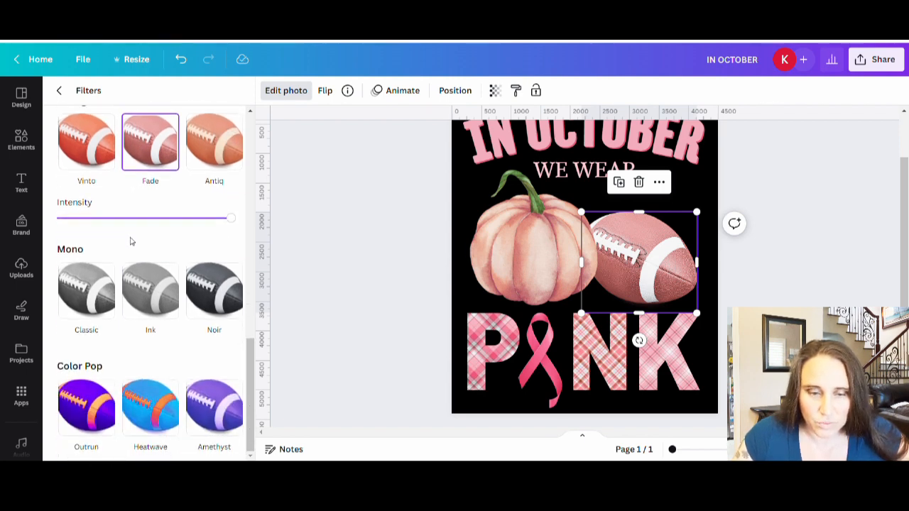
scroll(150, 325, "up", 1)
scroll(150, 324, "down", 1)
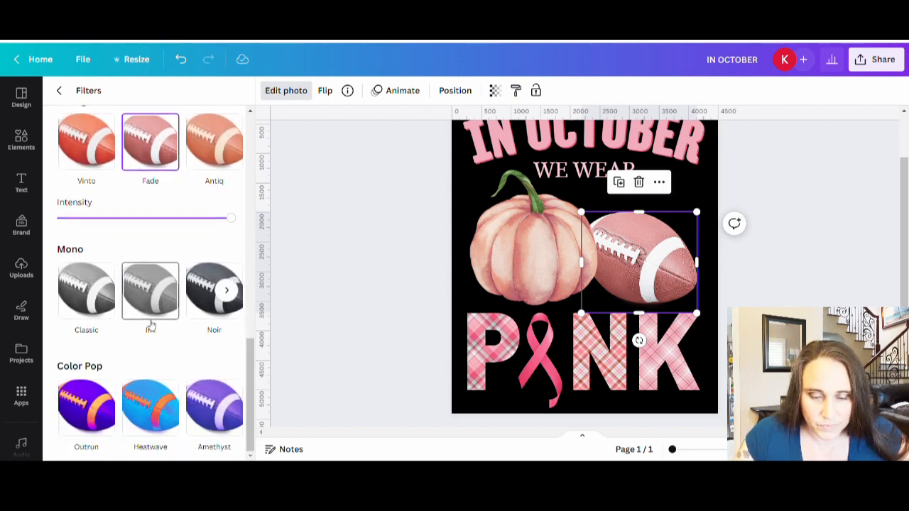
Step: Compare the other Vintage, Soft, Warm and Natural photo filters for the football, keeping the Fade filter applied
scroll(151, 324, "up", 3)
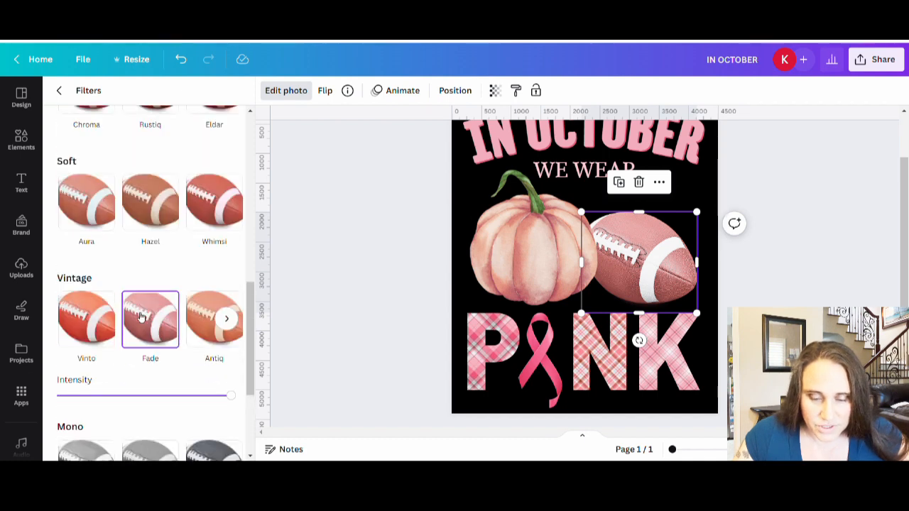
left_click(228, 319)
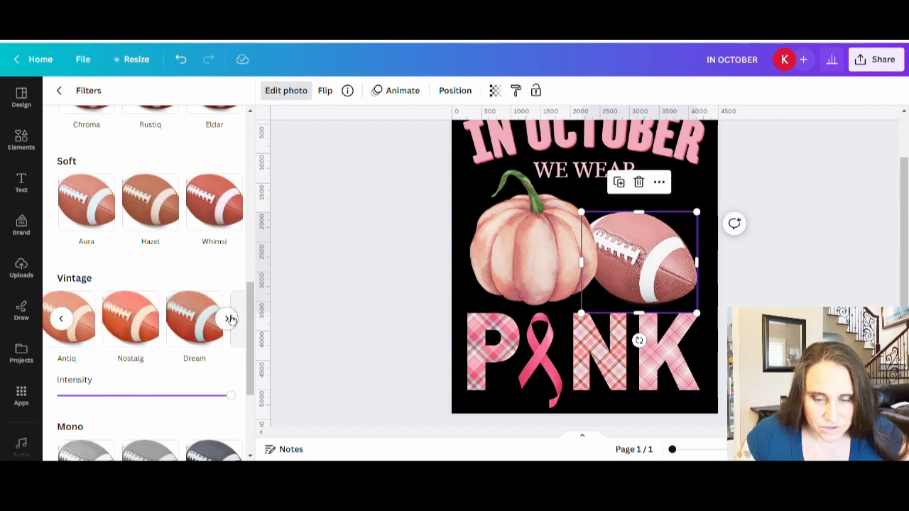
left_click(228, 319)
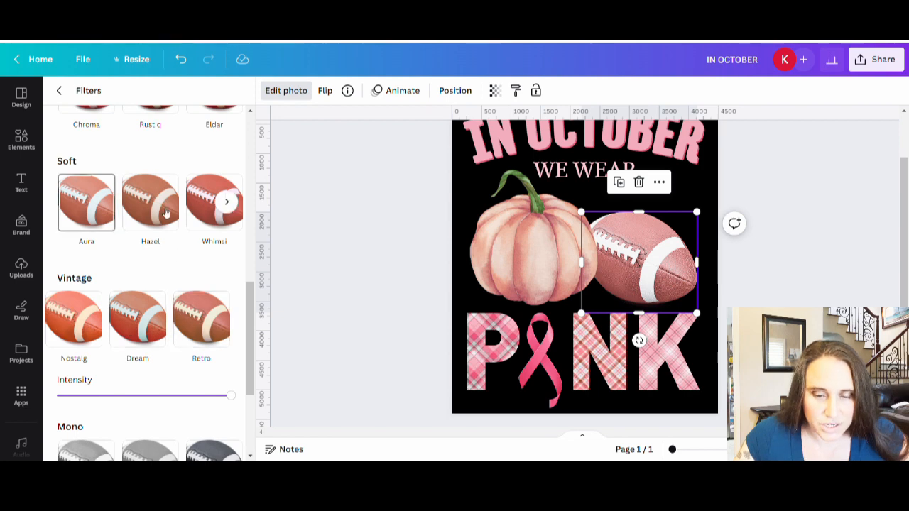
left_click(227, 202)
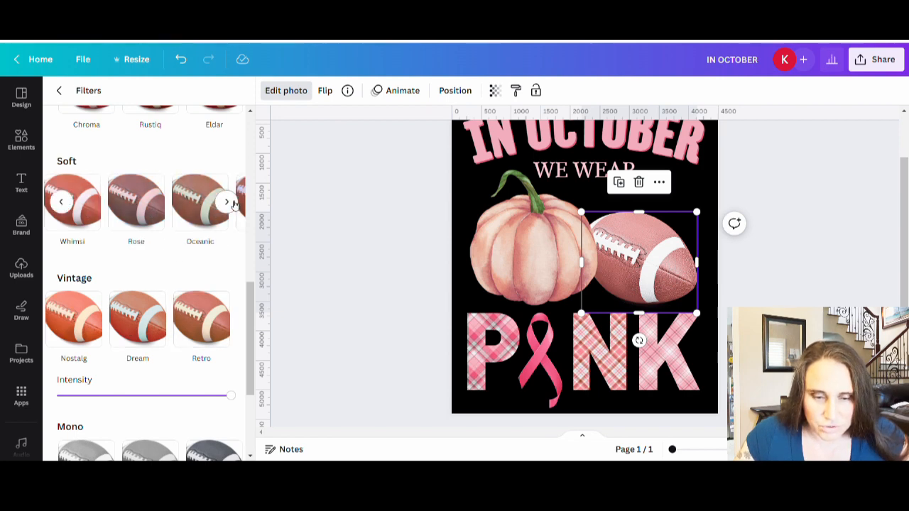
left_click(228, 202)
scroll(197, 300, "up", 3)
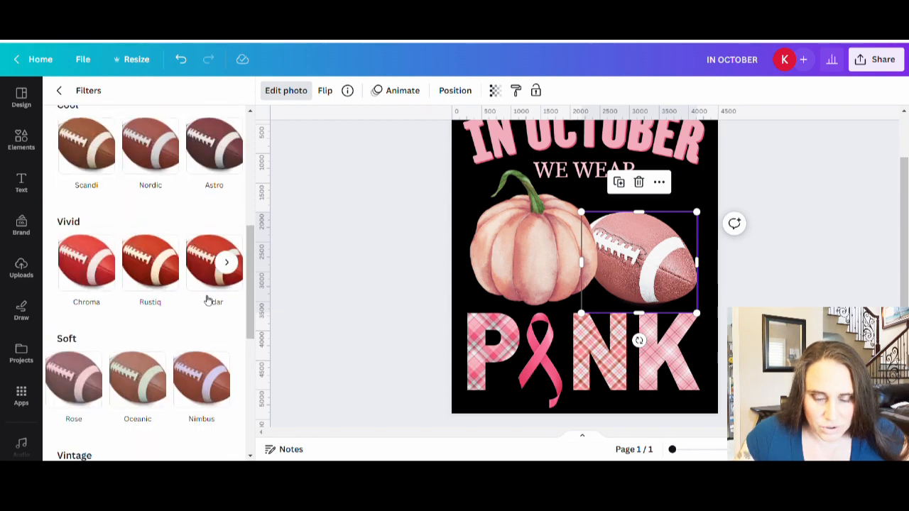
scroll(210, 302, "up", 2)
scroll(118, 275, "up", 2)
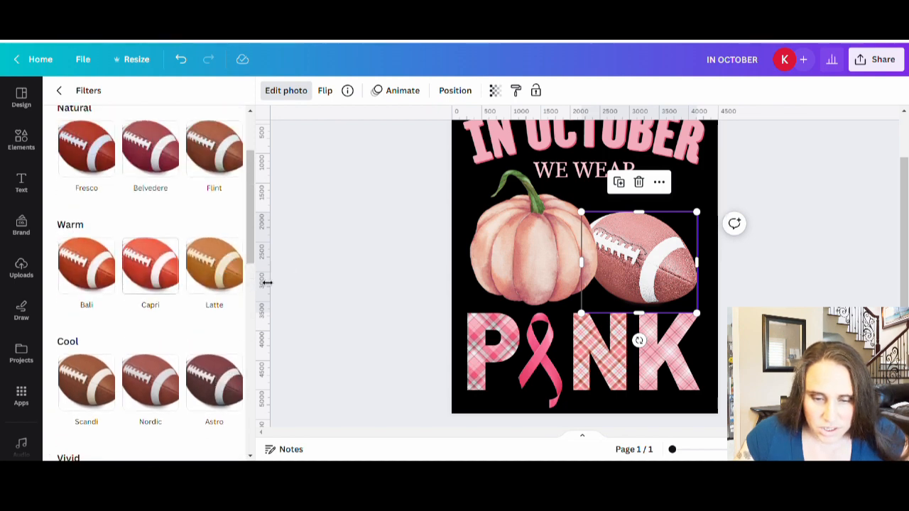
left_click(227, 265)
left_click(226, 265)
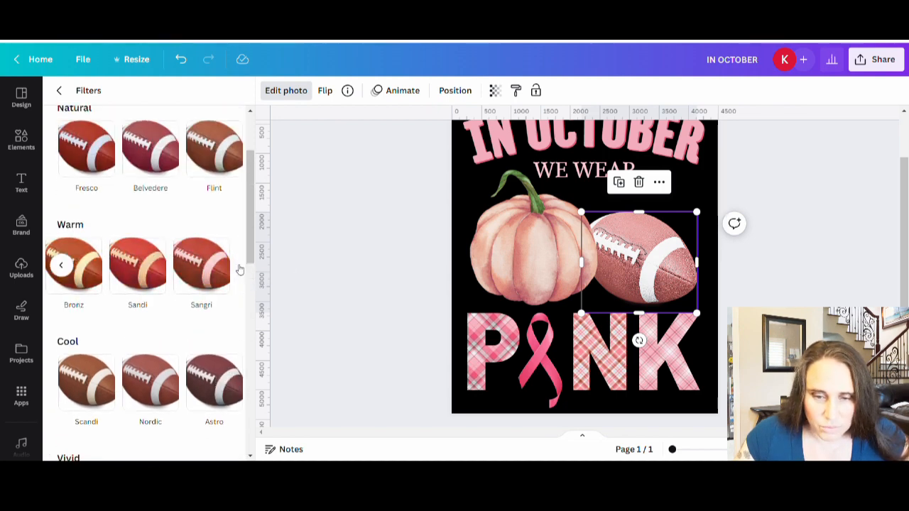
left_click(226, 148)
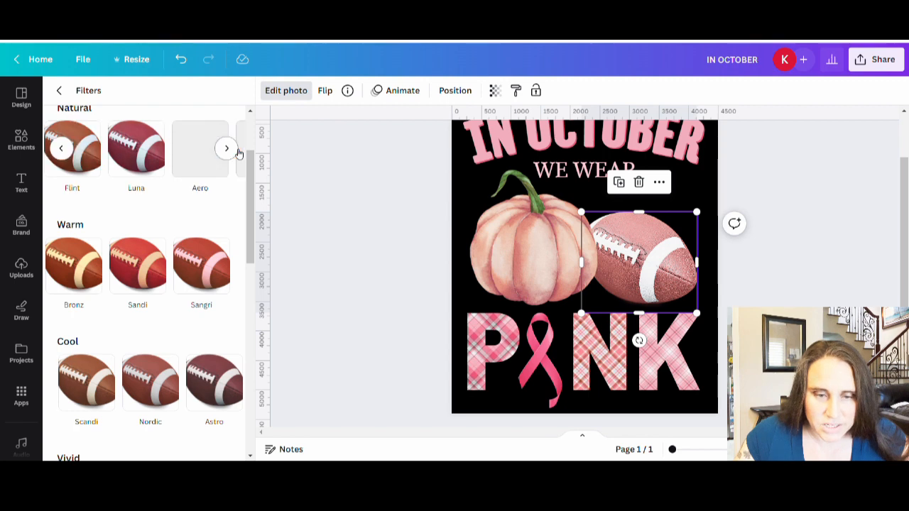
left_click(237, 149)
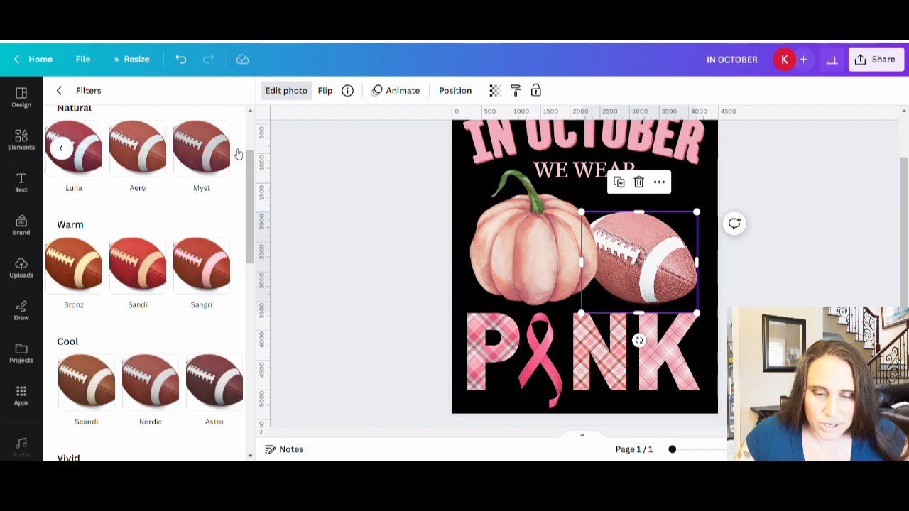
left_click(60, 90)
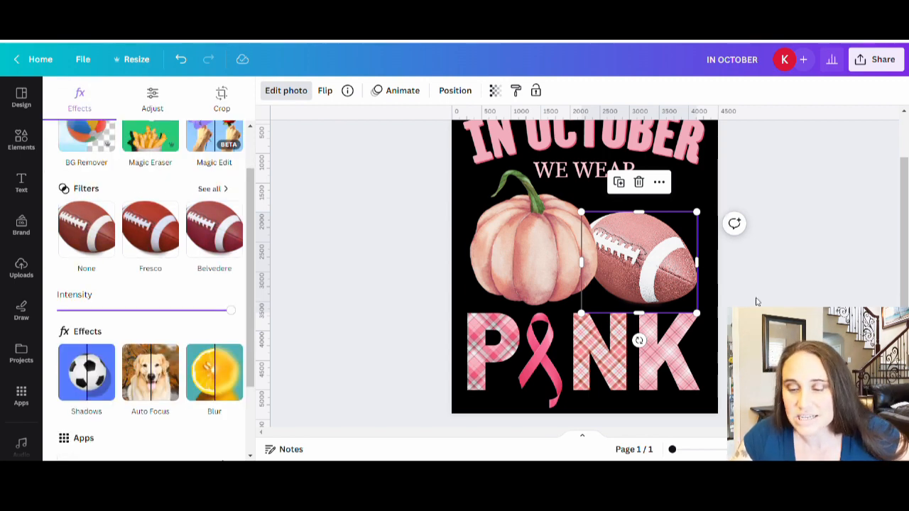
left_click(802, 278)
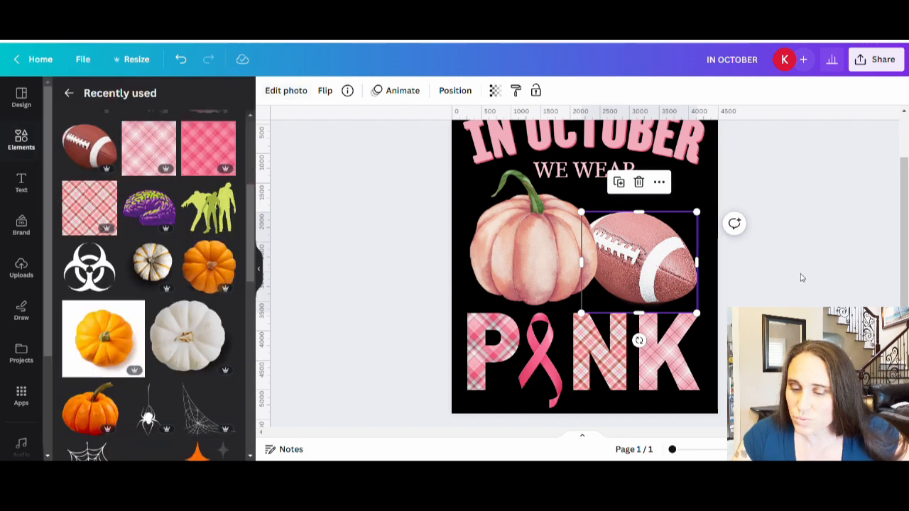
scroll(778, 306, "up", 2)
scroll(777, 306, "down", 2)
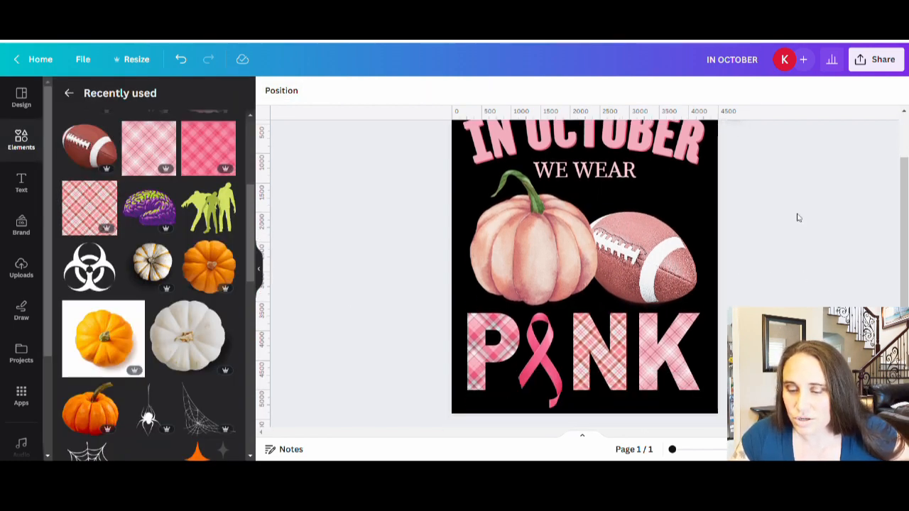
scroll(789, 229, "up", 2)
scroll(791, 249, "down", 2)
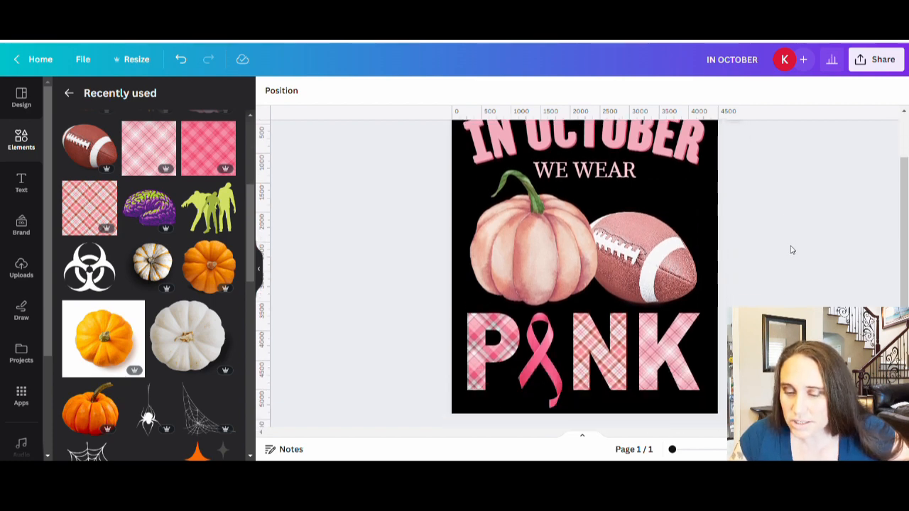
Step: Adjust the football photo's saturation to 13 and its vignette to 3
left_click(652, 273)
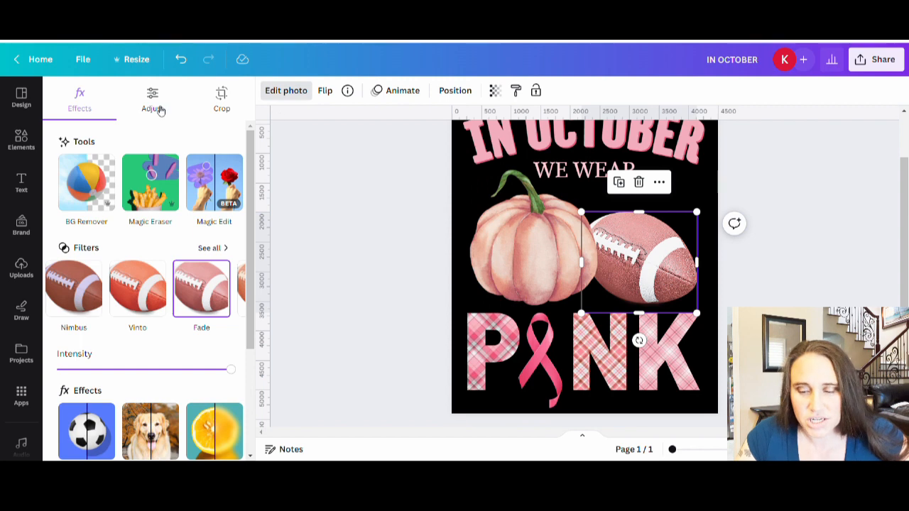
left_click(153, 103)
scroll(203, 187, "down", 3)
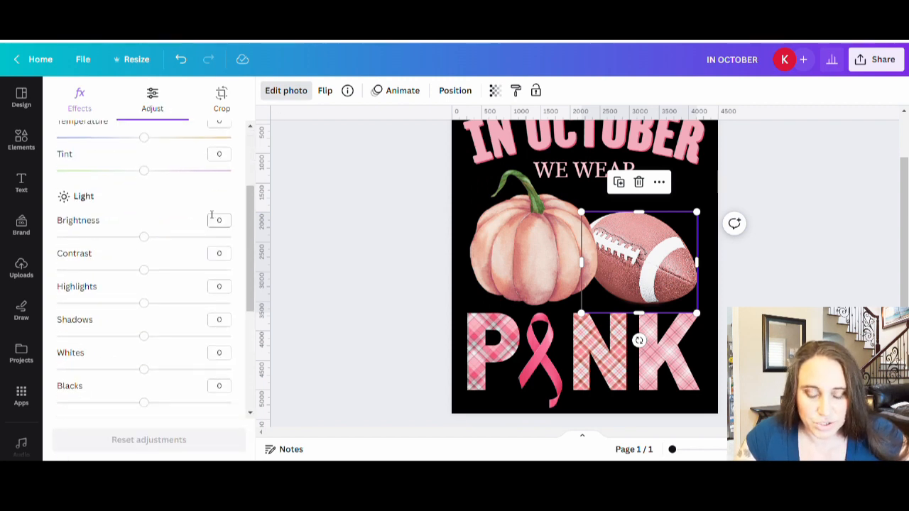
scroll(212, 214, "down", 3)
scroll(152, 181, "down", 2)
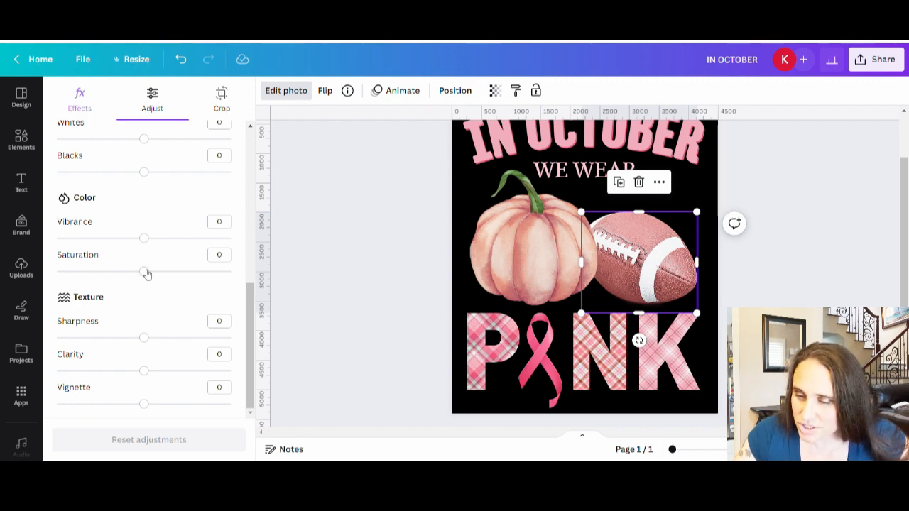
mouse_move(146, 273)
left_mouse_down()
mouse_move(181, 276)
mouse_move(87, 272)
mouse_move(164, 281)
mouse_move(155, 273)
left_mouse_up()
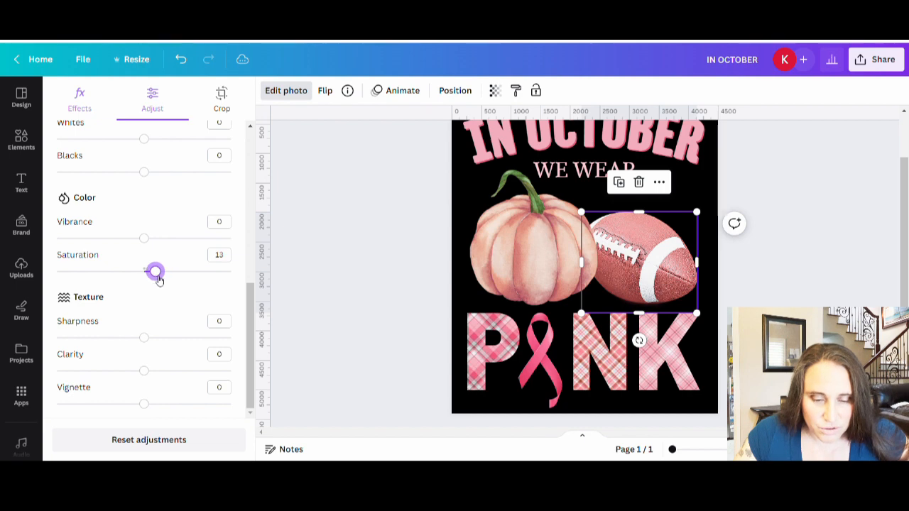
scroll(156, 284, "up", 3)
scroll(168, 285, "down", 1)
scroll(168, 276, "down", 1)
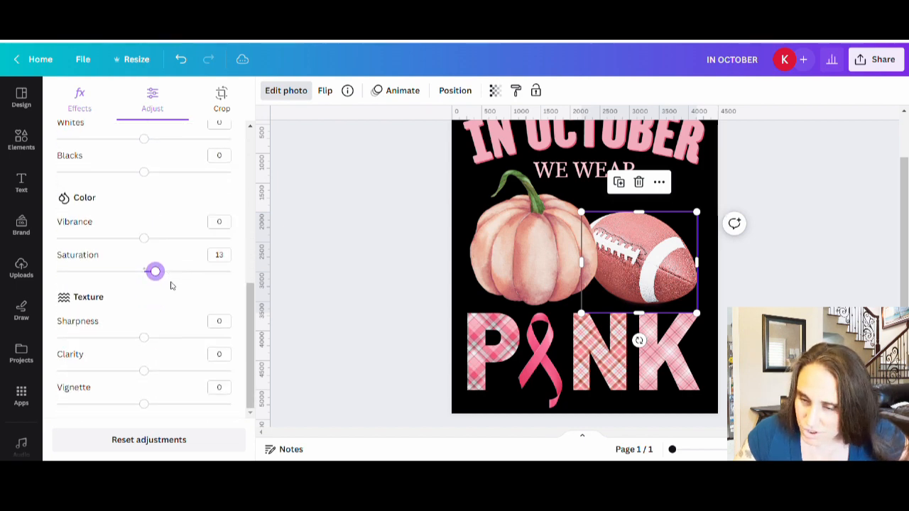
mouse_move(145, 405)
left_mouse_down()
mouse_move(197, 404)
mouse_move(60, 403)
mouse_move(158, 397)
mouse_move(150, 397)
left_mouse_up()
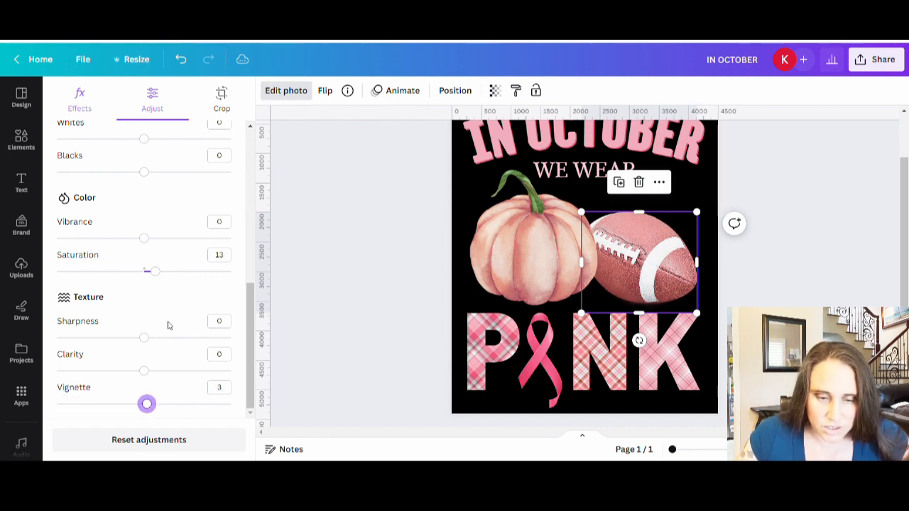
Step: Set the football's brightness to 2 and its contrast to 9
scroll(169, 325, "up", 5)
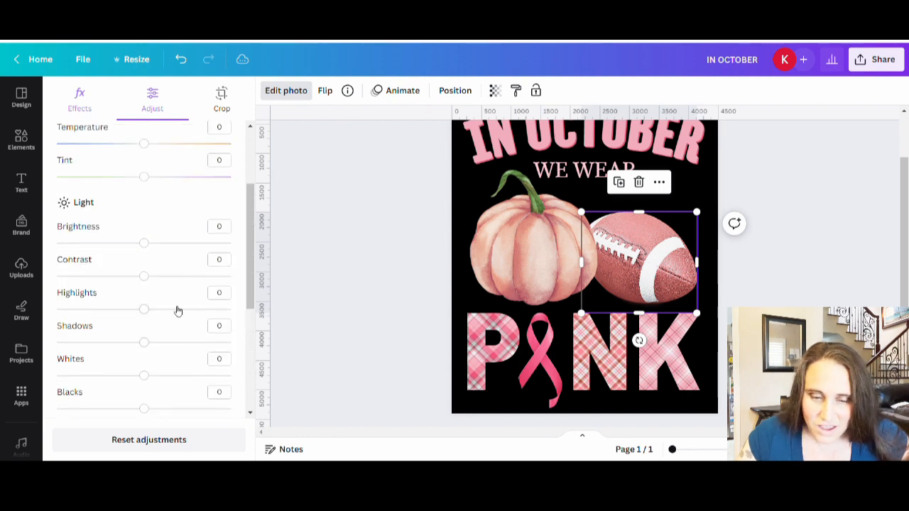
scroll(178, 314, "up", 1)
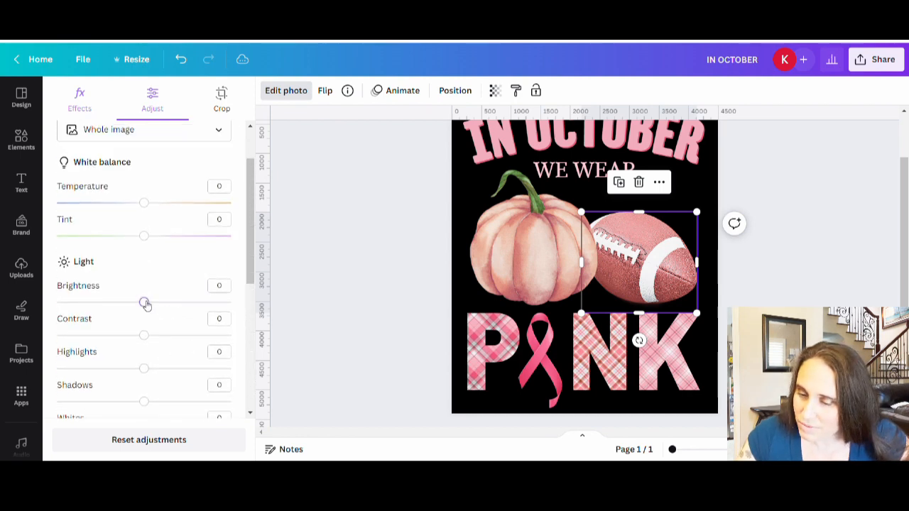
left_click_drag(145, 304, 149, 304)
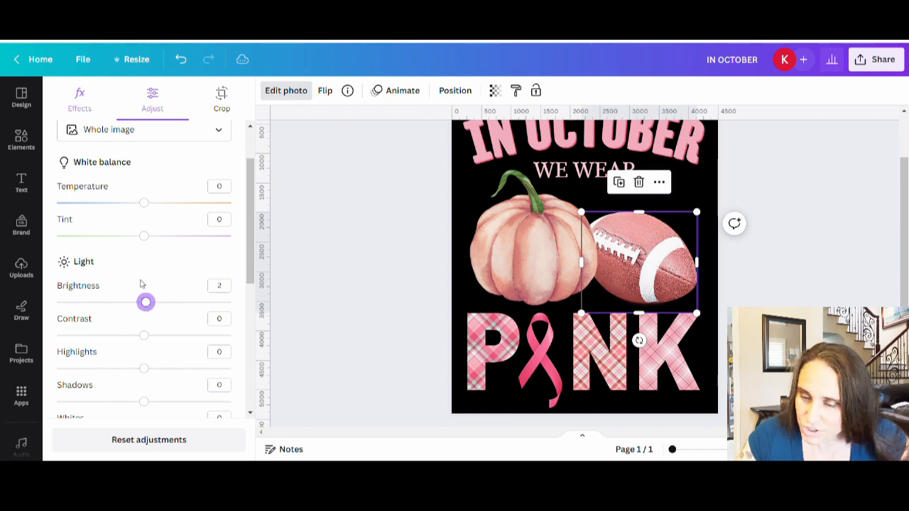
scroll(142, 319, "down", 1)
left_click_drag(148, 285, 155, 283)
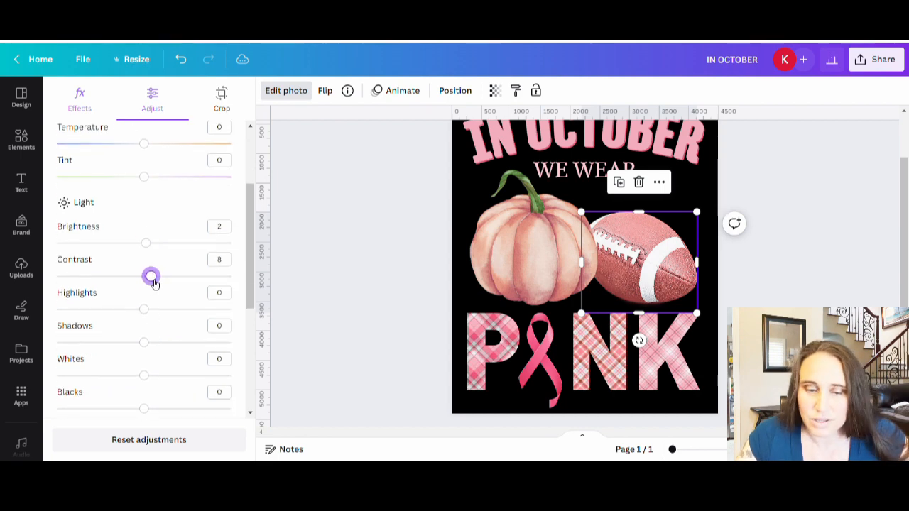
Step: Shift the football's white balance with a temperature of 3 and a tint of about 17
scroll(147, 279, "up", 1)
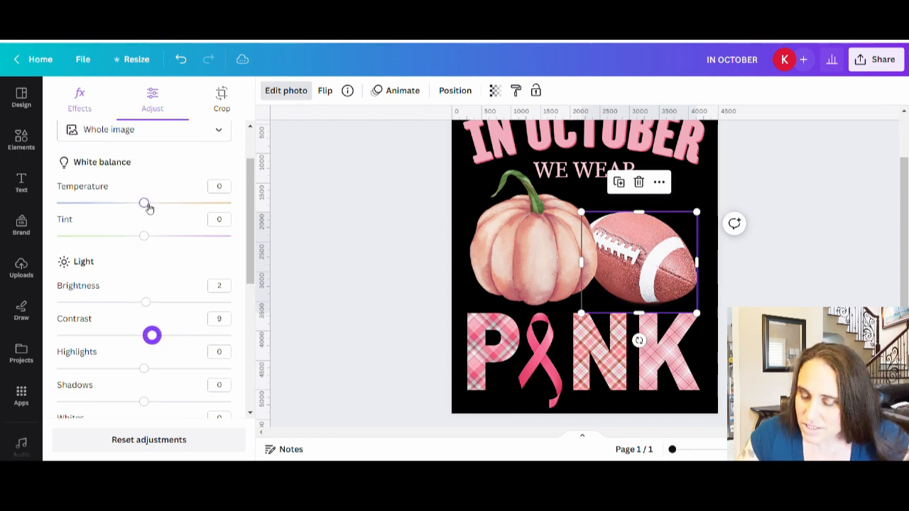
mouse_move(148, 206)
left_mouse_down()
mouse_move(212, 212)
mouse_move(57, 206)
mouse_move(159, 205)
mouse_move(144, 206)
left_mouse_up()
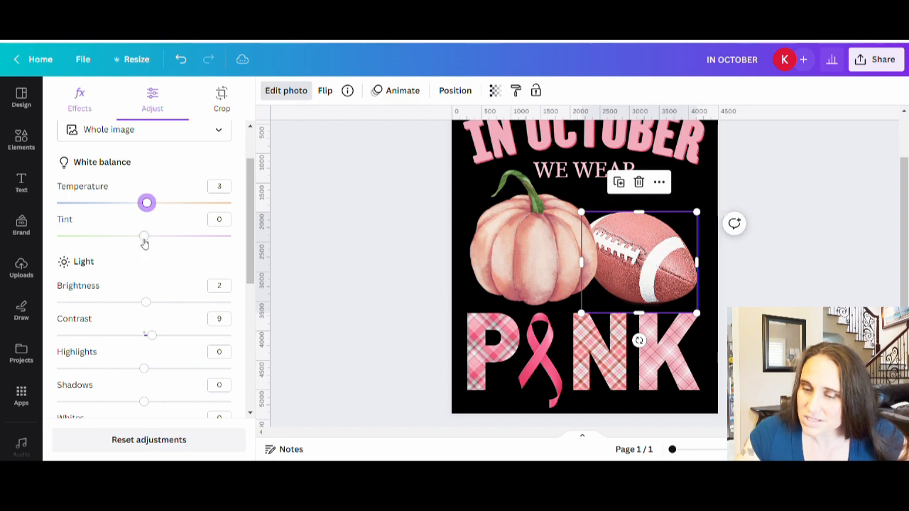
mouse_move(144, 244)
left_mouse_down()
mouse_move(202, 246)
mouse_move(42, 245)
mouse_move(158, 239)
left_mouse_up()
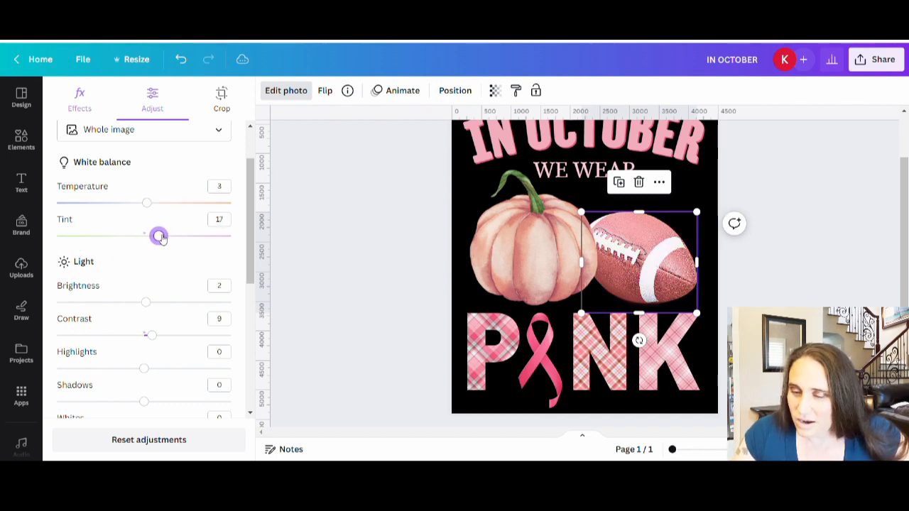
left_click_drag(161, 238, 159, 237)
left_click(742, 273)
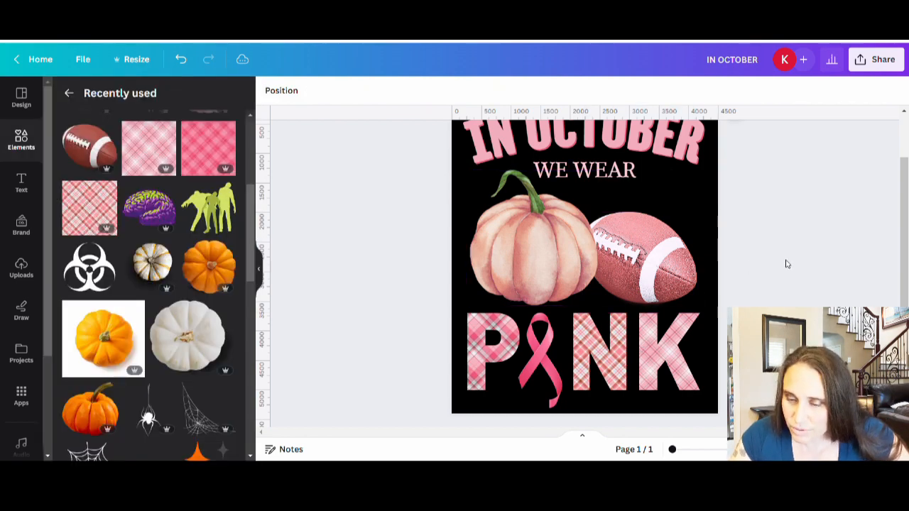
Step: Move the football slightly closer to the pumpkin, keeping it just above the letters N and K
scroll(786, 263, "up", 2)
left_click(653, 325)
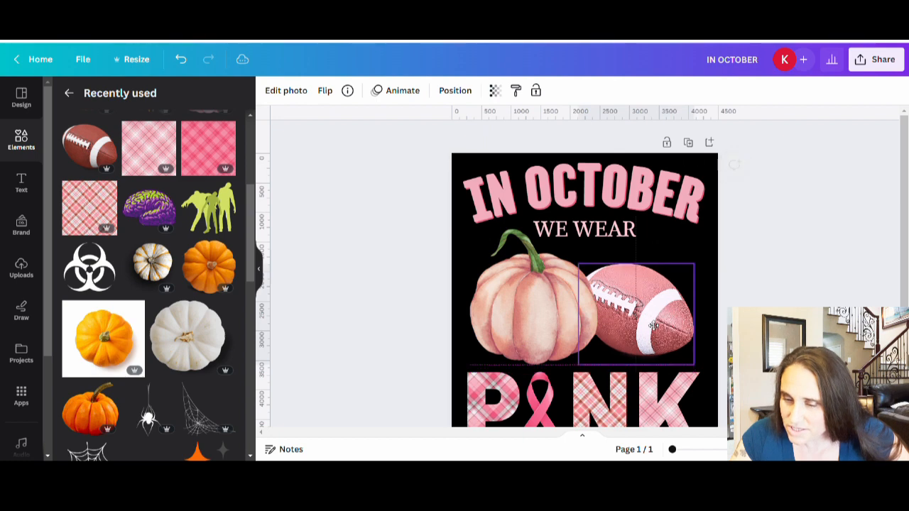
left_click_drag(654, 325, 651, 332)
left_click(722, 356)
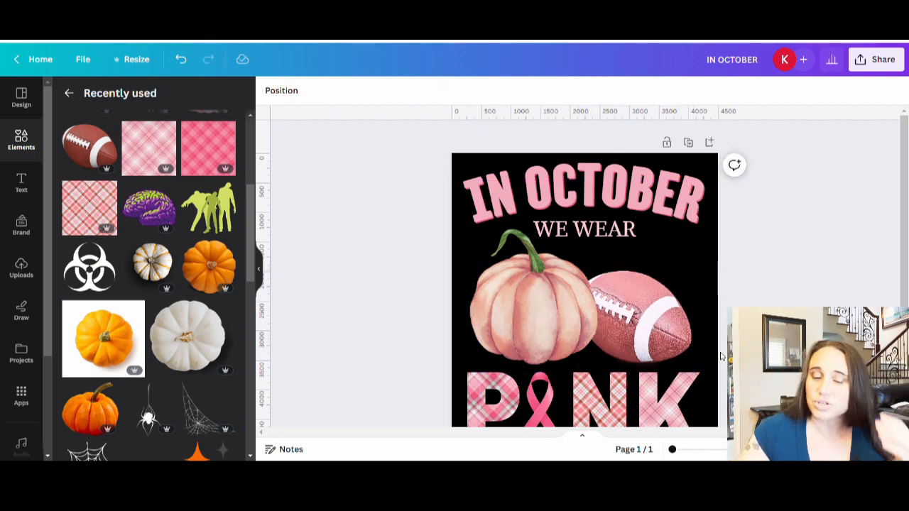
scroll(721, 341, "down", 2)
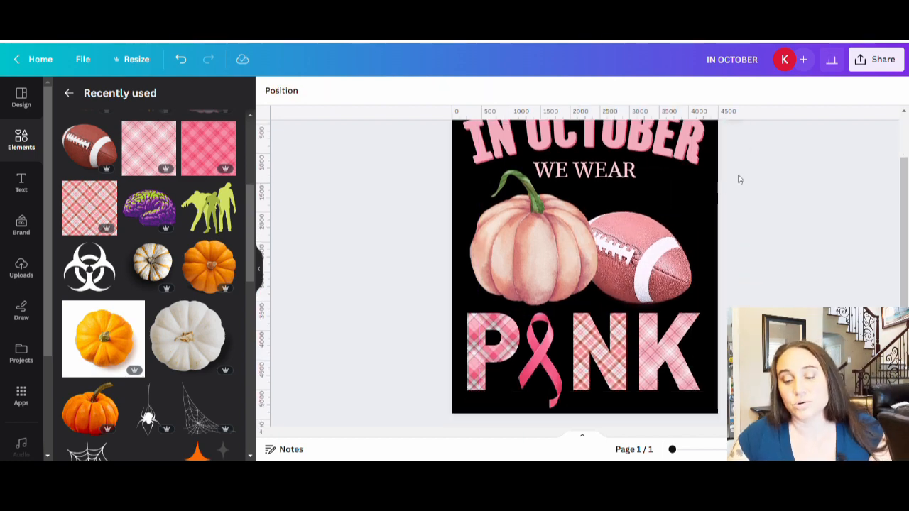
scroll(840, 151, "down", 1)
scroll(840, 152, "up", 2)
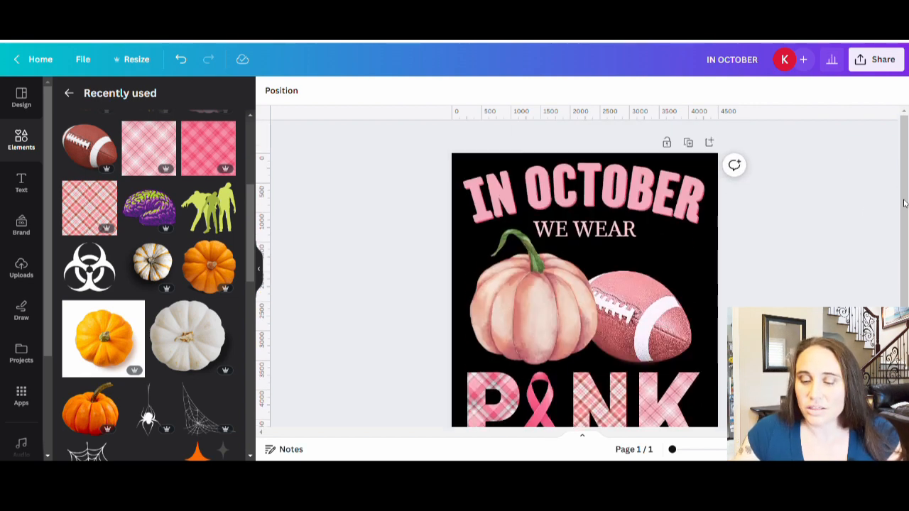
scroll(904, 203, "down", 1)
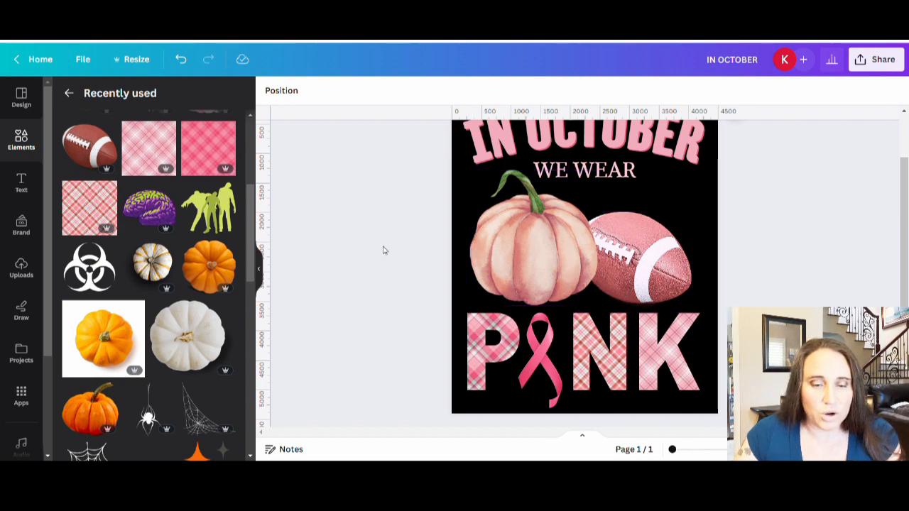
Step: Leave the recently used items and search the elements library for leaves
left_click(66, 93)
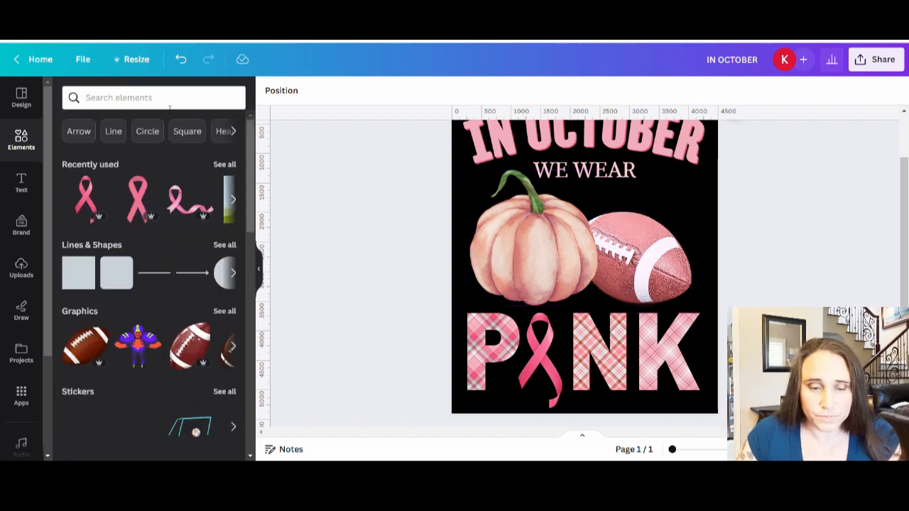
left_click(169, 106)
type("leaves")
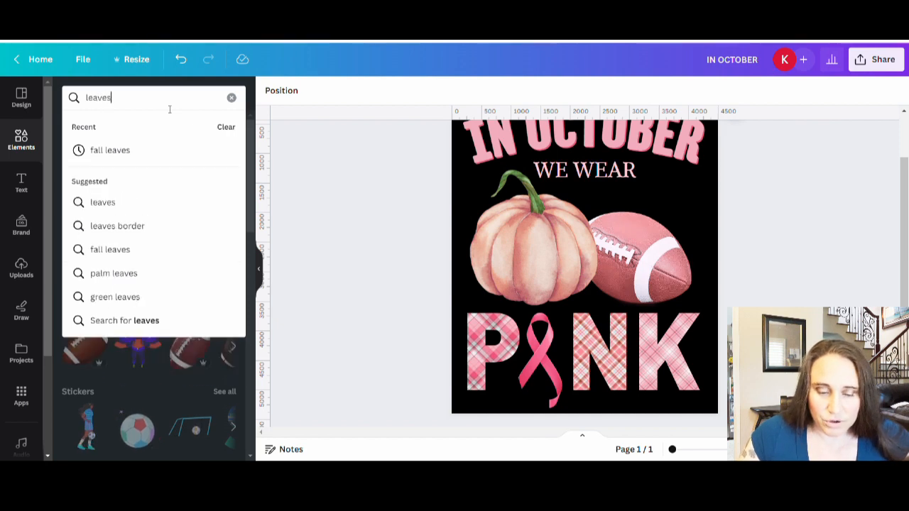
key("Return")
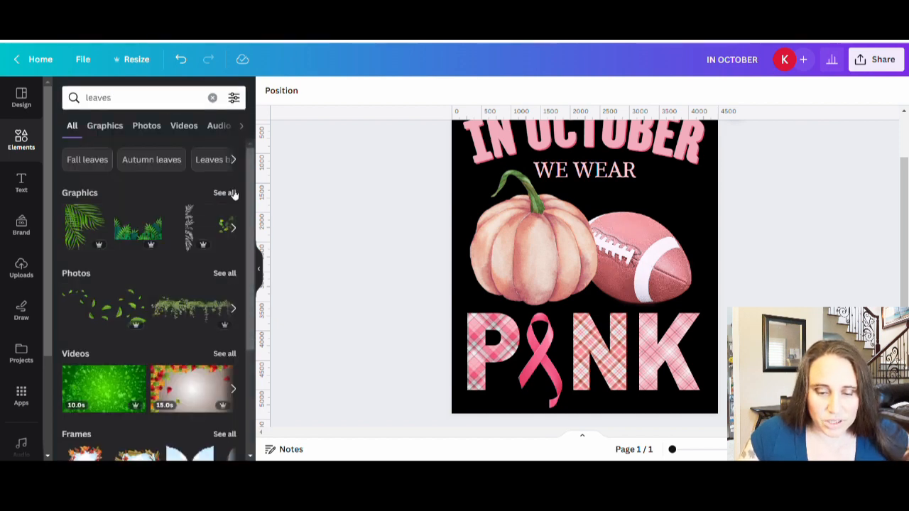
Step: Show all leaf graphics and refine the search to "fall leaves"
left_click(227, 195)
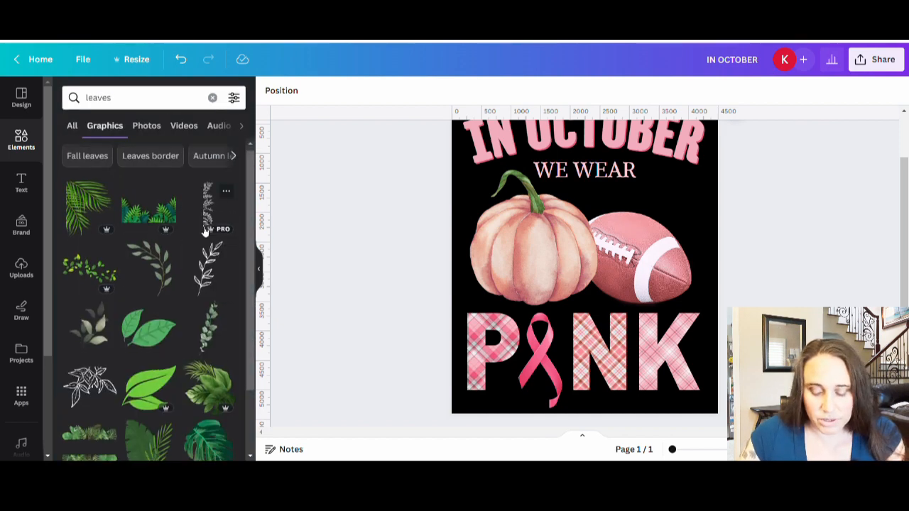
left_click(91, 101)
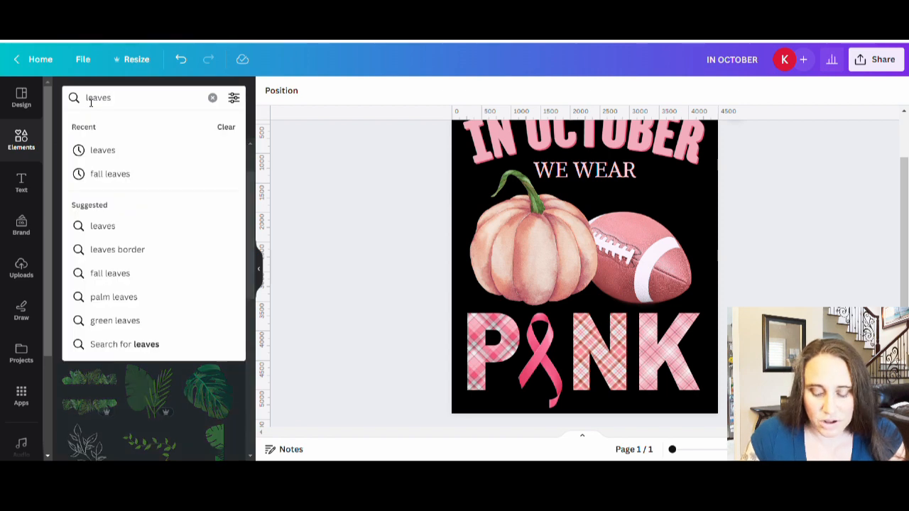
type("fal")
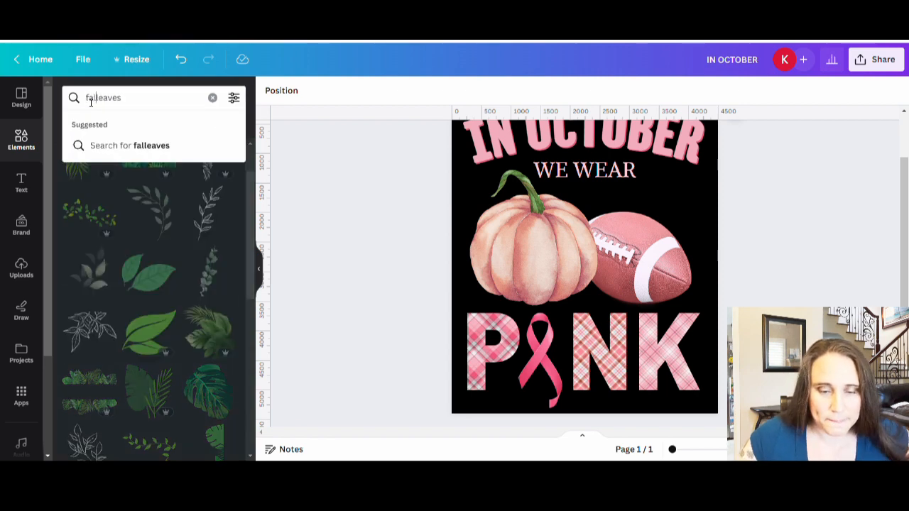
type("l")
key("Return")
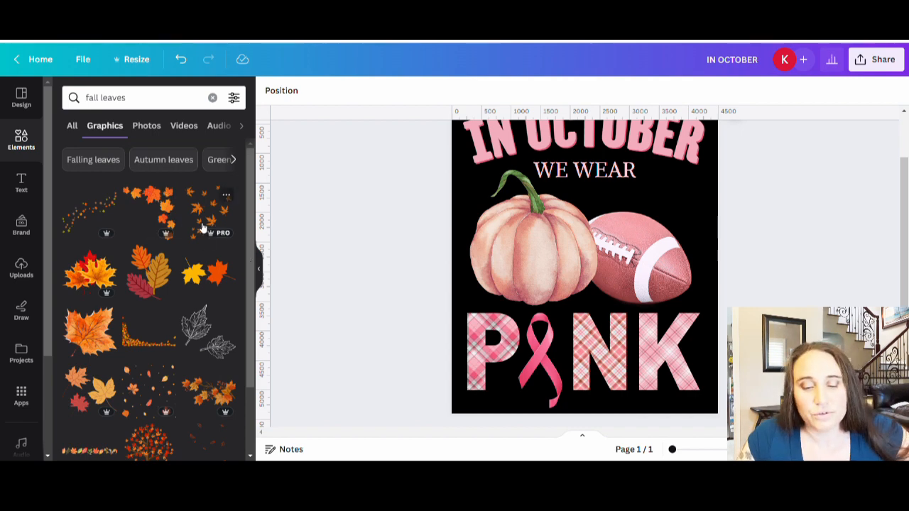
Step: Browse the fall leaves graphics for leaves that suit the pink pumpkin and football
scroll(202, 227, "down", 10)
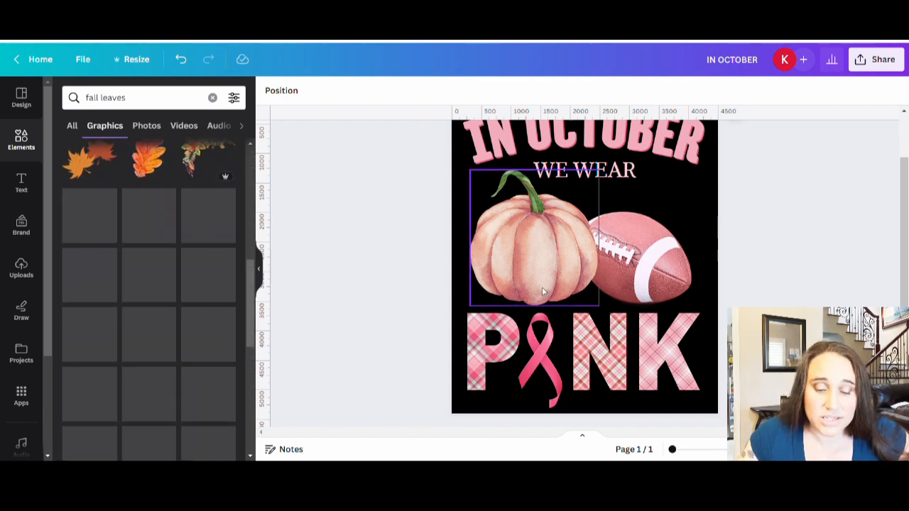
scroll(184, 296, "down", 3)
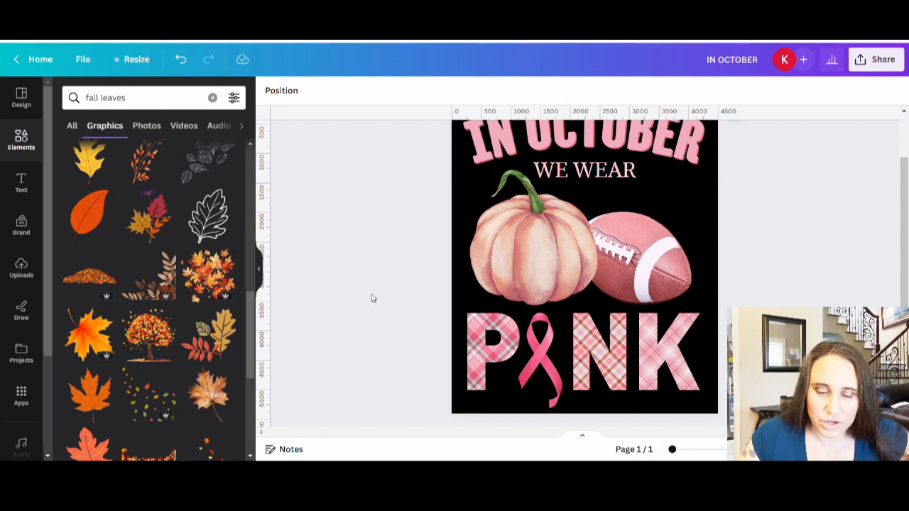
scroll(220, 280, "down", 5)
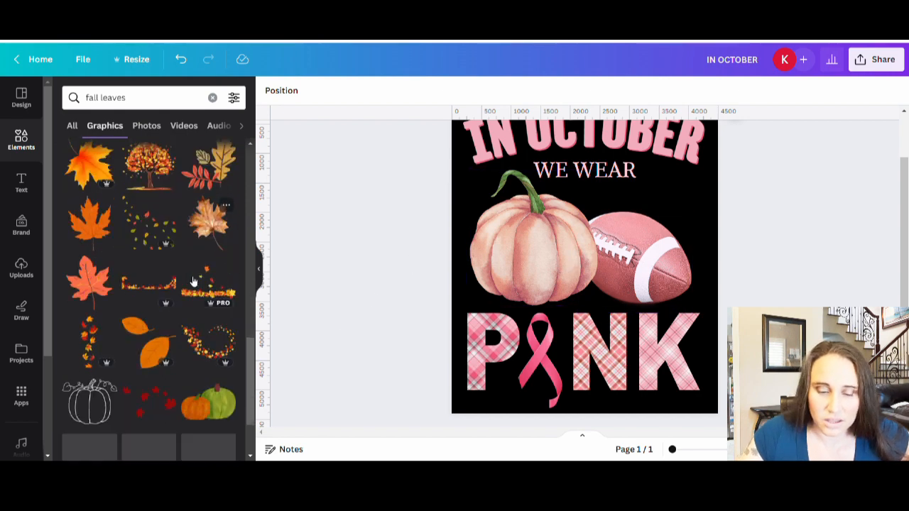
scroll(192, 281, "down", 6)
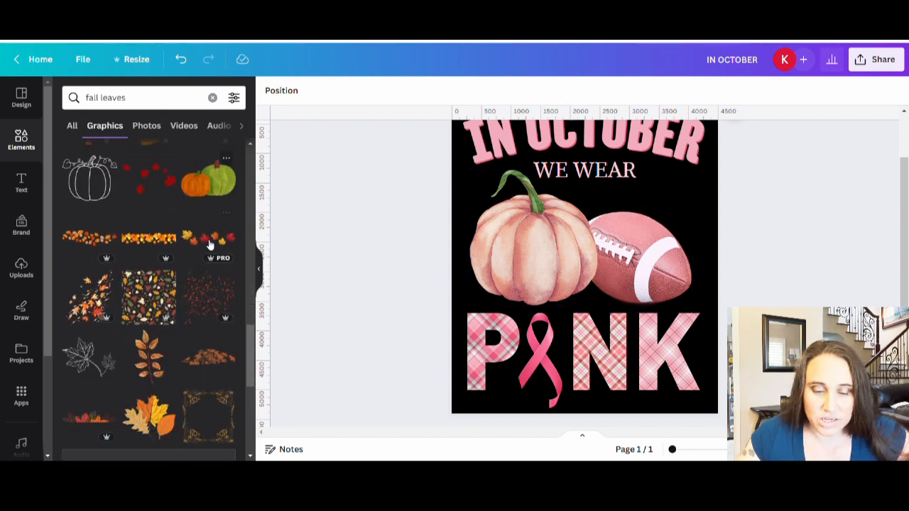
scroll(209, 245, "down", 8)
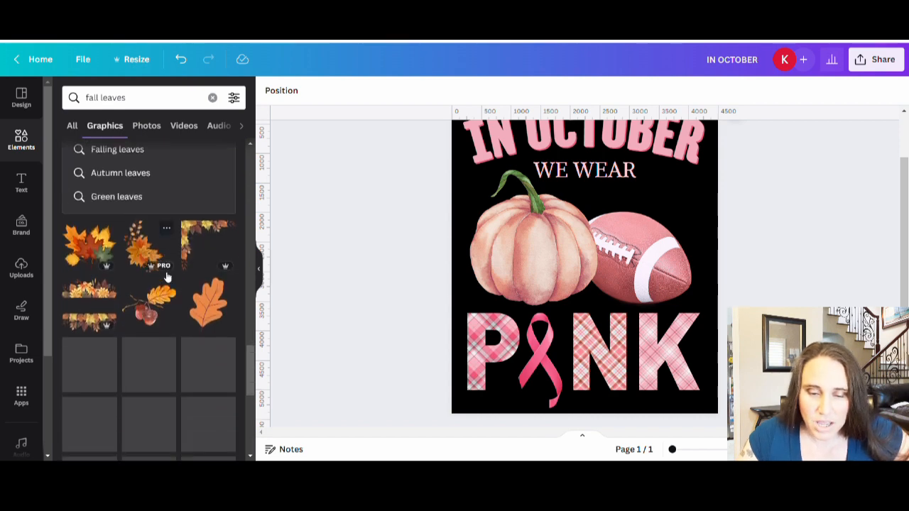
scroll(167, 277, "down", 4)
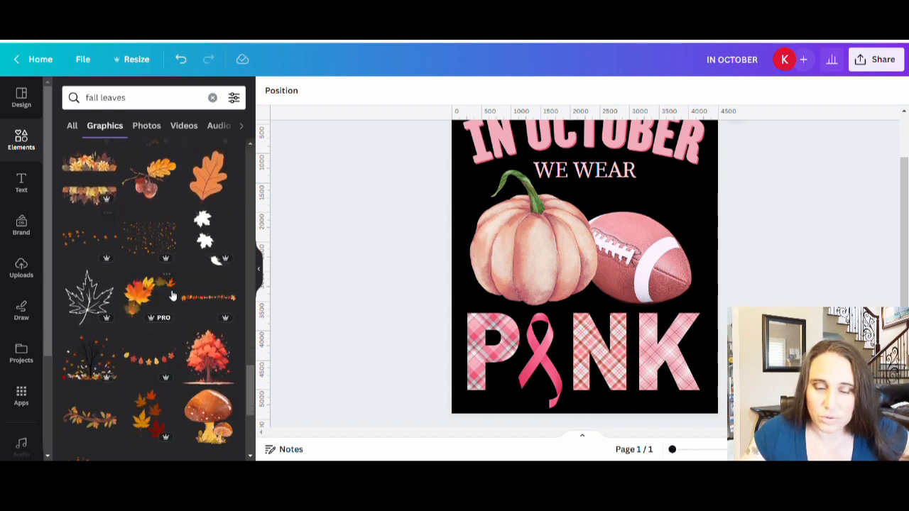
scroll(172, 295, "down", 10)
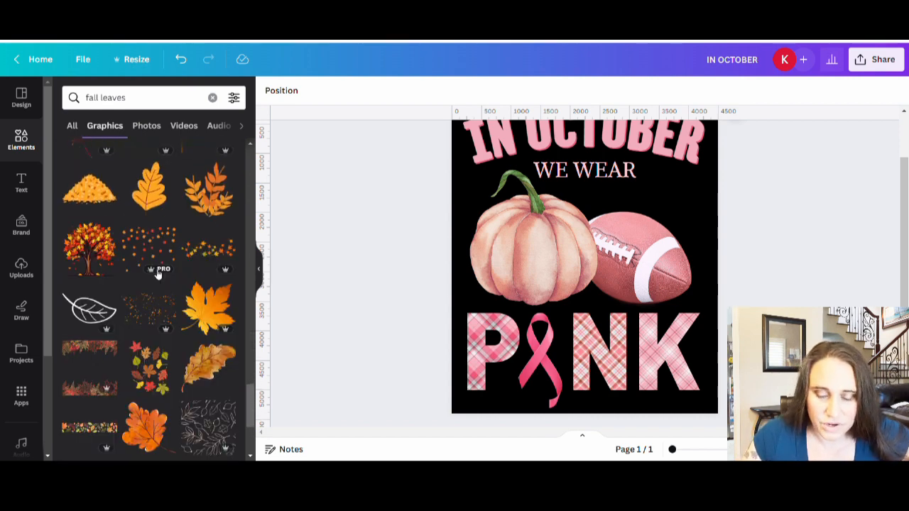
scroll(157, 274, "down", 8)
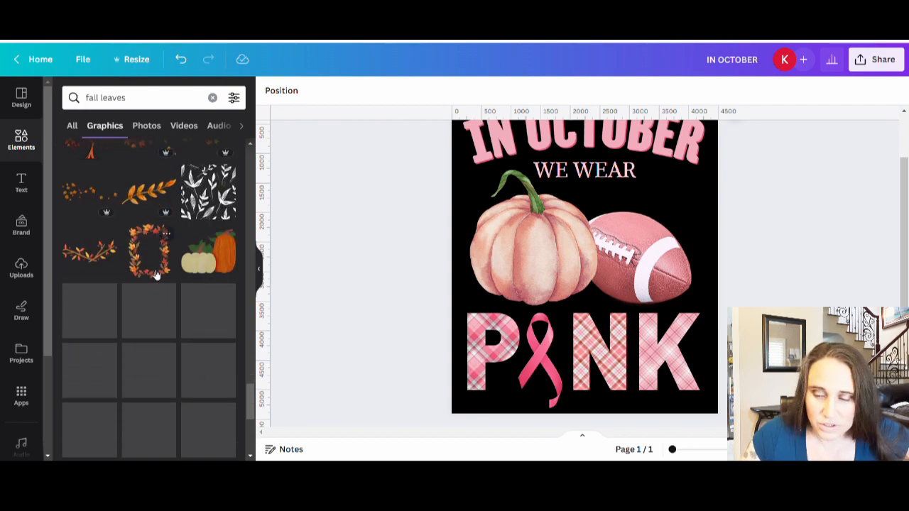
scroll(177, 306, "down", 7)
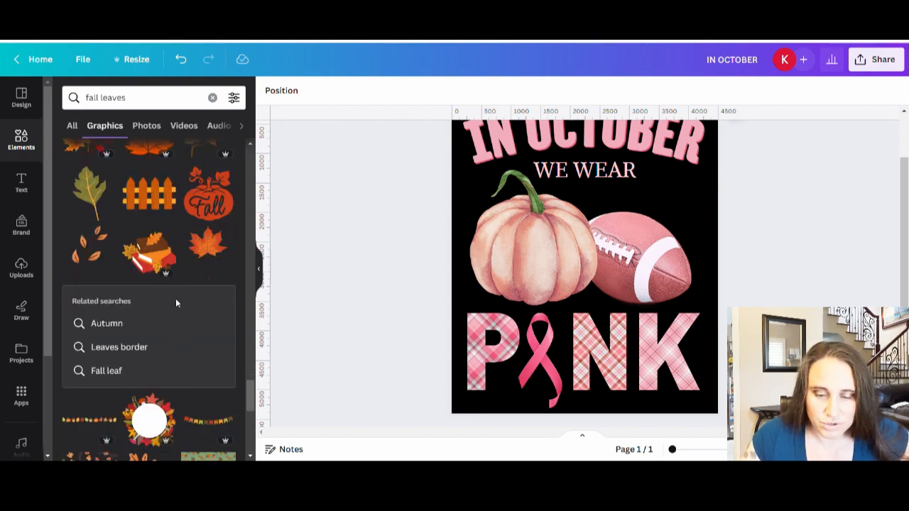
scroll(176, 303, "down", 8)
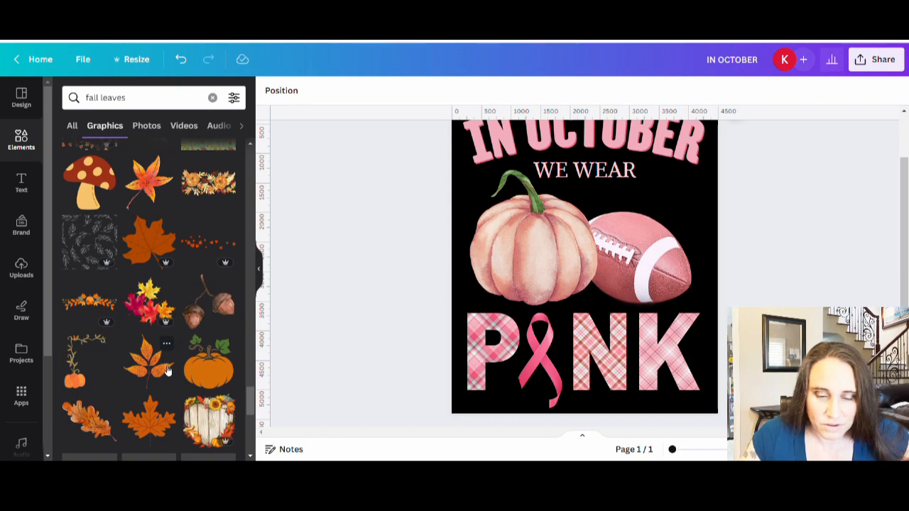
scroll(167, 371, "down", 8)
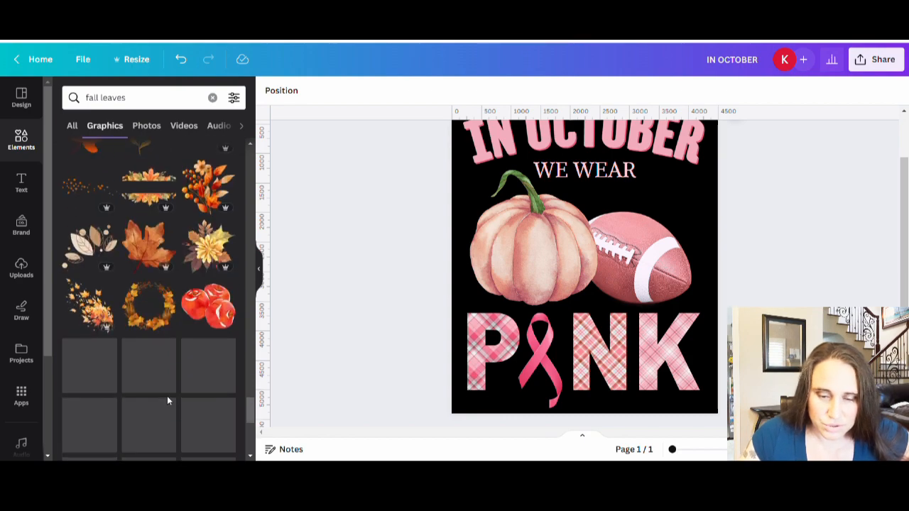
scroll(167, 391, "down", 6)
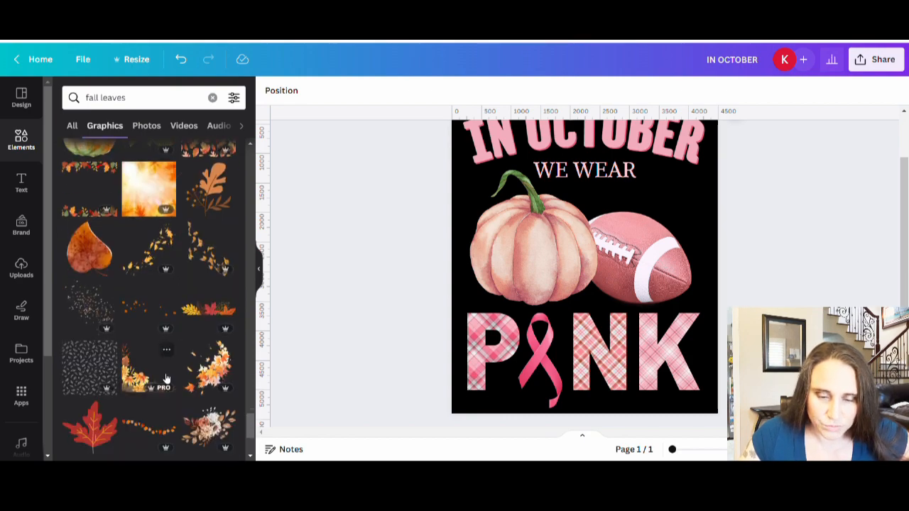
scroll(165, 379, "down", 2)
Step: Add the recommended reddish-brown leaf sprig in place of the yellow-green one, and shrink it onto the football
left_click(208, 245)
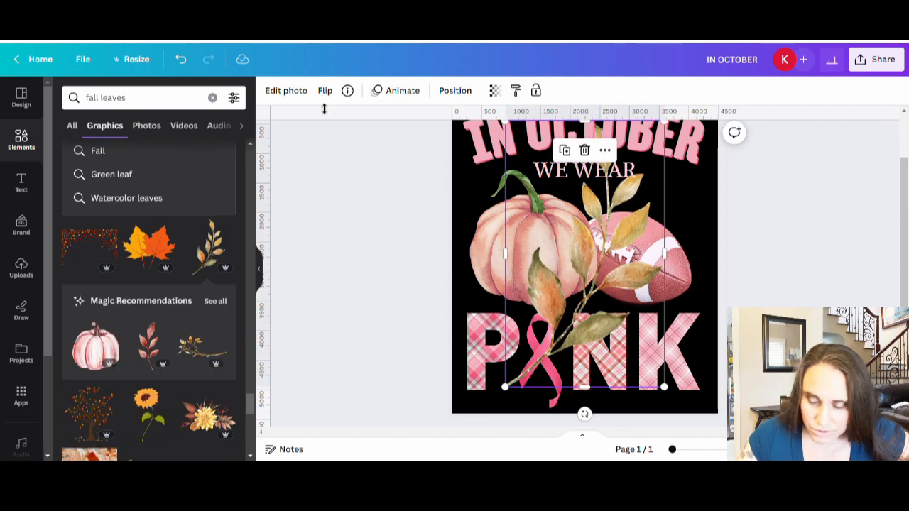
left_click(154, 348)
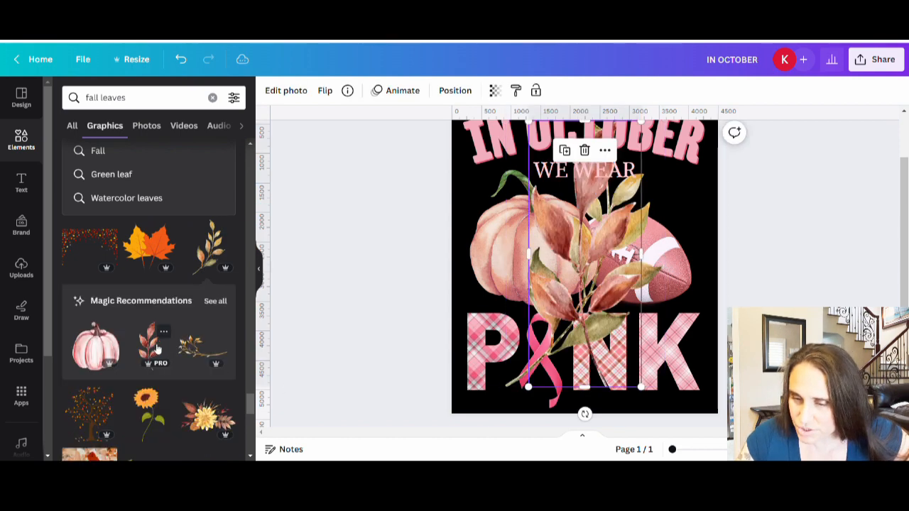
left_click_drag(558, 324, 507, 321)
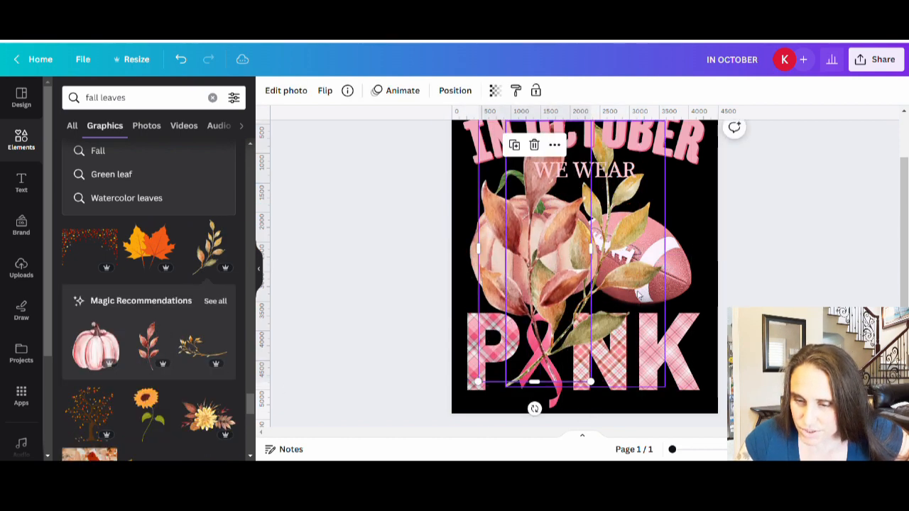
left_click_drag(633, 294, 803, 451)
left_click(520, 282)
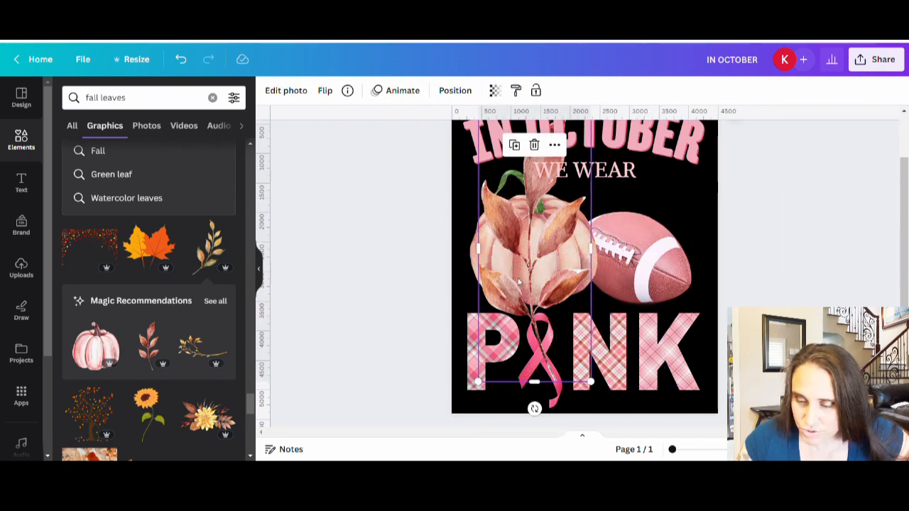
left_click_drag(595, 387, 643, 282)
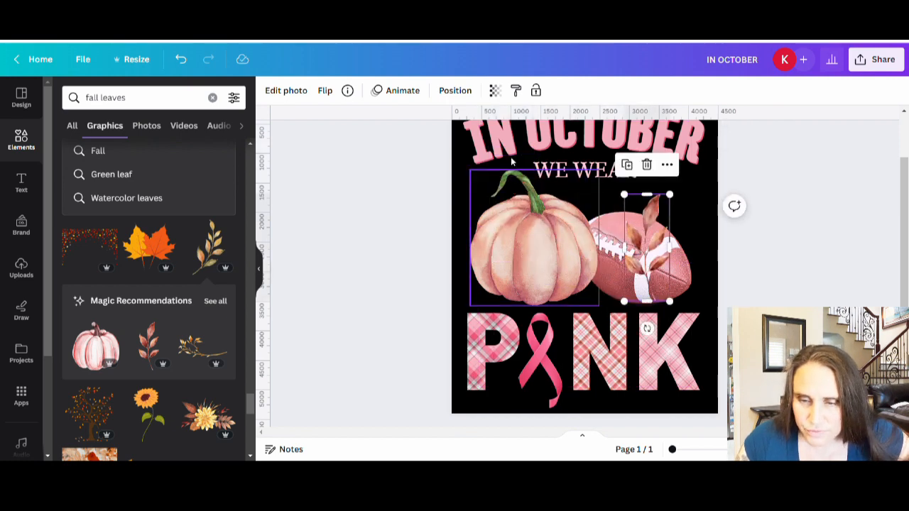
Step: Flip the leaf sprig horizontally, then tilt and shrink it at the football's lower-right edge, just above the letter K
left_click(326, 91)
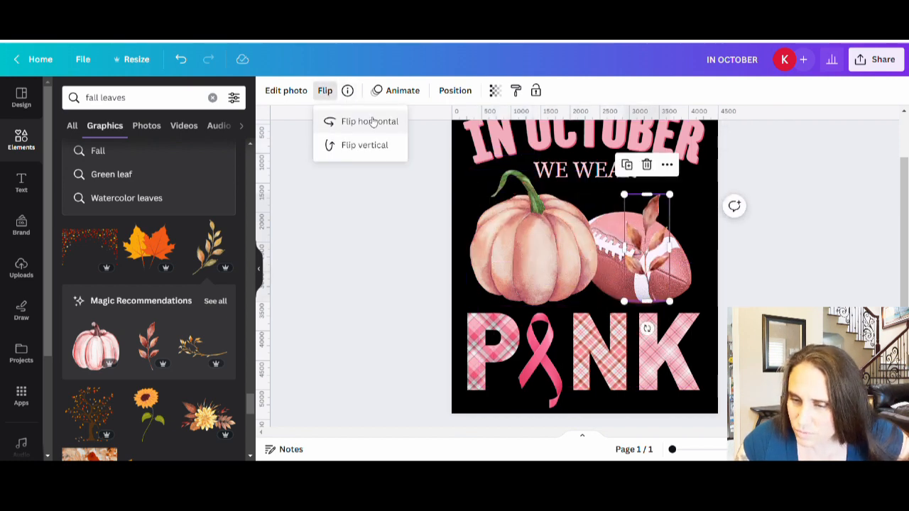
left_click(370, 121)
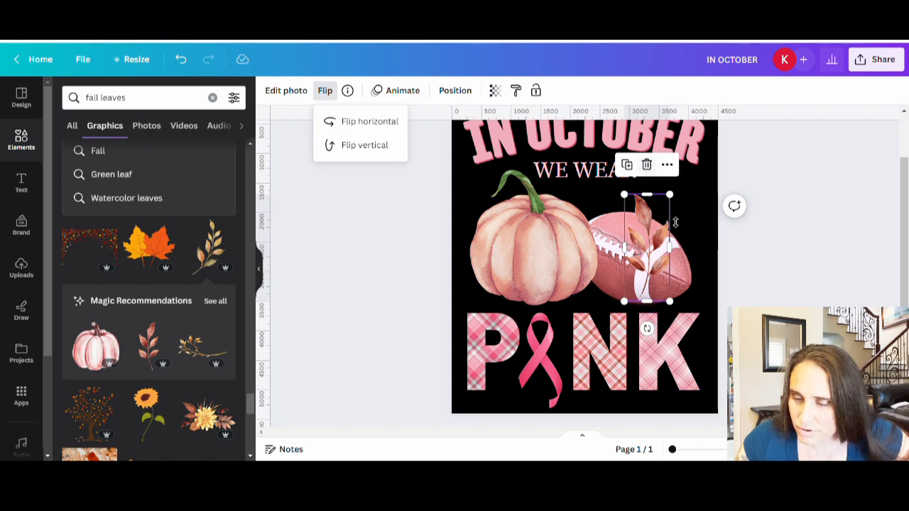
left_click_drag(646, 326, 555, 298)
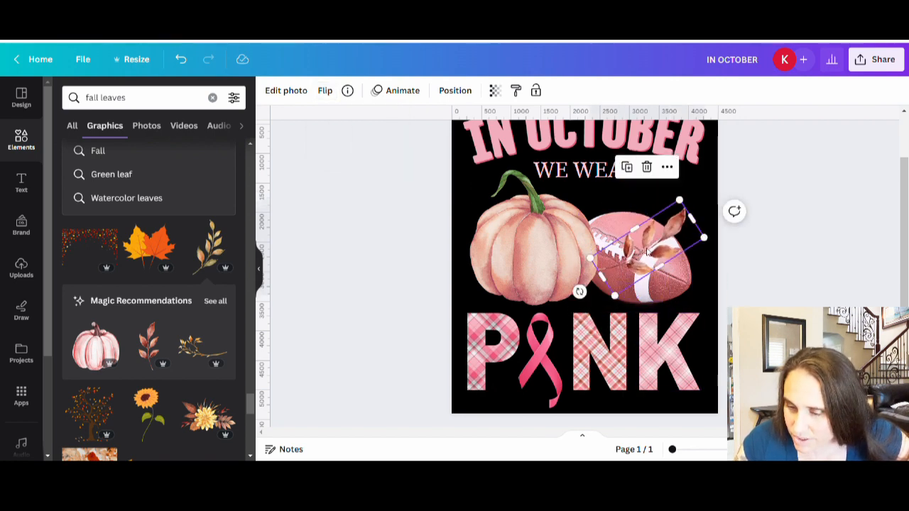
left_click_drag(649, 257, 669, 287)
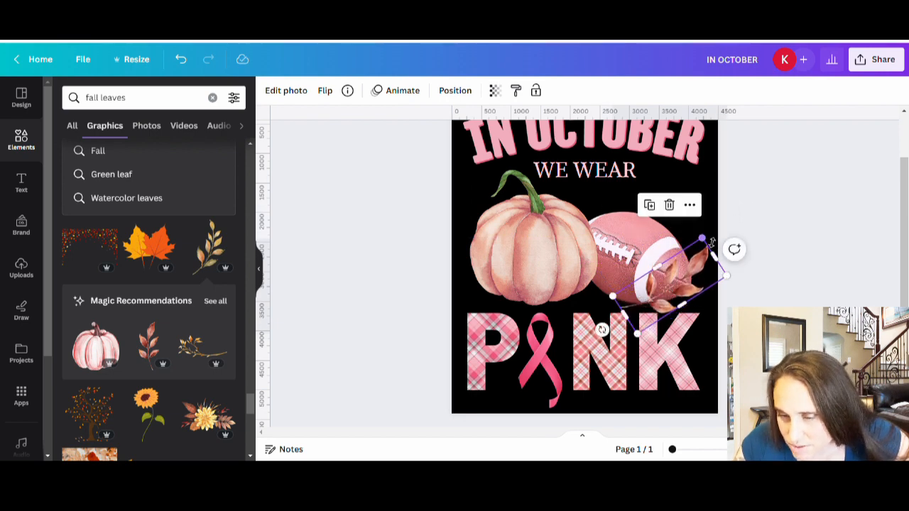
left_click_drag(702, 240, 691, 254)
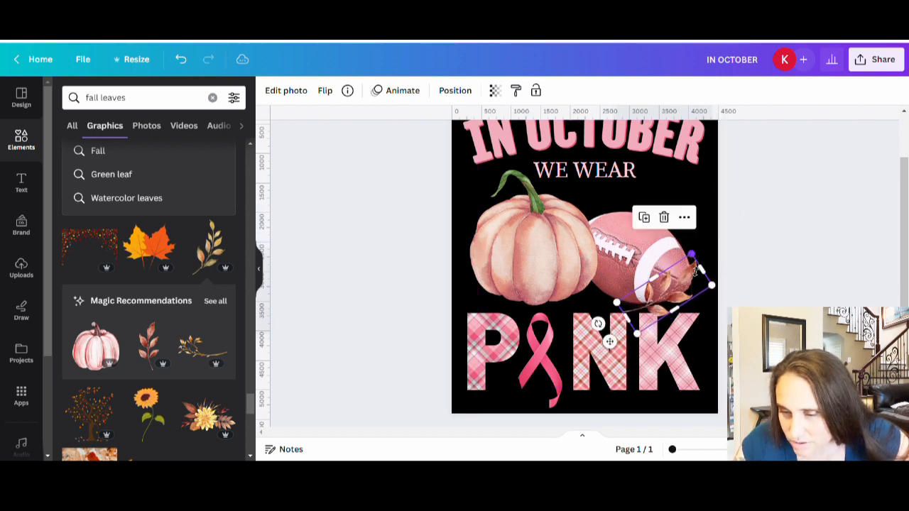
Step: Nudge the football slightly toward the pumpkin and the leaf sprig slightly outward and up
left_click(632, 250)
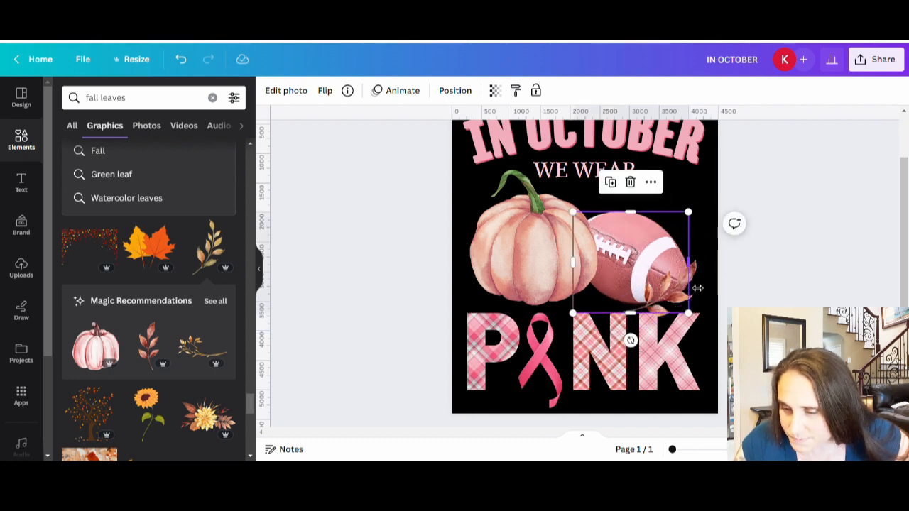
left_click_drag(701, 282, 707, 277)
left_click(766, 268)
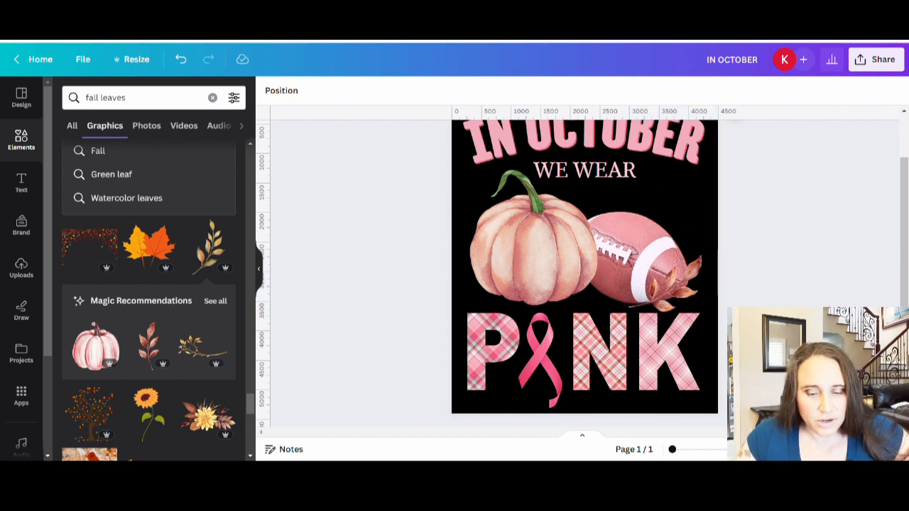
Step: Add the brown acorn graphic at a small size by the pumpkin's lower-left edge, above the letter P
scroll(142, 305, "down", 3)
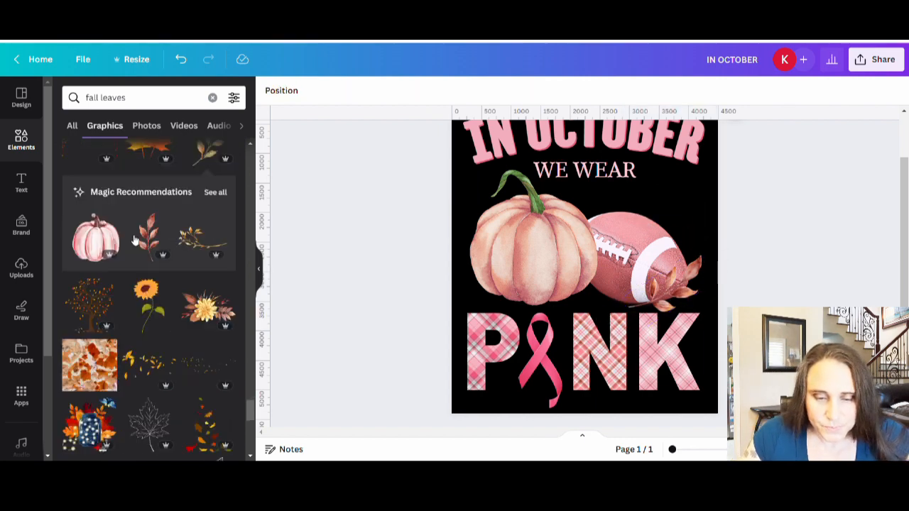
scroll(143, 334, "down", 10)
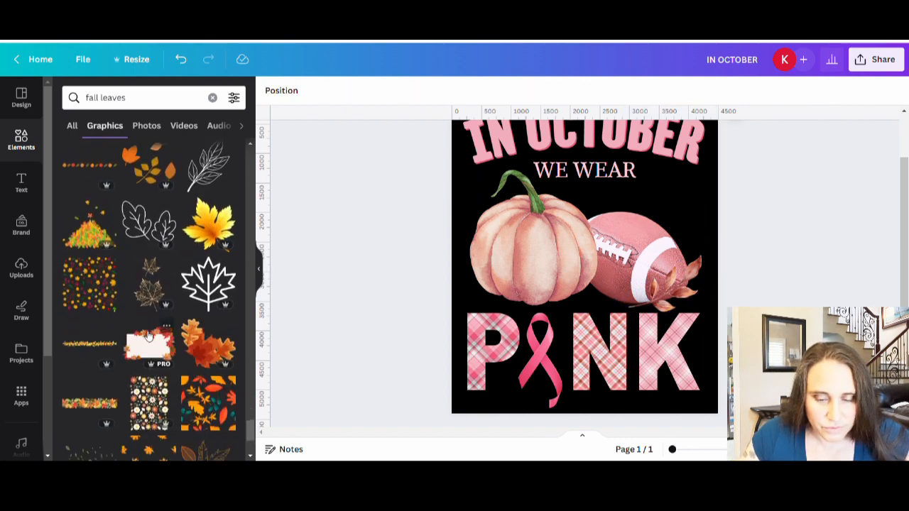
left_click_drag(148, 348, 481, 299)
left_click(386, 326)
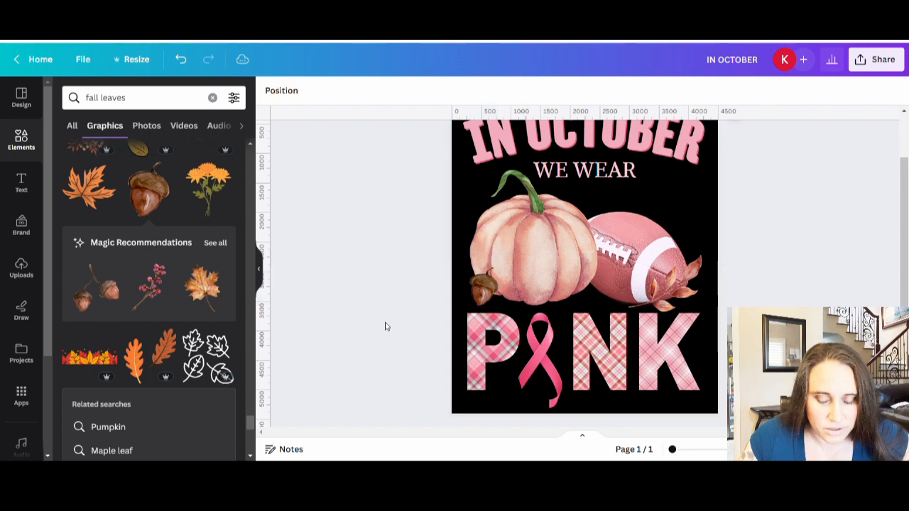
Step: Add the pink-orange star-shaped leaf, shrink it, and place it tilted between the bases of the pumpkin and football
scroll(172, 256, "down", 10)
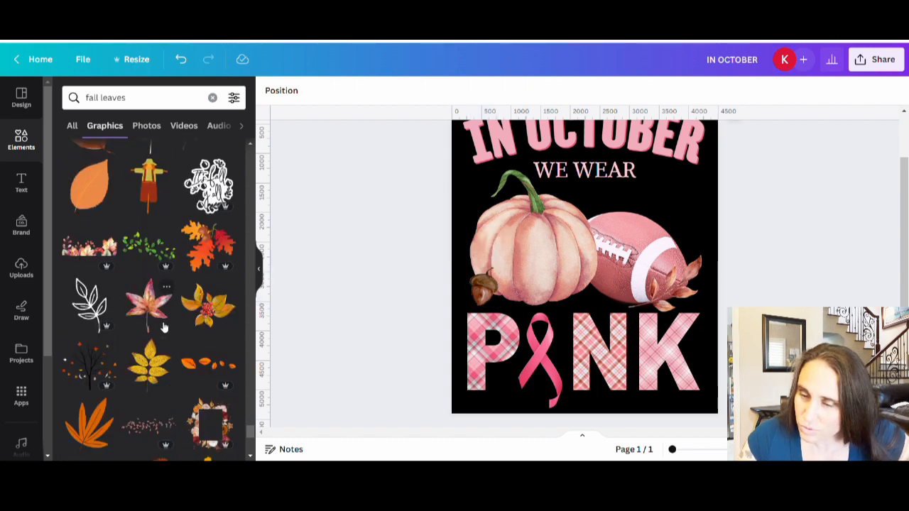
left_click(152, 321)
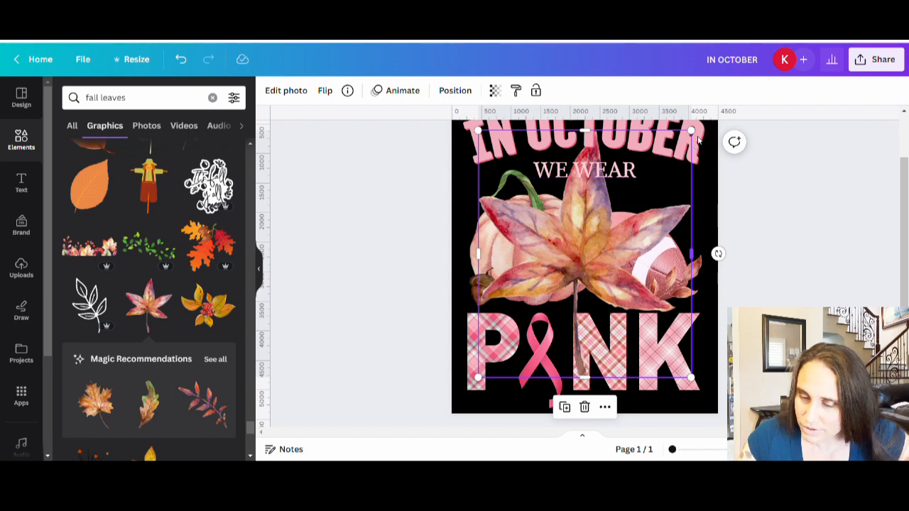
left_click_drag(698, 135, 507, 306)
left_click_drag(507, 363, 594, 297)
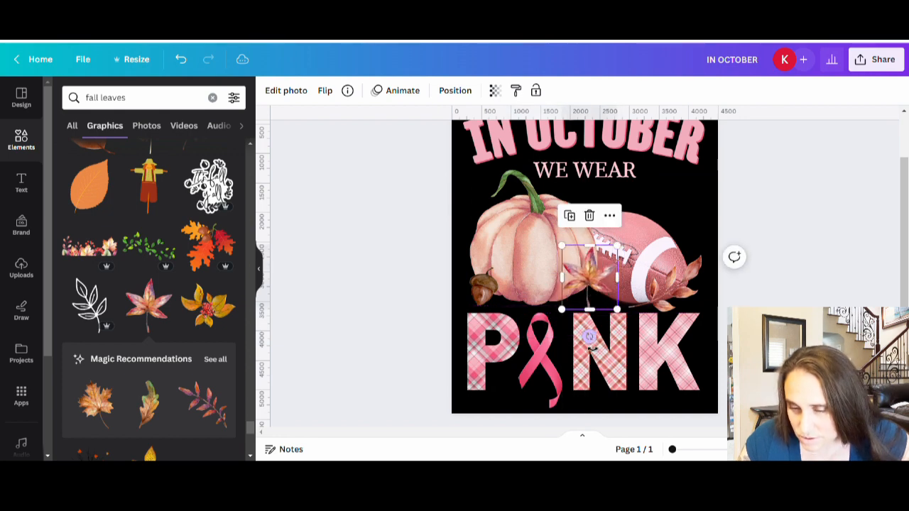
left_click_drag(590, 336, 619, 314)
left_click(751, 319)
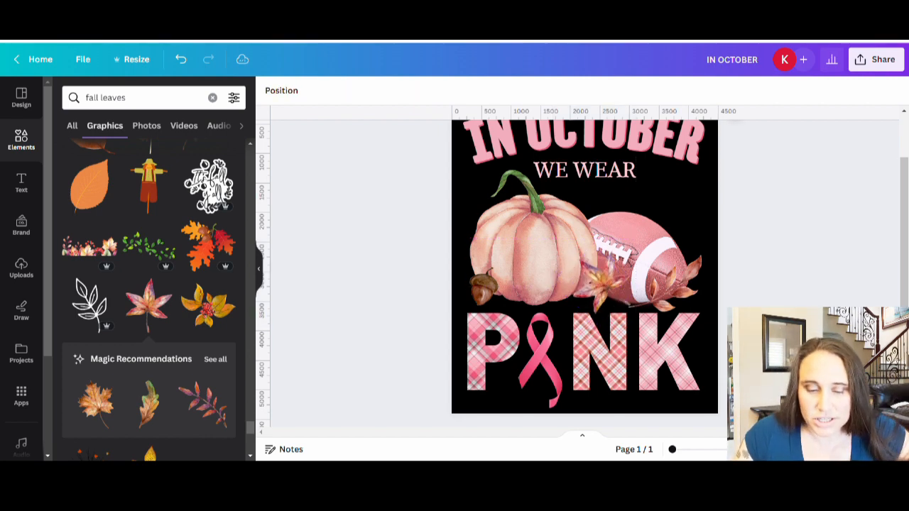
scroll(583, 273, "up", 2)
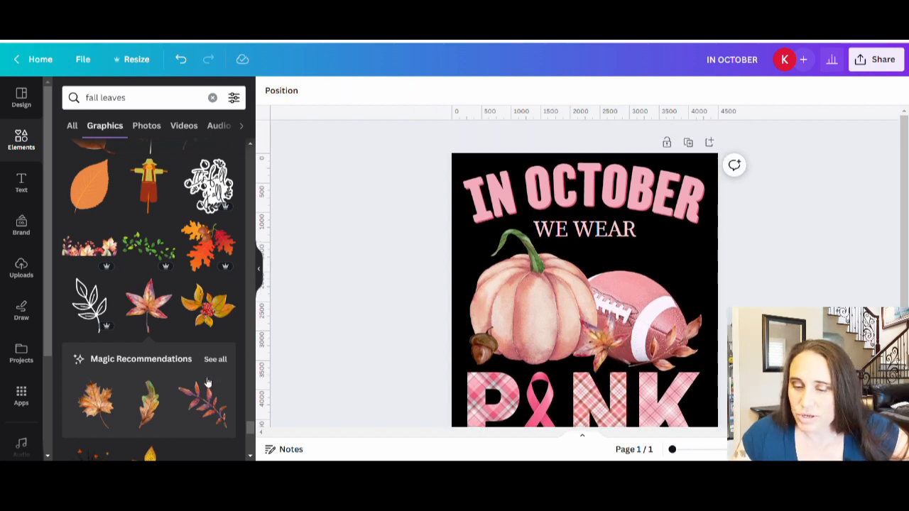
scroll(893, 225, "down", 2)
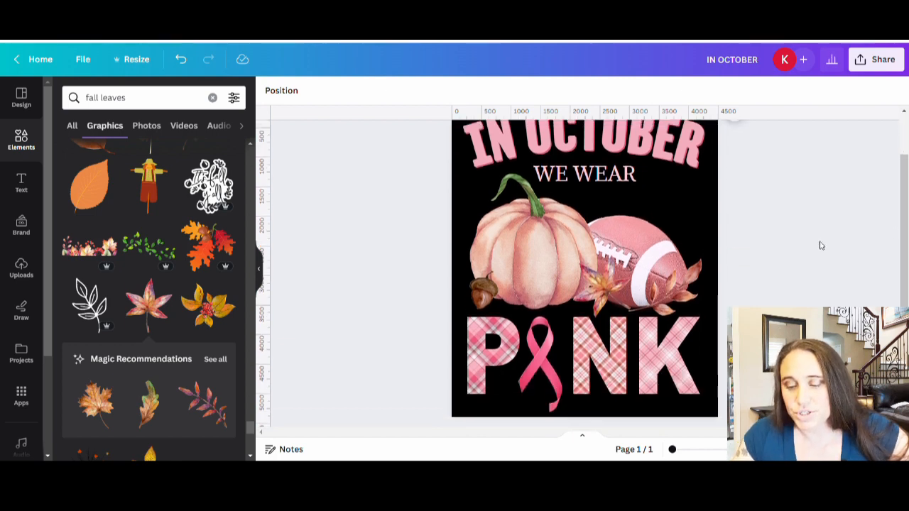
scroll(820, 245, "up", 2)
scroll(845, 258, "down", 2)
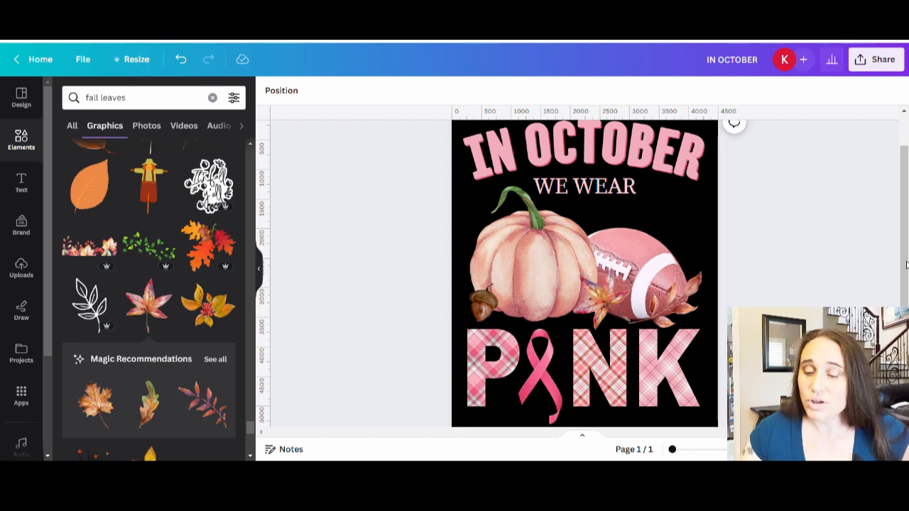
Step: Duplicate the finished design page to make a second version with a different ribbon
scroll(814, 228, "up", 2)
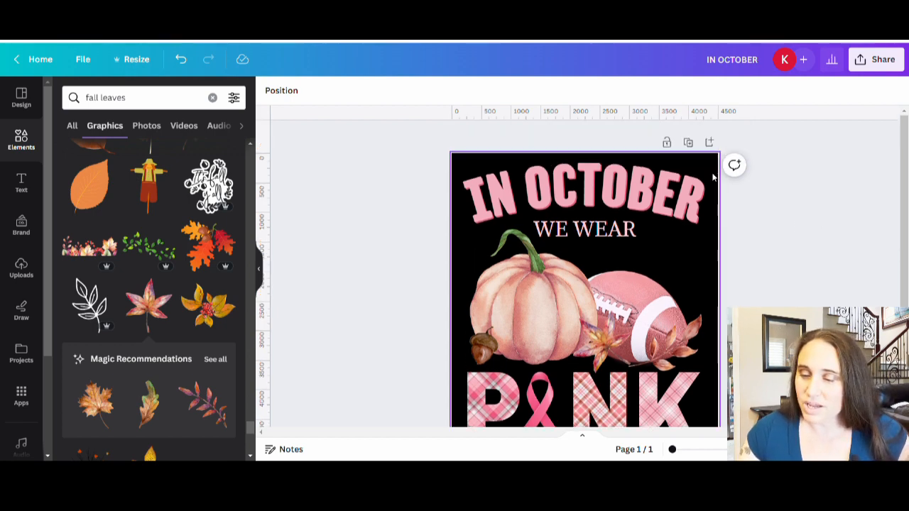
left_click(689, 145)
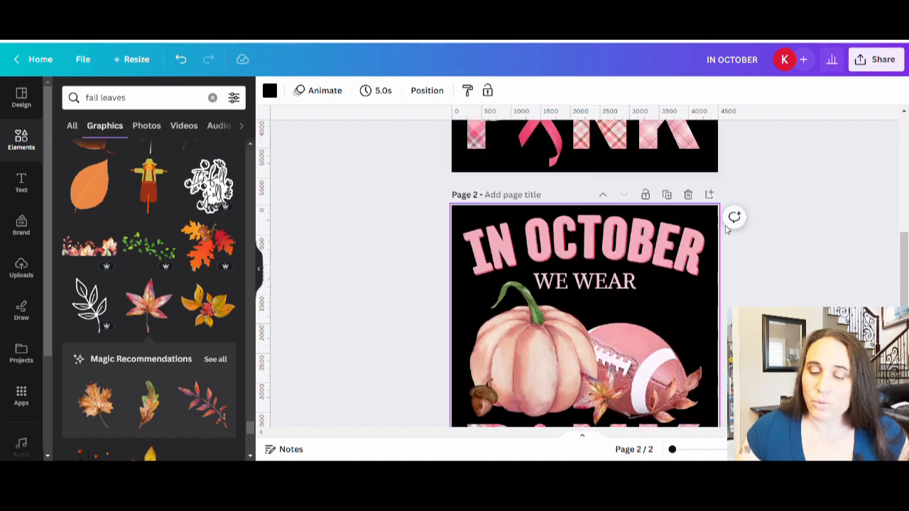
scroll(727, 228, "up", 5)
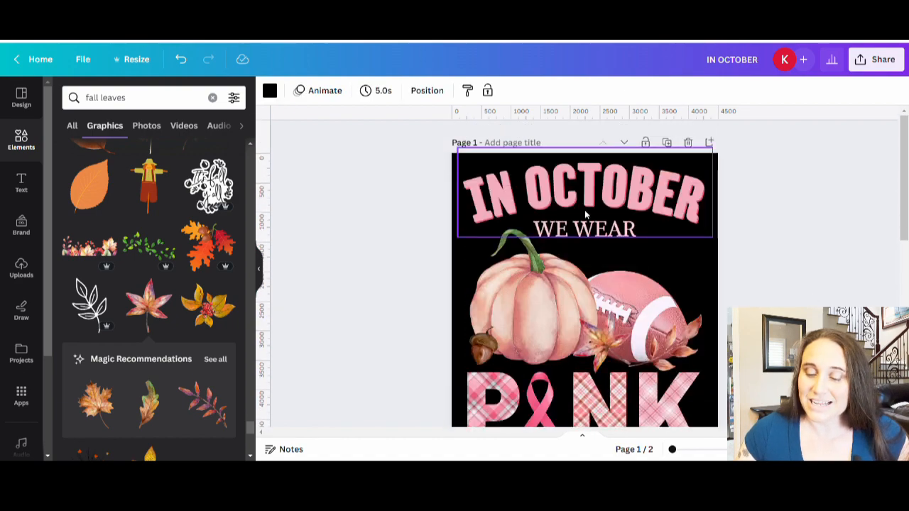
scroll(746, 299, "down", 5)
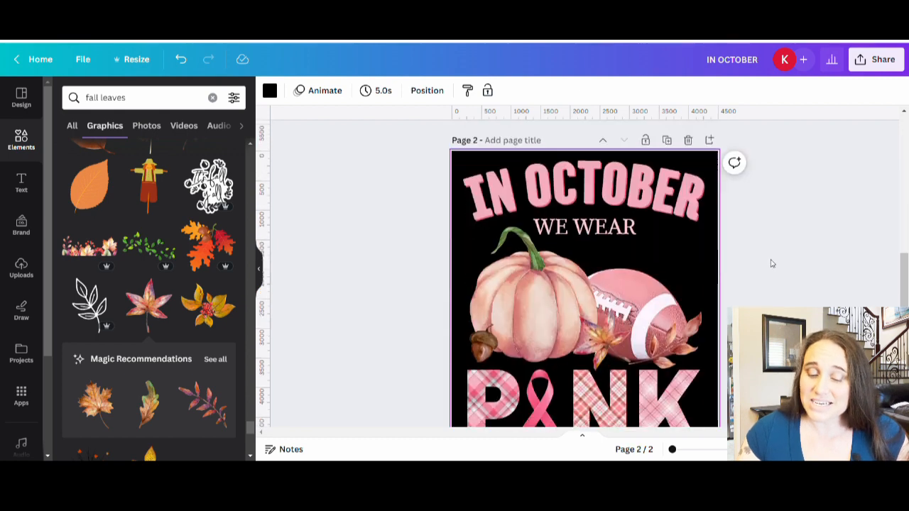
scroll(772, 262, "down", 3)
scroll(776, 256, "up", 2)
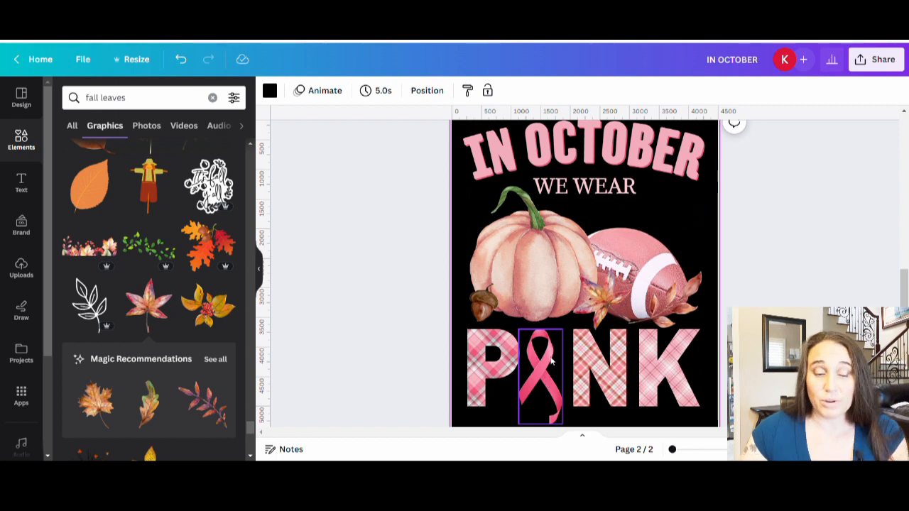
Step: Search the graphics for "pink ribbon" and look through the results for a simple crossed awareness ribbon
left_click(103, 100)
type("pi")
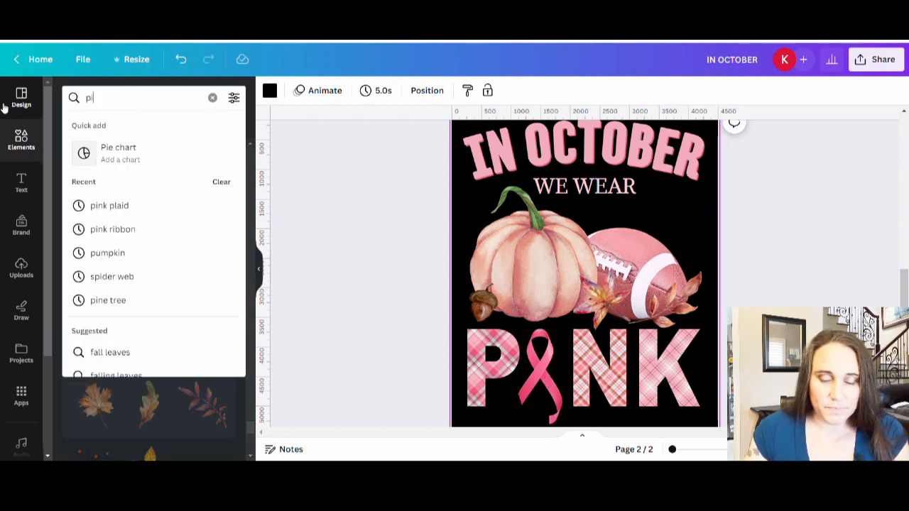
type("nk ribbion")
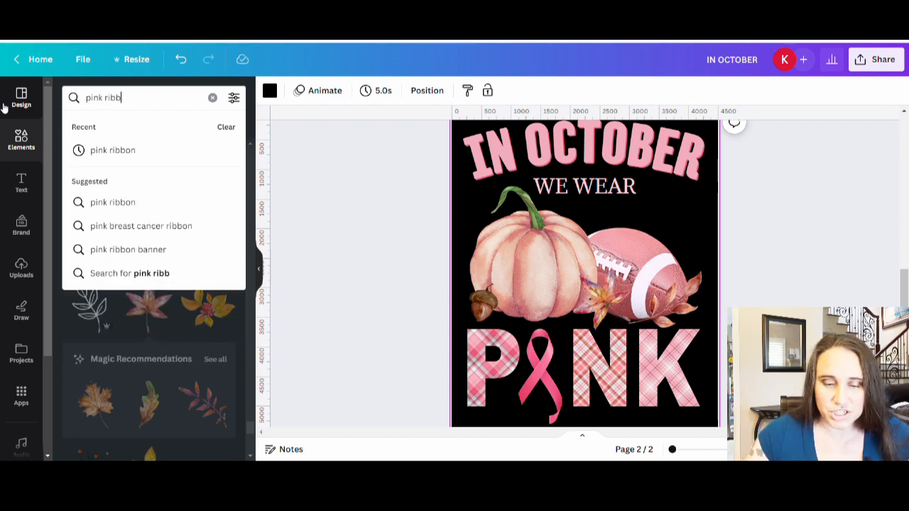
key("Return")
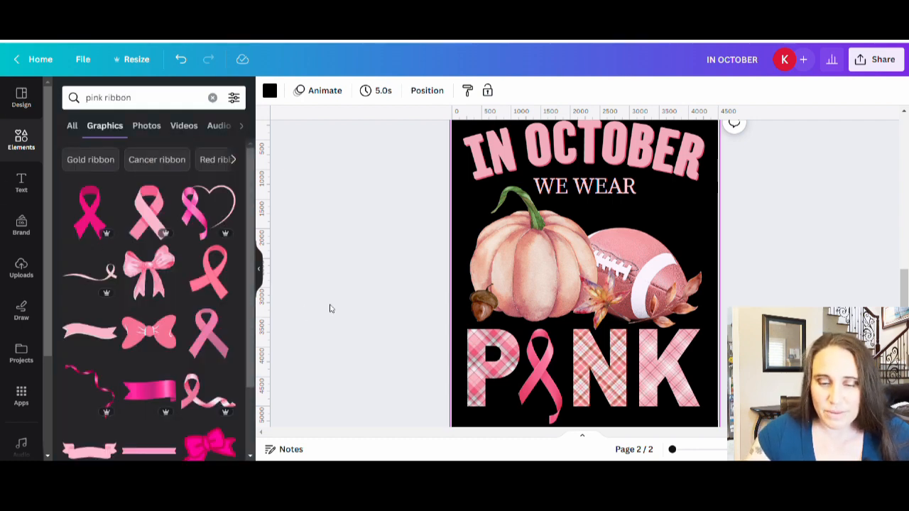
scroll(182, 232, "down", 2)
scroll(182, 232, "up", 2)
scroll(182, 229, "up", 1)
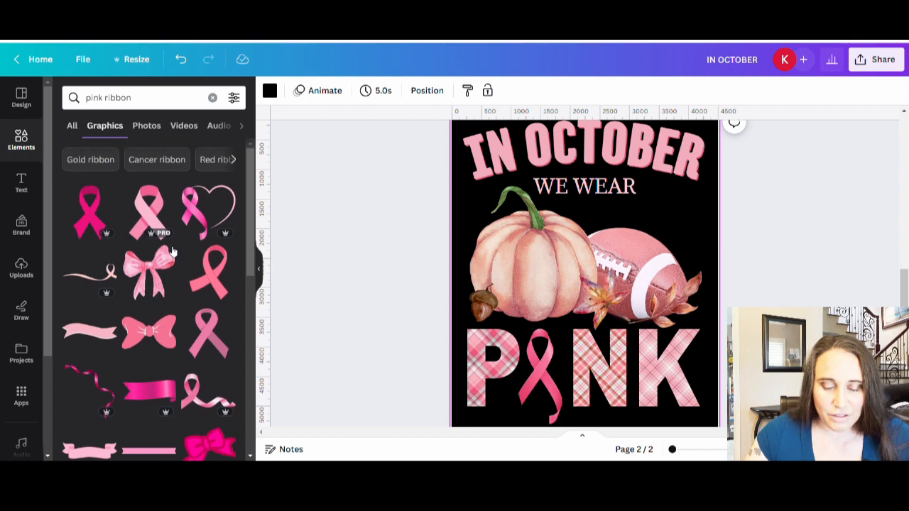
scroll(125, 265, "down", 5)
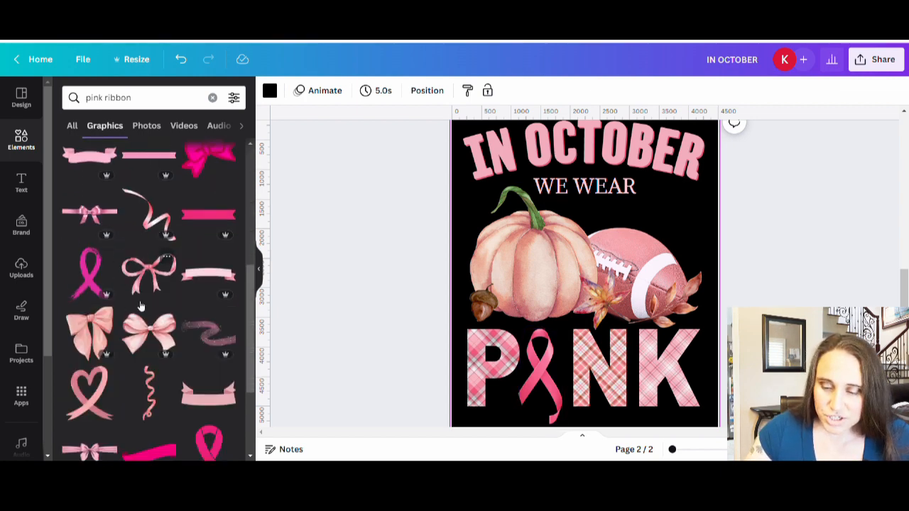
scroll(170, 331, "down", 5)
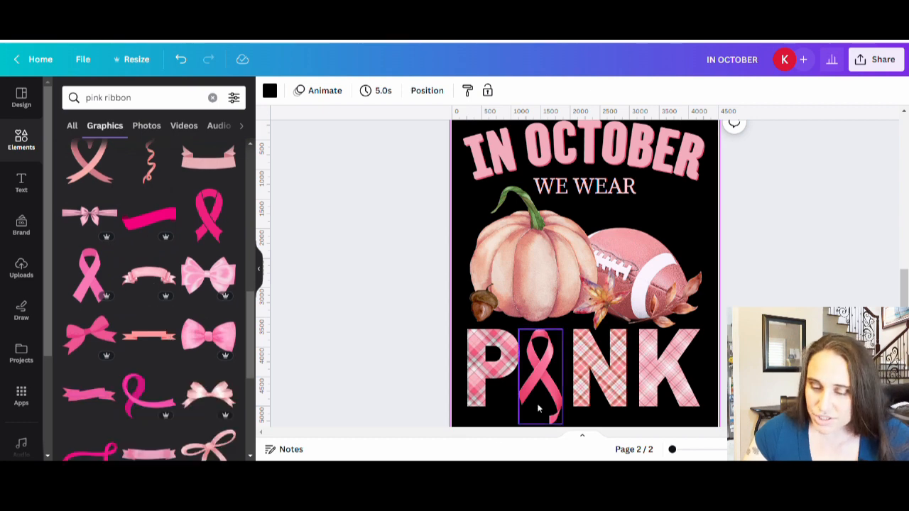
Step: Replace the ribbon on page 2 with the flat pink crossed awareness ribbon, shrunk and placed between the letters P and N
left_click_drag(540, 394, 105, 284)
left_click(100, 283)
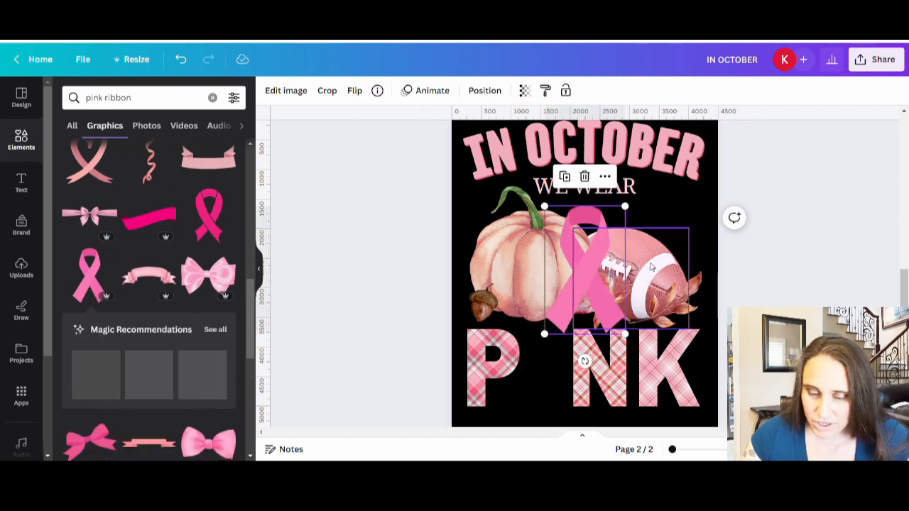
left_click_drag(630, 204, 606, 236)
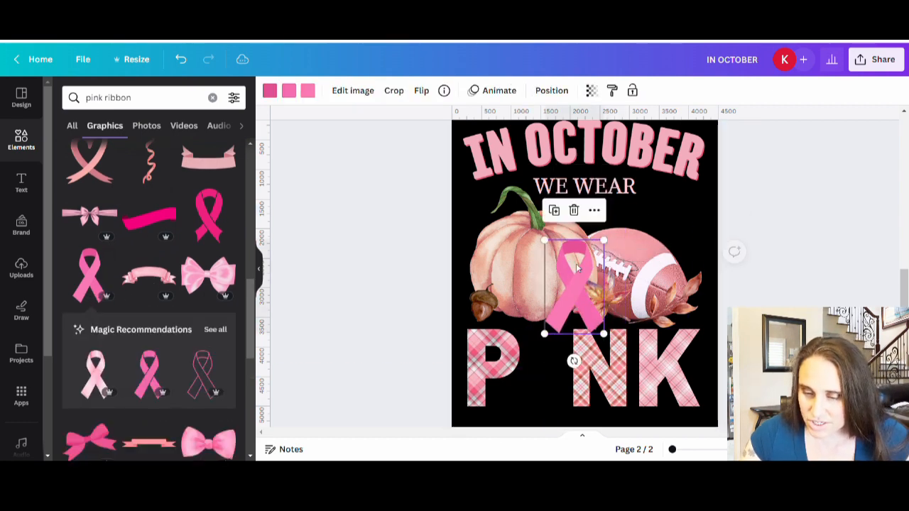
left_click_drag(577, 284, 544, 369)
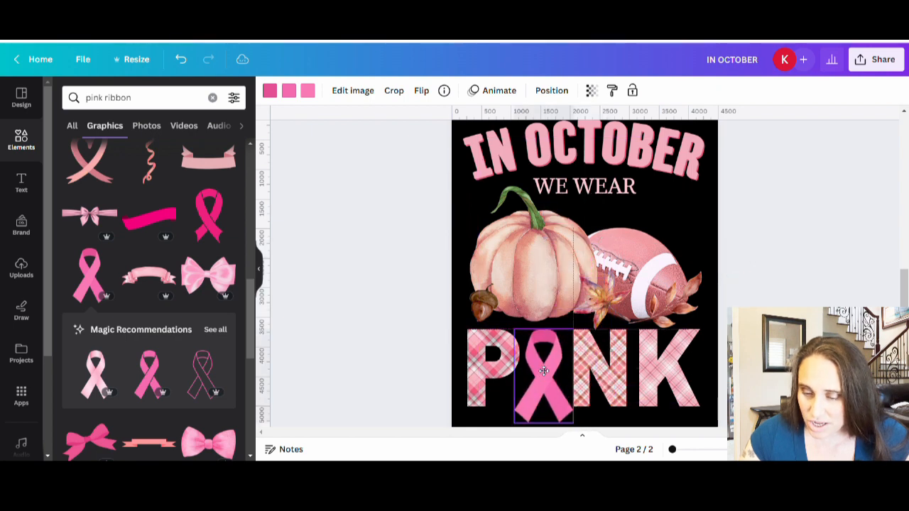
Step: Shrink the new ribbon to about the height of the plaid letters and nudge it into the middle of the gap between P and N
left_click_drag(574, 418, 569, 420)
left_click_drag(531, 381, 536, 381)
key("Left")
key("Left")
key("Left")
key("Left")
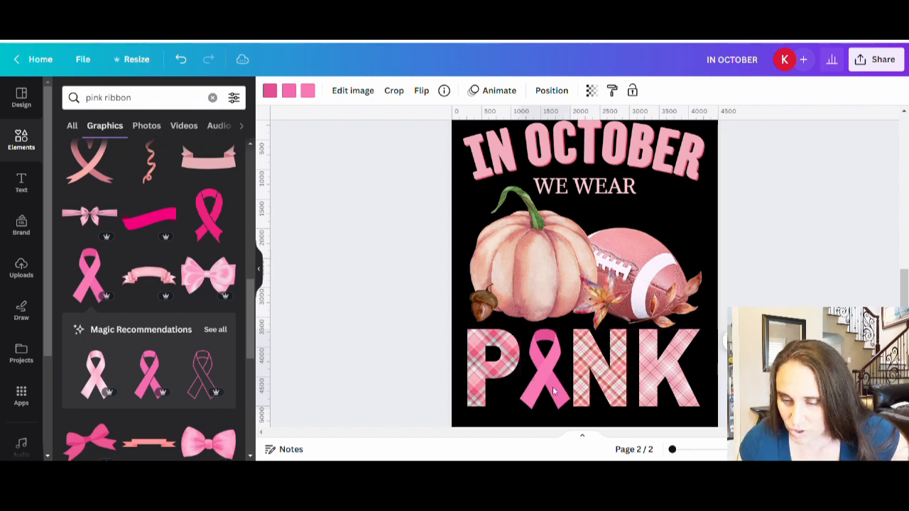
key("Left")
key("Left")
key("Left")
key("Left")
key("Left")
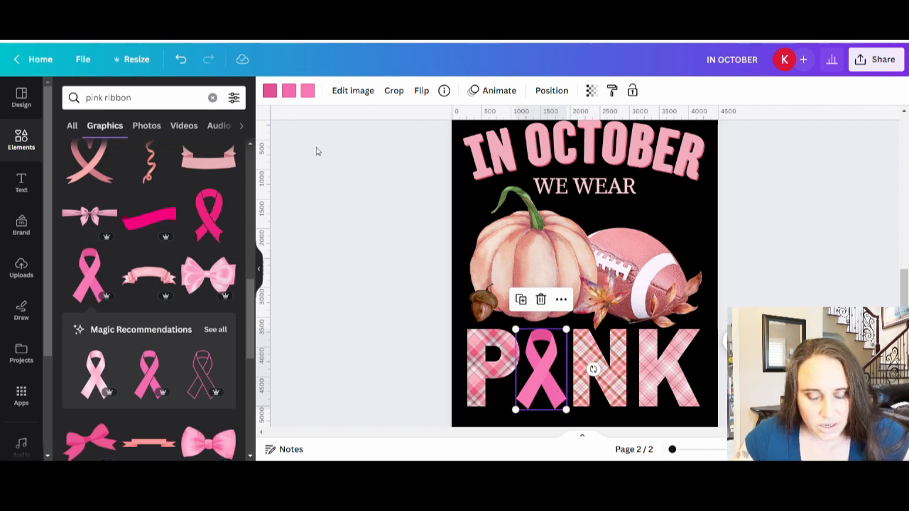
Step: Recolor the ribbon's front strand to #F3ADBC, sampled from the plaid letter P
left_click(306, 91)
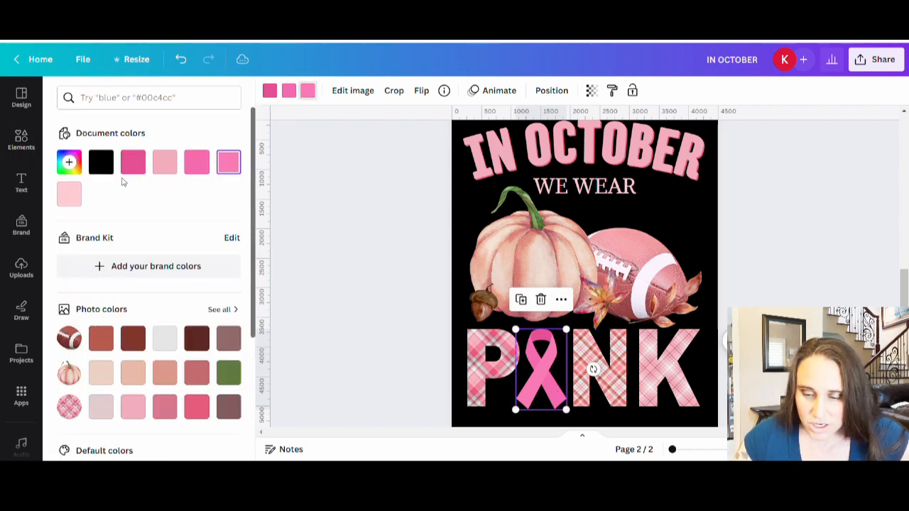
left_click(69, 163)
left_click(221, 284)
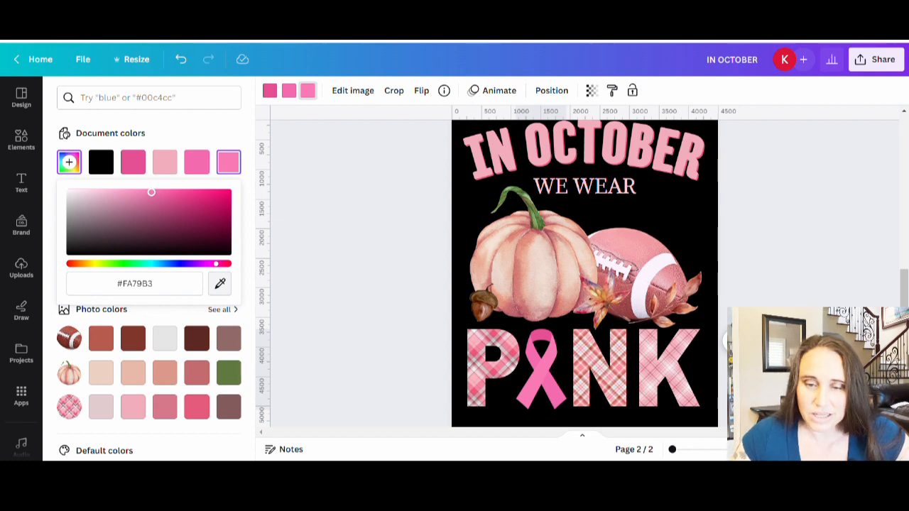
left_click(516, 363)
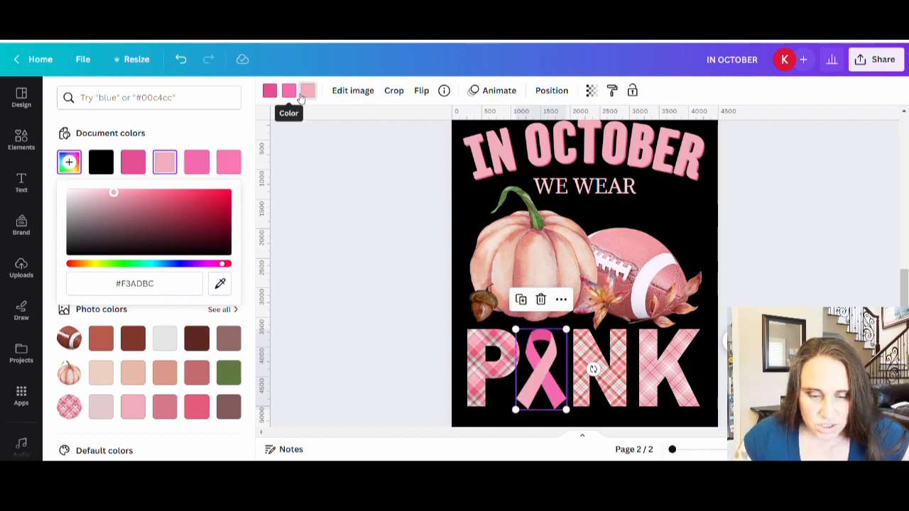
Step: Try the ribbon's middle pink tone as #F87895 sampled from the letter P, then as the plaid's photo color #E55B7B
left_click(294, 93)
left_click(69, 162)
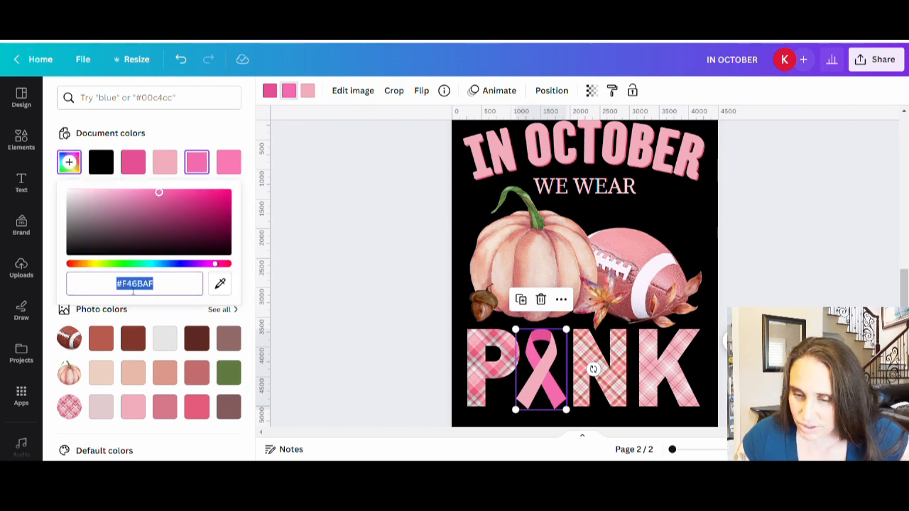
left_click(220, 284)
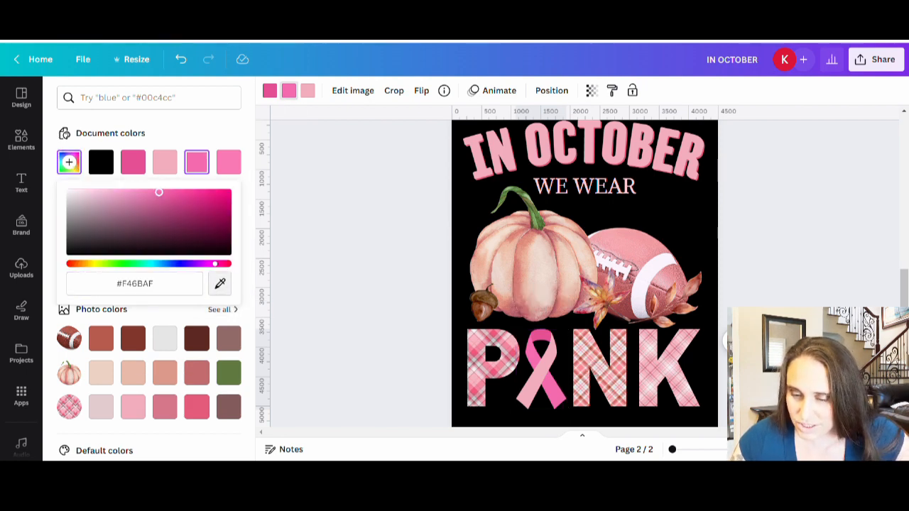
left_click(477, 353)
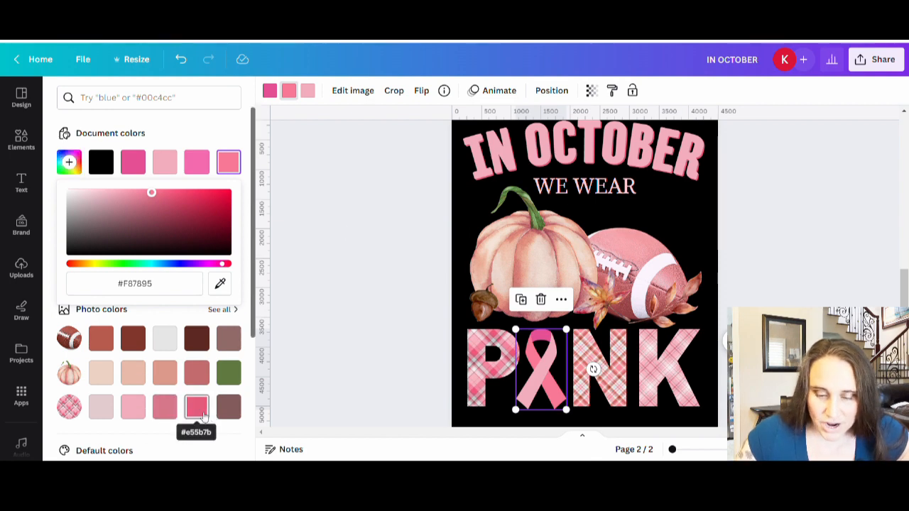
left_click(198, 416)
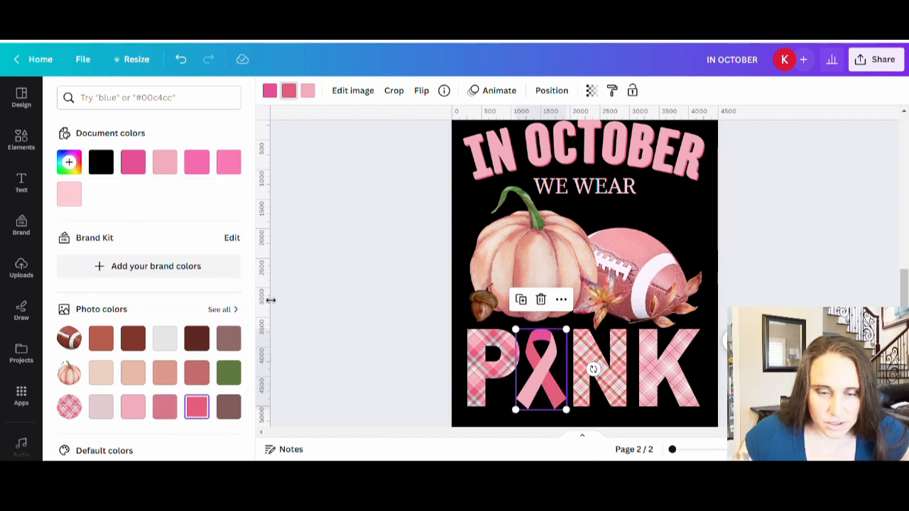
Step: Recolor the ribbon's darkest tone to a custom reddish pink and its middle tone to #ED7D97, then deselect the ribbon
left_click(288, 90)
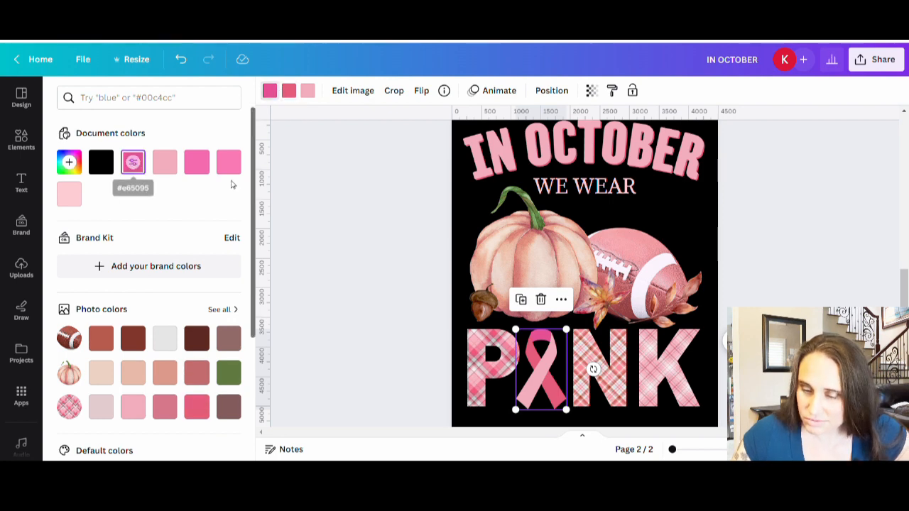
left_click(165, 163)
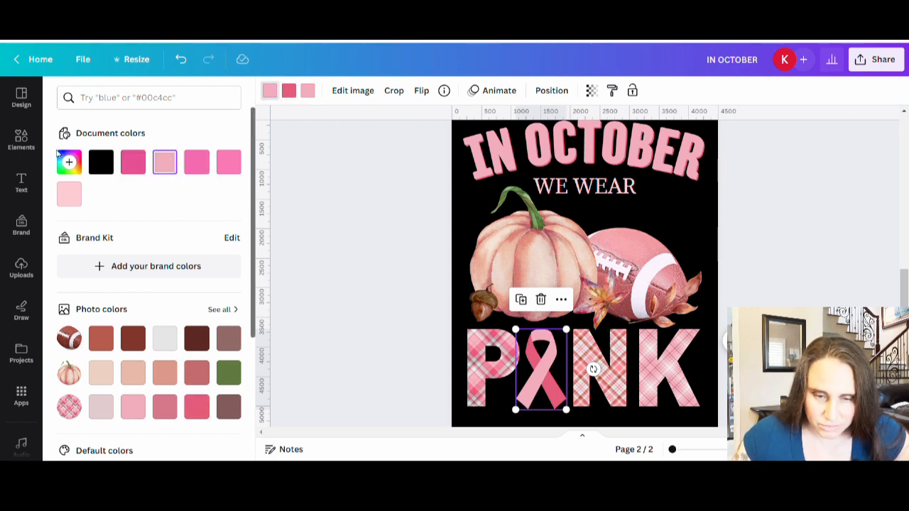
left_click(69, 162)
left_click_drag(108, 195, 142, 209)
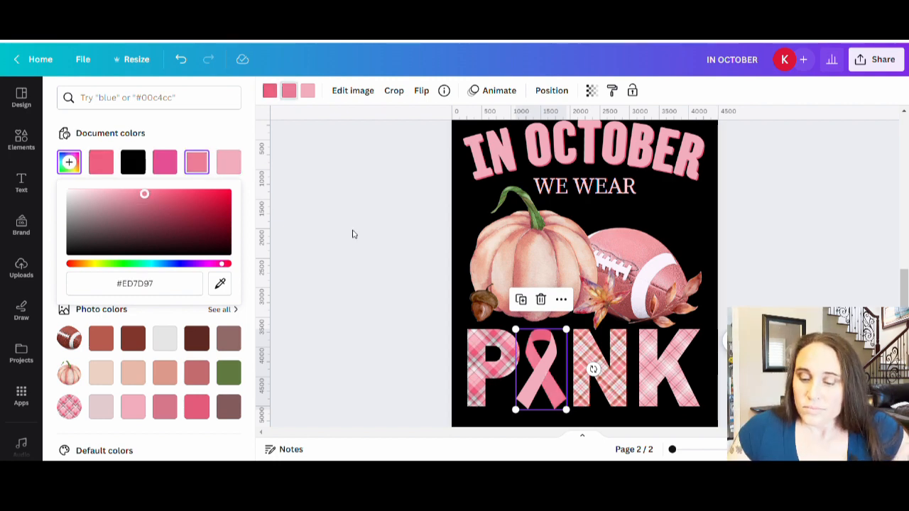
left_click(373, 220)
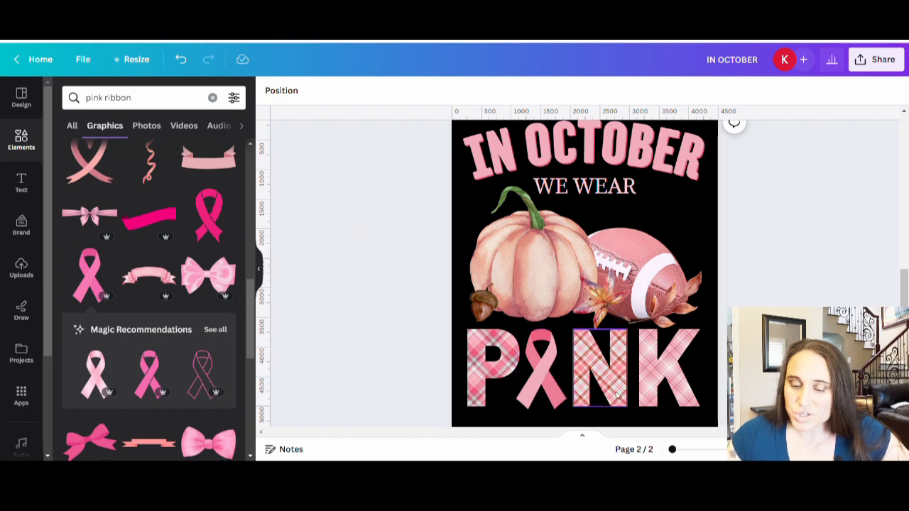
Step: Compare the ribbon's shape and colors on page 1 with the version on page 2
scroll(589, 387, "up", 5)
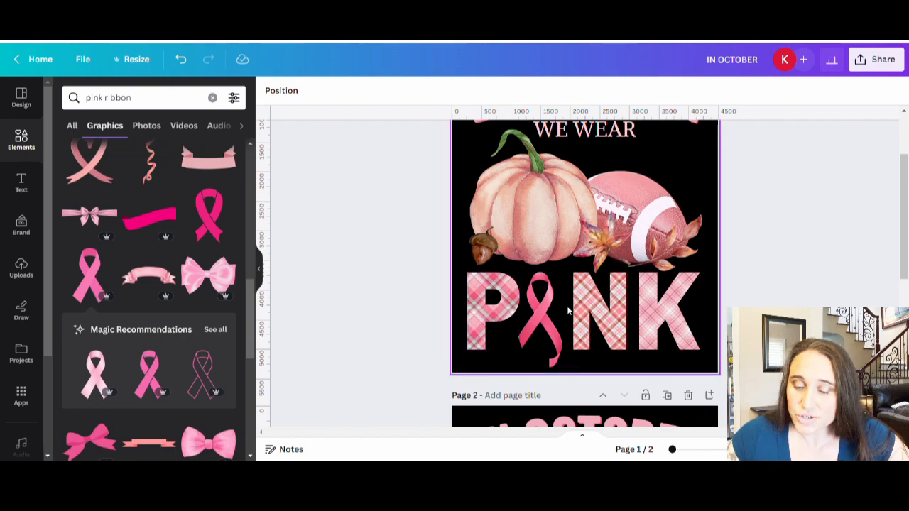
scroll(525, 327, "down", 5)
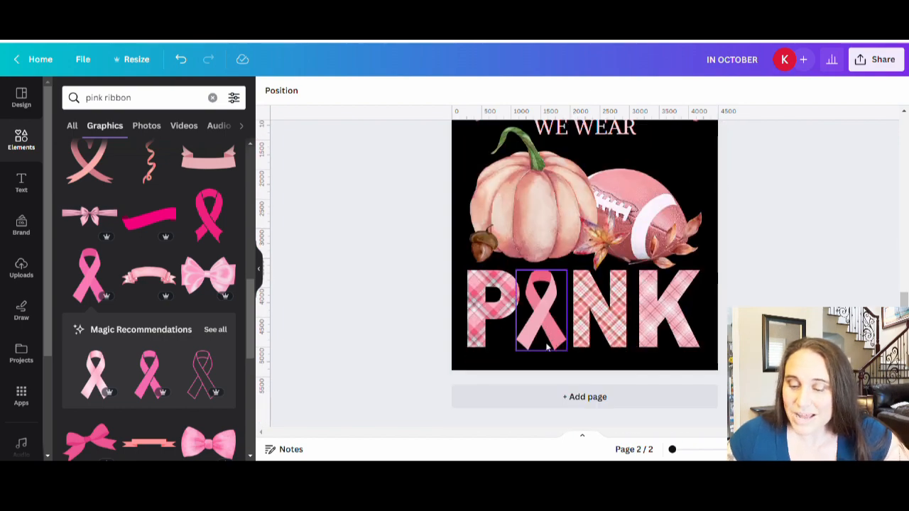
scroll(554, 355, "up", 2)
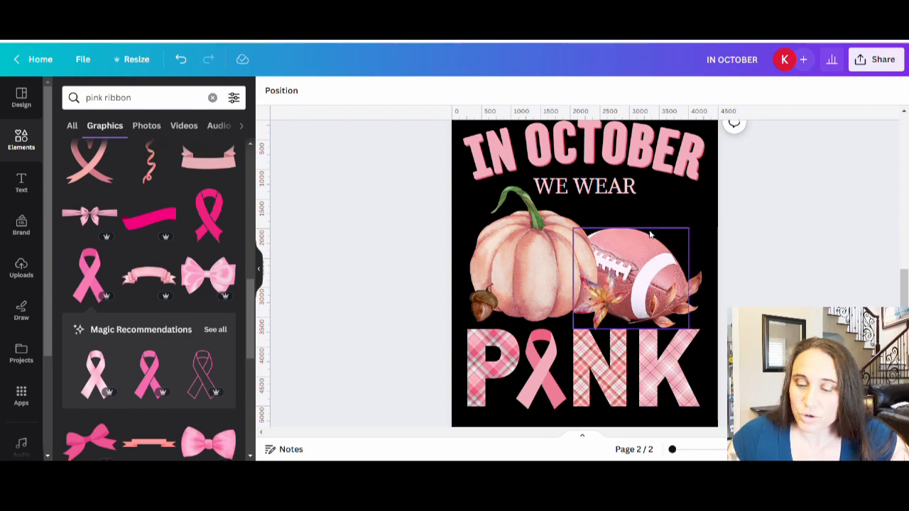
scroll(671, 206, "up", 2)
scroll(671, 200, "up", 3)
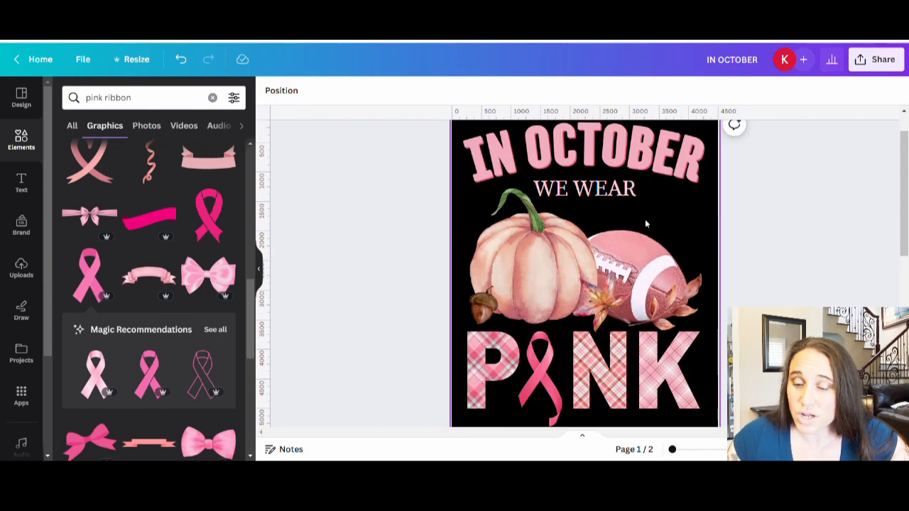
scroll(646, 219, "down", 2)
scroll(645, 337, "down", 3)
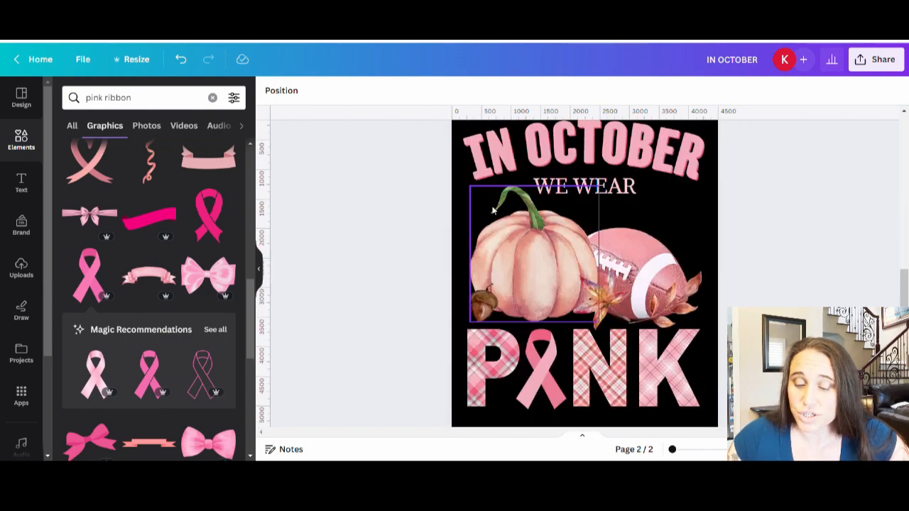
Step: Make the WE WEAR text on page 2 bold and deselect it
left_click(581, 188)
left_click(309, 90)
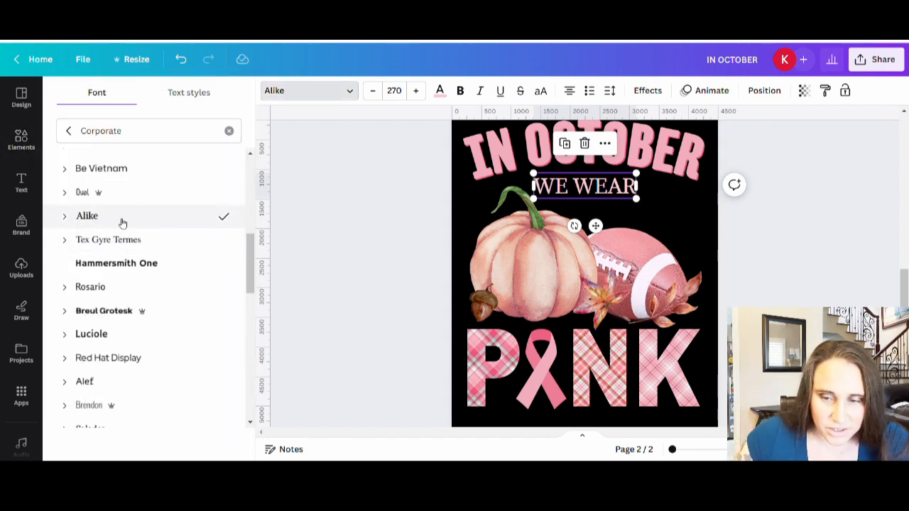
scroll(128, 262, "down", 1)
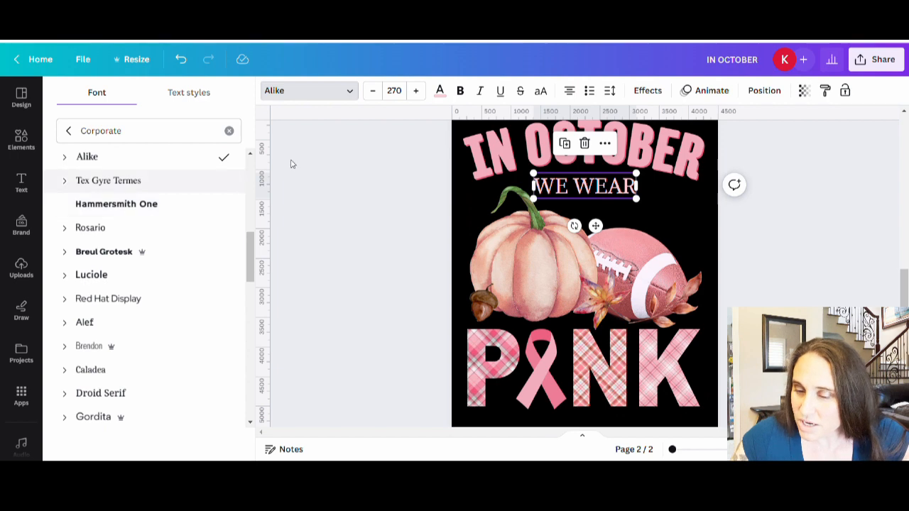
left_click(460, 93)
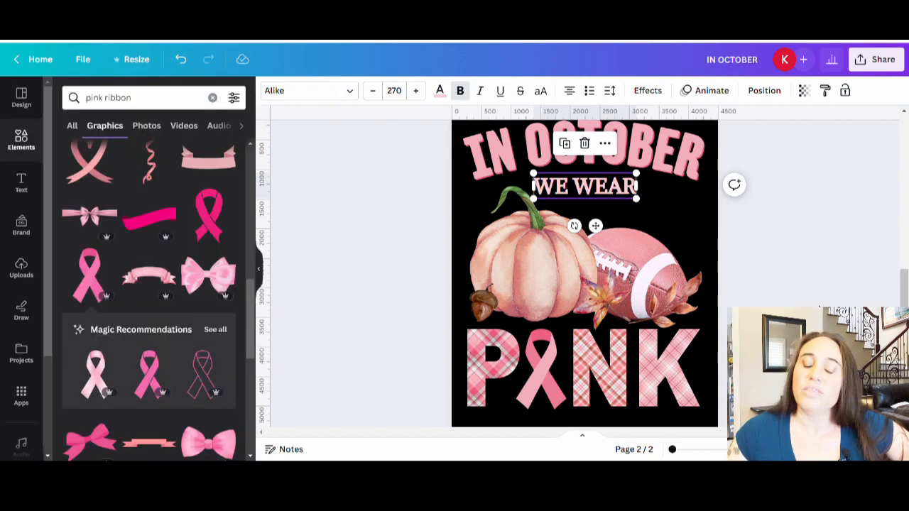
left_click(820, 308)
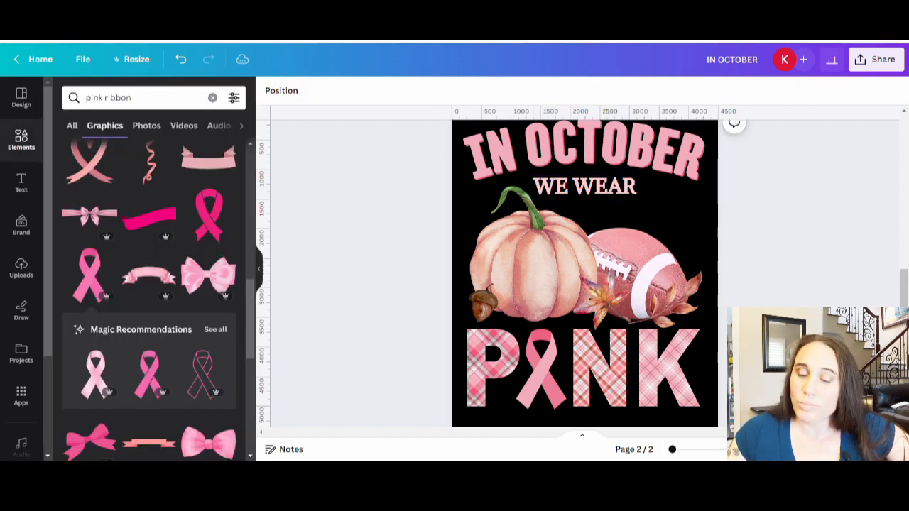
Step: Try #F3ADBC and #E7BAA8 on page 2's WE WEAR text, then recolor it with a tone sampled from the plaid letter K
left_click(613, 192)
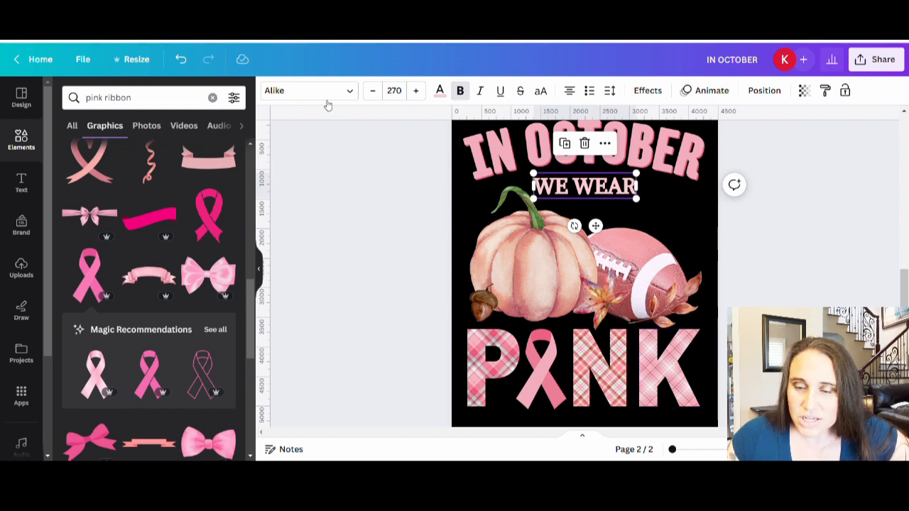
left_click(439, 90)
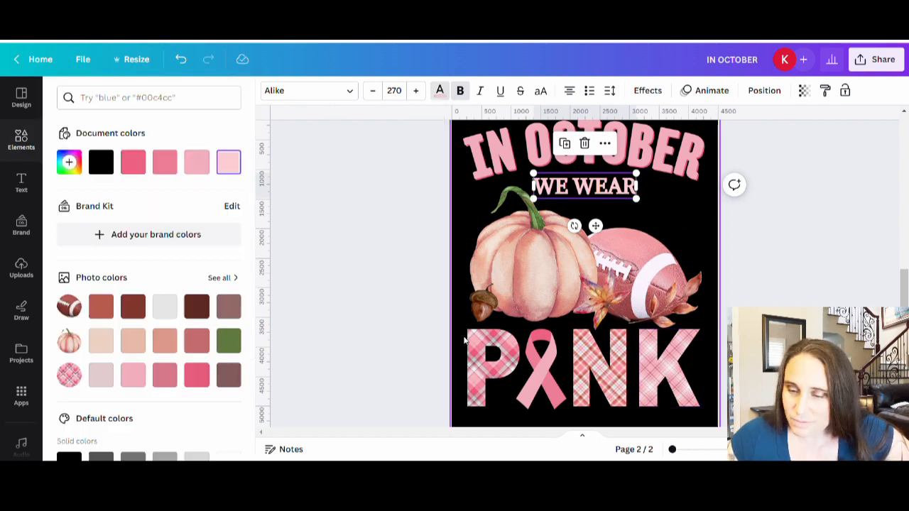
left_click(130, 378)
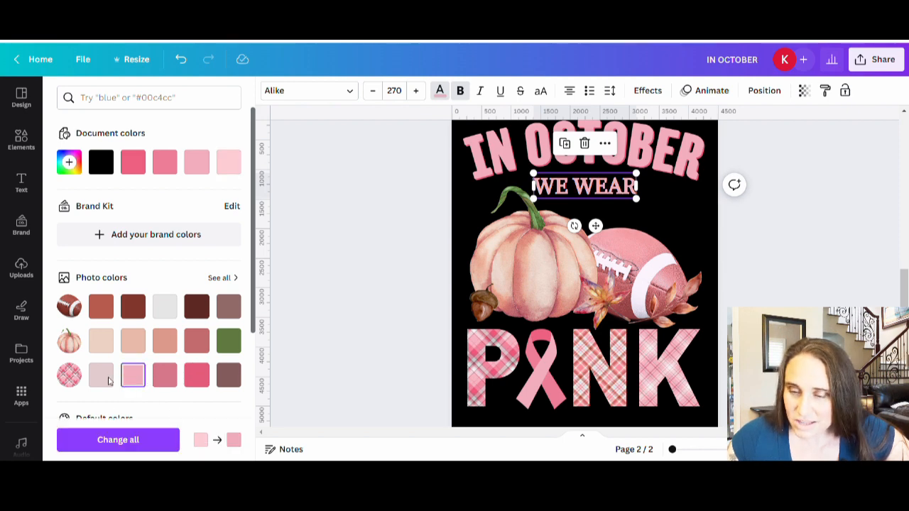
left_click(133, 341)
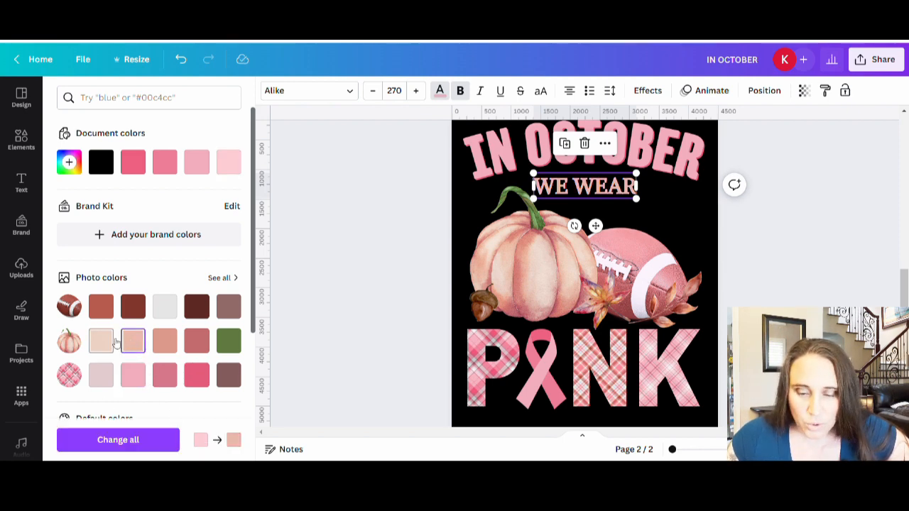
left_click(69, 163)
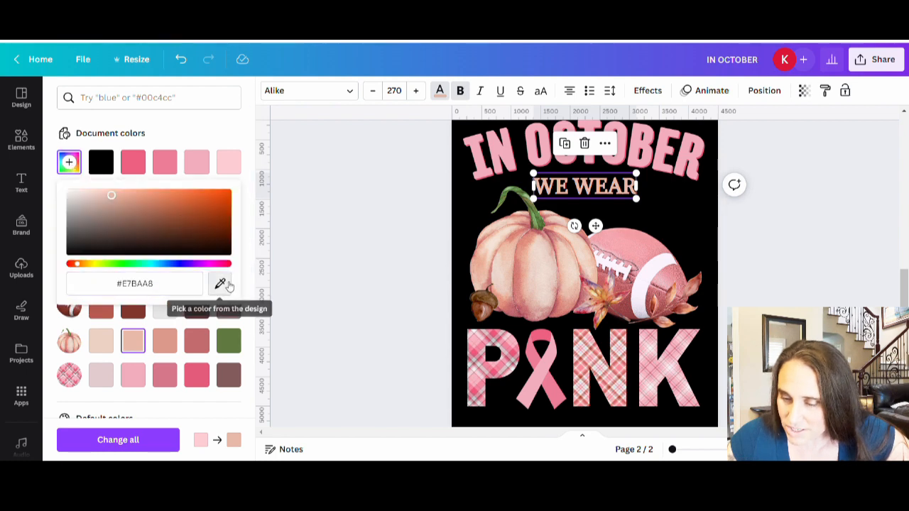
left_click(220, 283)
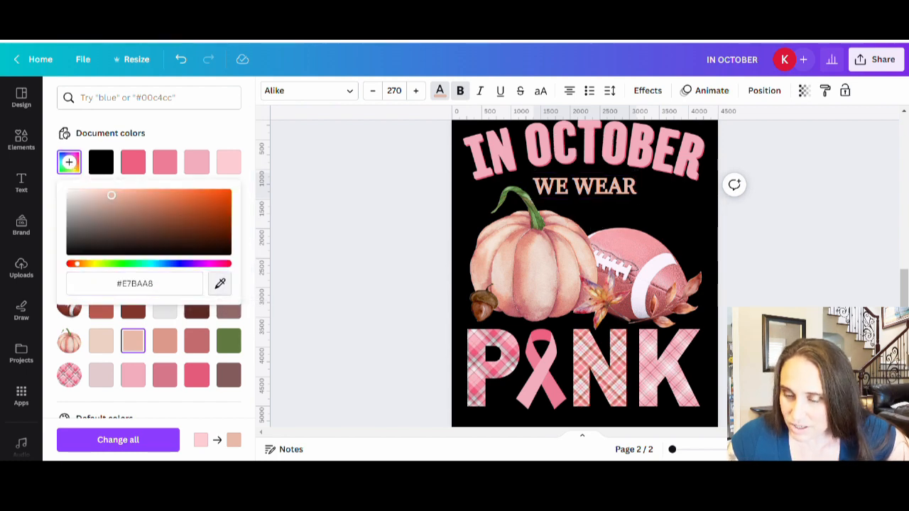
left_click(670, 371)
left_click(22, 140)
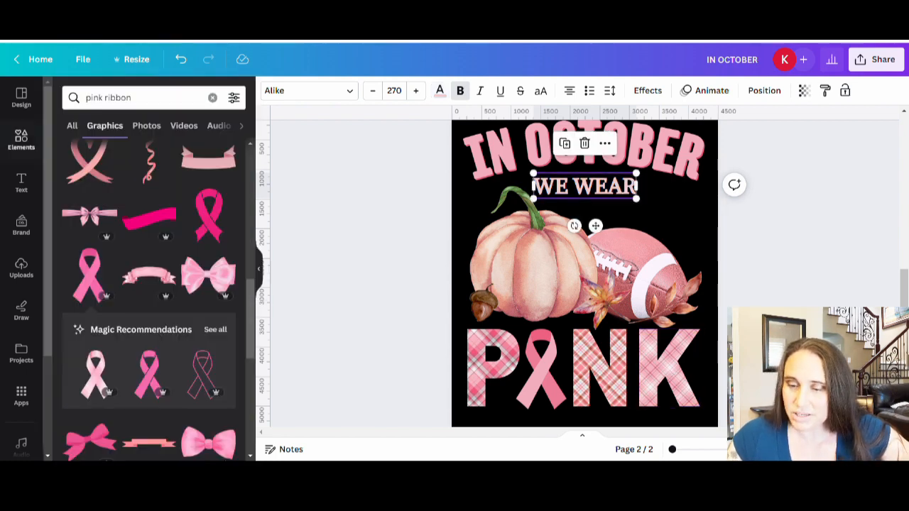
Step: Deselect the text and compare the WE WEAR lettering on page 1 with the version on page 2
left_click(738, 283)
scroll(738, 284, "up", 5)
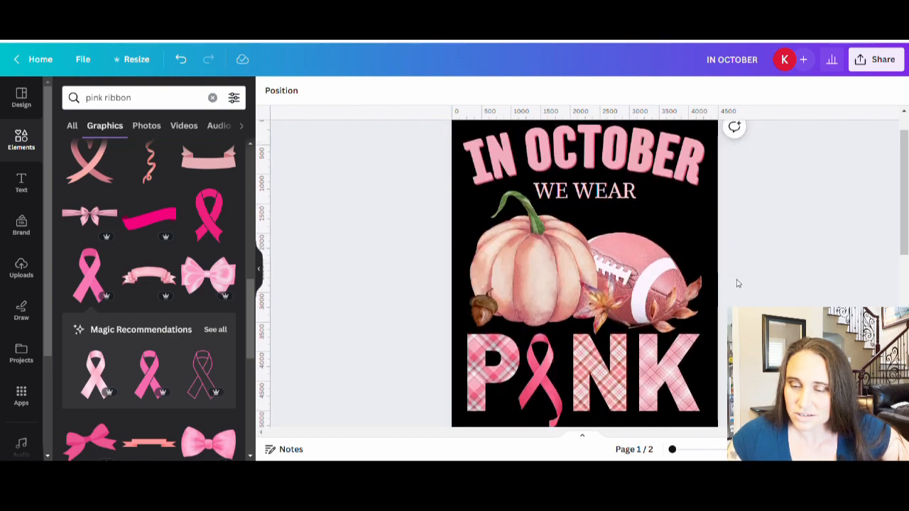
scroll(738, 284, "up", 1)
scroll(700, 213, "down", 2)
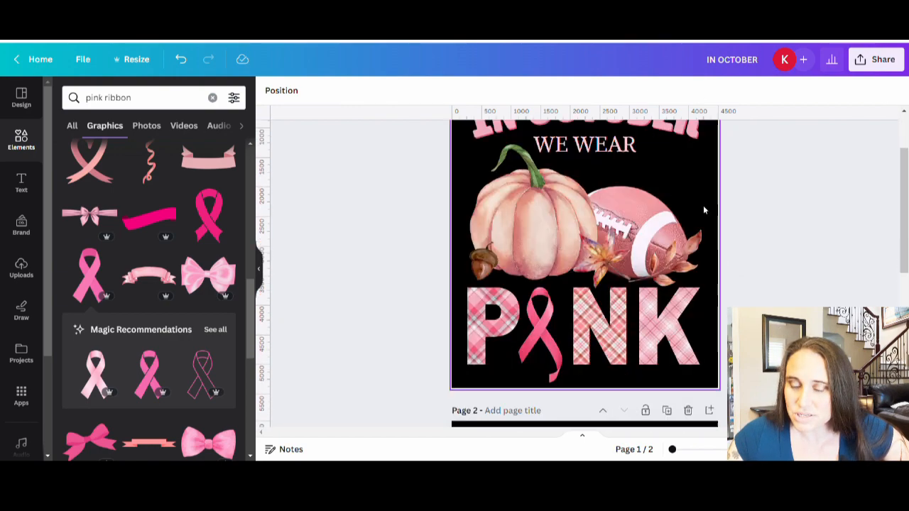
scroll(710, 199, "down", 5)
scroll(721, 187, "up", 1)
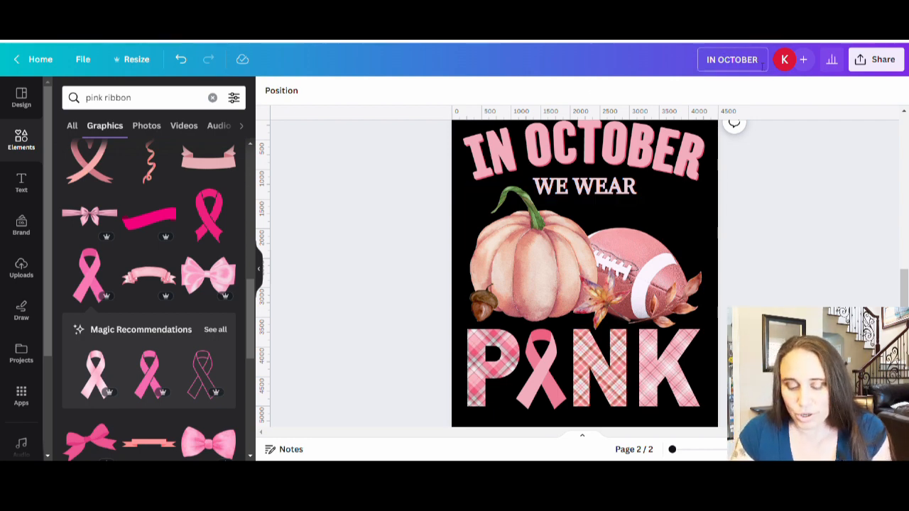
Step: Rename the design as "IN OCTOBER we wear pink"
type("we wear")
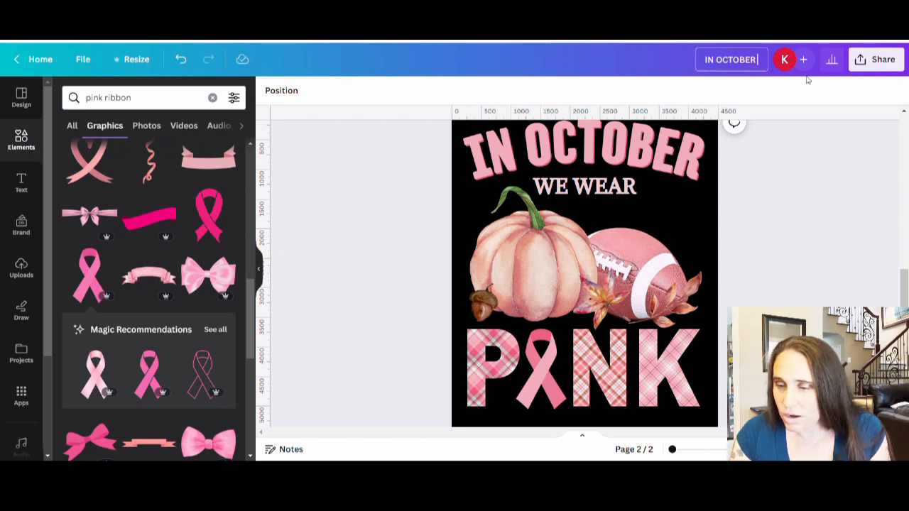
type(" pink")
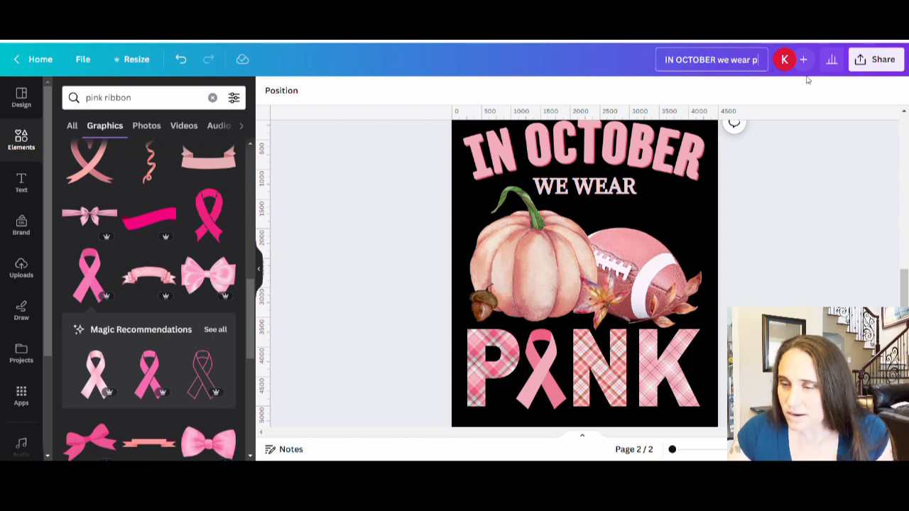
Step: Download only page 2 as a PNG with a transparent background
left_click(878, 60)
left_click(693, 355)
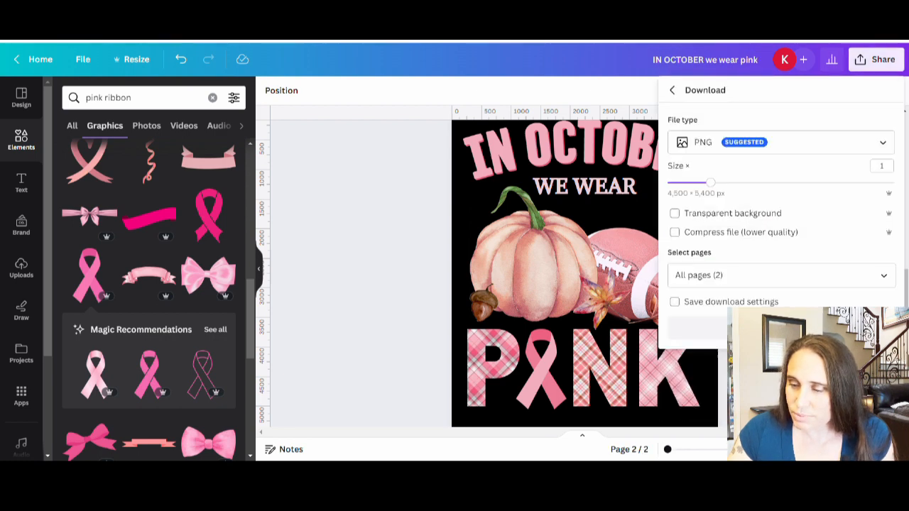
left_click(739, 216)
left_click(888, 276)
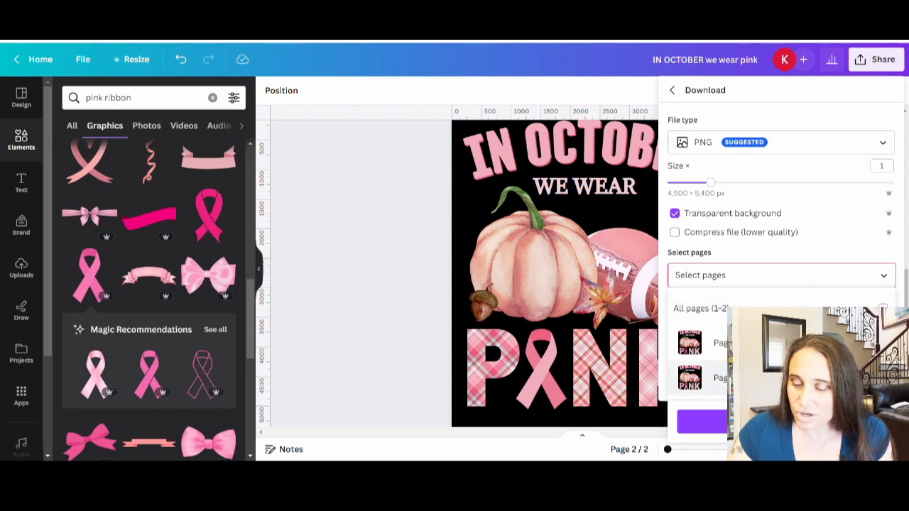
left_click(710, 378)
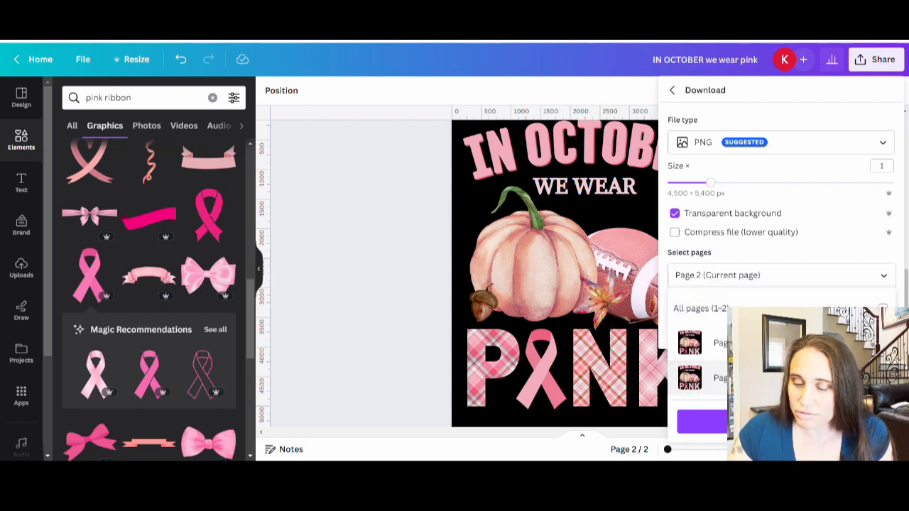
left_click(723, 426)
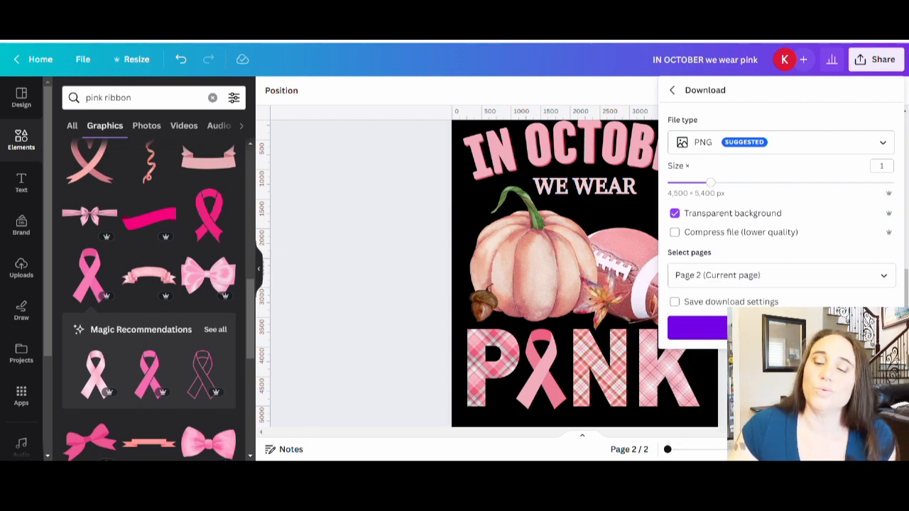
left_click(696, 328)
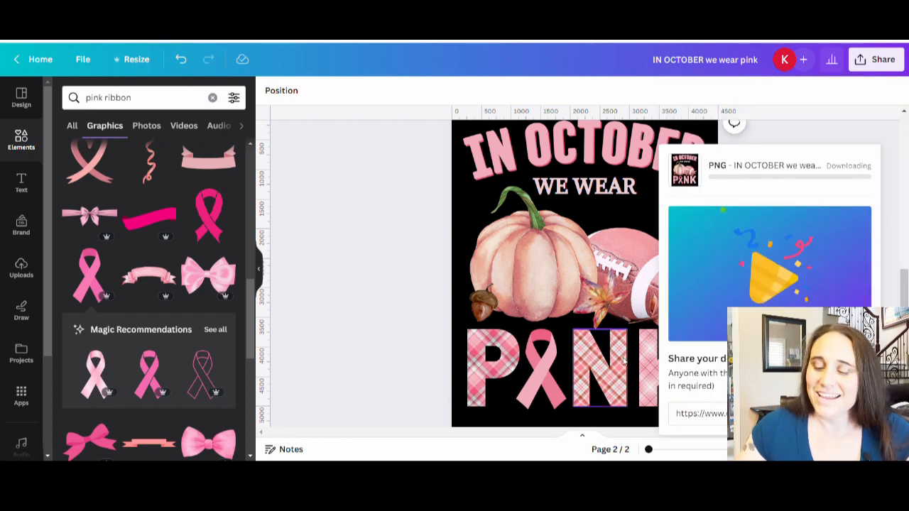